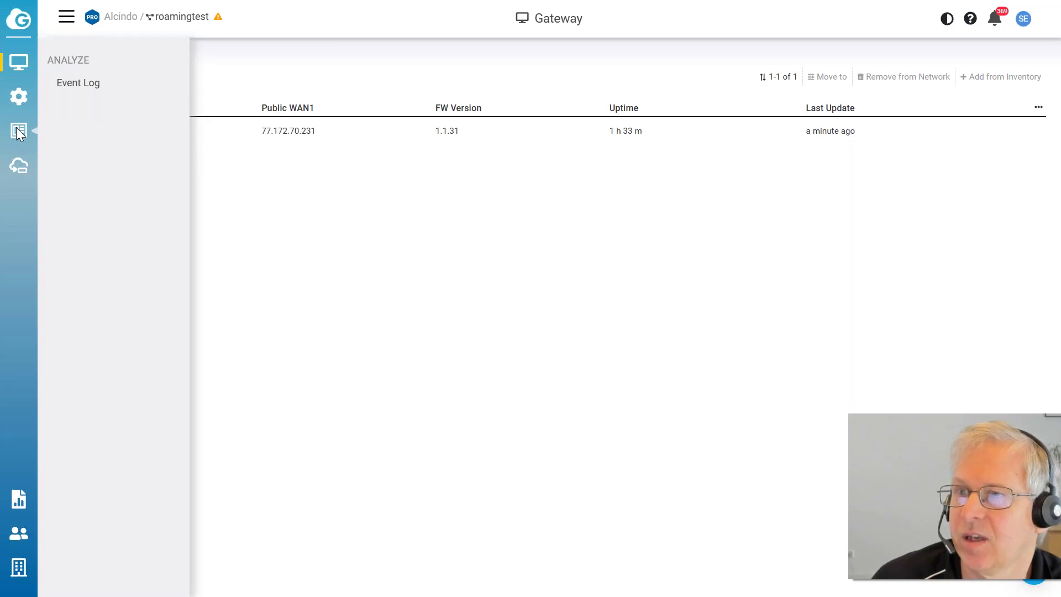
# Step: View the network's list of access points and its list of switches
pyautogui.moveTo(22, 90)
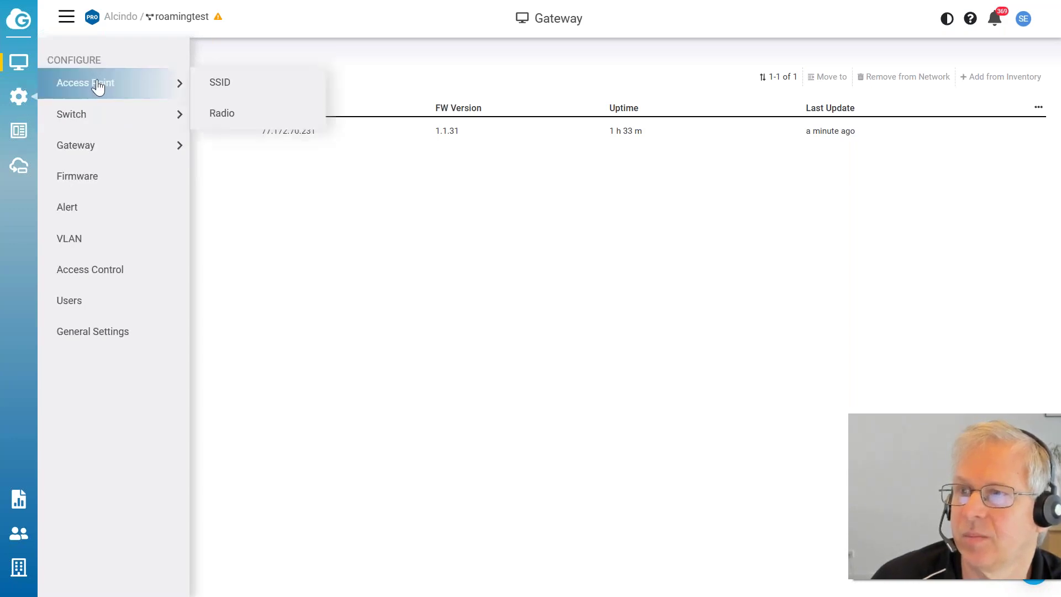
pyautogui.moveTo(24, 54)
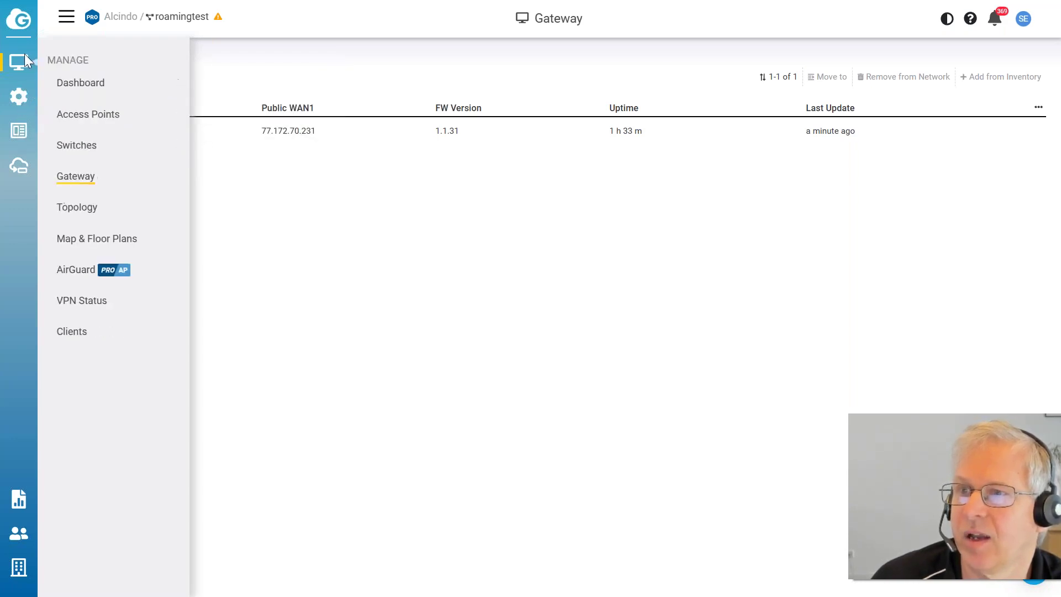
pyautogui.click(105, 115)
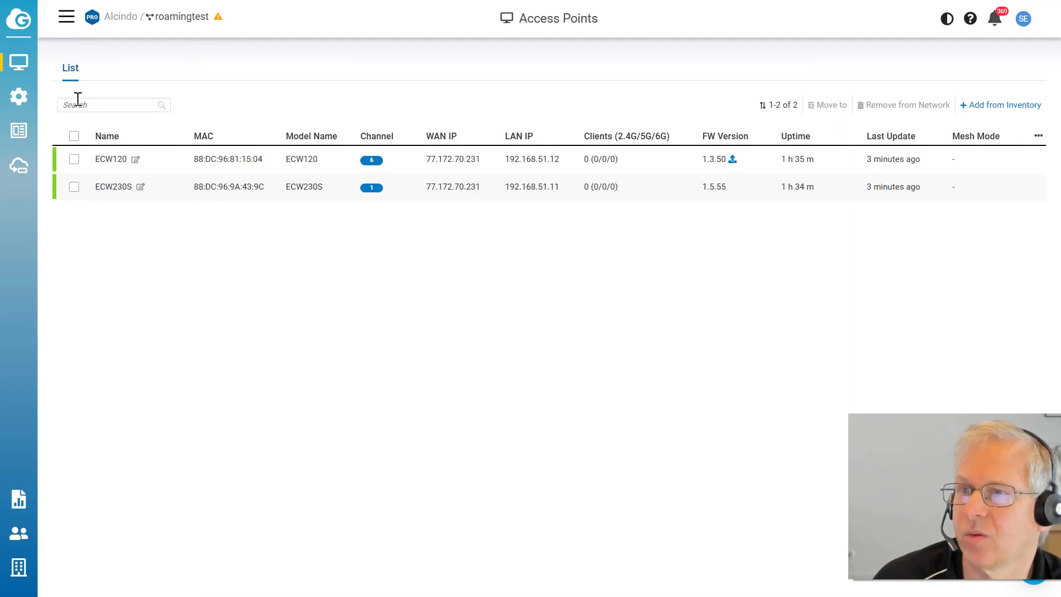
pyautogui.moveTo(18, 91)
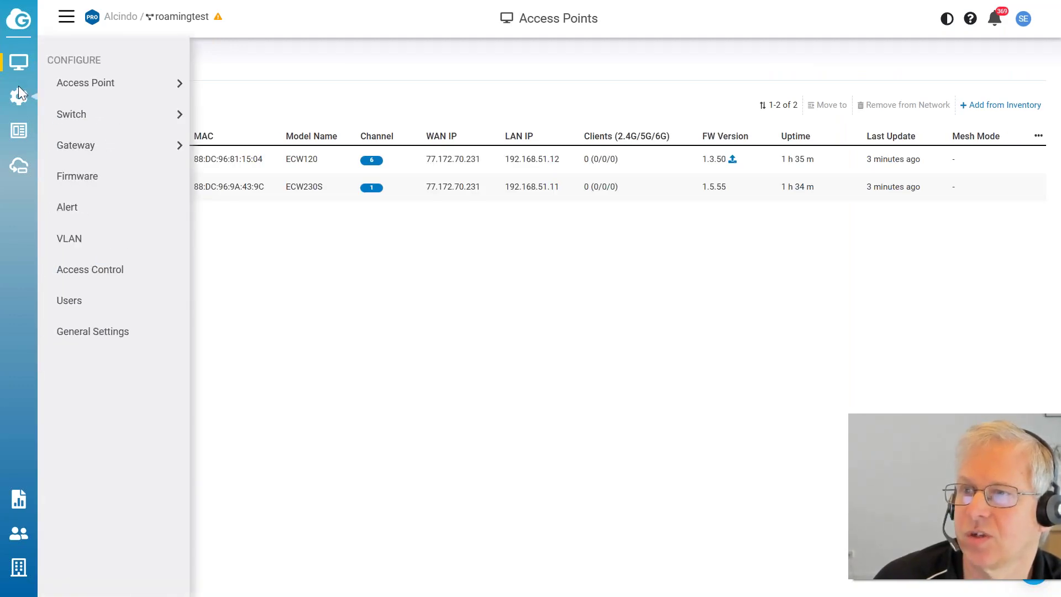
pyautogui.moveTo(32, 75)
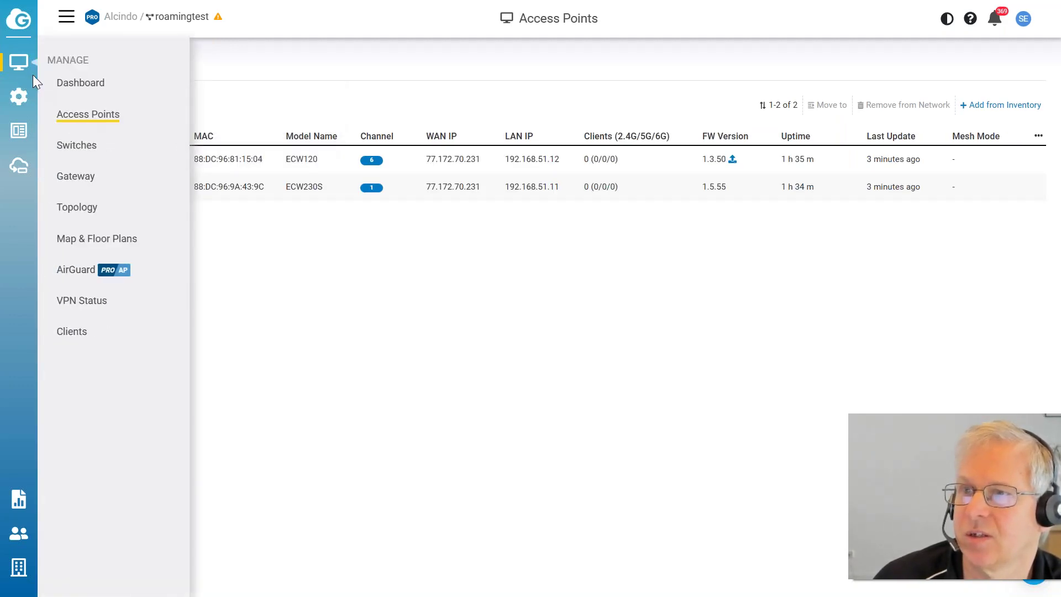
pyautogui.click(114, 144)
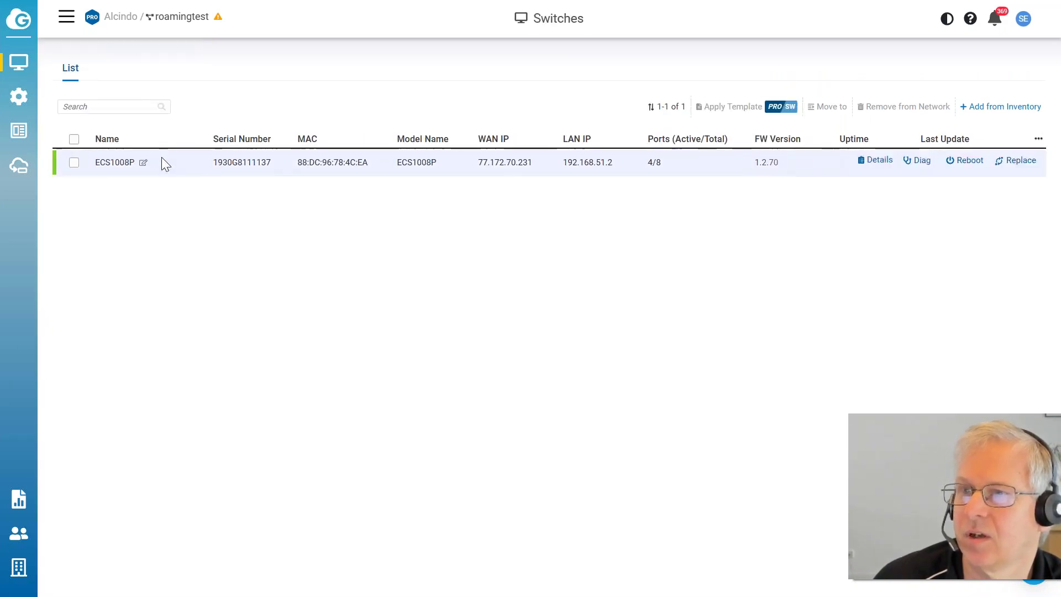
# Step: Open the gateway's interface configuration and review the WAN1 and WAN2 settings
pyautogui.moveTo(33, 85)
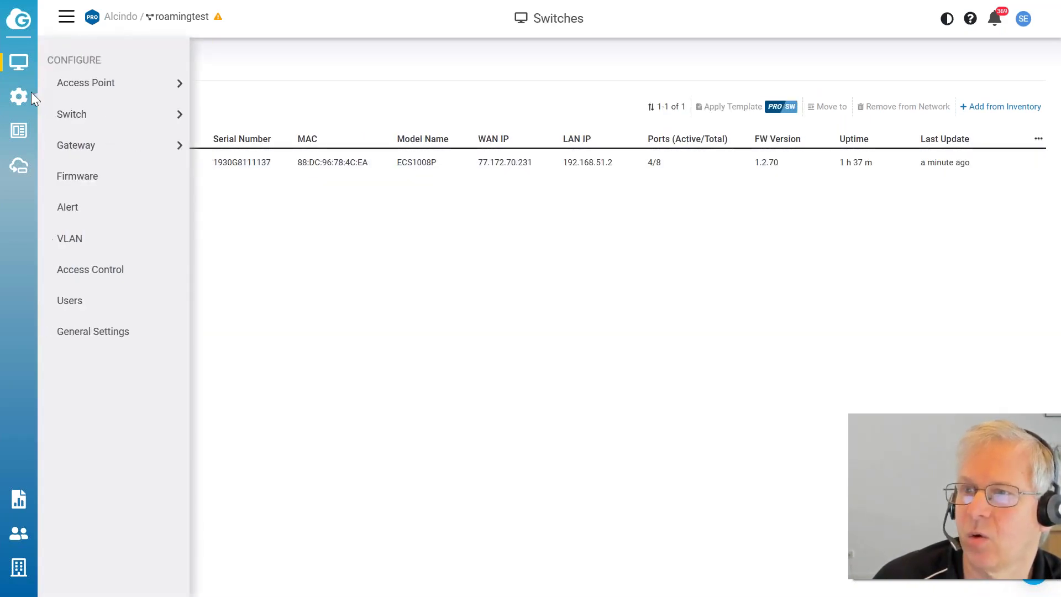
pyautogui.moveTo(92, 139)
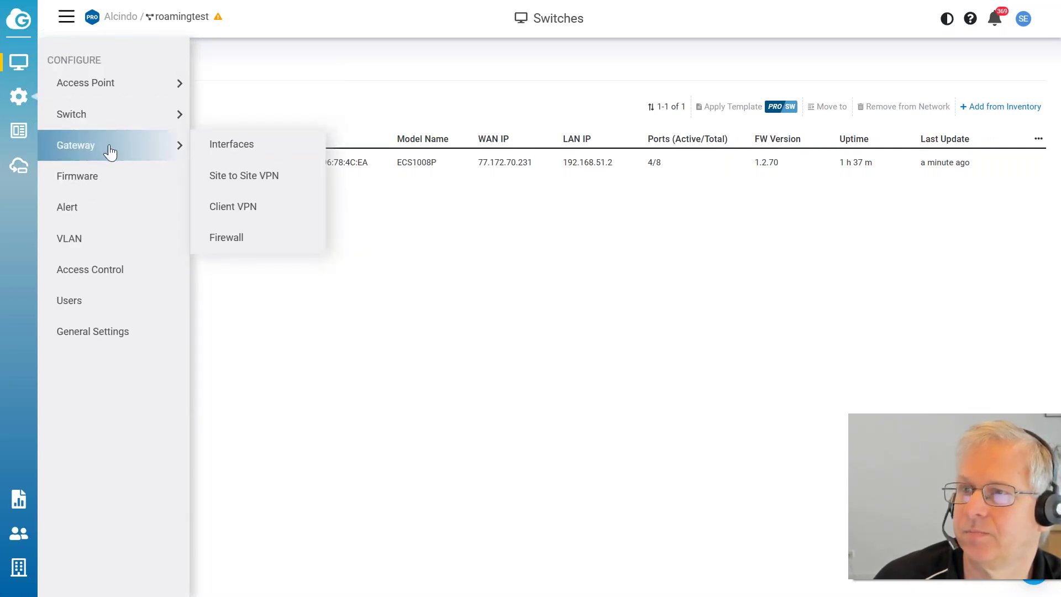
pyautogui.click(240, 153)
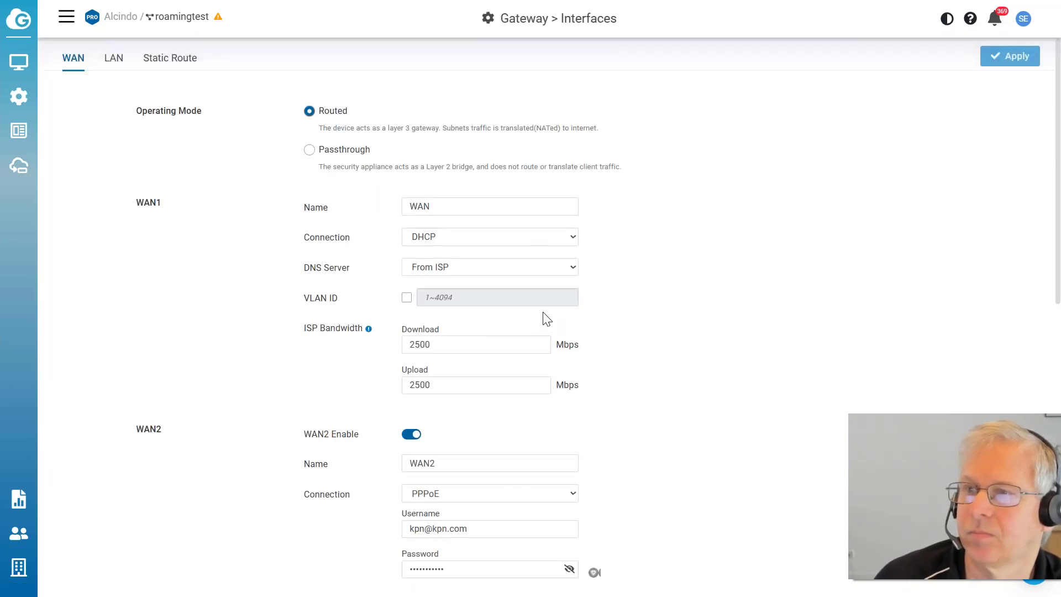
pyautogui.scroll(-2, 545, 315)
pyautogui.scroll(2, 545, 315)
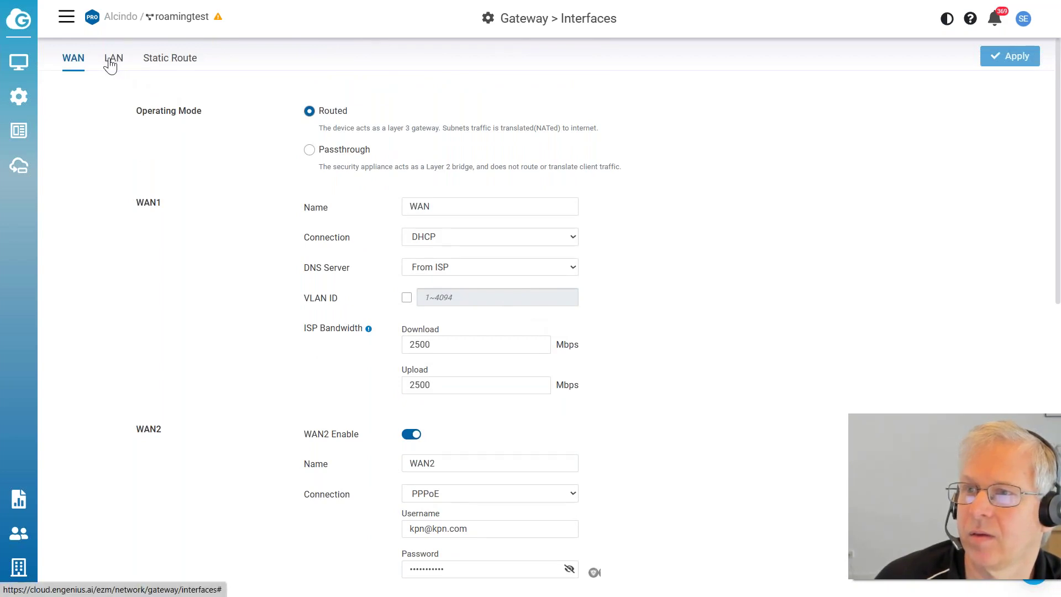
# Step: Open the details of the ESG510 gateway and display its DHCP leases
pyautogui.moveTo(33, 55)
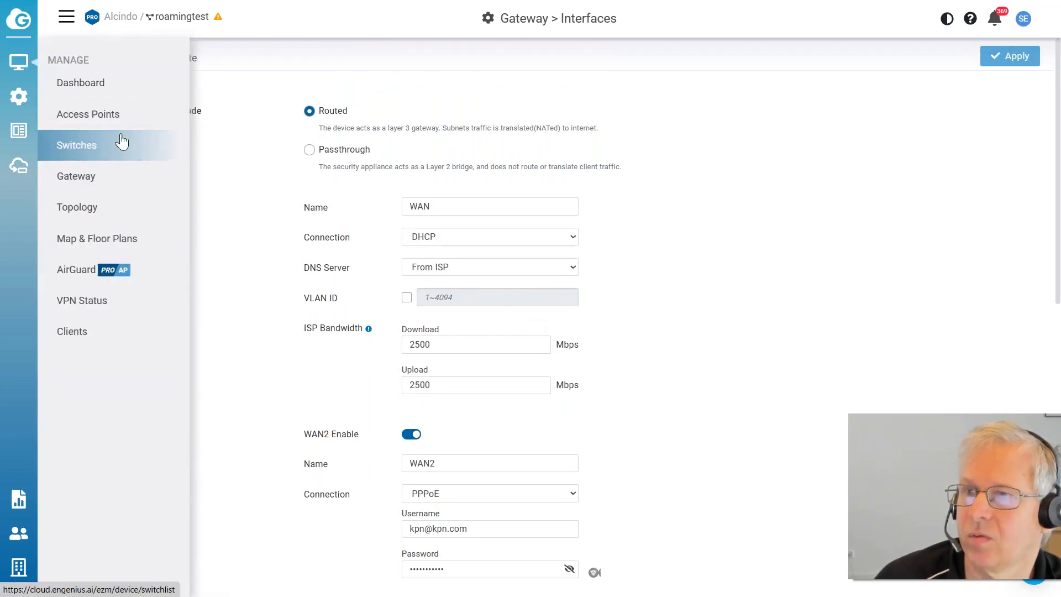
pyautogui.click(123, 175)
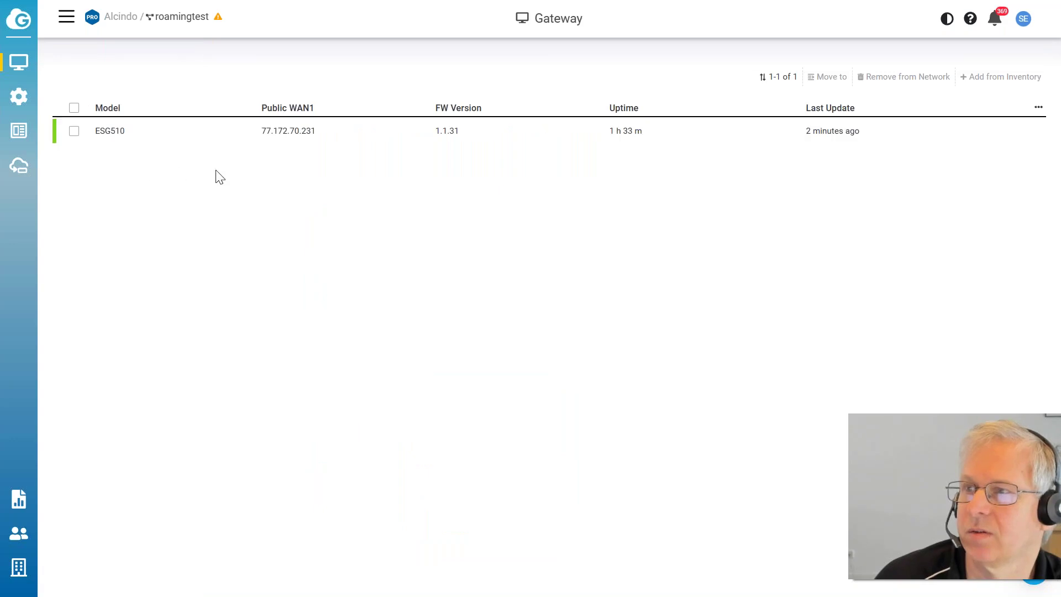
pyautogui.moveTo(837, 140)
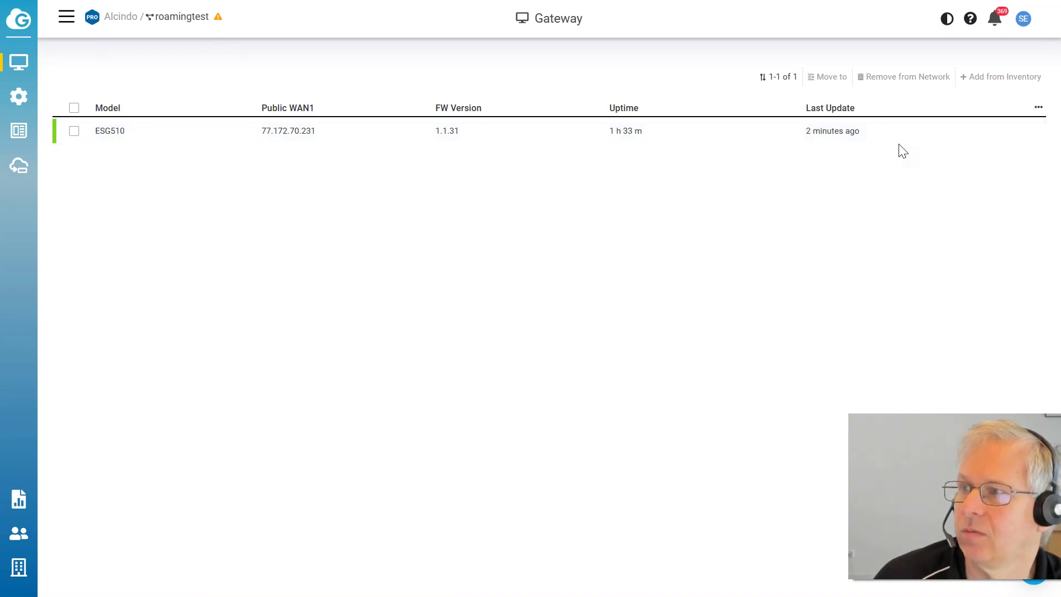
pyautogui.click(883, 131)
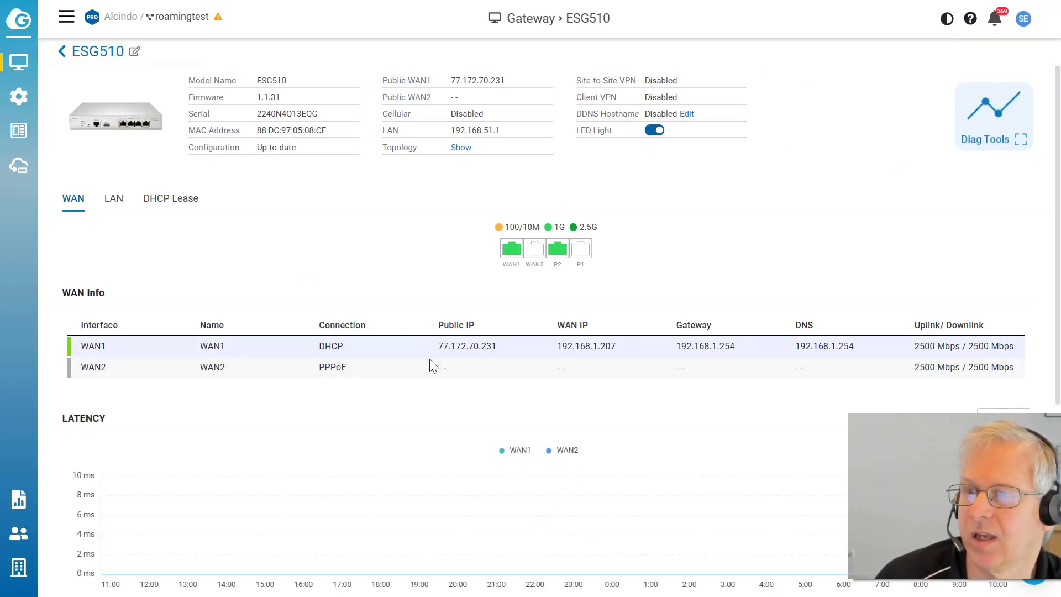
pyautogui.click(156, 209)
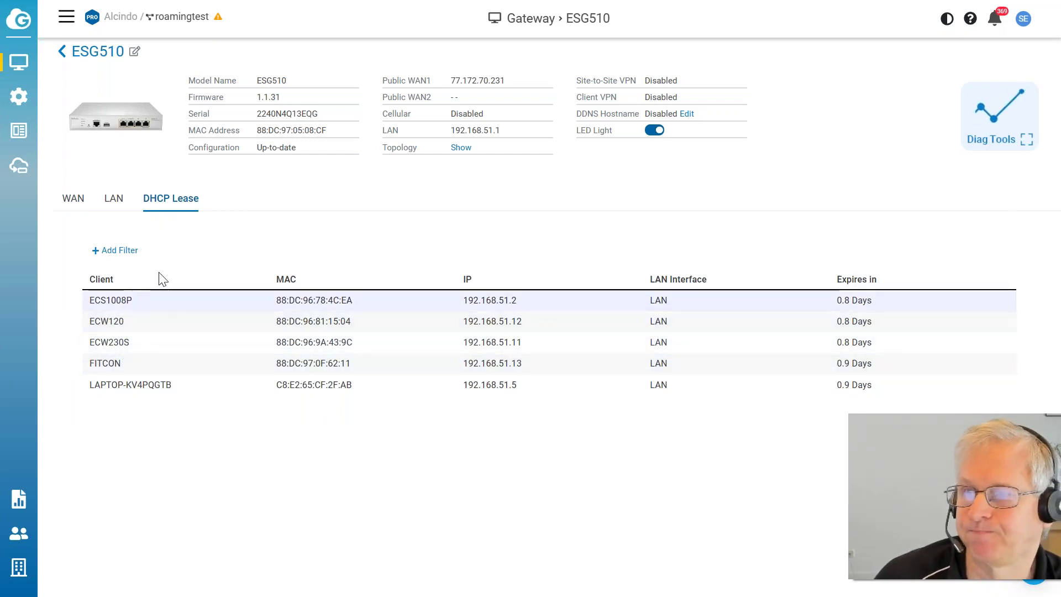
# Step: Return to the gateway's interface configuration with the WAN settings shown
pyautogui.moveTo(27, 102)
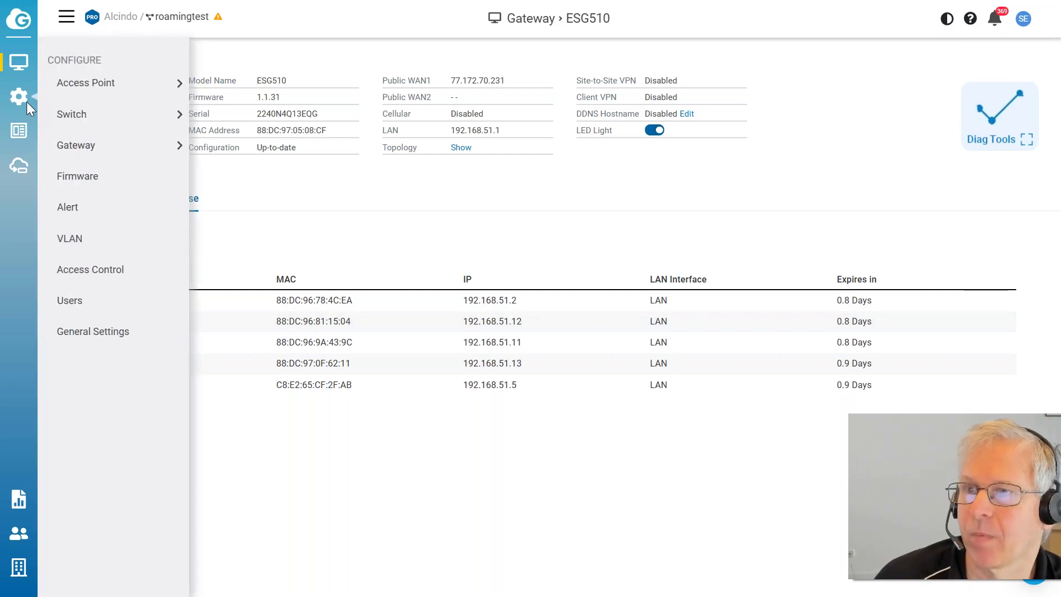
pyautogui.moveTo(88, 145)
pyautogui.click(224, 145)
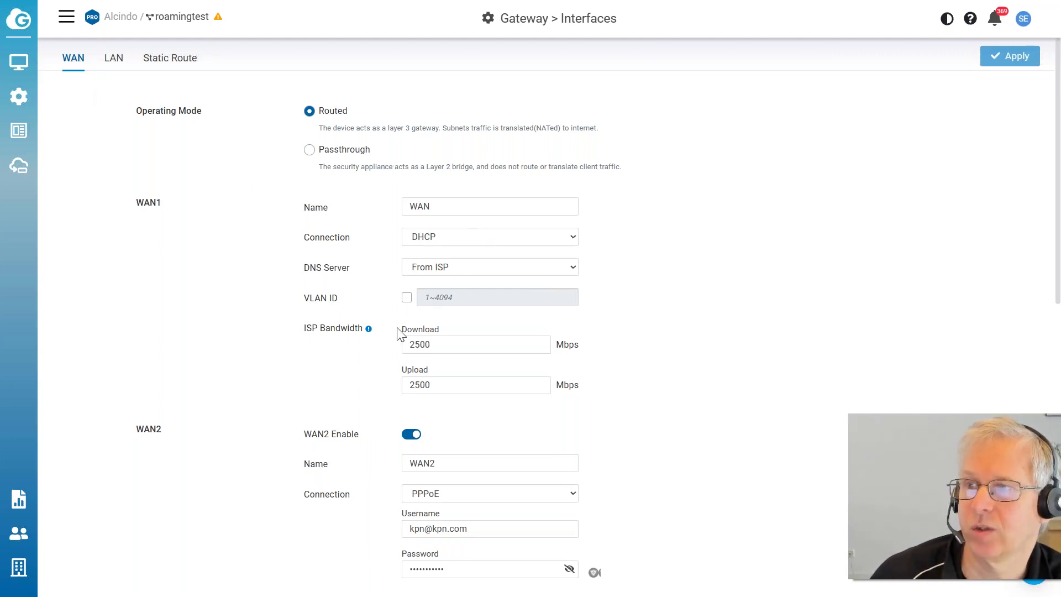
# Step: Enable the VLAN ID option on the WAN1 interface and place the cursor in its ID field
pyautogui.click(407, 299)
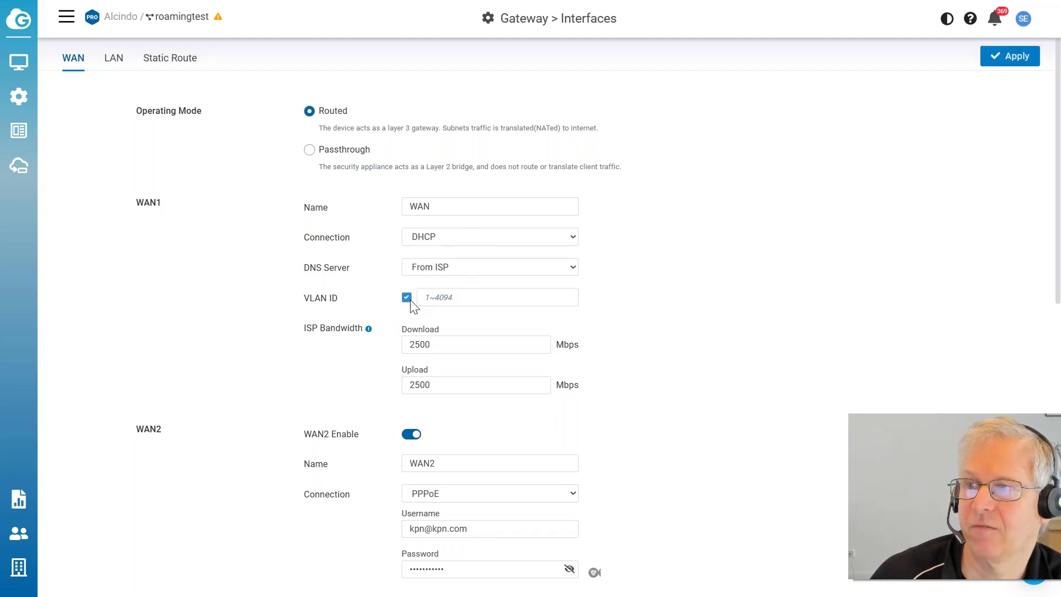
pyautogui.click(409, 301)
pyautogui.click(409, 300)
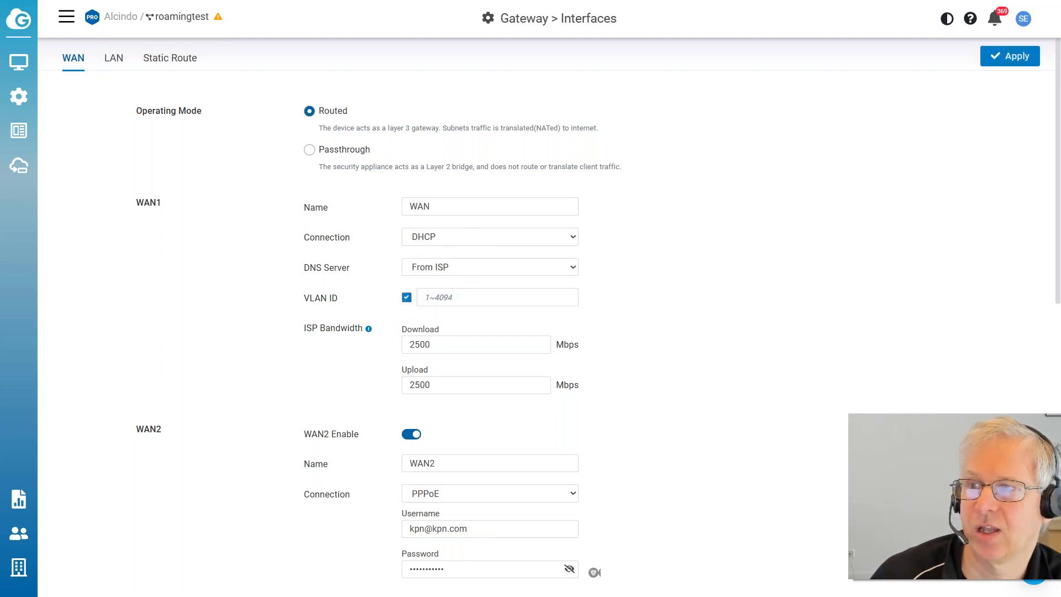
pyautogui.click(441, 297)
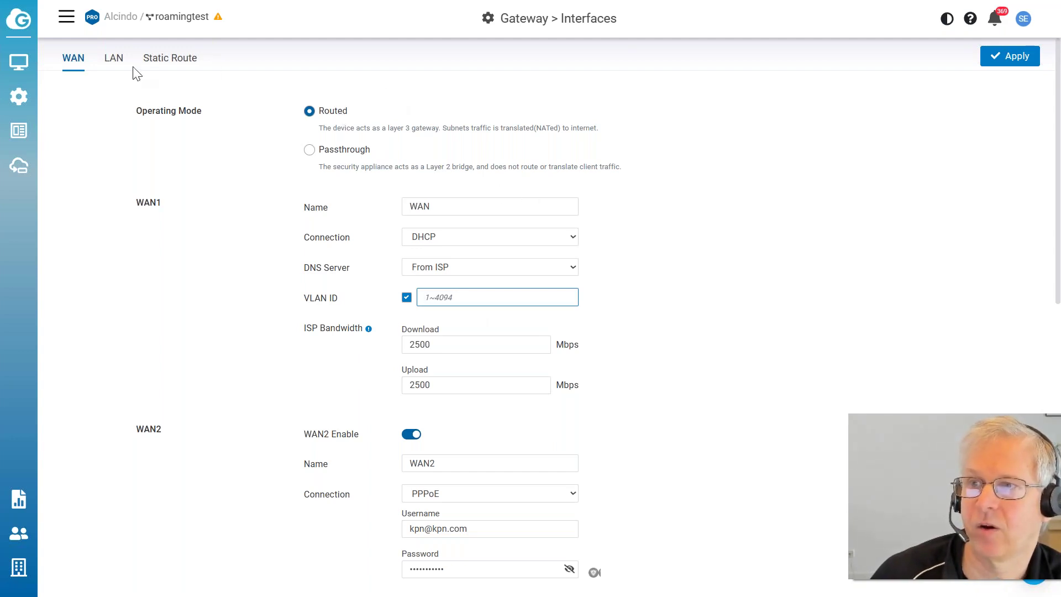
# Step: Display the gateway's LAN interfaces, glancing back at the WAN settings in between
pyautogui.click(112, 65)
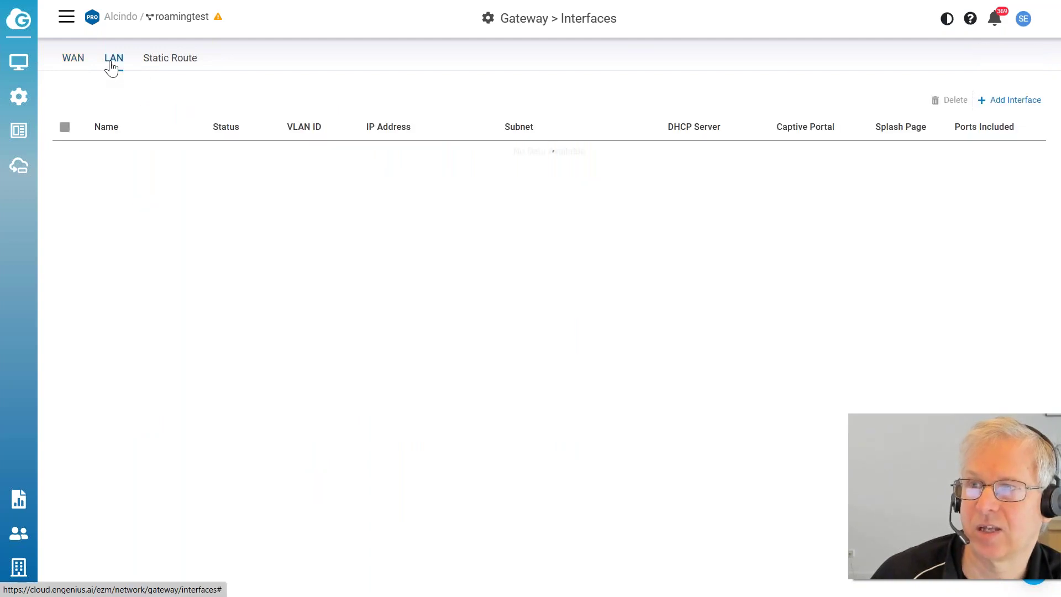
pyautogui.click(70, 67)
pyautogui.click(114, 68)
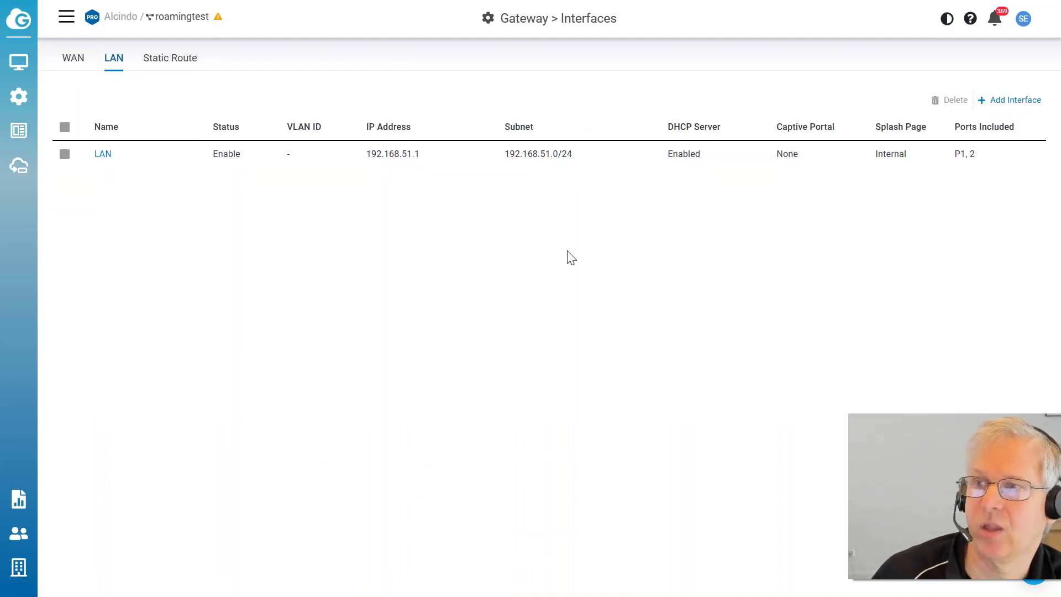
# Step: Start a new LAN interface, keep VLAN ID 1 (default), and name it VLAN-One
pyautogui.click(1026, 102)
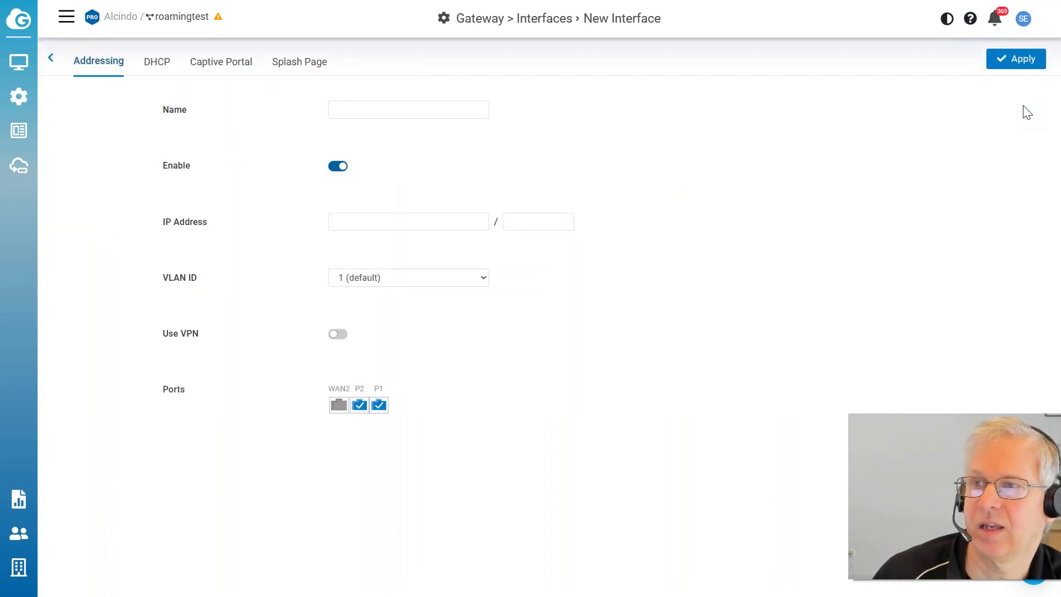
pyautogui.click(447, 281)
pyautogui.click(445, 279)
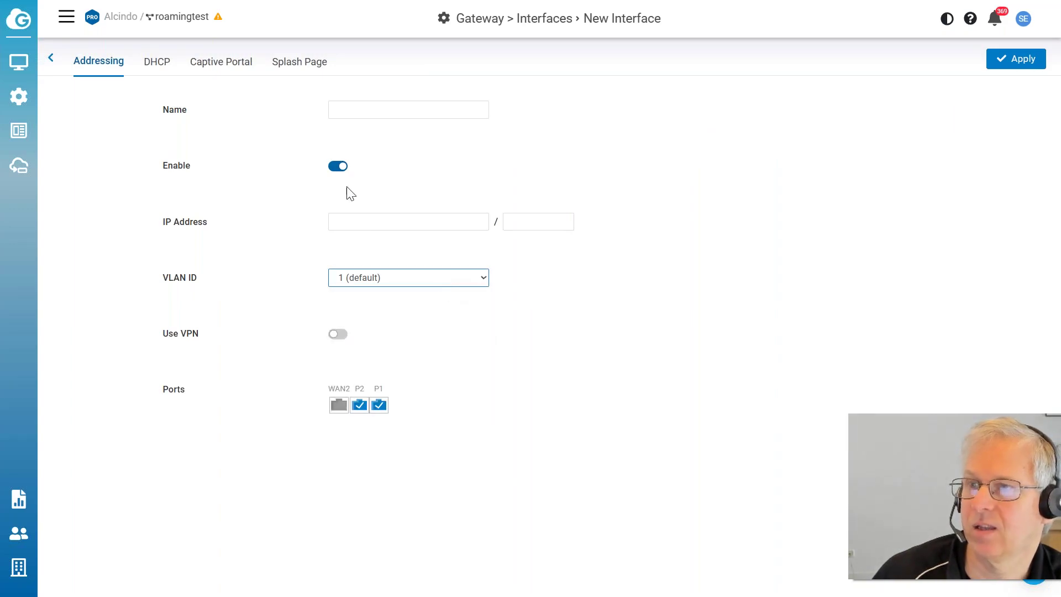
pyautogui.click(355, 109)
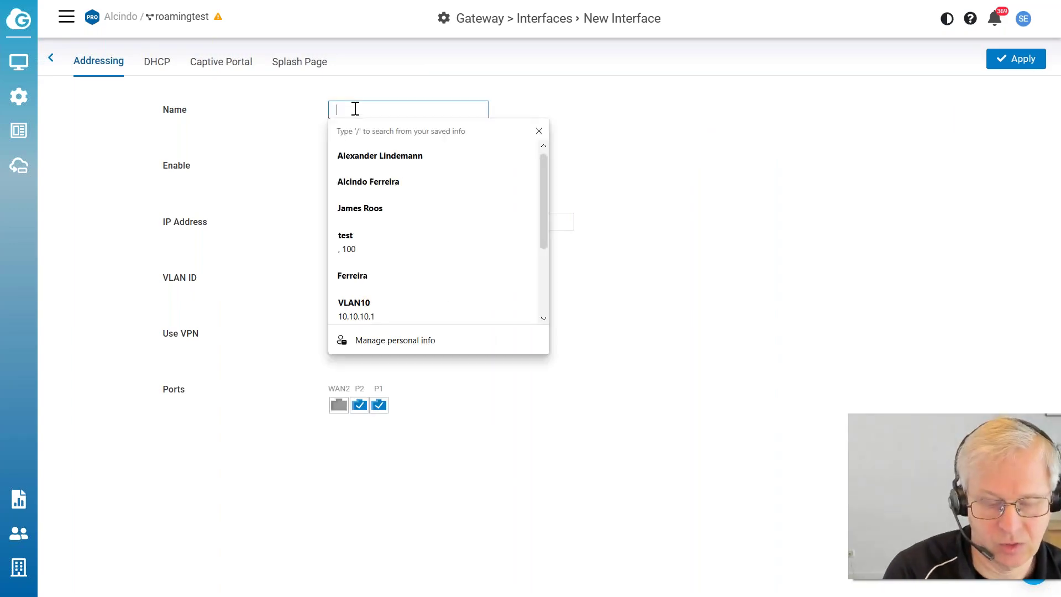
pyautogui.write('VLAN')
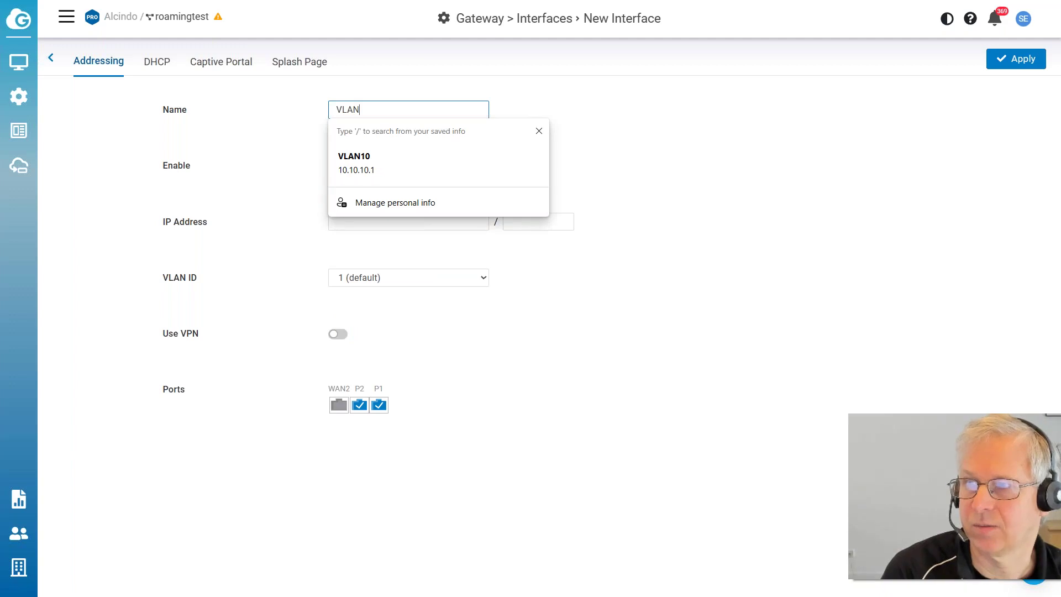
pyautogui.write('-One')
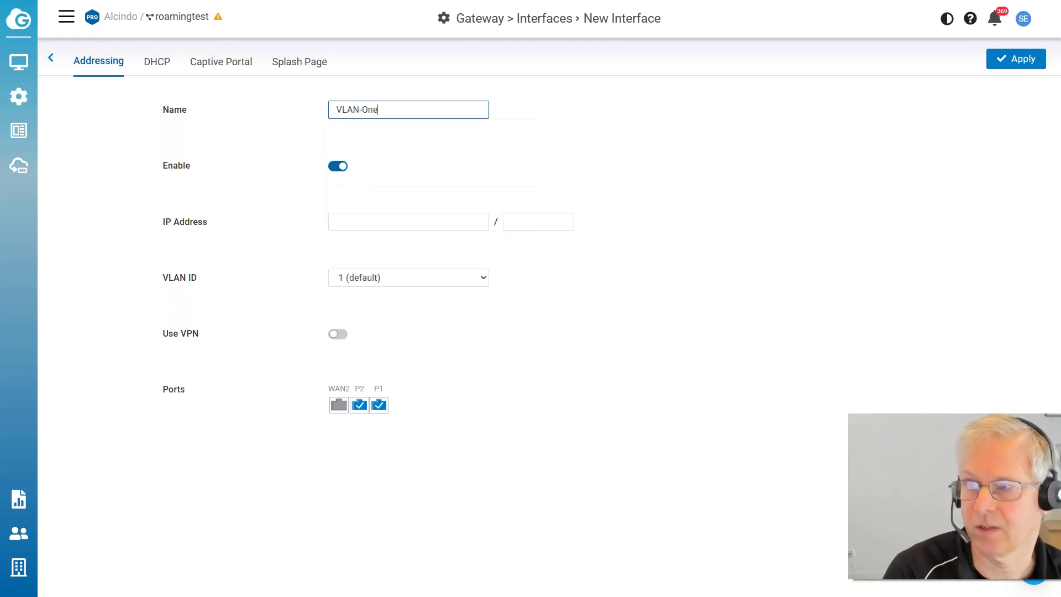
pyautogui.press('Tab')
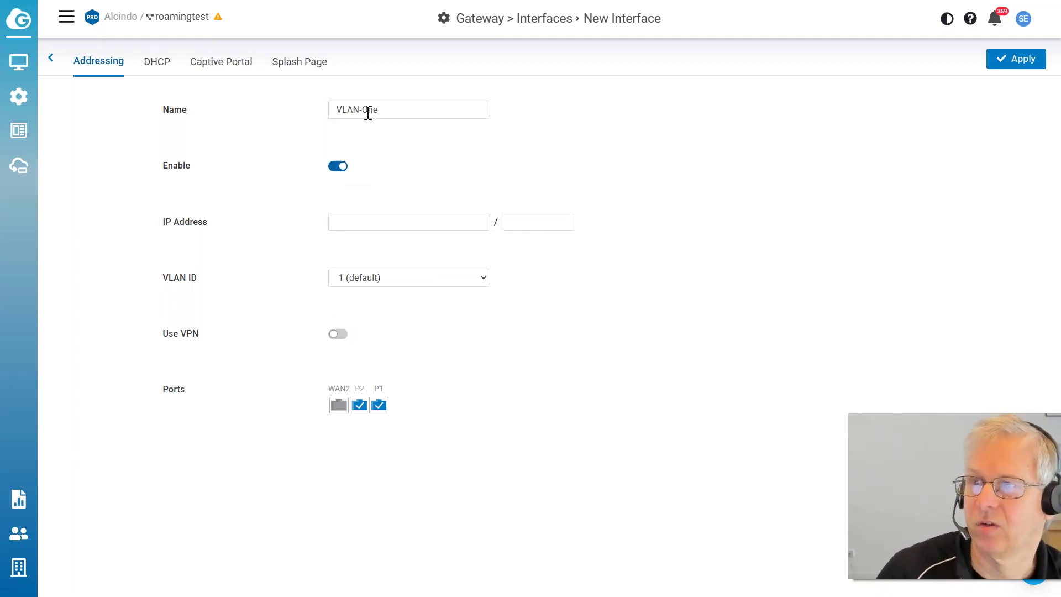
# Step: Set the new interface's IP address to 10.0.0.1/24, try to apply it, and return to the LAN interface list
pyautogui.click(351, 219)
pyautogui.write('192')
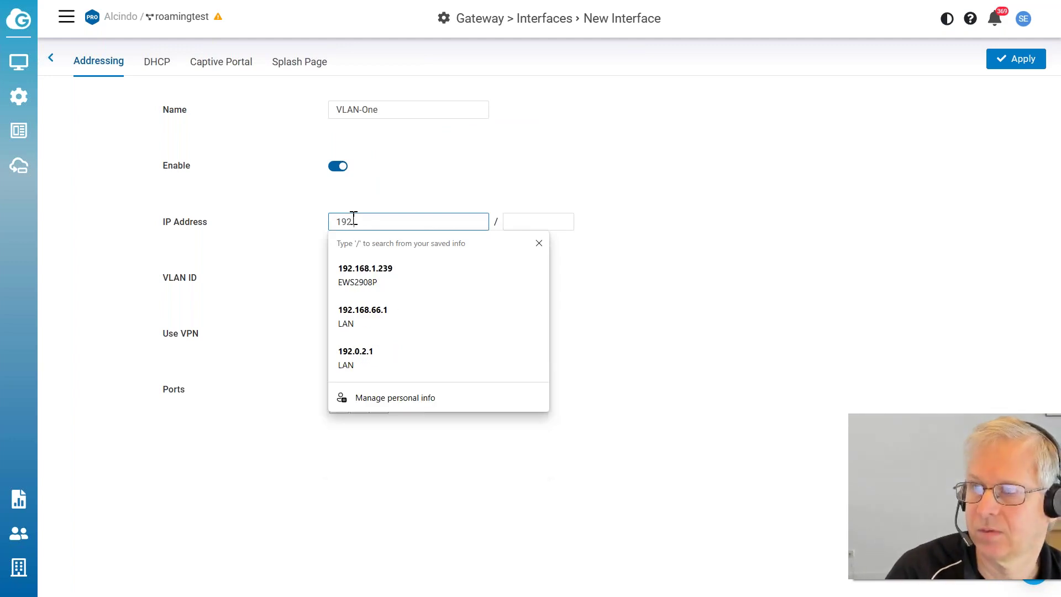
pyautogui.press('BackSpace')
pyautogui.press('BackSpace')
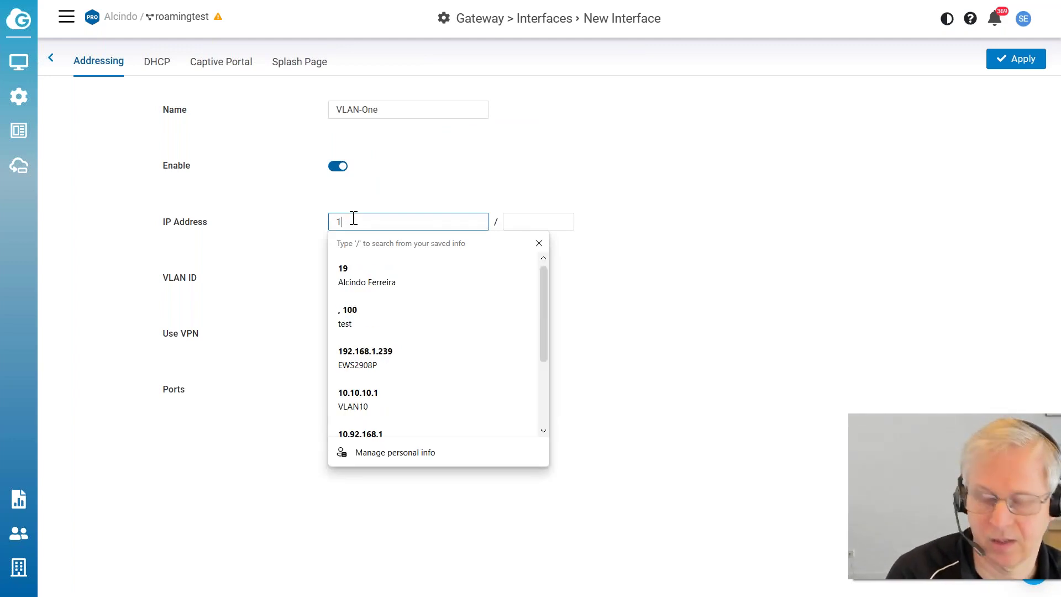
pyautogui.write('0.0.0.1')
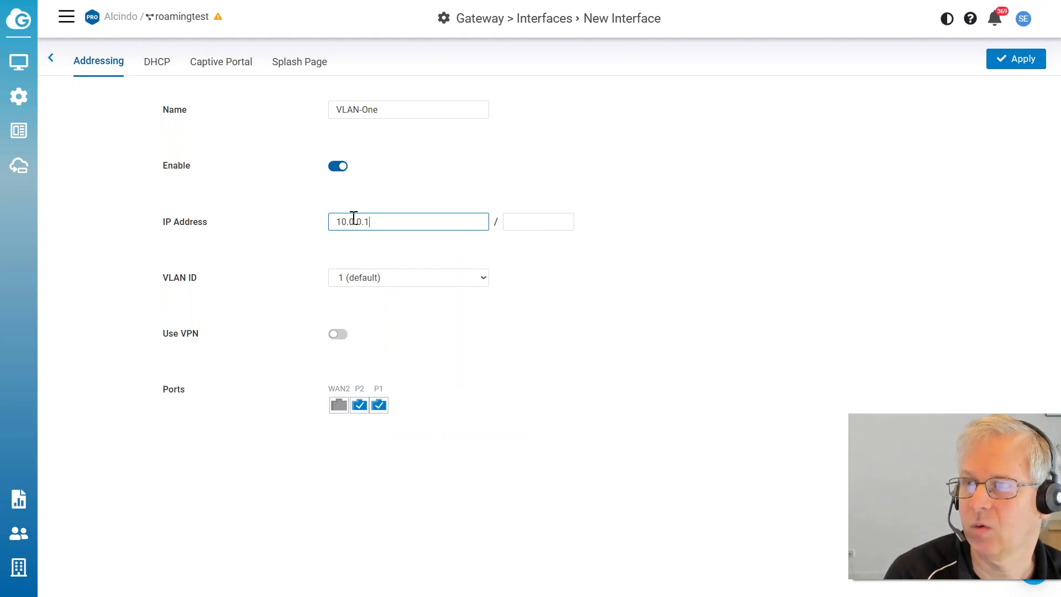
pyautogui.press('Tab')
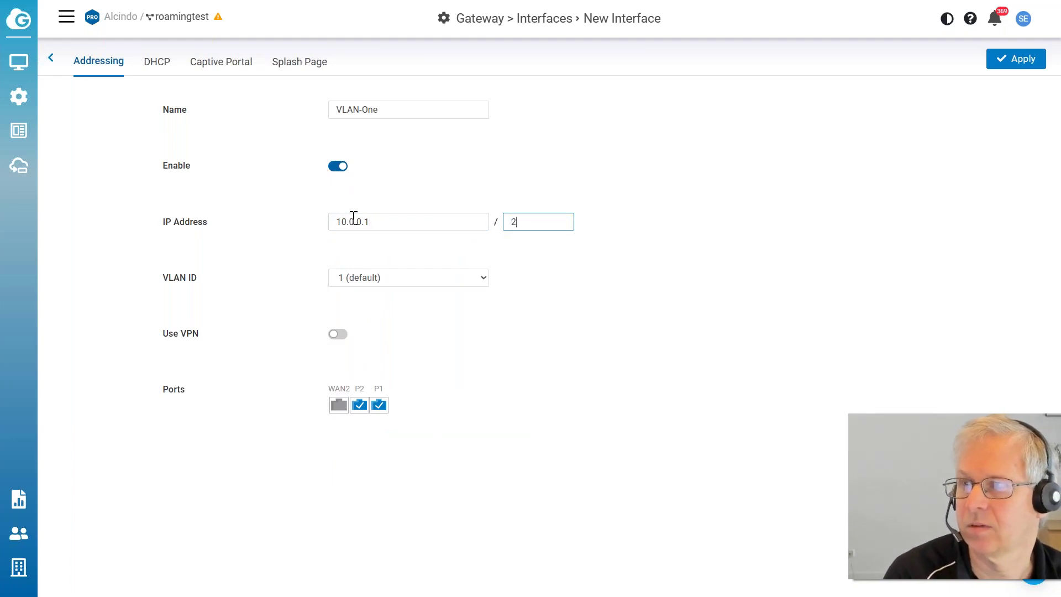
pyautogui.press('Tab')
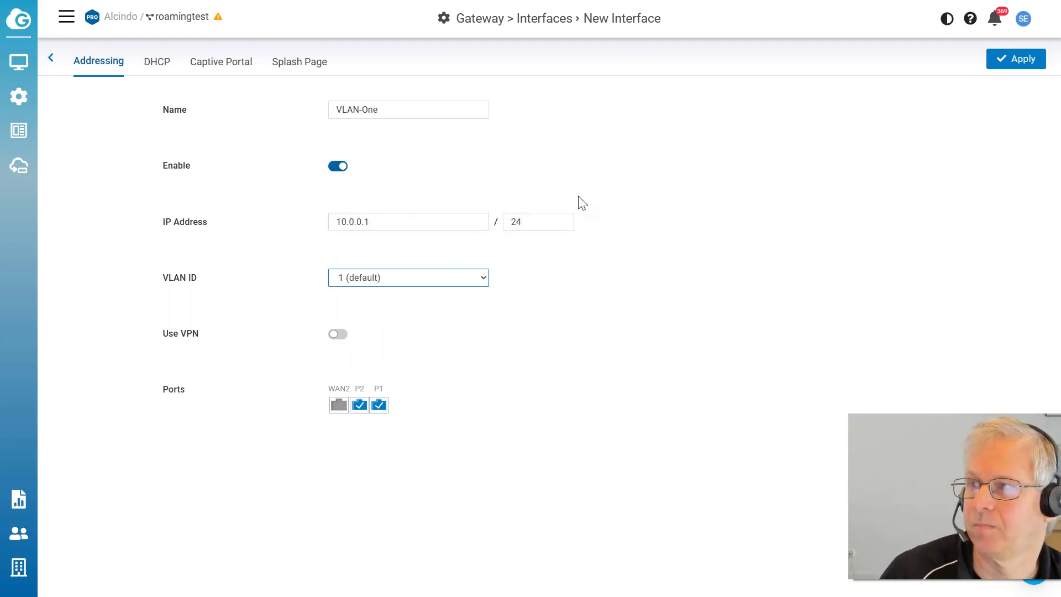
pyautogui.click(1016, 68)
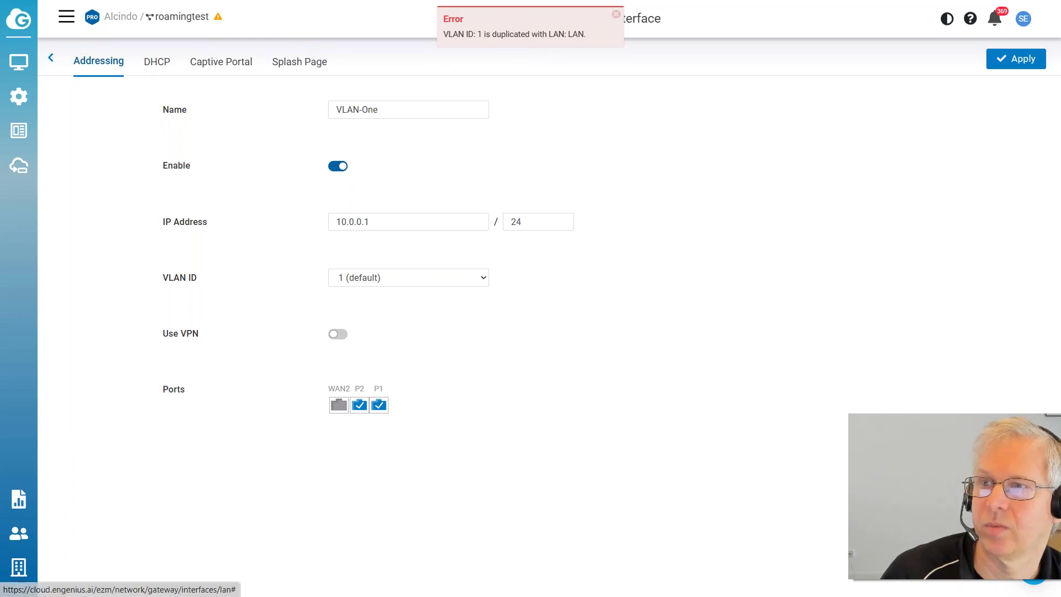
pyautogui.click(53, 60)
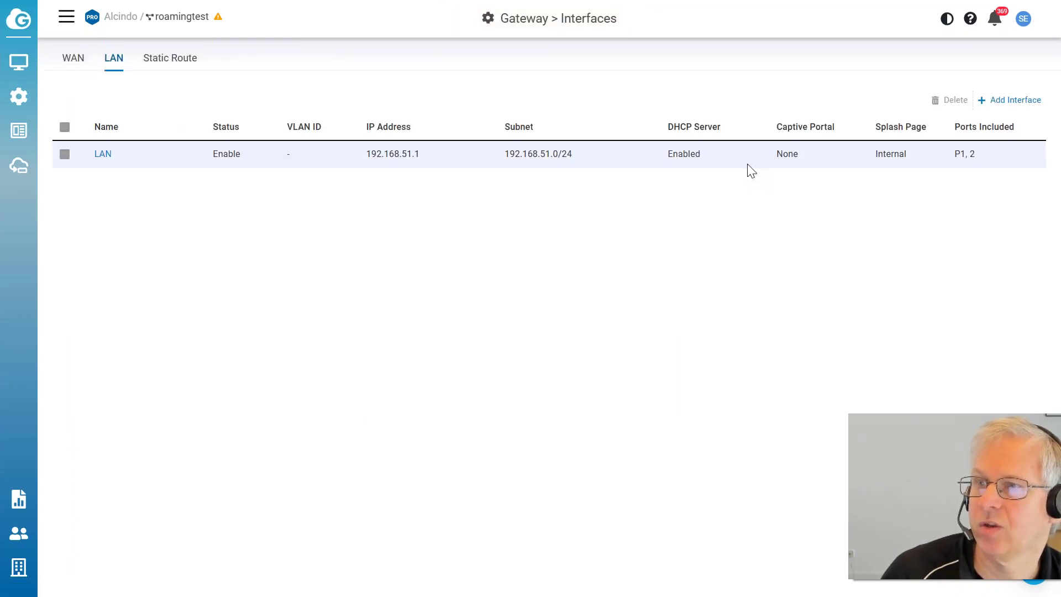
# Step: Check the existing LAN interface's addressing settings, return to the list, and start a new LAN interface named VLAN2
pyautogui.click(104, 158)
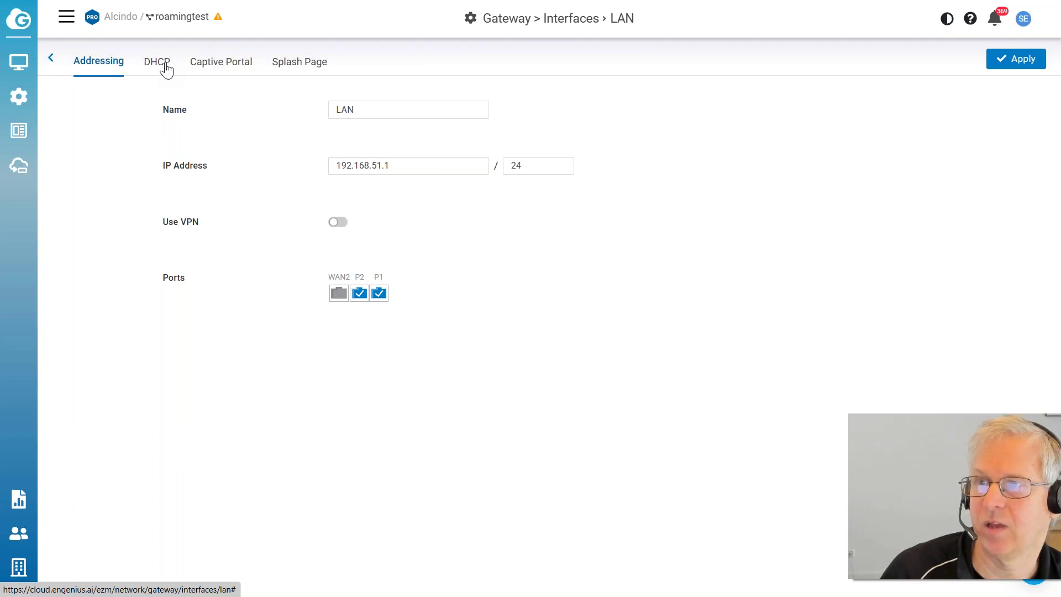
pyautogui.click(51, 58)
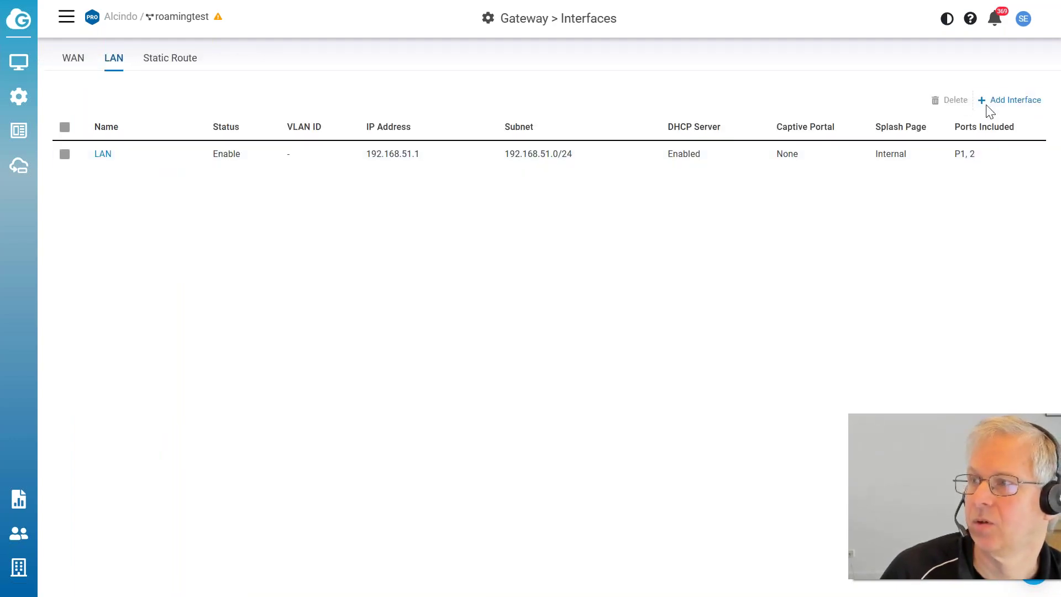
pyautogui.click(1013, 102)
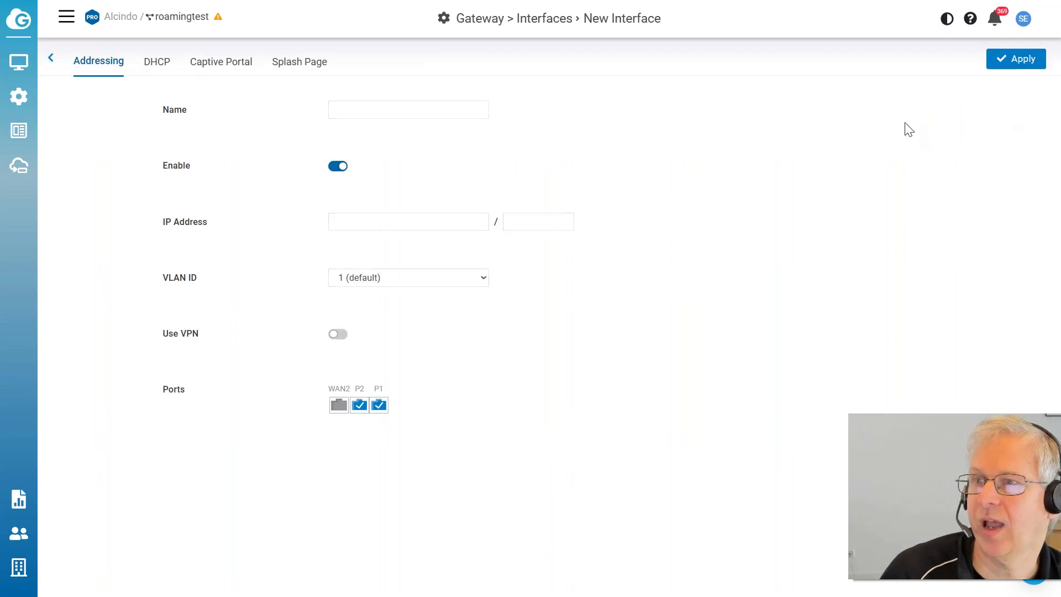
pyautogui.click(360, 113)
pyautogui.write('VLAN')
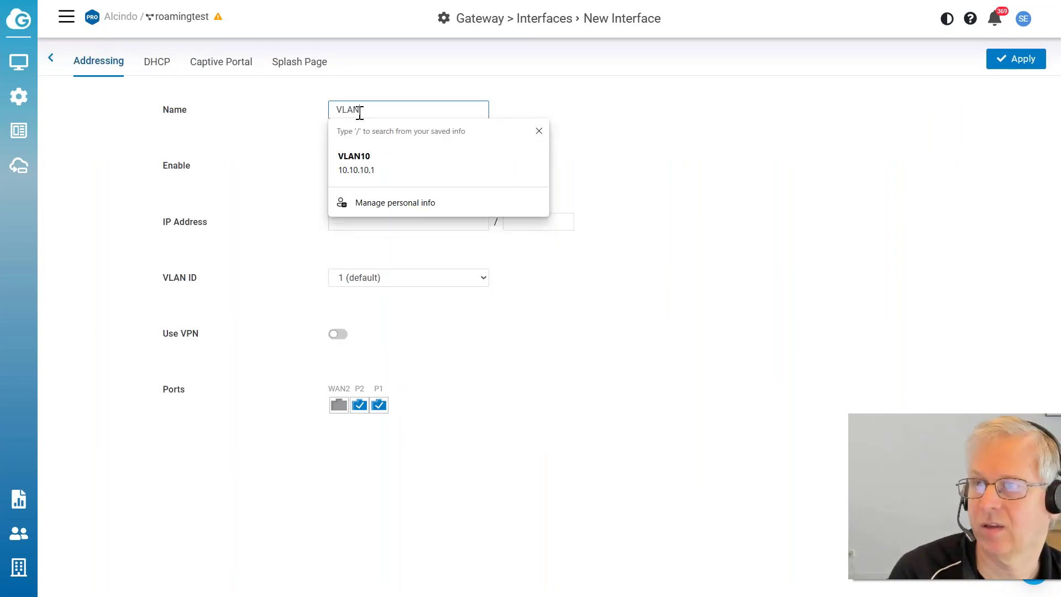
pyautogui.write('2')
# Step: Set the new interface's IP address to 10.0.2.0 with a /24 prefix
pyautogui.click(351, 219)
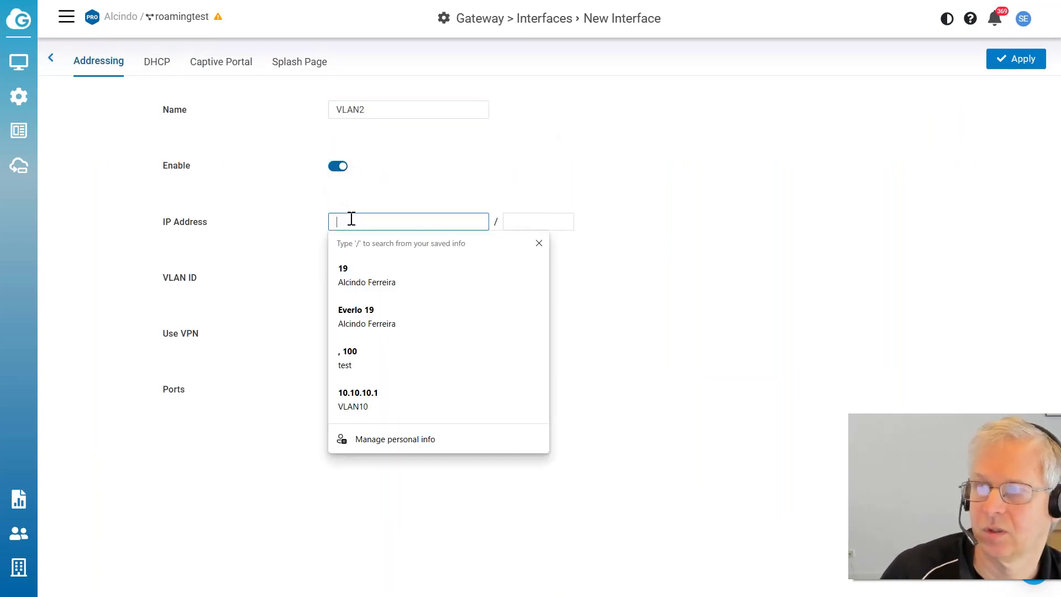
pyautogui.write('10.1.2')
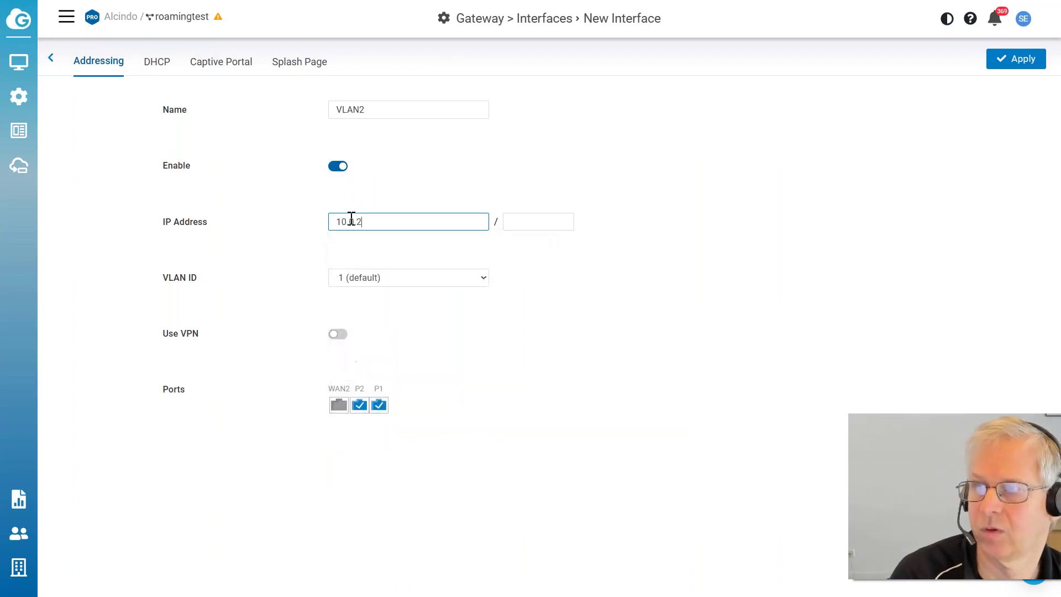
pyautogui.write('.0')
pyautogui.press('Tab')
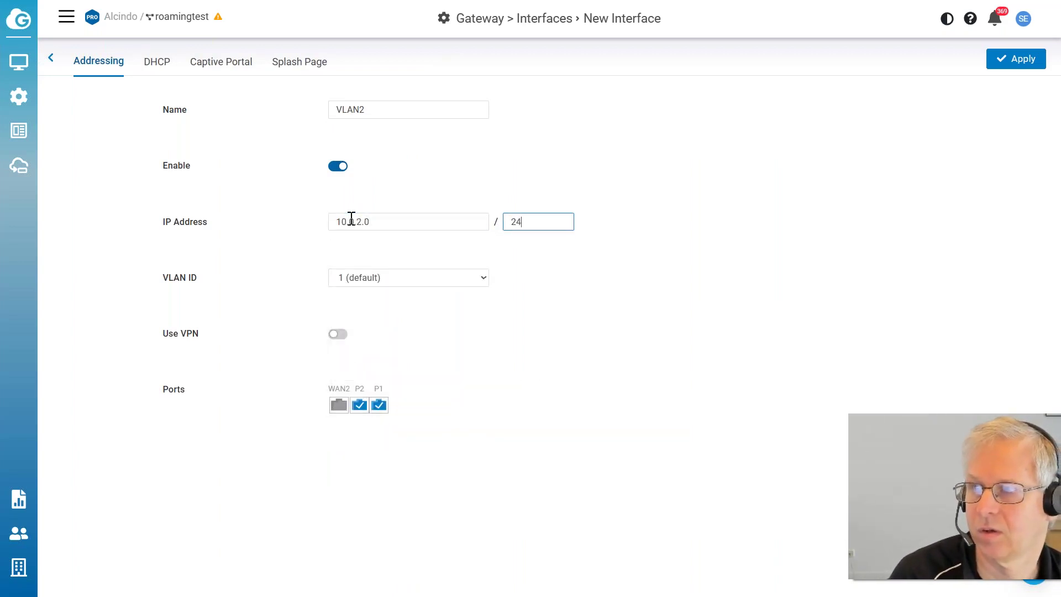
pyautogui.press('Tab')
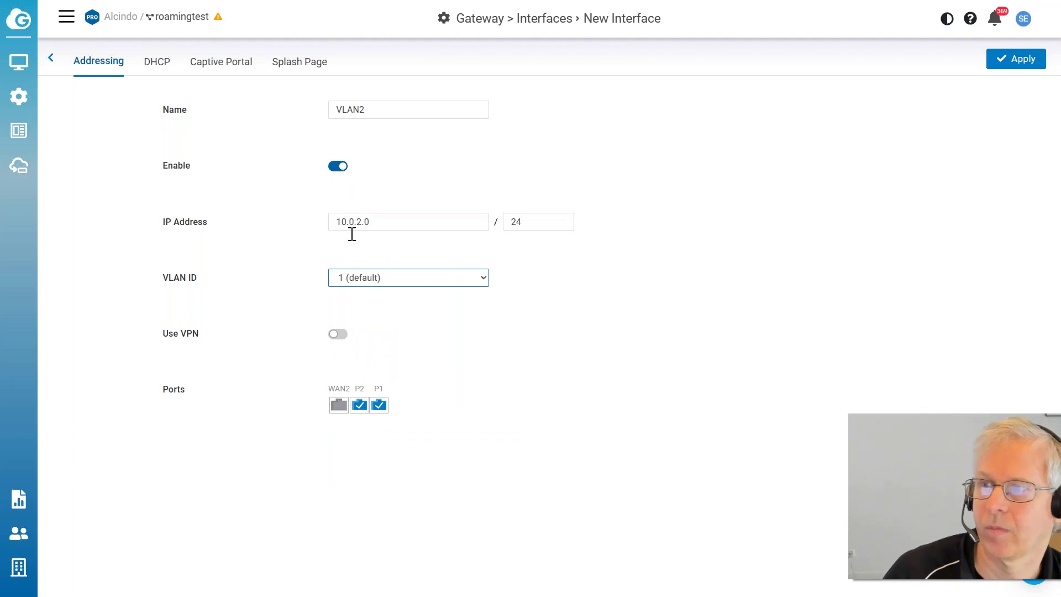
pyautogui.click(355, 282)
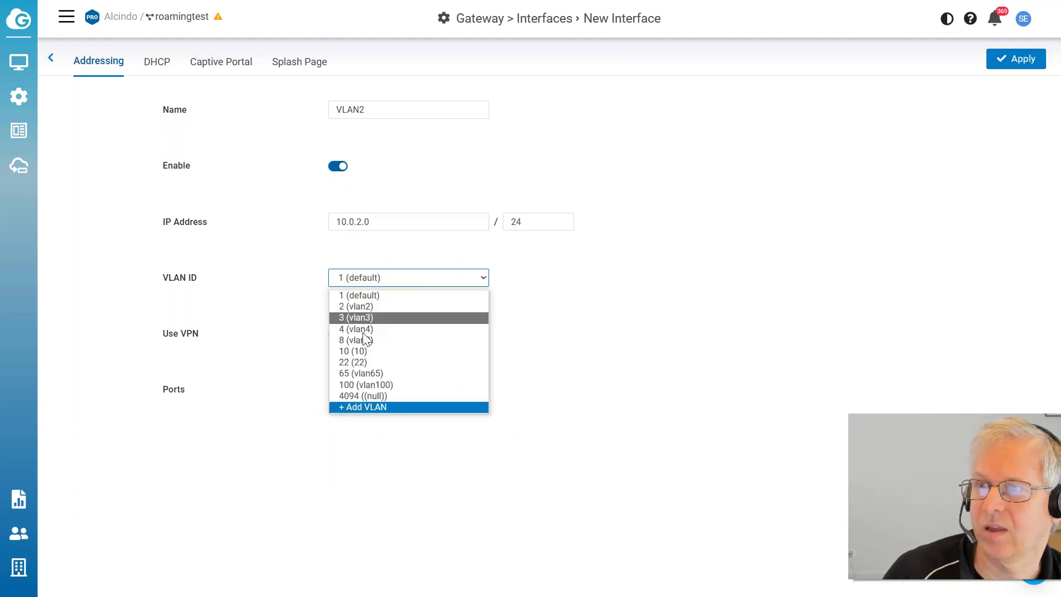
pyautogui.click(379, 410)
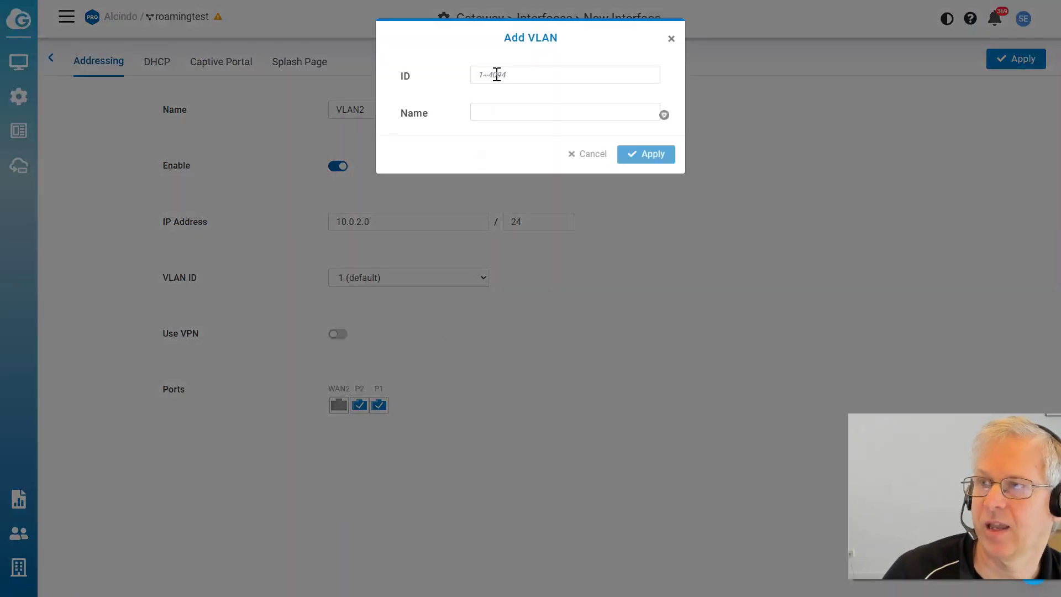
pyautogui.click(497, 74)
pyautogui.write('2')
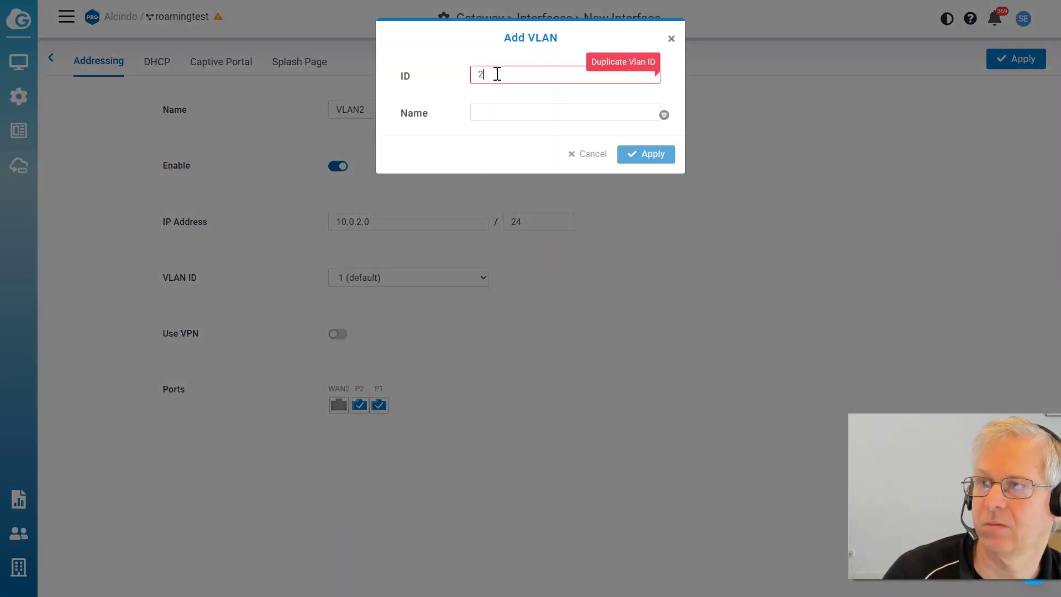
pyautogui.click(492, 113)
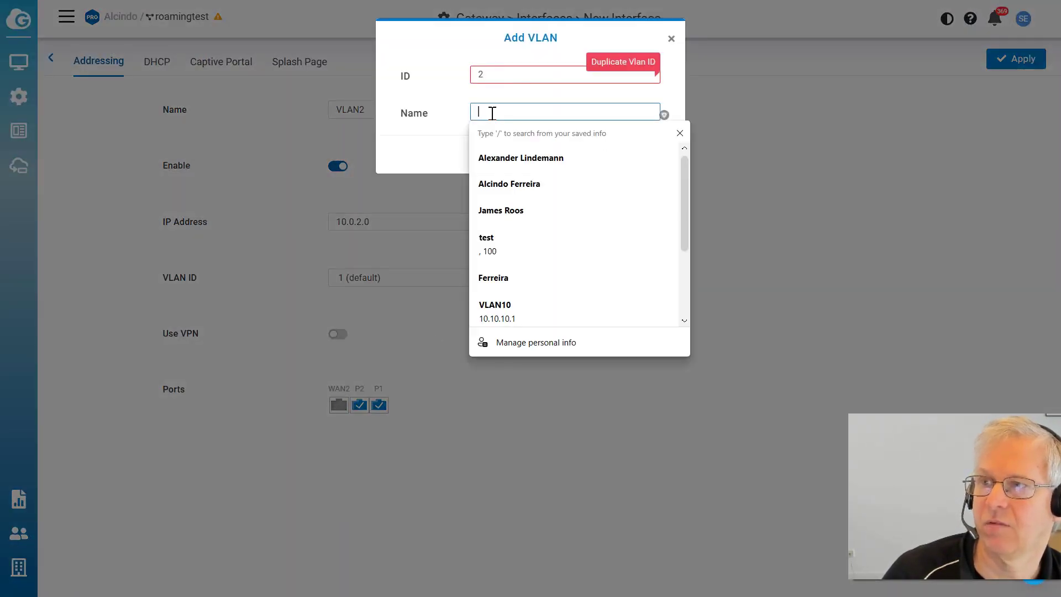
pyautogui.write('VLAN2')
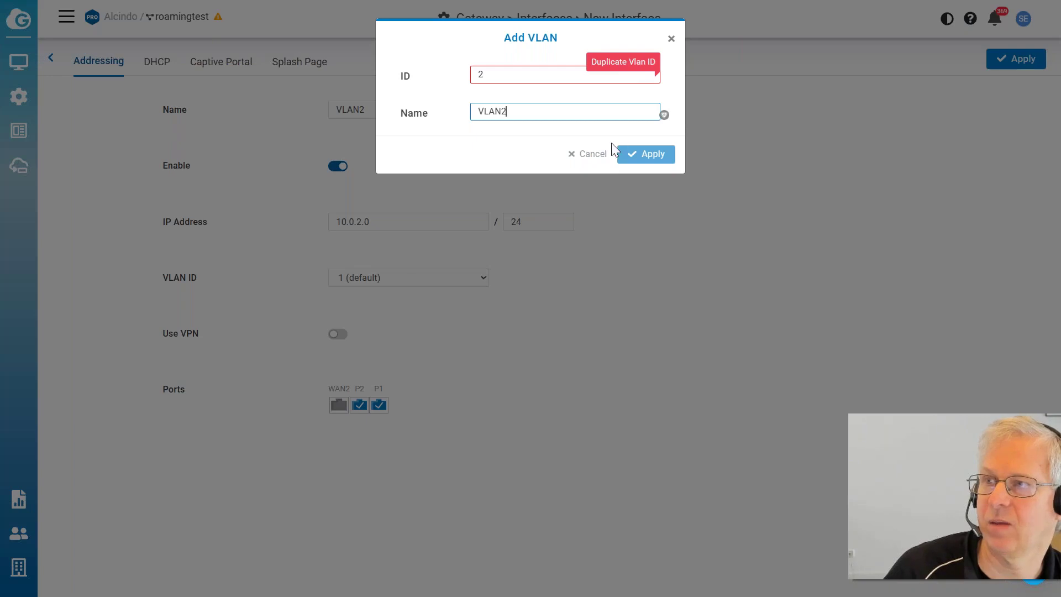
pyautogui.click(601, 162)
pyautogui.click(600, 158)
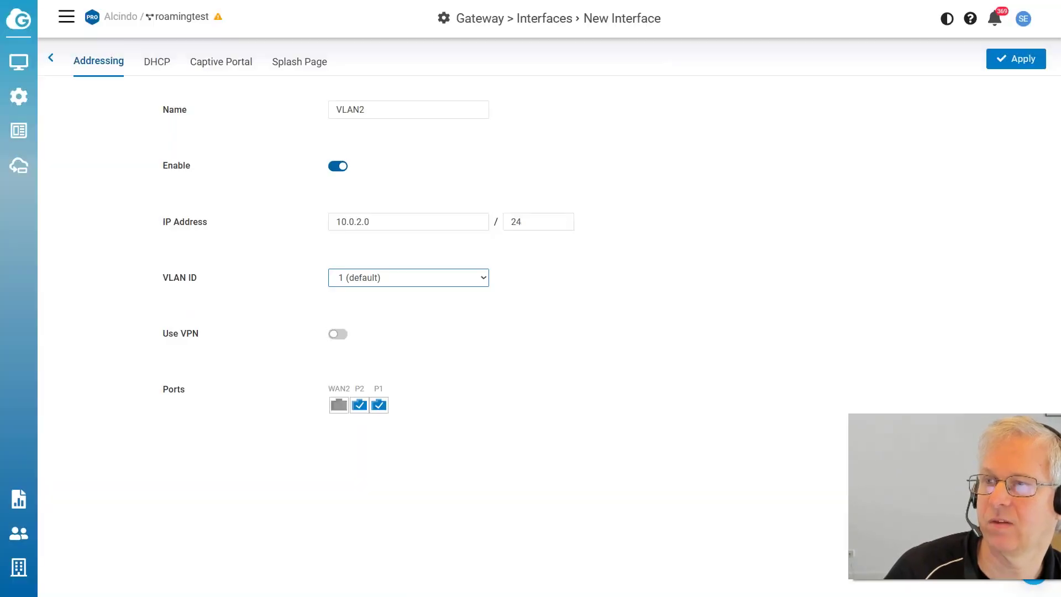
# Step: Assign VLAN ID 2 (vlan2) to the new interface, enable Use VPN, and apply the configuration
pyautogui.click(484, 274)
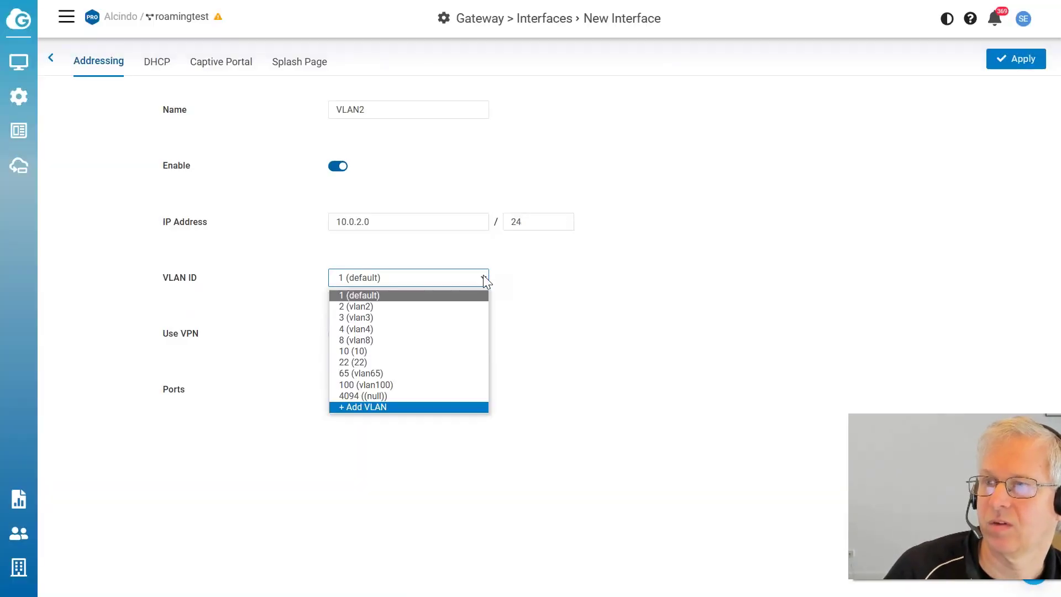
pyautogui.click(450, 310)
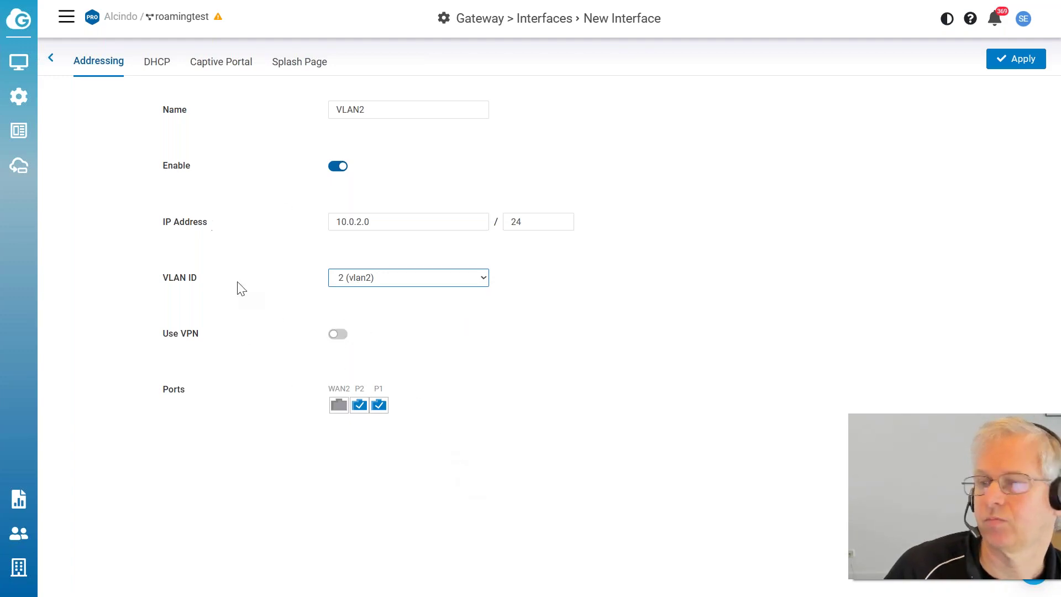
pyautogui.click(338, 334)
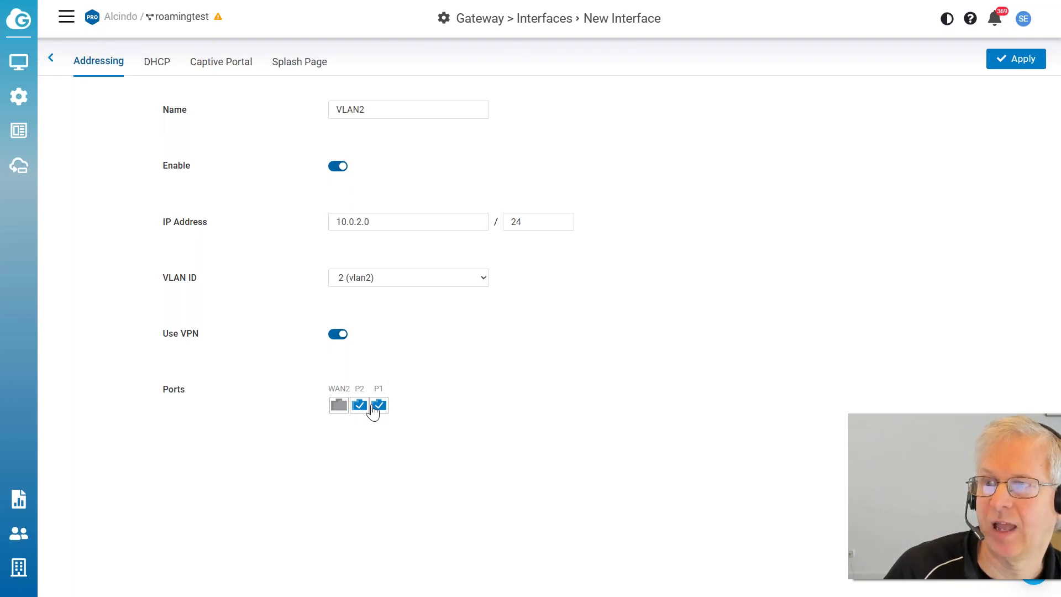
pyautogui.moveTo(268, 163); pyautogui.dragTo(488, 204)
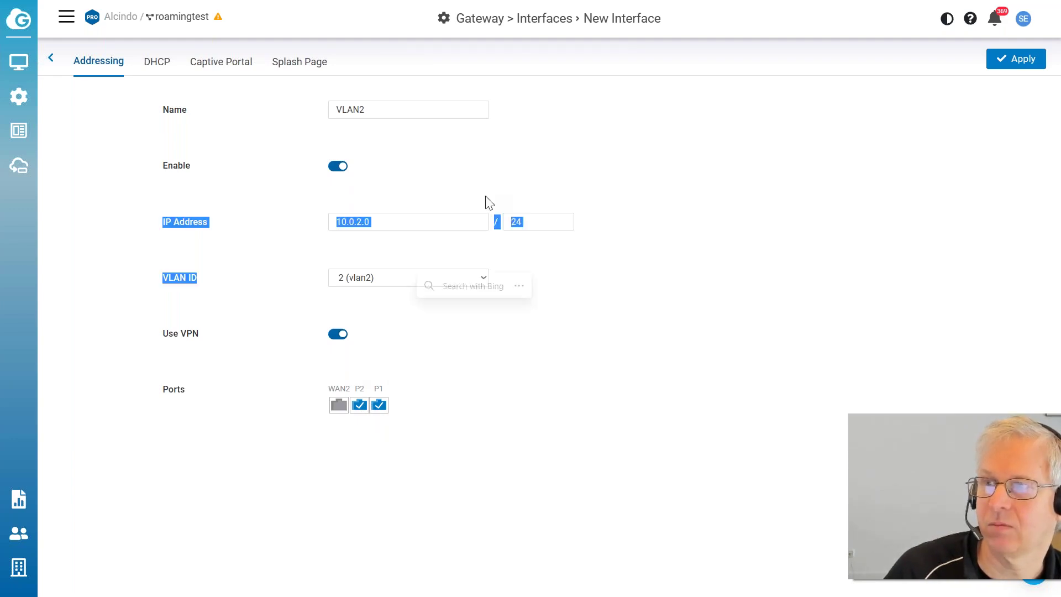
pyautogui.click(272, 161)
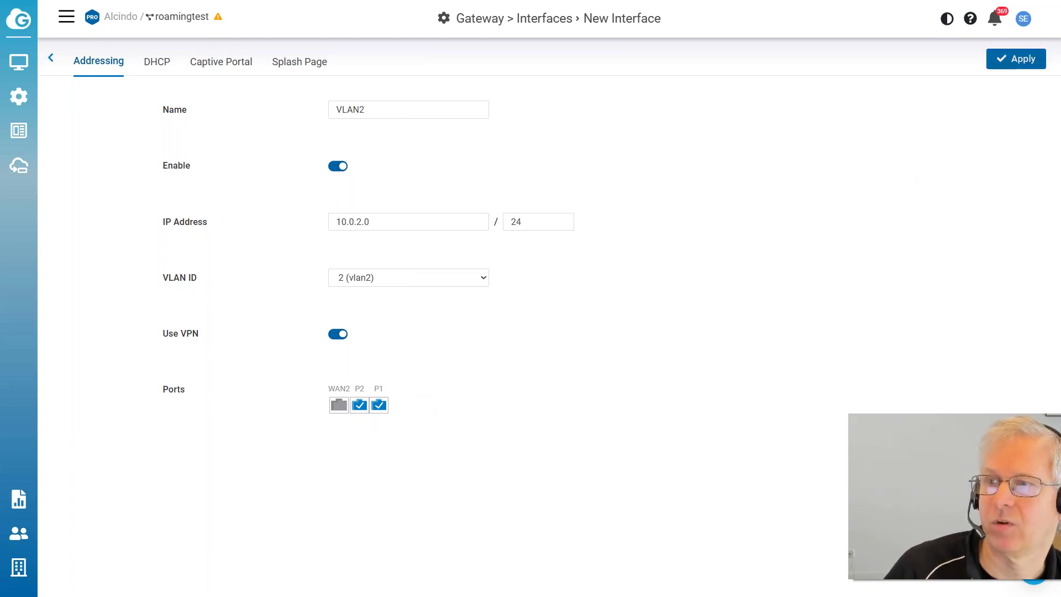
pyautogui.click(1015, 59)
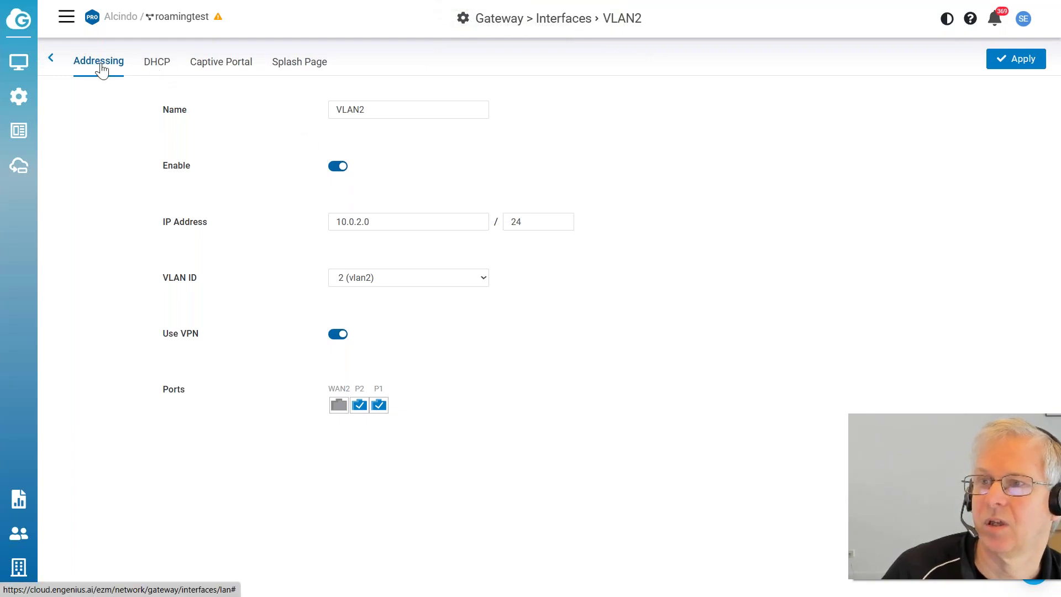
# Step: Review the VLAN2 interface's DHCP settings, including client addressing and DNS servers
pyautogui.click(157, 63)
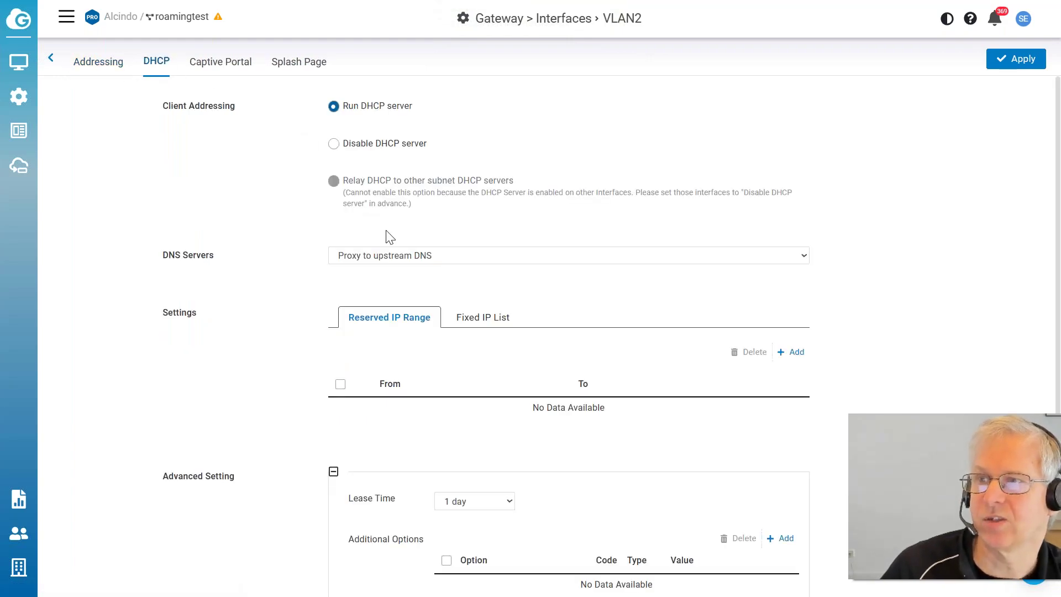
pyautogui.moveTo(351, 83); pyautogui.dragTo(400, 107)
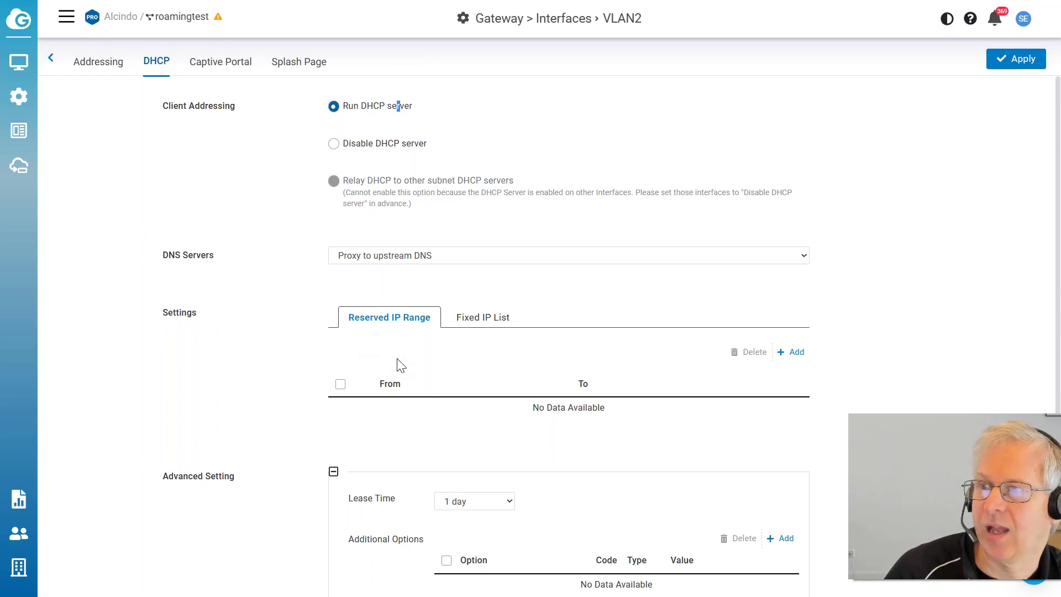
pyautogui.click(248, 257)
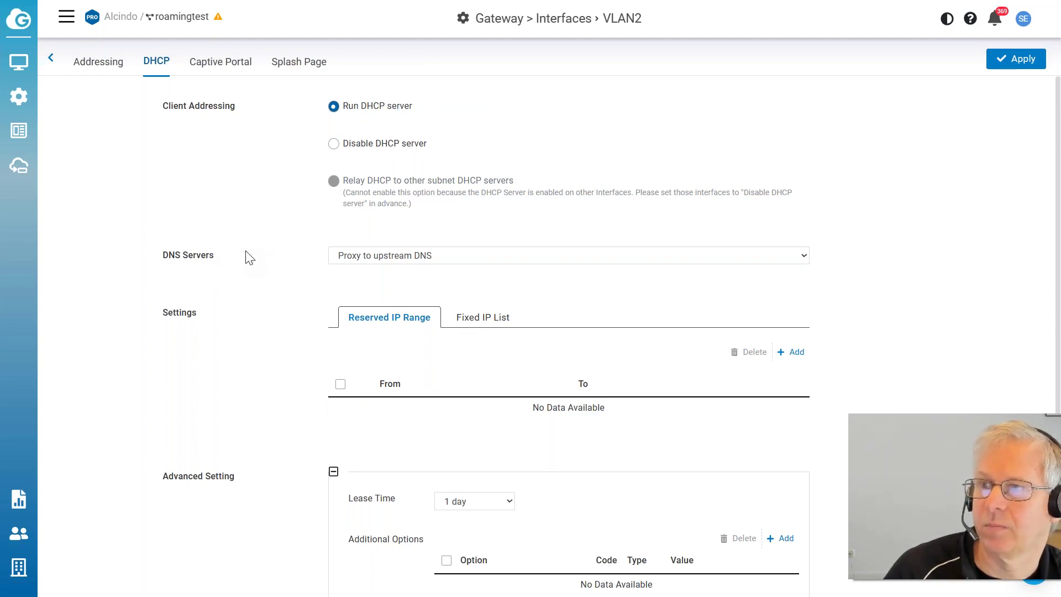
# Step: Change the VLAN2 interface's IP address to 10.0.2.1, keep the /24 prefix, and apply the change
pyautogui.click(112, 66)
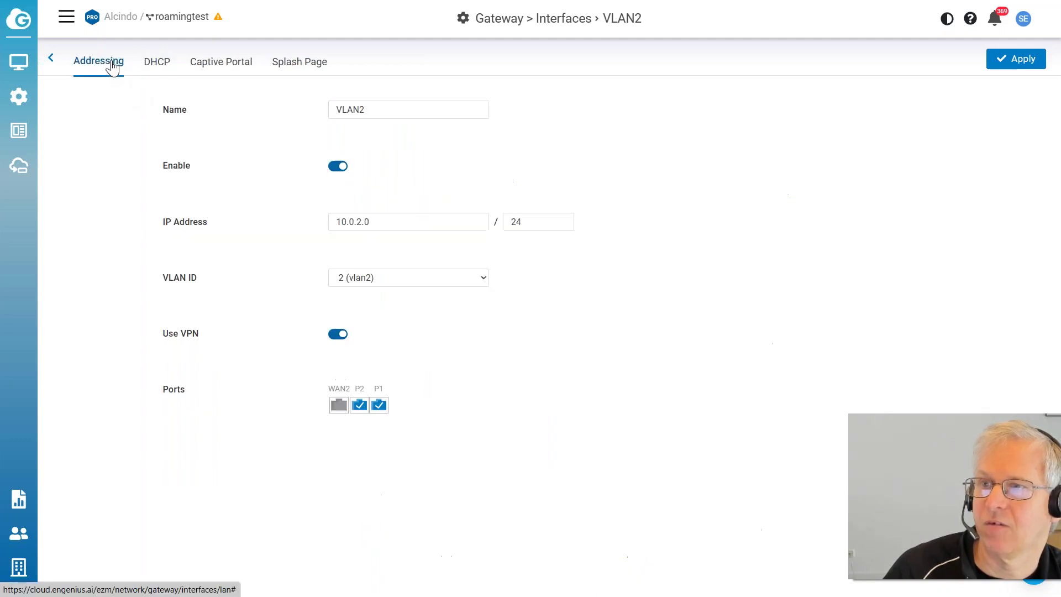
pyautogui.click(393, 222)
pyautogui.press('BackSpace')
pyautogui.write('1')
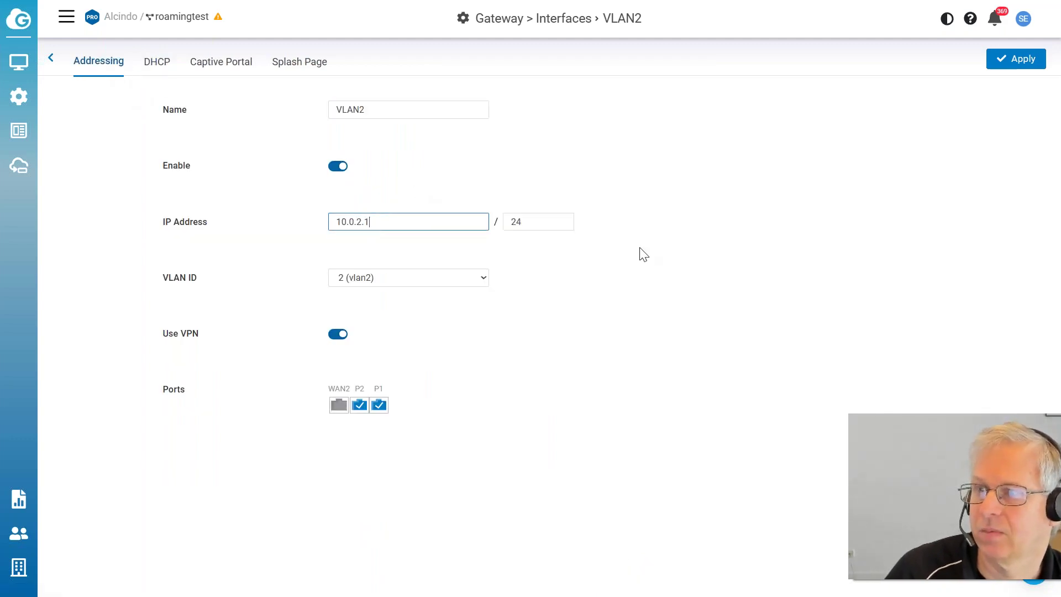
pyautogui.click(708, 221)
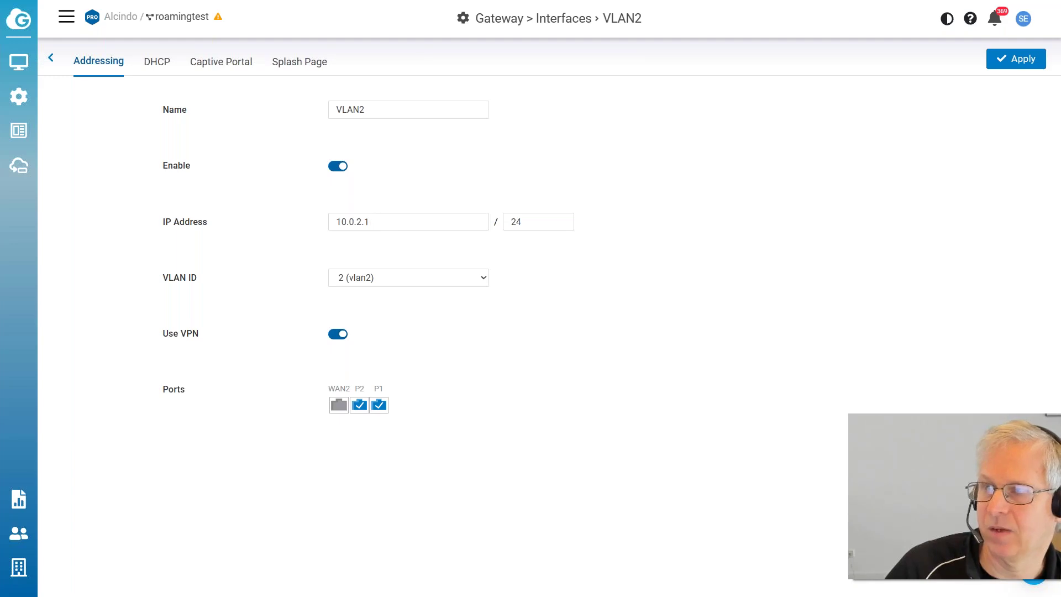
pyautogui.click(525, 225)
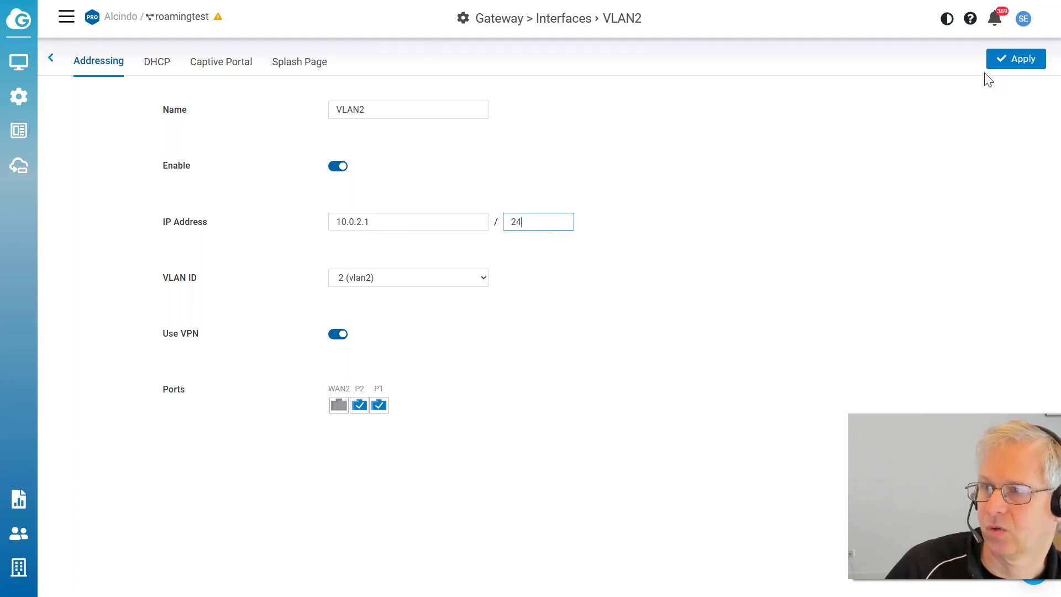
pyautogui.click(1014, 62)
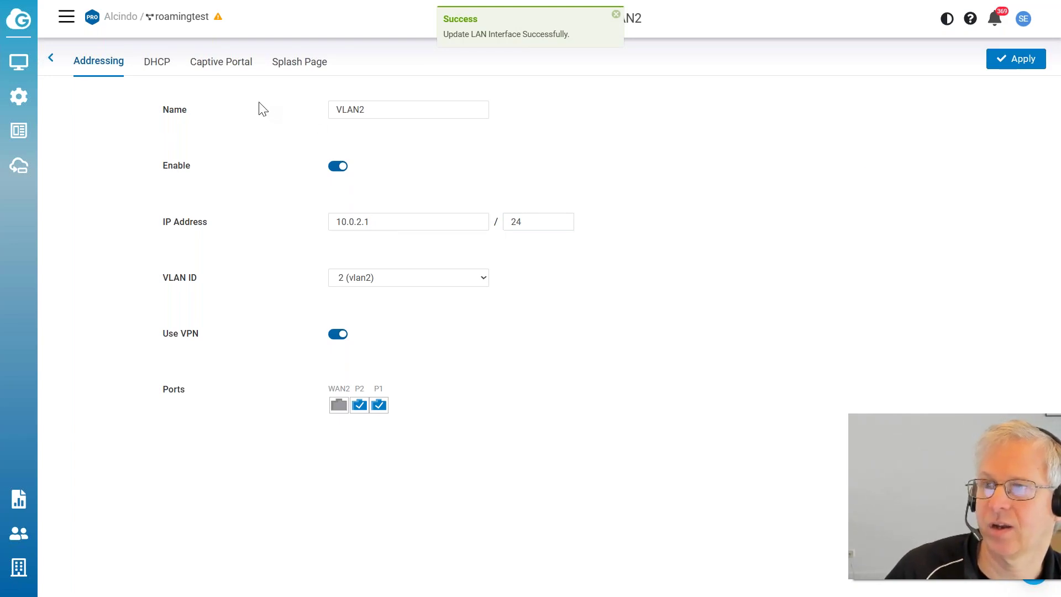
# Step: Set the DHCP lease time of the VLAN2 interface to 30 min and apply the change
pyautogui.click(160, 62)
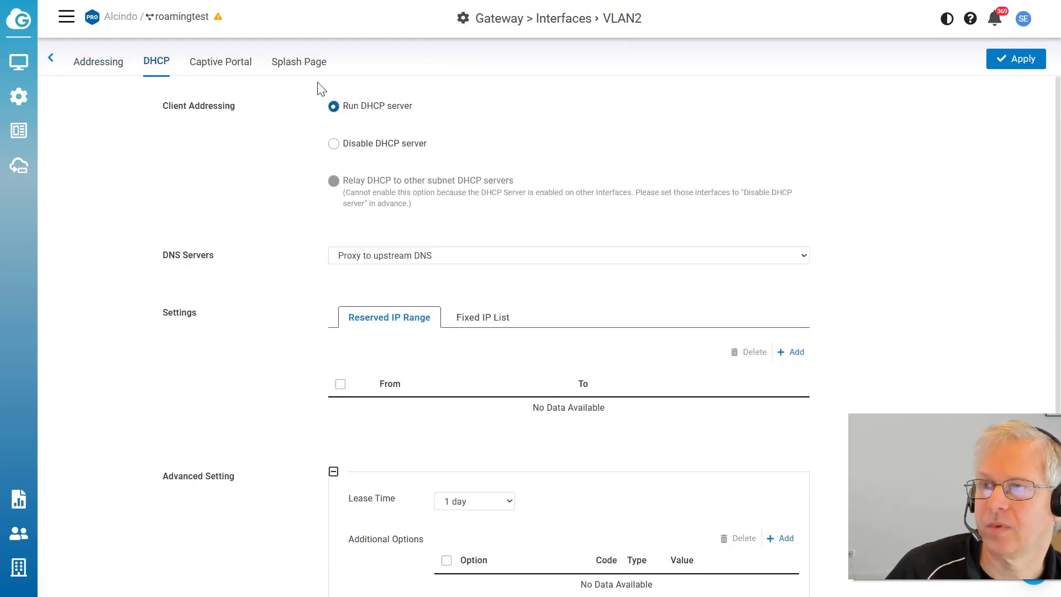
pyautogui.click(101, 64)
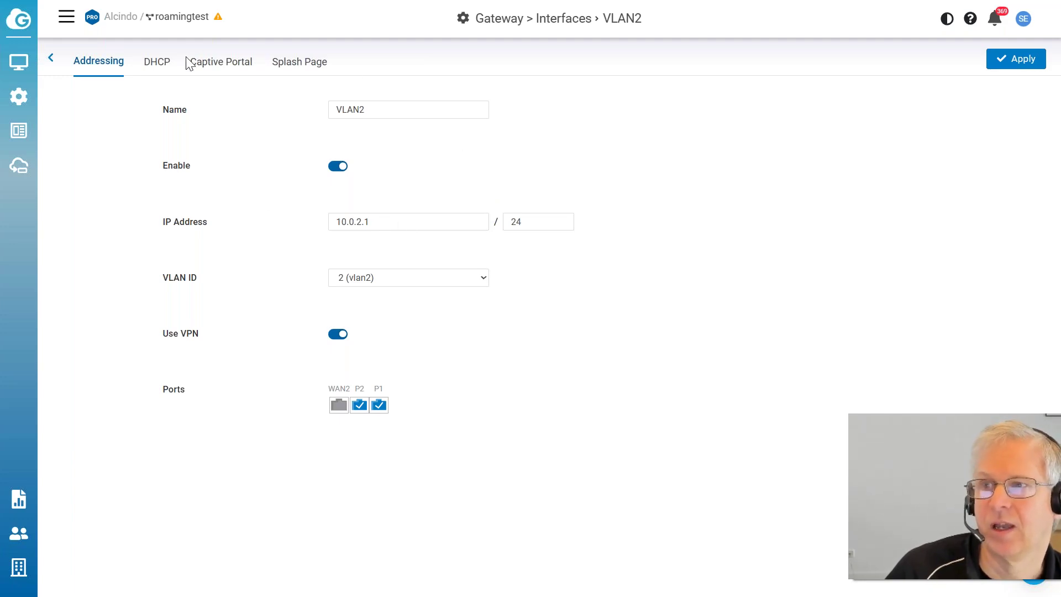
pyautogui.click(154, 63)
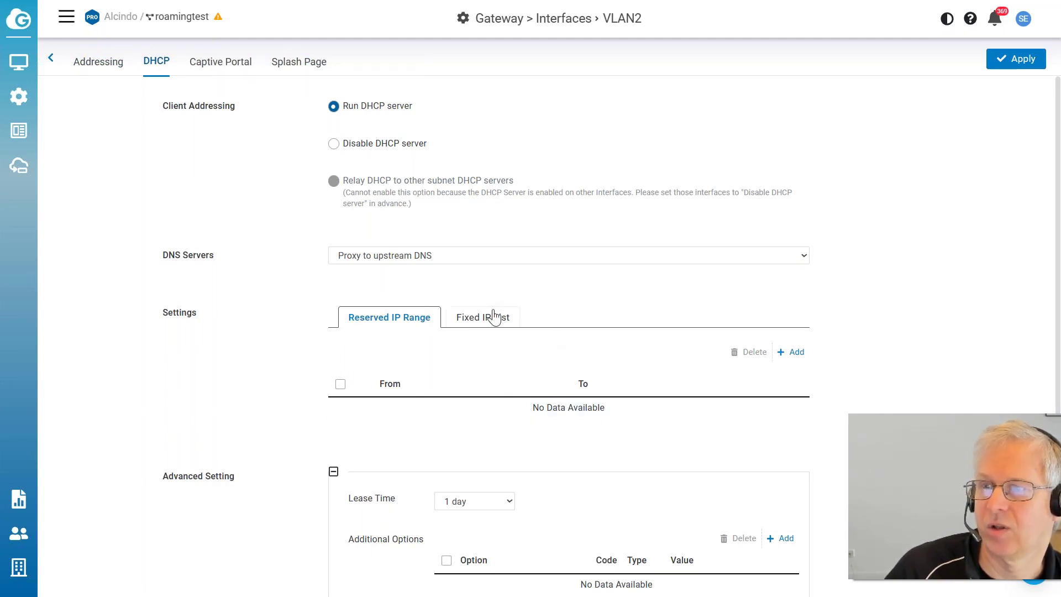
pyautogui.scroll(-2, 494, 315)
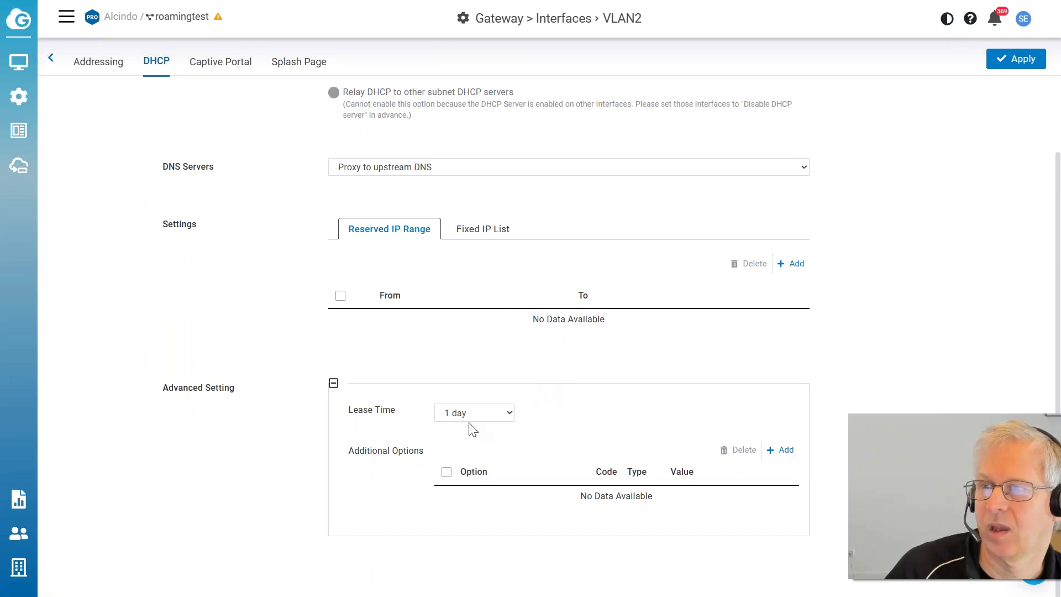
pyautogui.click(499, 419)
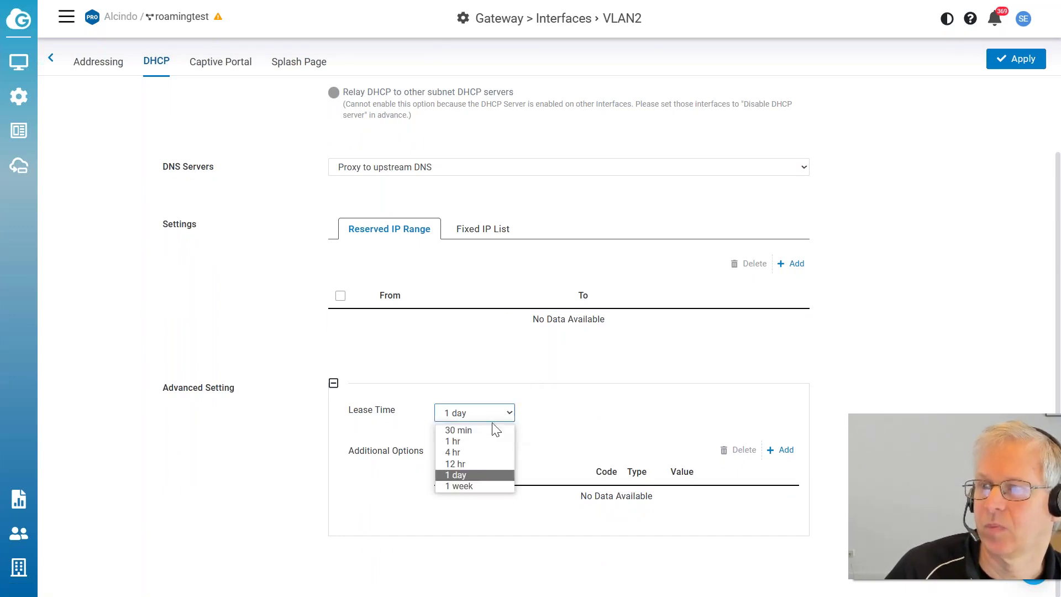
pyautogui.click(610, 440)
pyautogui.press('Home')
pyautogui.scroll(2, 689, 409)
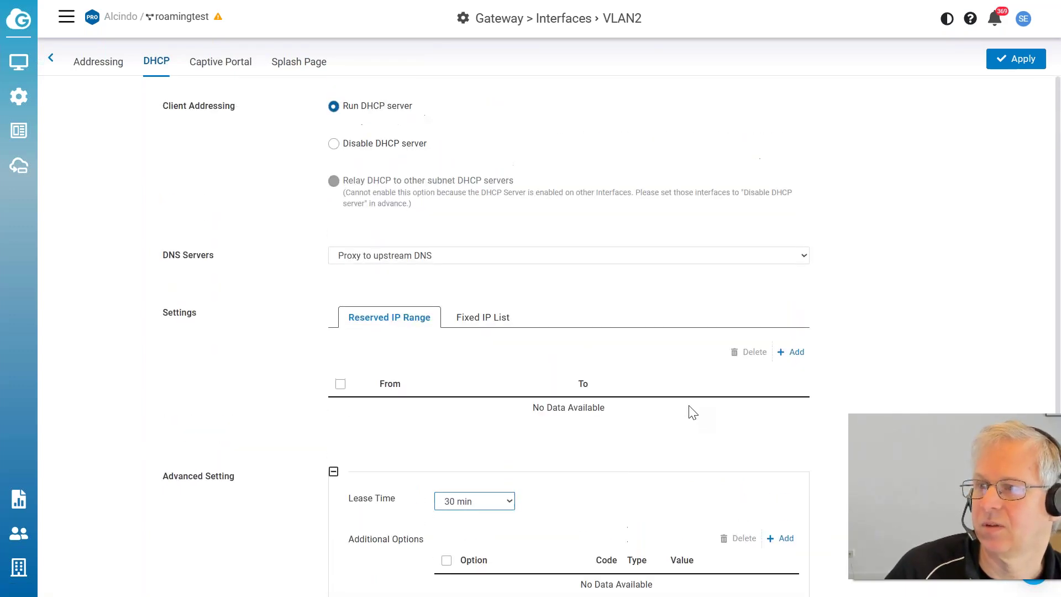
pyautogui.click(1016, 59)
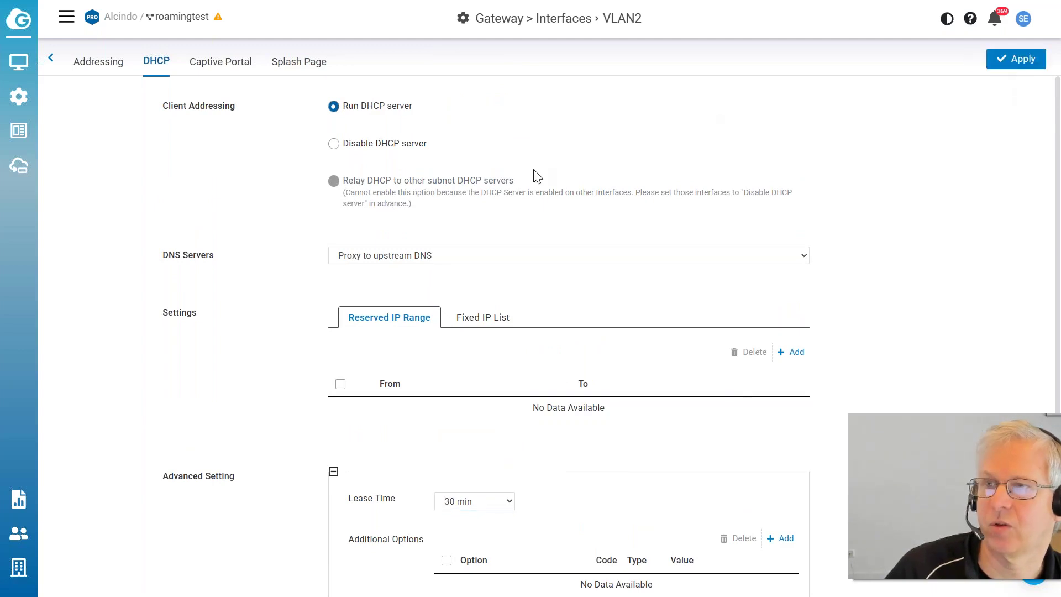
# Step: Review the VLAN2 interface's addressing settings and its entry in the gateway's LAN interface list
pyautogui.click(107, 74)
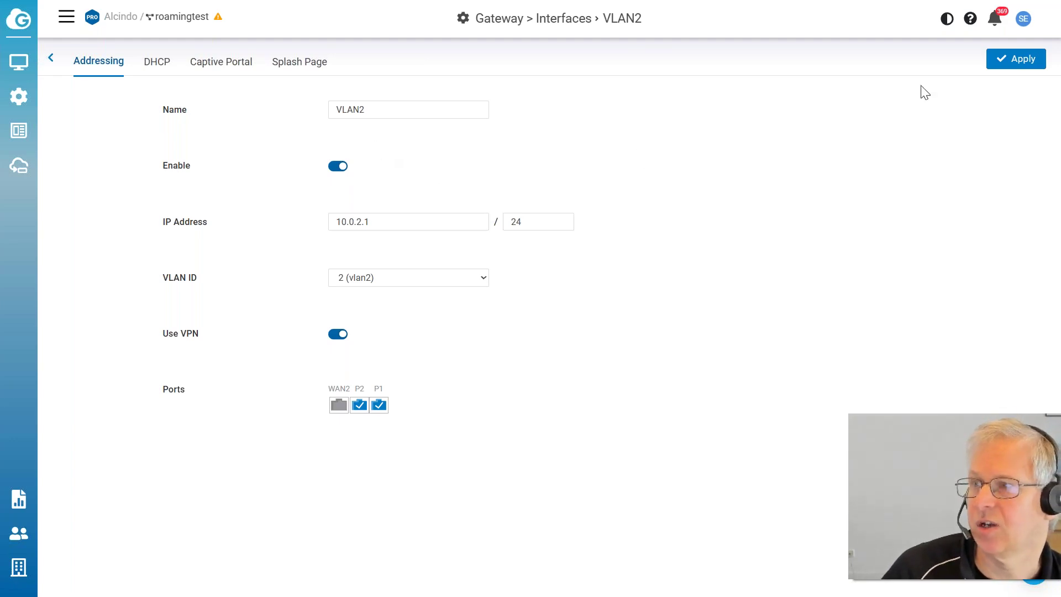
pyautogui.click(50, 60)
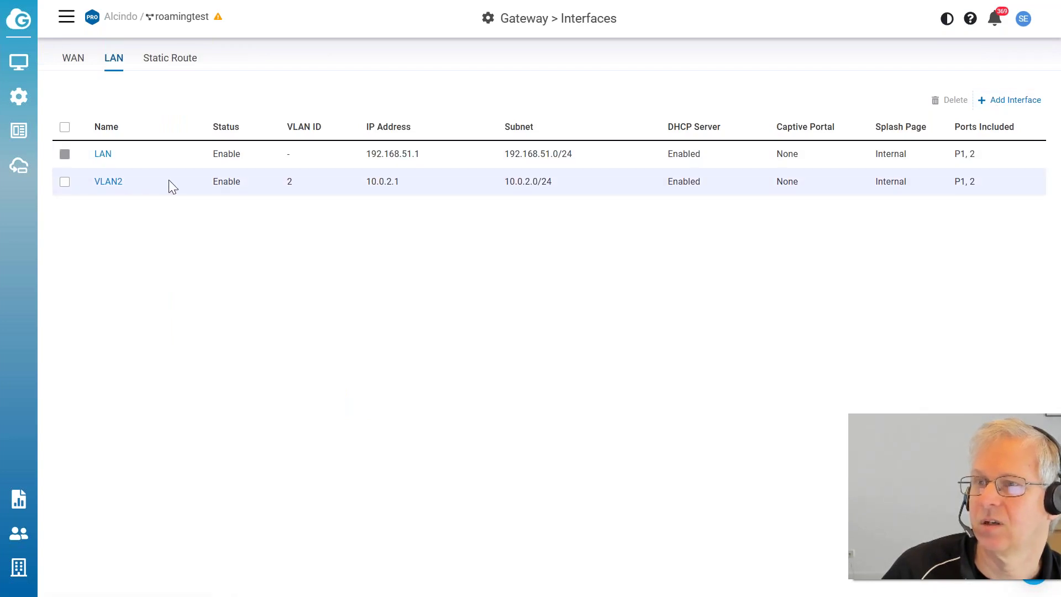
pyautogui.click(112, 184)
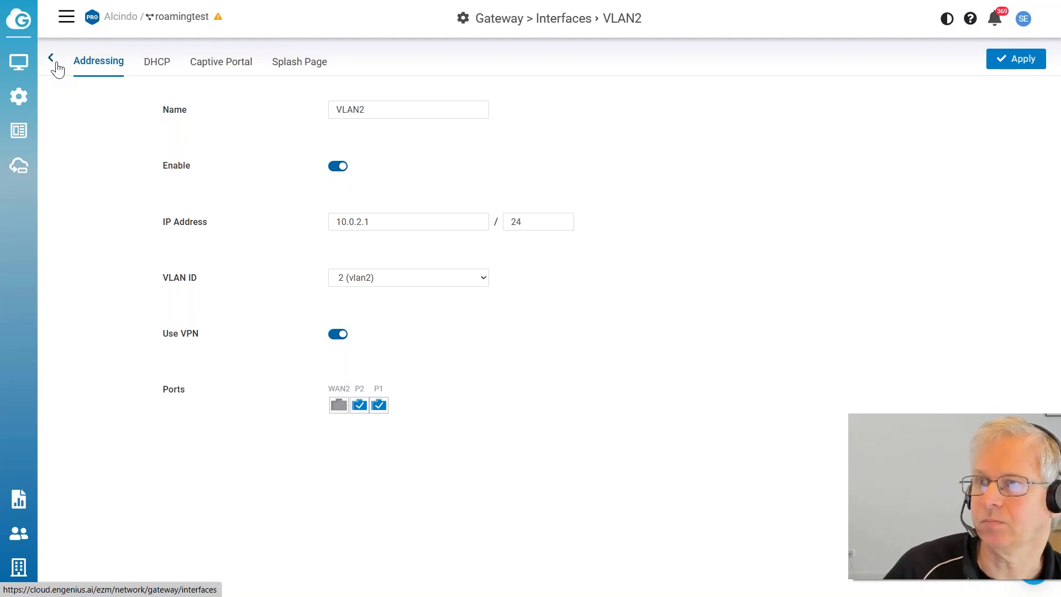
pyautogui.moveTo(23, 96)
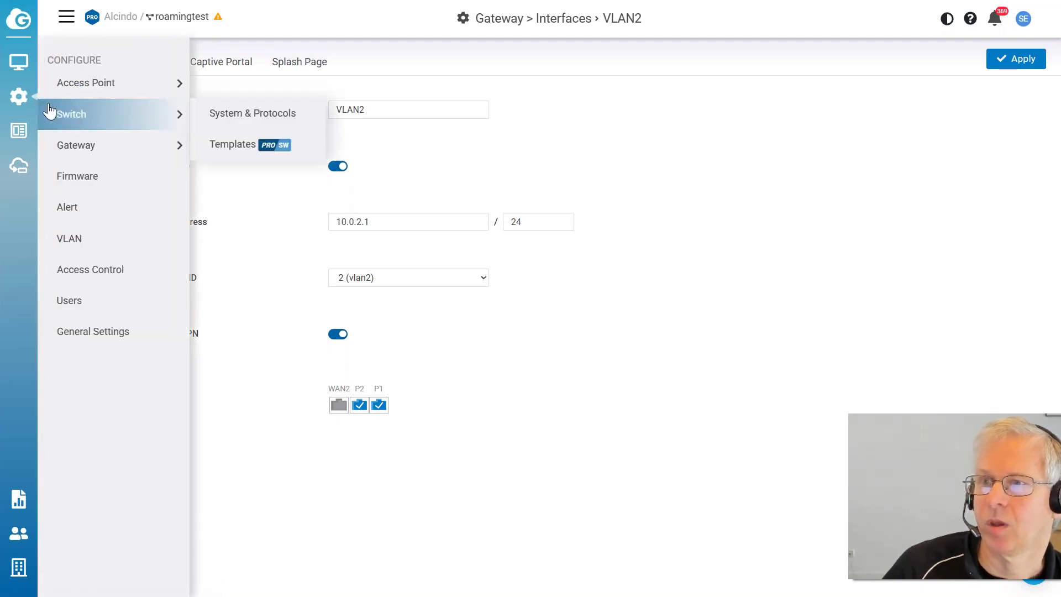
pyautogui.moveTo(28, 66)
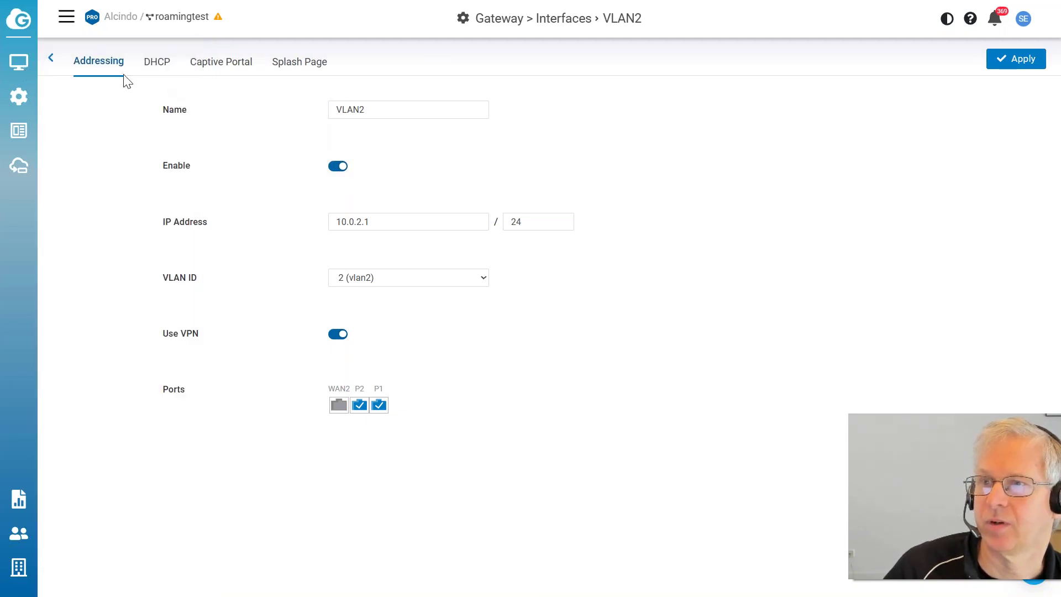
pyautogui.moveTo(61, 107)
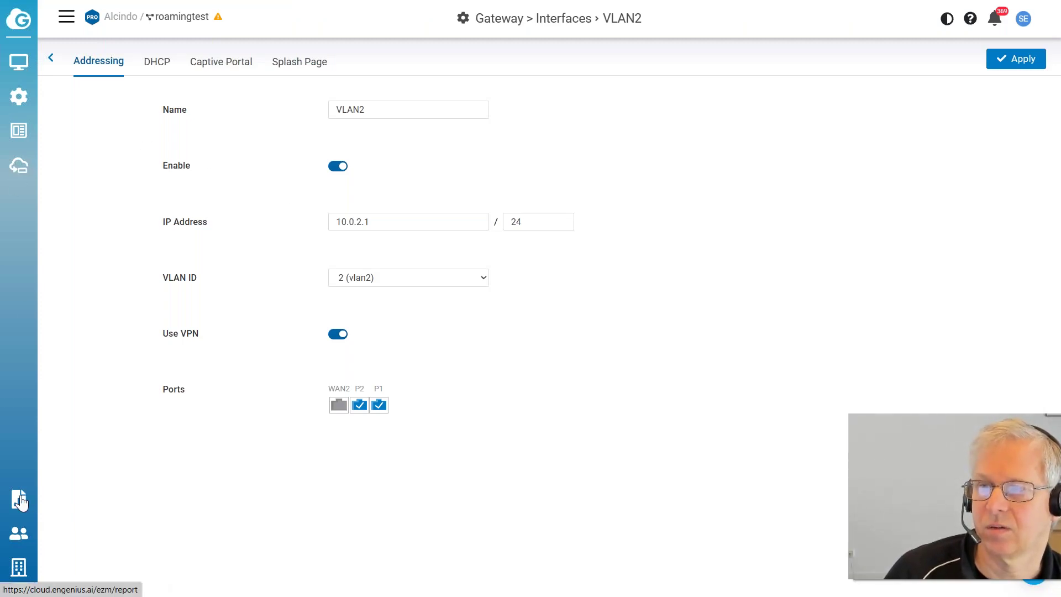
# Step: View the list of managed gateways to check the ESG510
pyautogui.moveTo(13, 98)
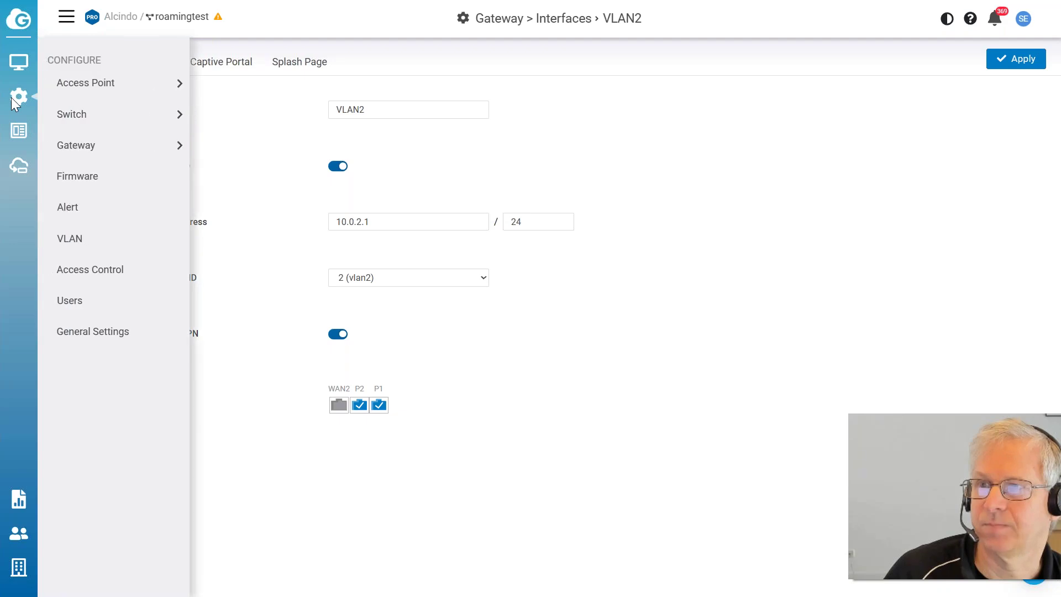
pyautogui.moveTo(24, 64)
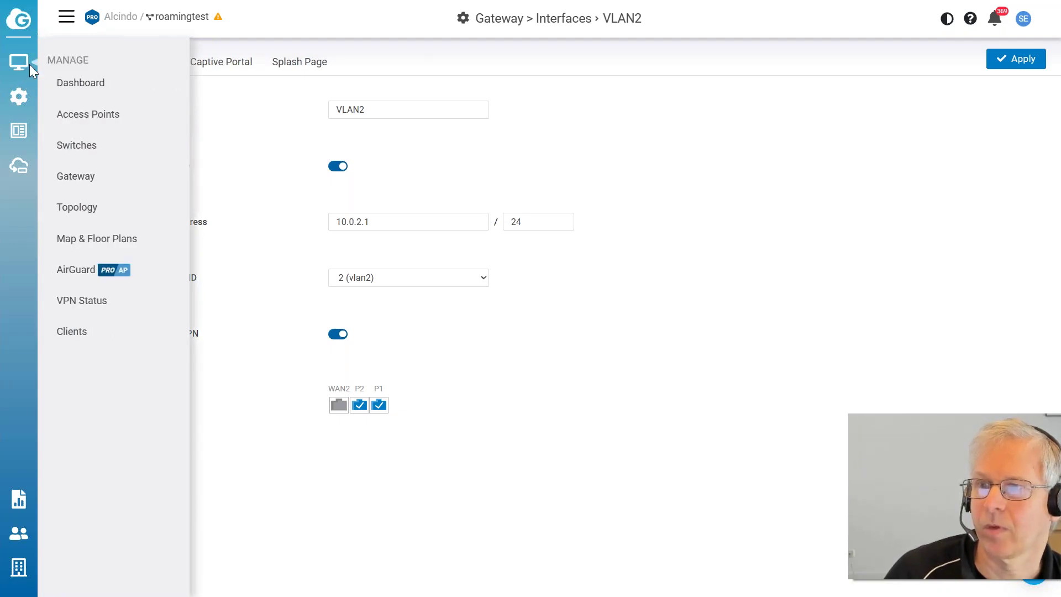
pyautogui.click(114, 188)
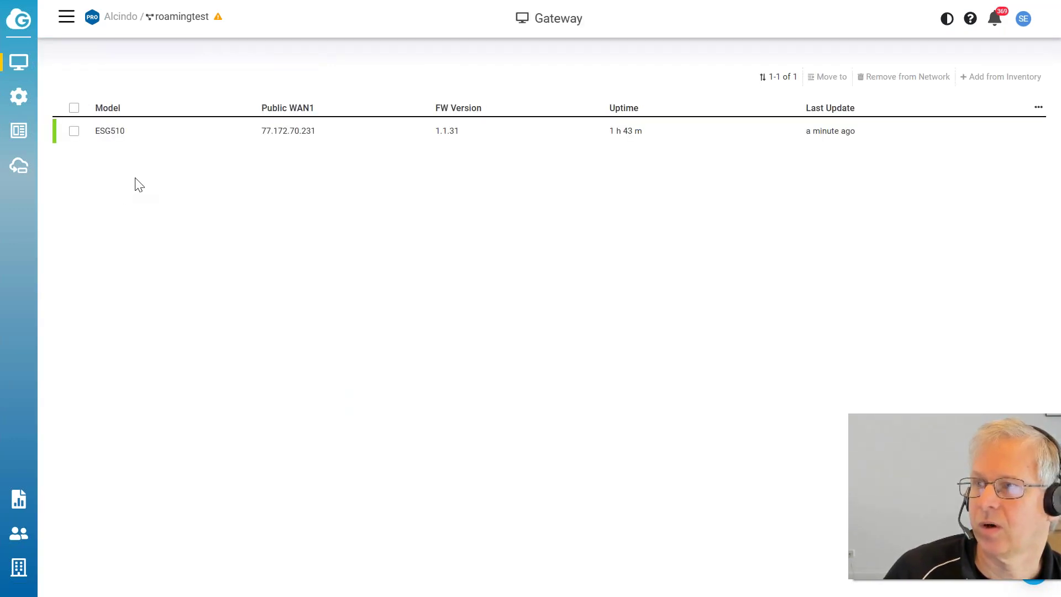
pyautogui.moveTo(458, 144)
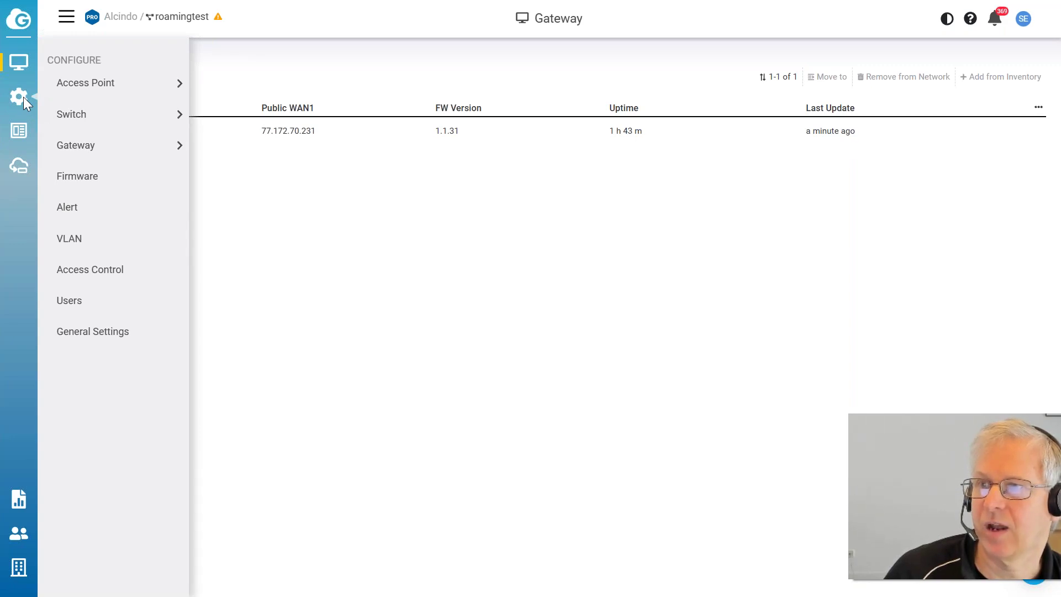
# Step: View the gateway firewall's outbound rules
pyautogui.moveTo(35, 103)
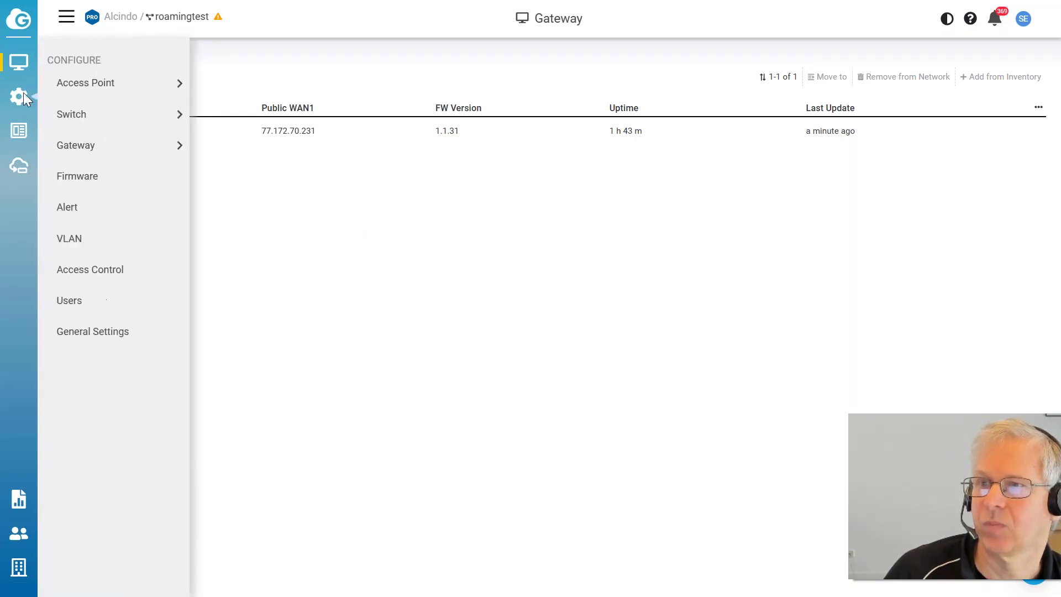
pyautogui.moveTo(111, 94)
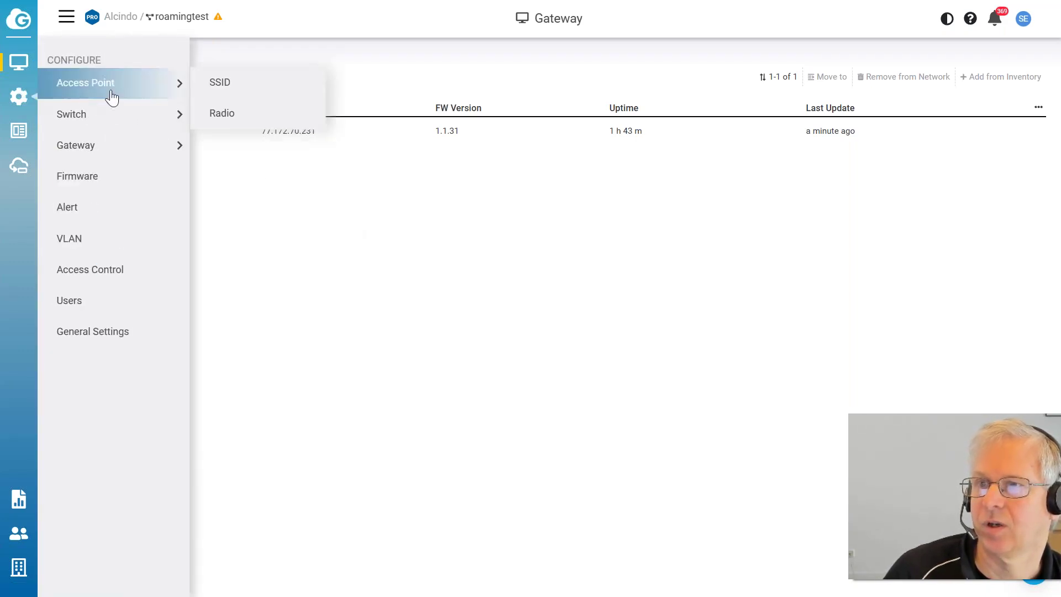
pyautogui.click(262, 236)
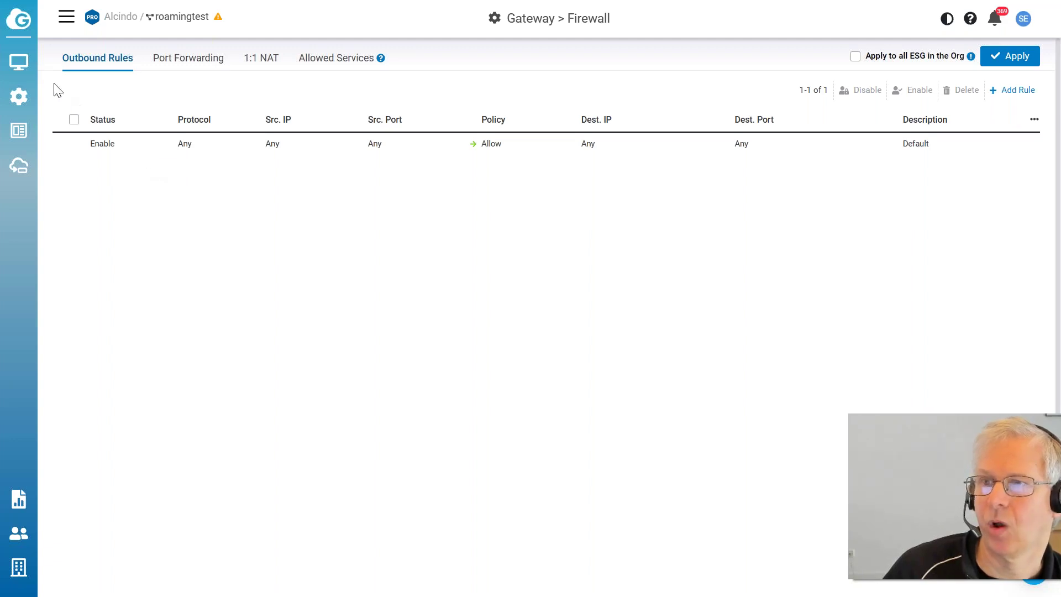
# Step: View the list of managed switches to check the ECS1008P entry
pyautogui.moveTo(27, 61)
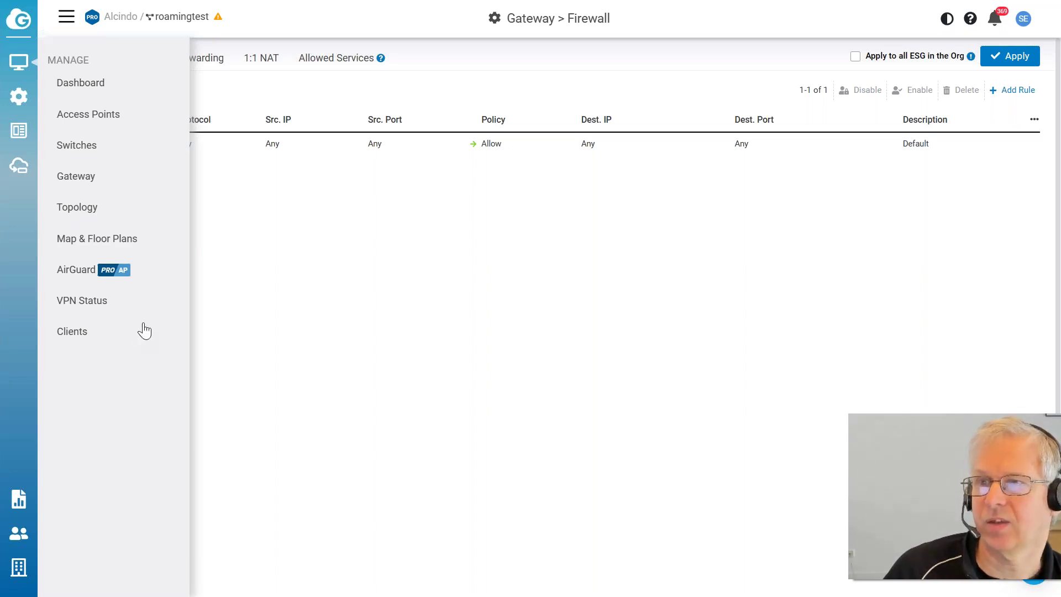
pyautogui.click(90, 148)
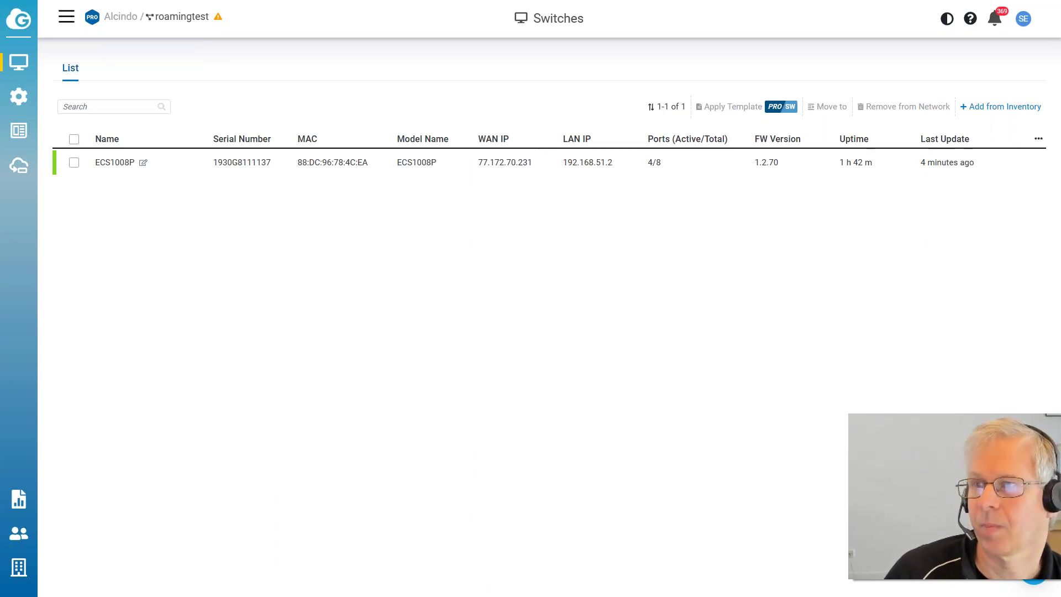
pyautogui.moveTo(170, 162)
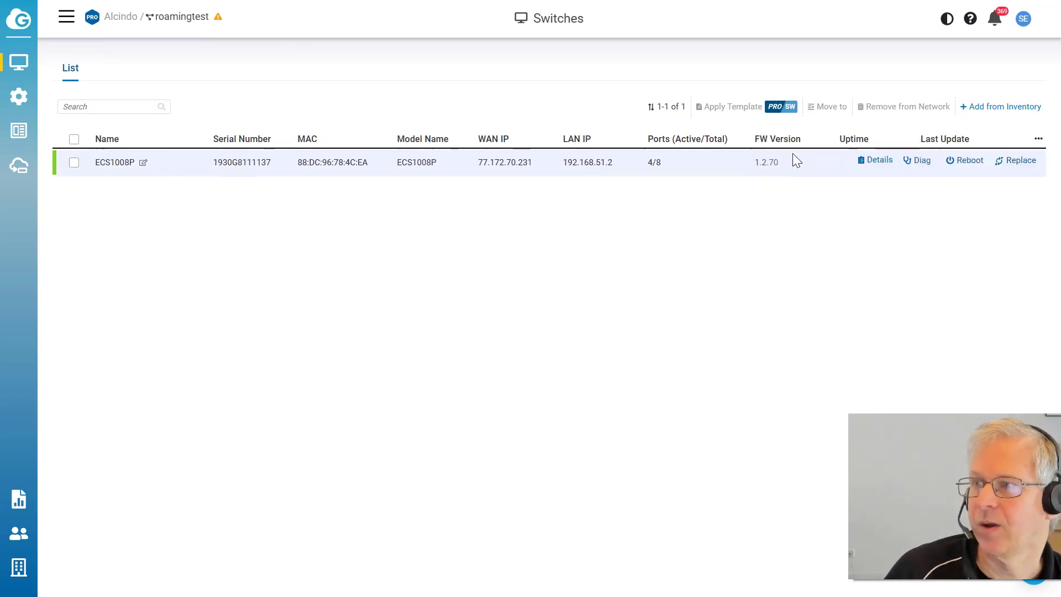
pyautogui.moveTo(18, 95)
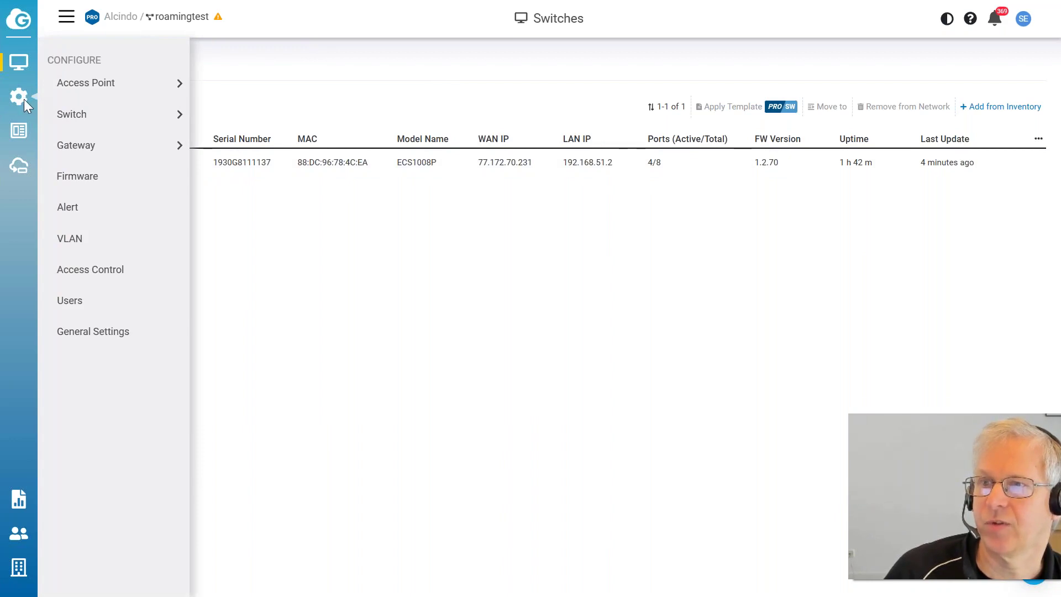
pyautogui.moveTo(90, 97)
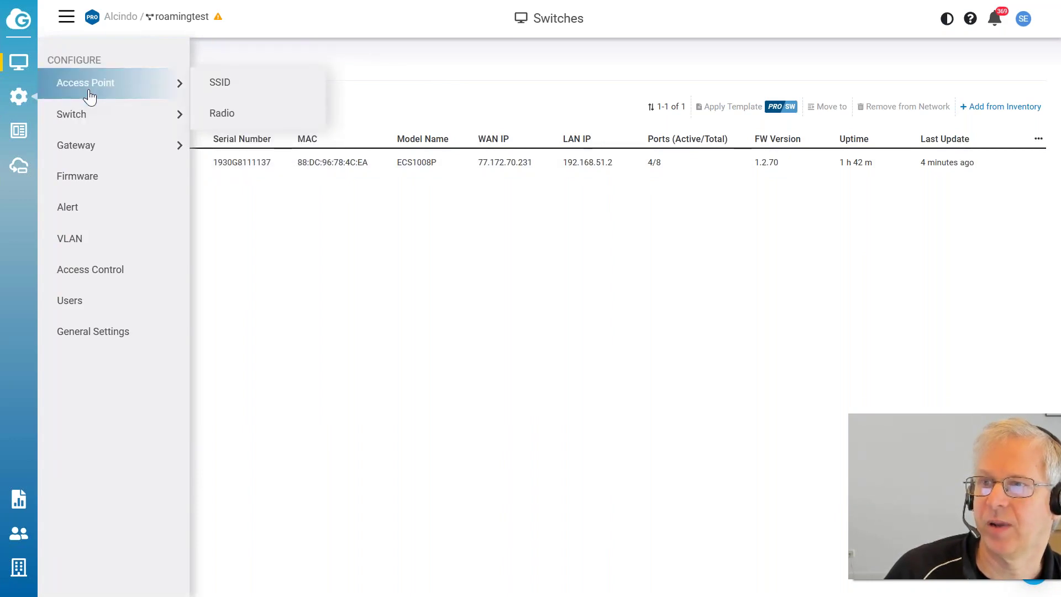
pyautogui.moveTo(94, 118)
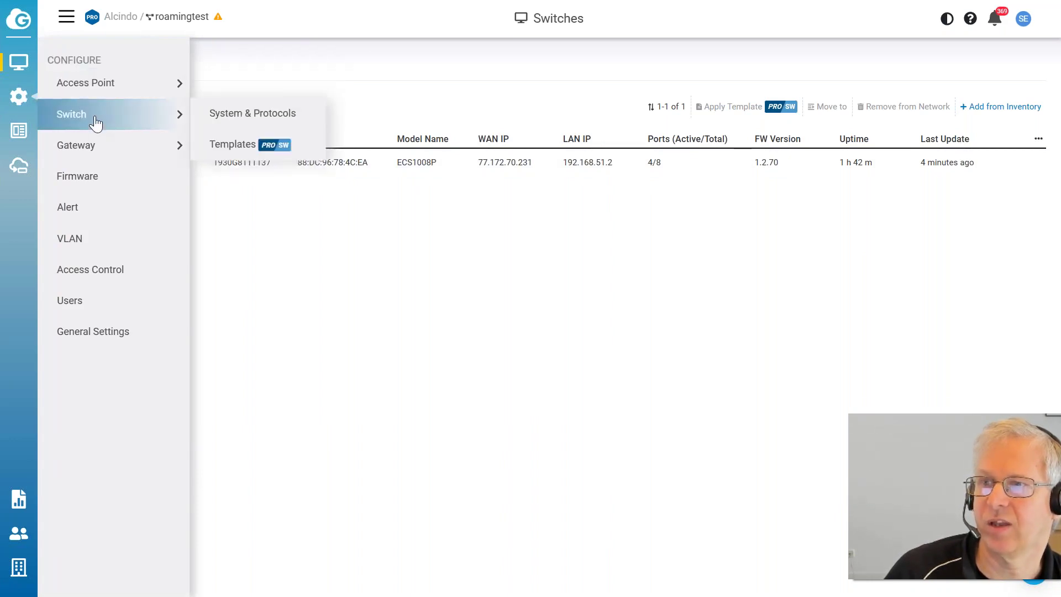
pyautogui.click(270, 145)
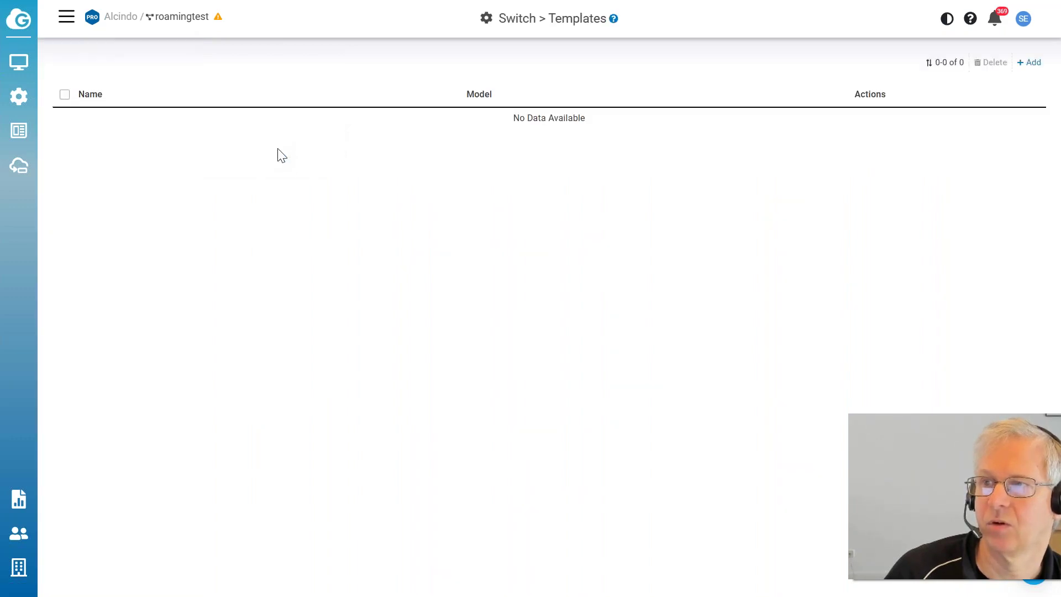
pyautogui.click(1030, 62)
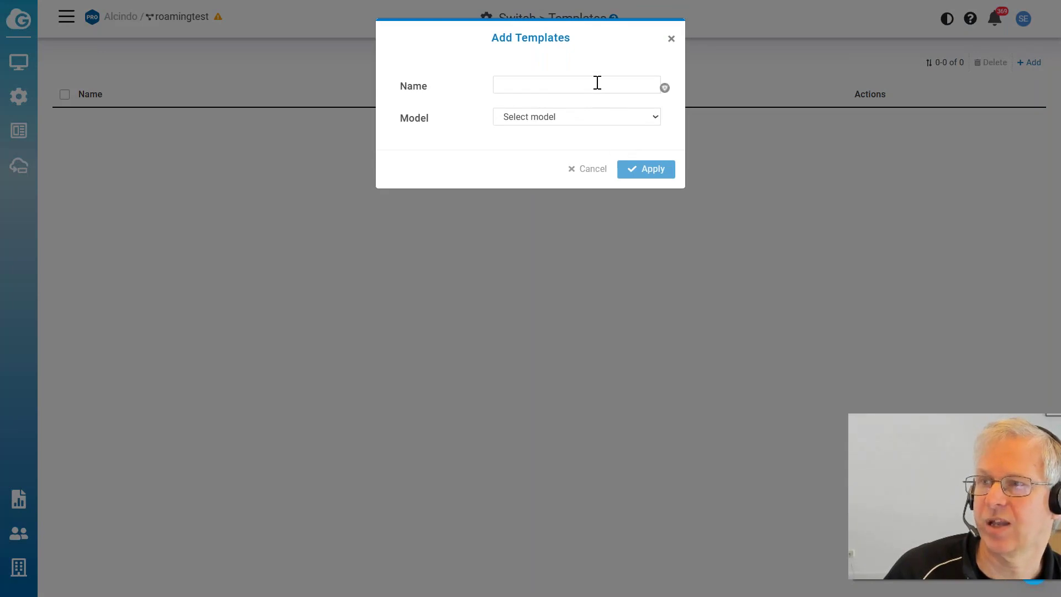
pyautogui.click(584, 174)
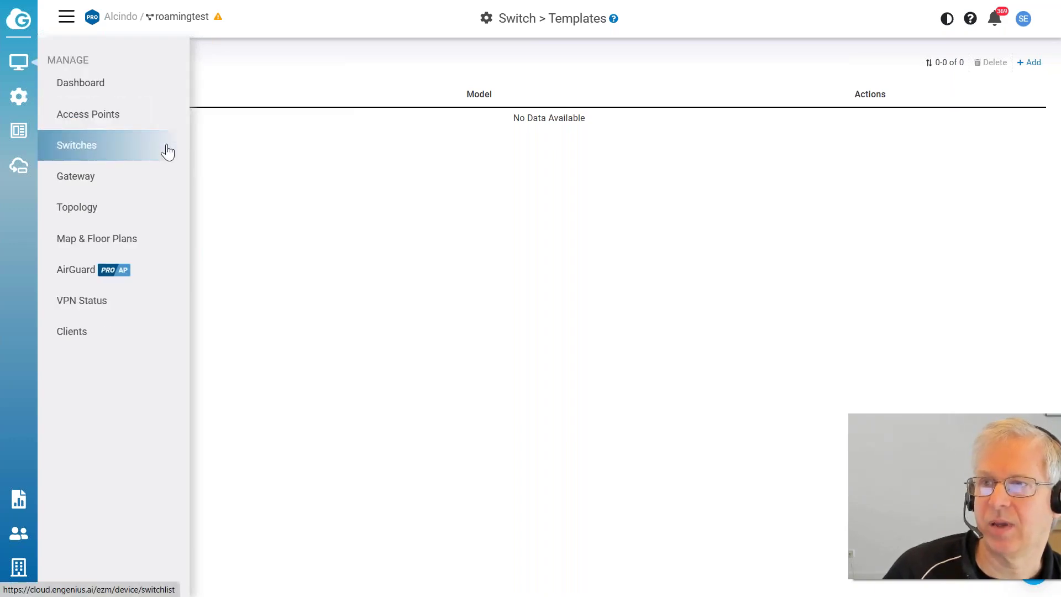
# Step: Open the details of the ECS1008P switch and review its summary, including port status, PoE usage and IP addressing
pyautogui.click(167, 152)
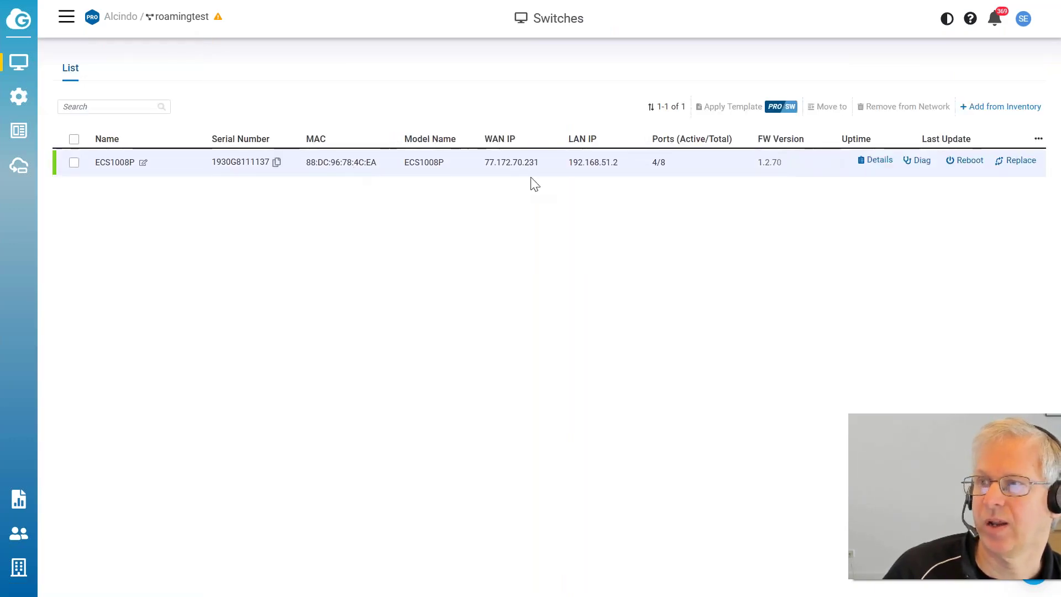
pyautogui.click(880, 161)
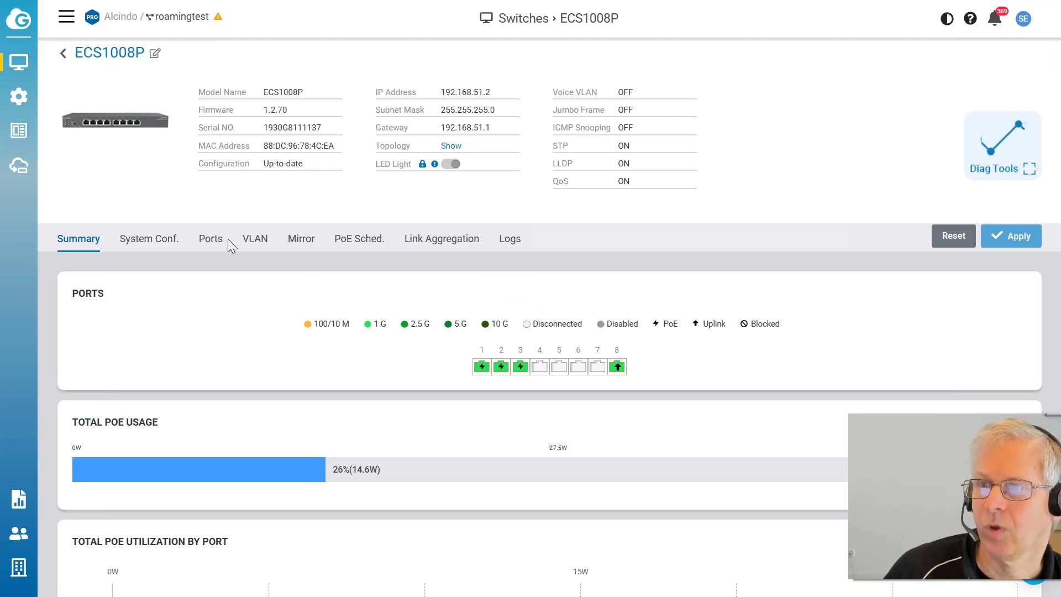
pyautogui.scroll(-10, 105, 238)
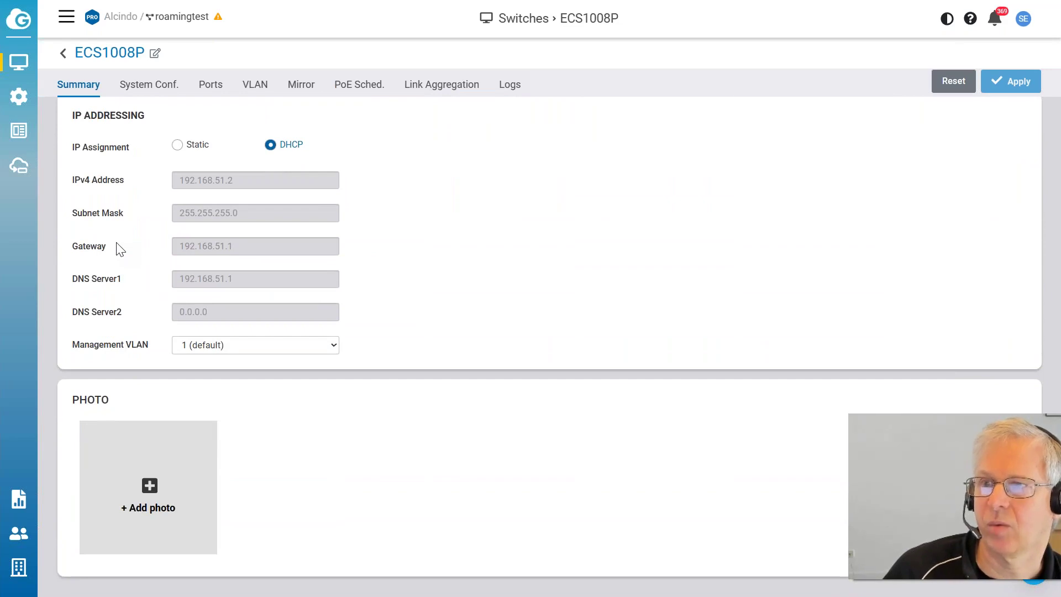
pyautogui.scroll(10, 120, 249)
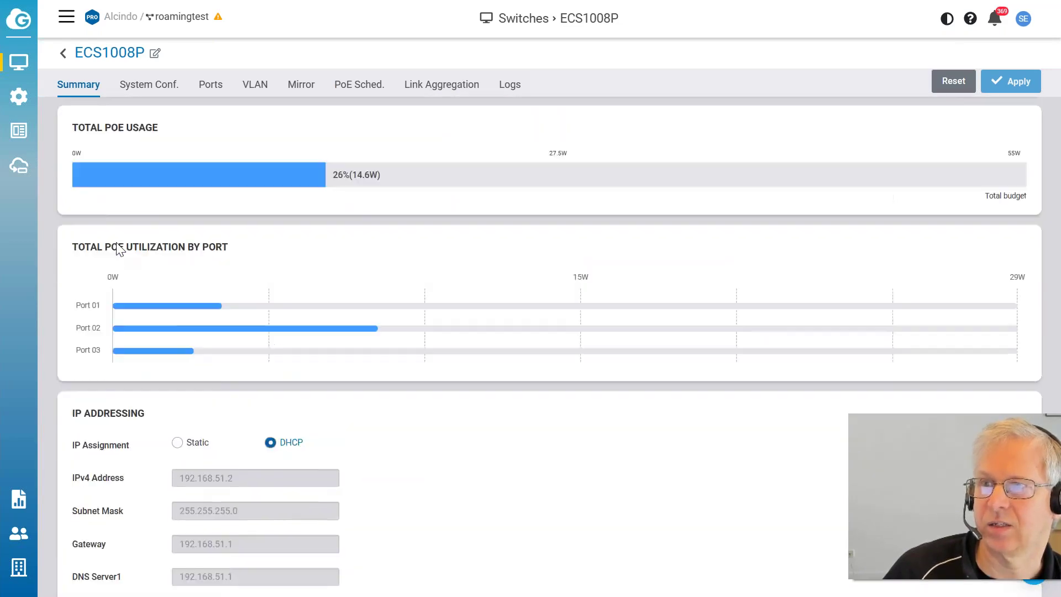
pyautogui.scroll(-8, 120, 249)
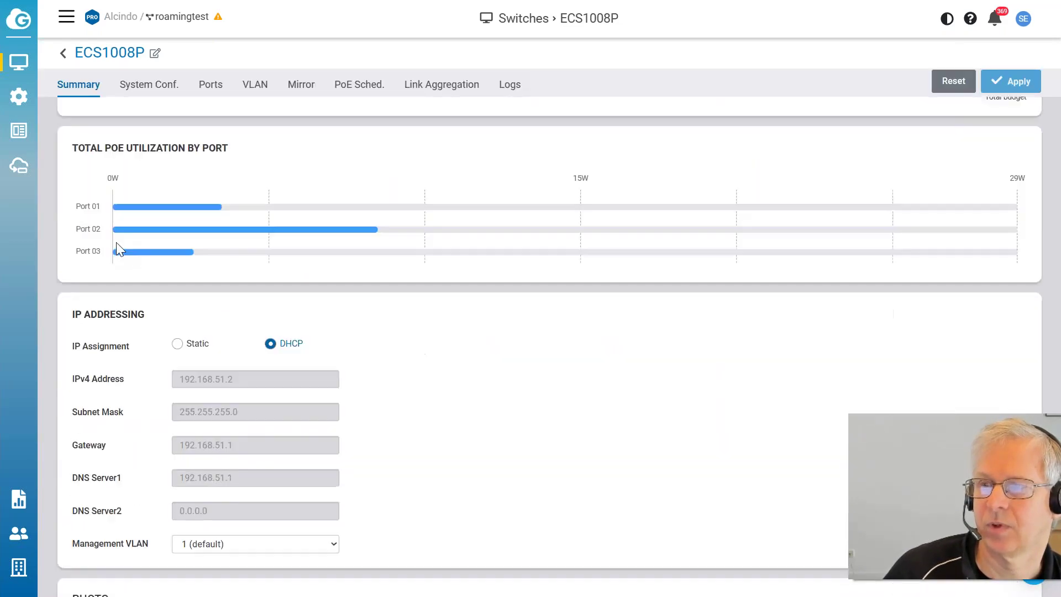
pyautogui.scroll(5, 120, 249)
pyautogui.scroll(4, 120, 249)
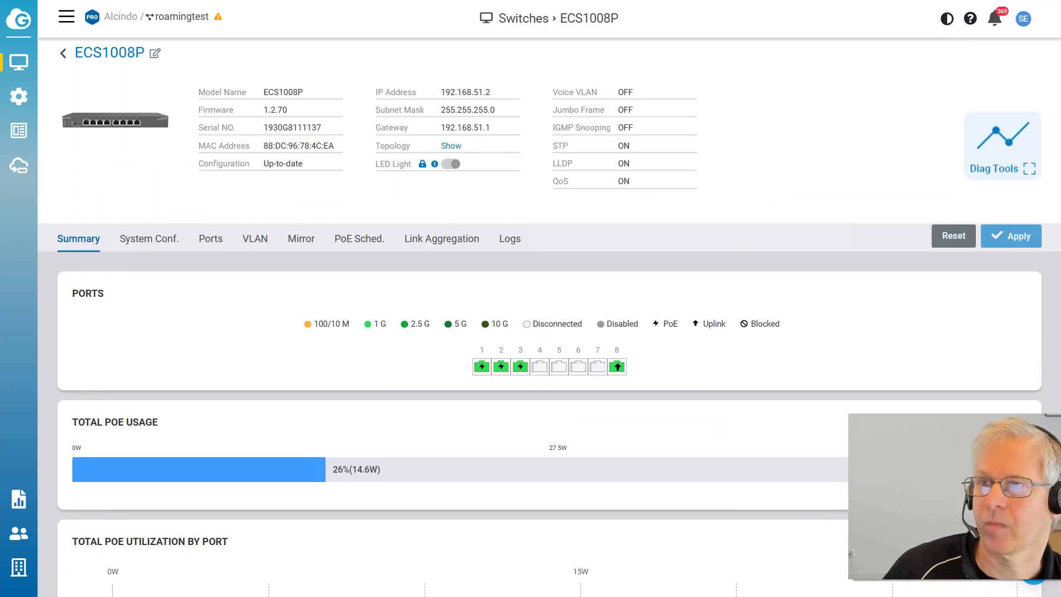
# Step: Examine the PVID, untagged VLAN and tagged VLAN assignments of the ECS1008P switch's ports
pyautogui.click(211, 238)
pyautogui.scroll(-5, 338, 343)
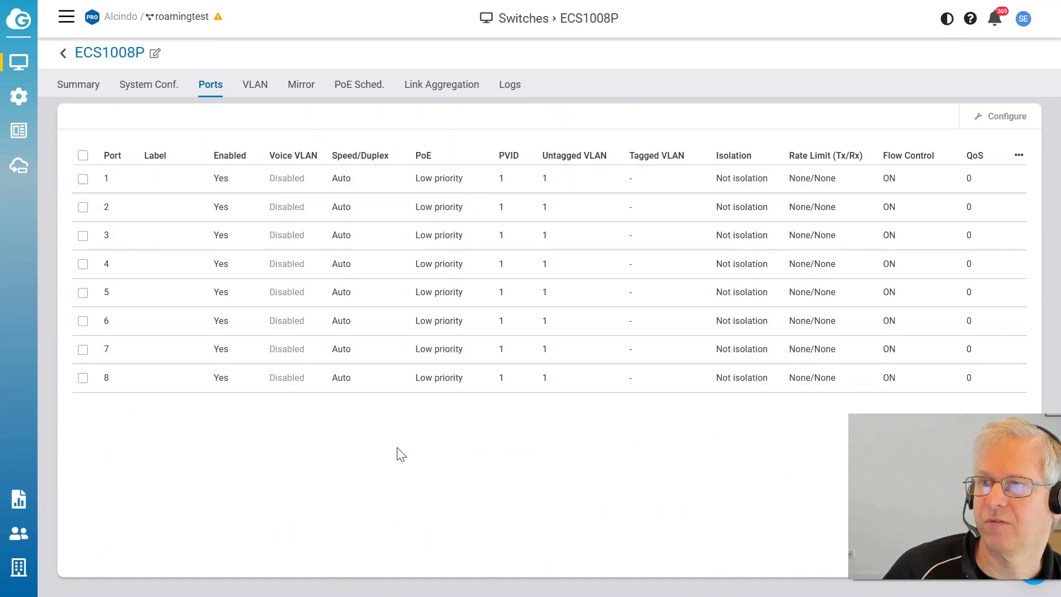
pyautogui.tripleClick(558, 168)
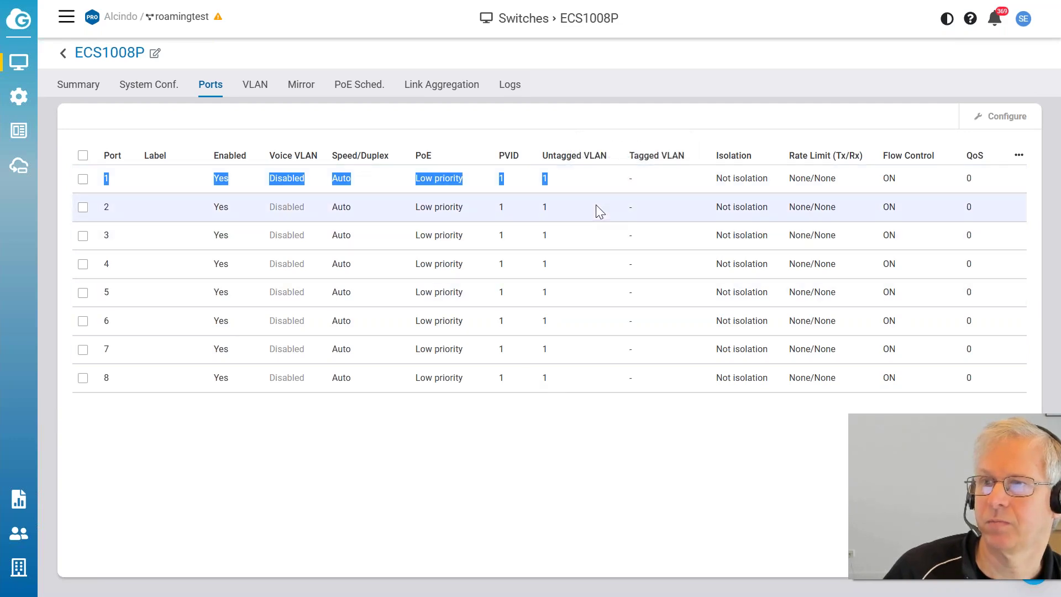
pyautogui.click(524, 437)
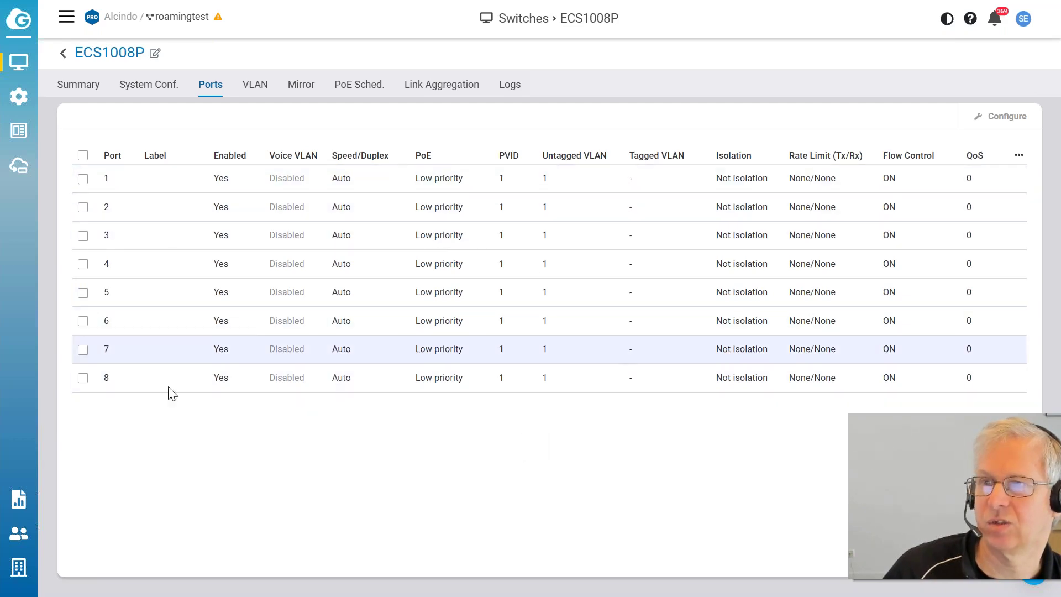
# Step: Check the management VLAN options in the ECS1008P switch's IP addressing settings without changing the selection
pyautogui.click(89, 85)
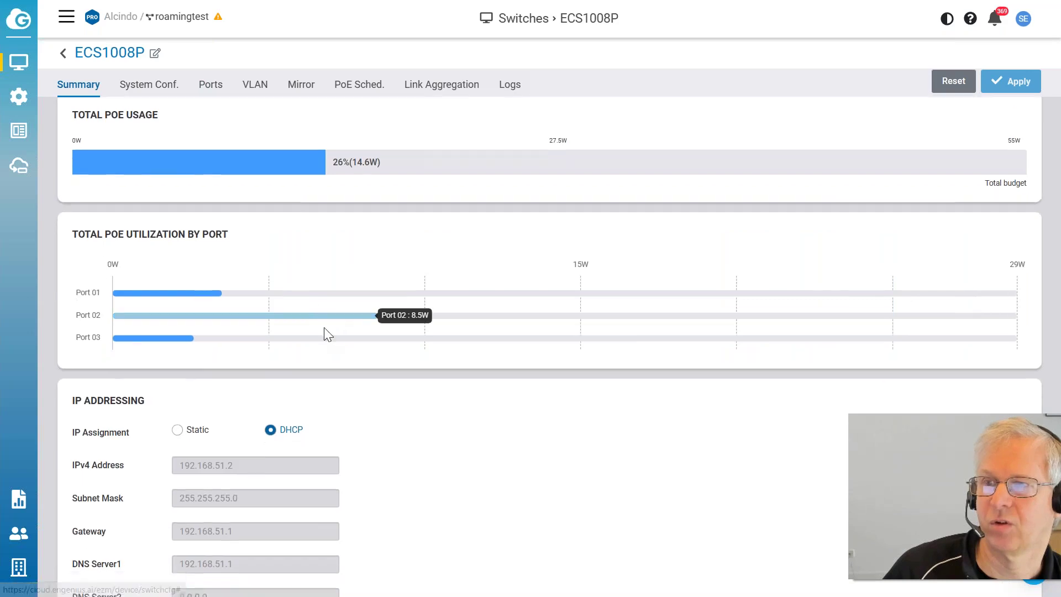
pyautogui.scroll(-5, 331, 331)
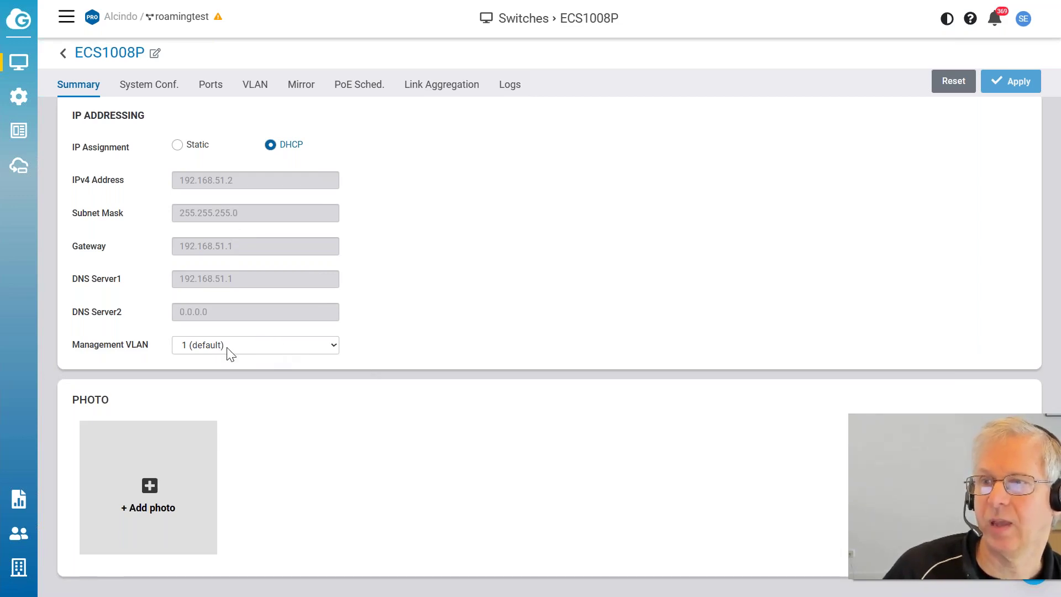
pyautogui.click(334, 347)
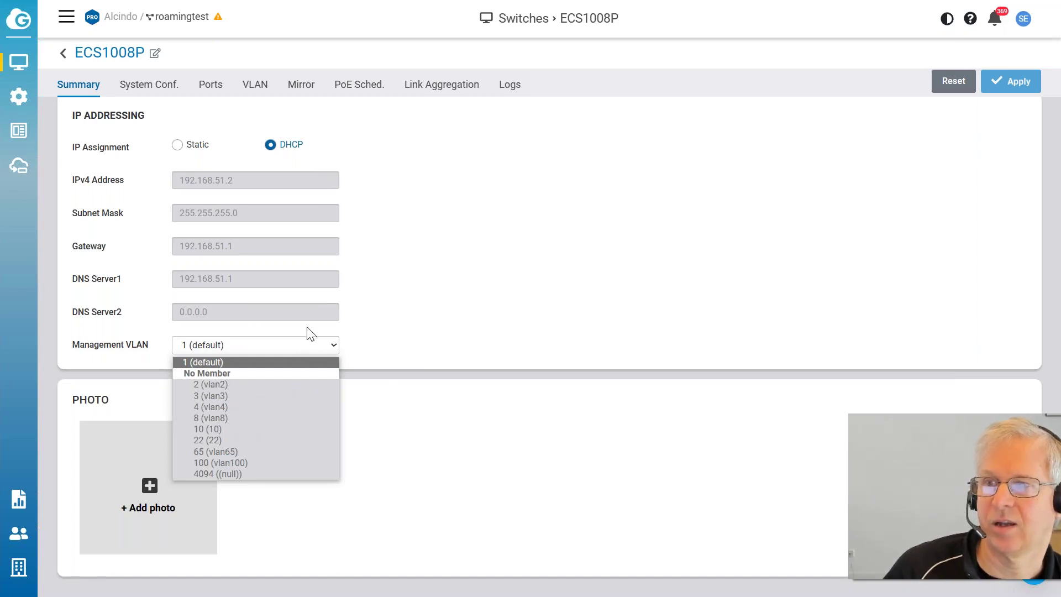
pyautogui.click(425, 310)
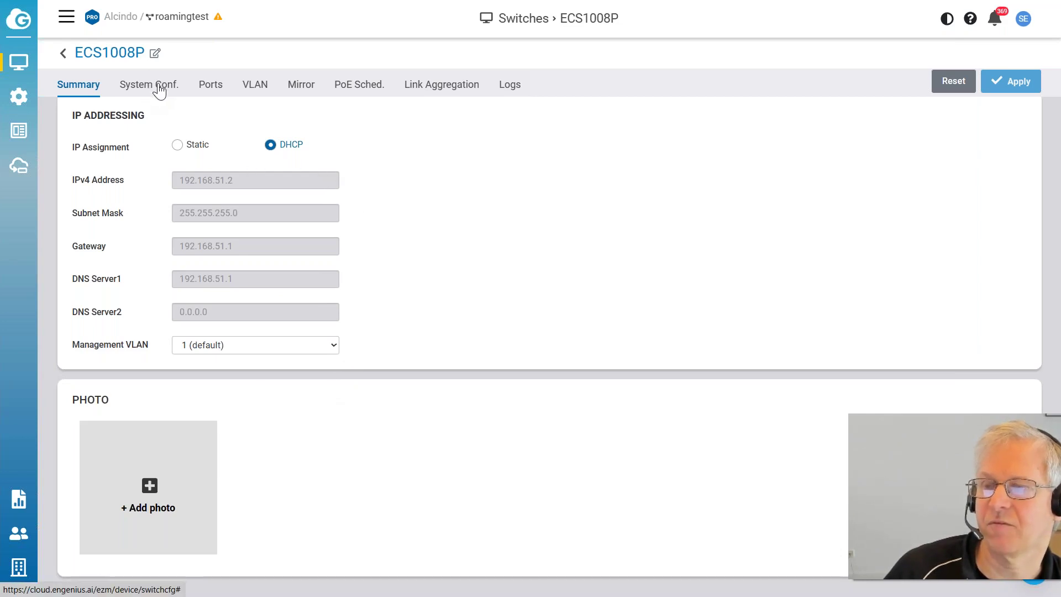
# Step: Recheck the Management VLAN choices, keeping 1 (default), and view the VLAN list of the ECS1008P switch
pyautogui.click(214, 346)
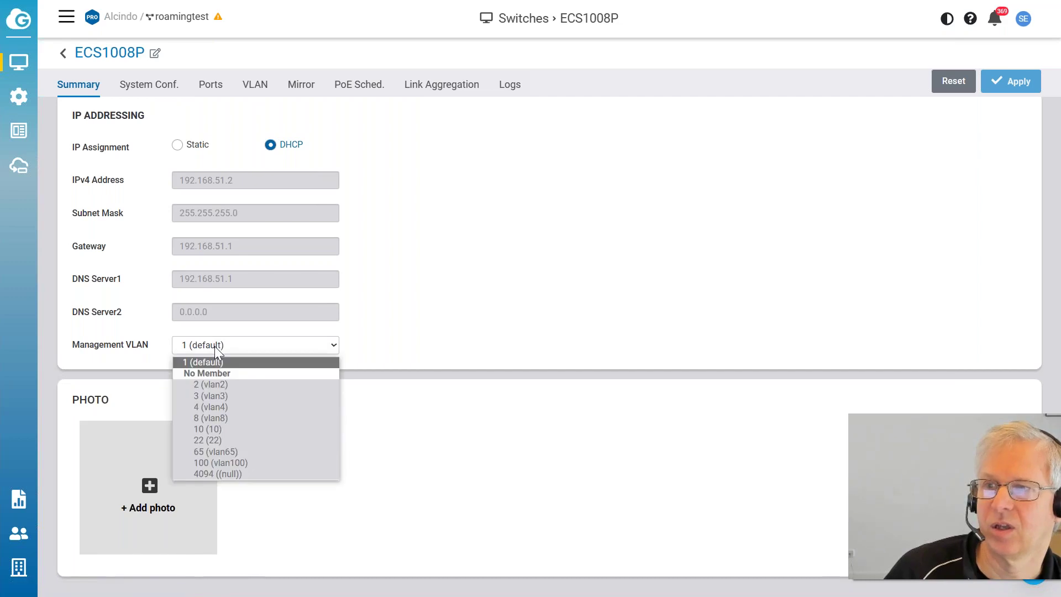
pyautogui.click(188, 363)
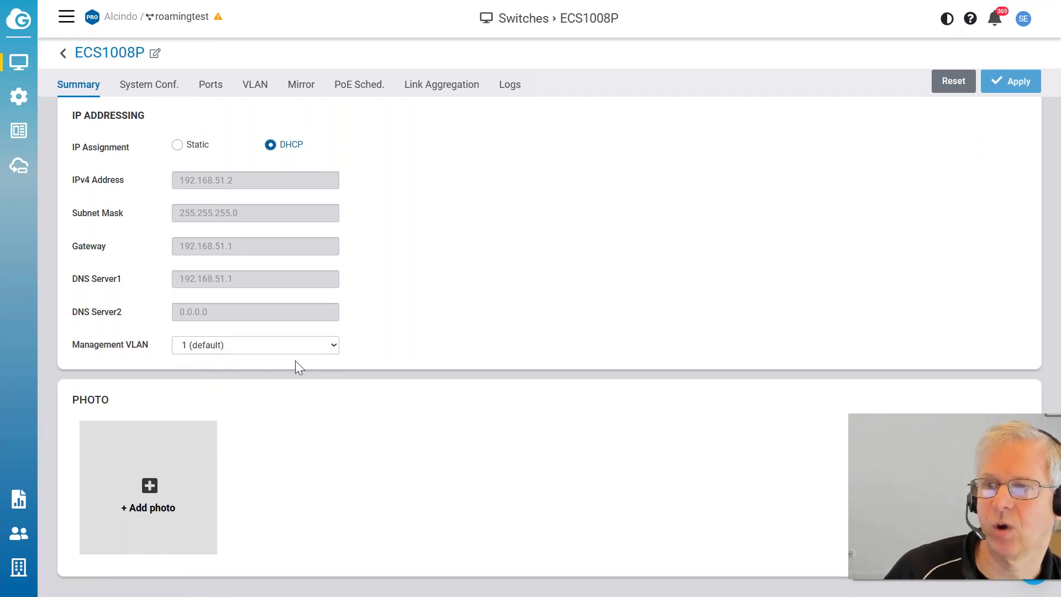
pyautogui.click(255, 85)
pyautogui.scroll(-1, 359, 369)
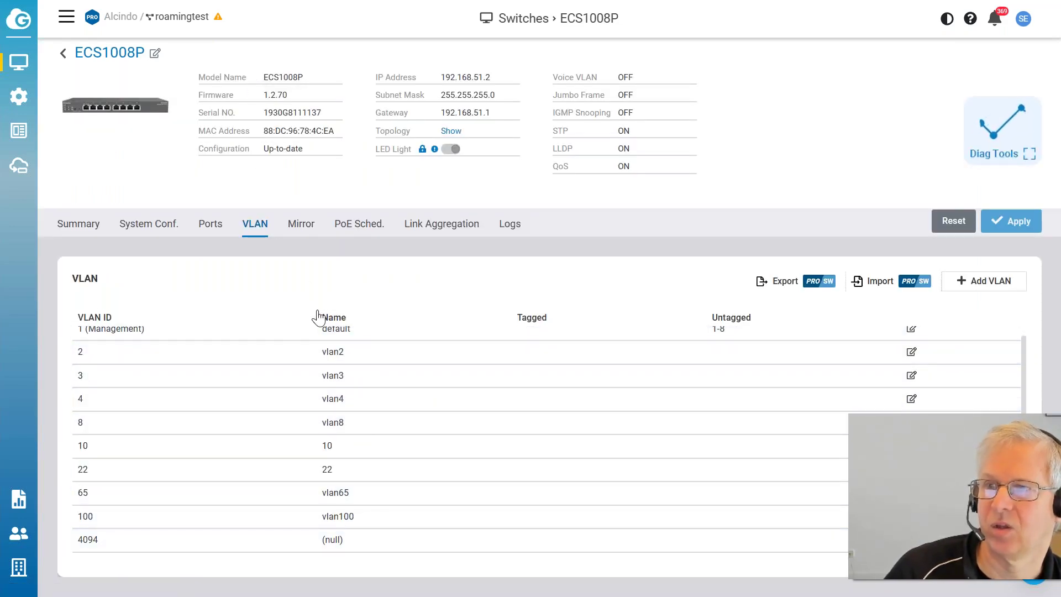
# Step: Review the untagged and tagged VLAN membership of all switch ports and return to the VLAN list
pyautogui.click(210, 224)
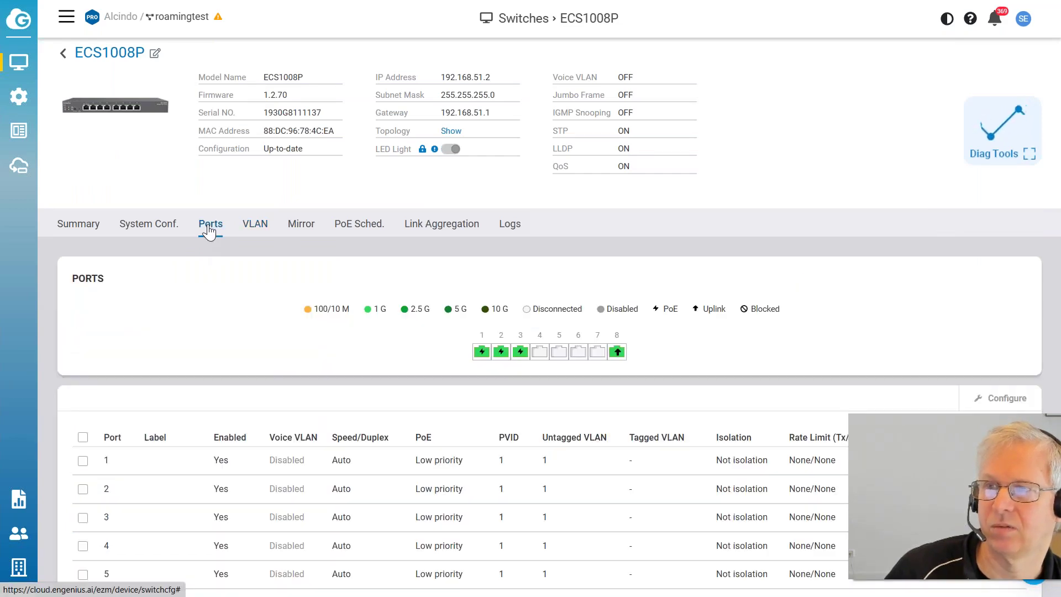
pyautogui.scroll(-5, 284, 464)
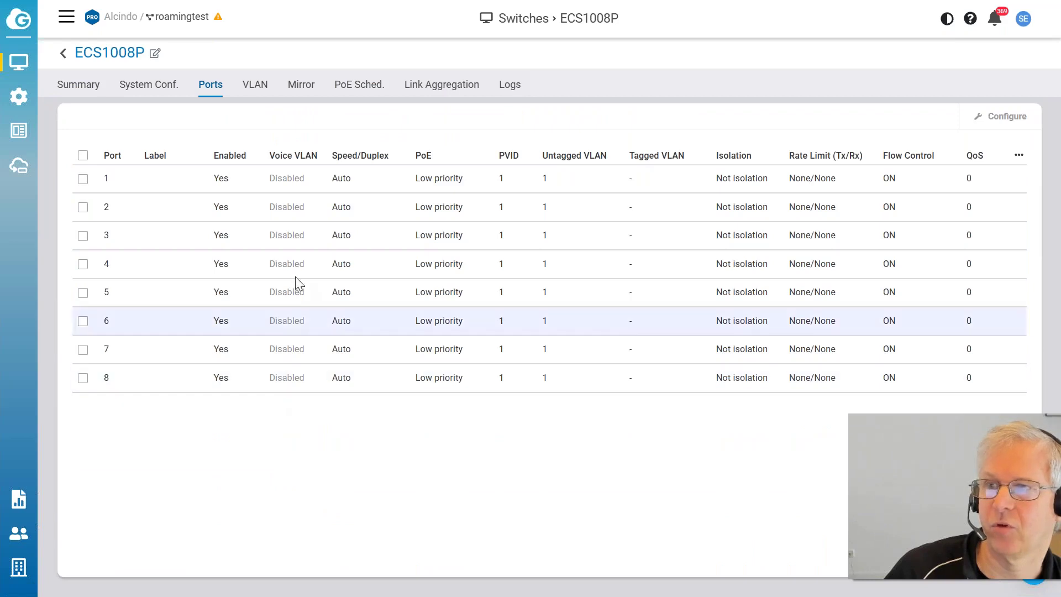
pyautogui.scroll(3, 286, 187)
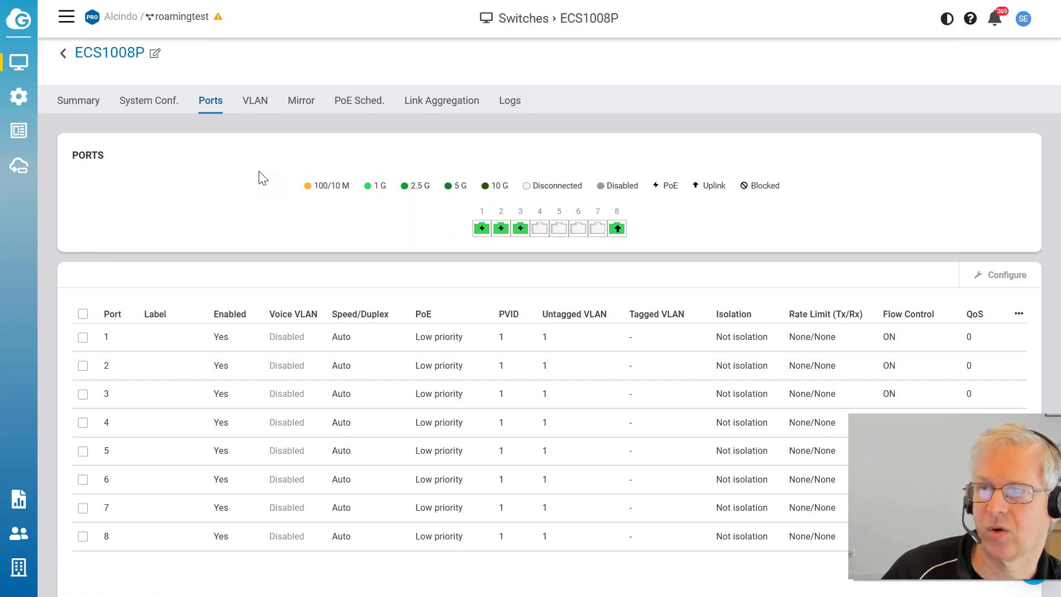
pyautogui.scroll(2, 263, 178)
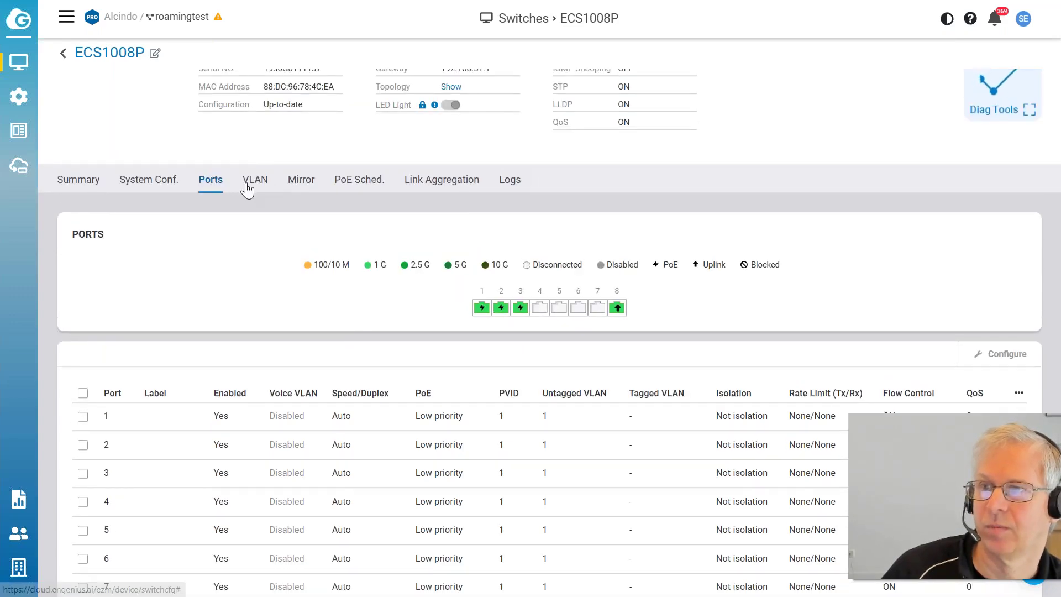
pyautogui.click(249, 189)
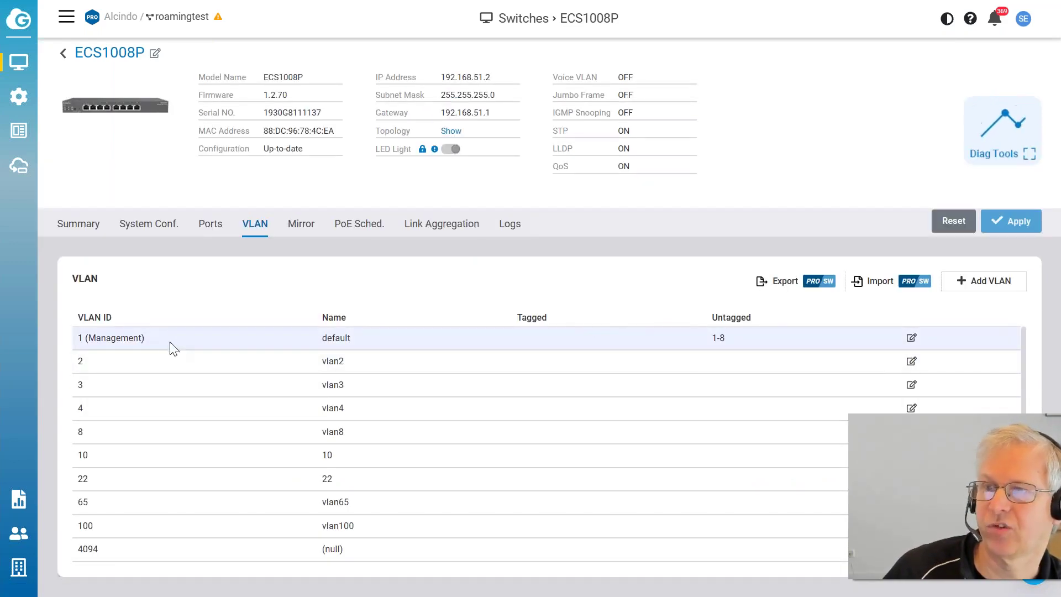
# Step: Try to enter ports 1-8 as tagged members of vlan2 in the switch's VLAN list
pyautogui.click(911, 364)
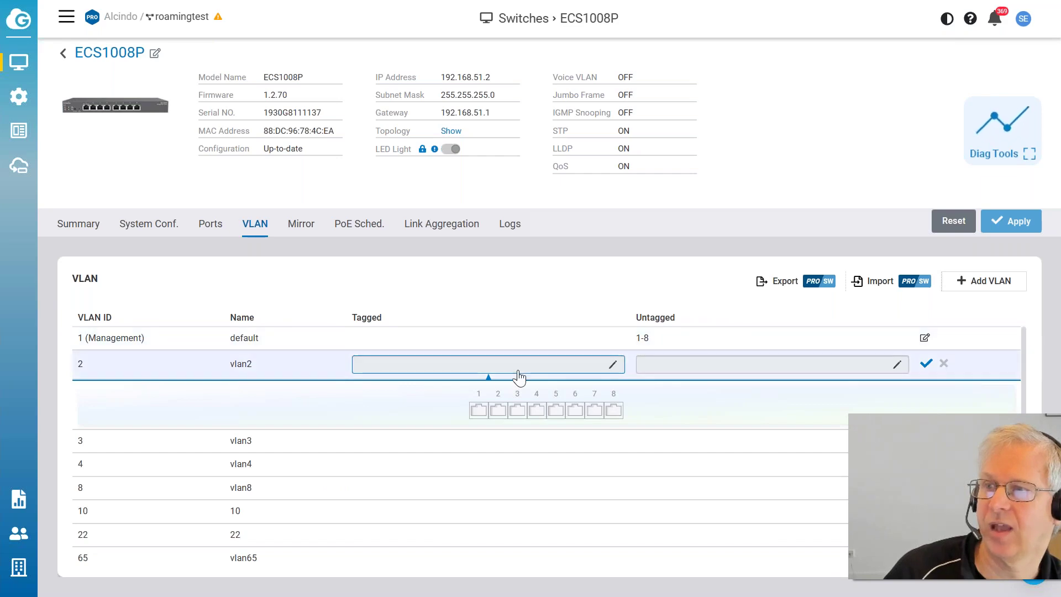
pyautogui.click(612, 365)
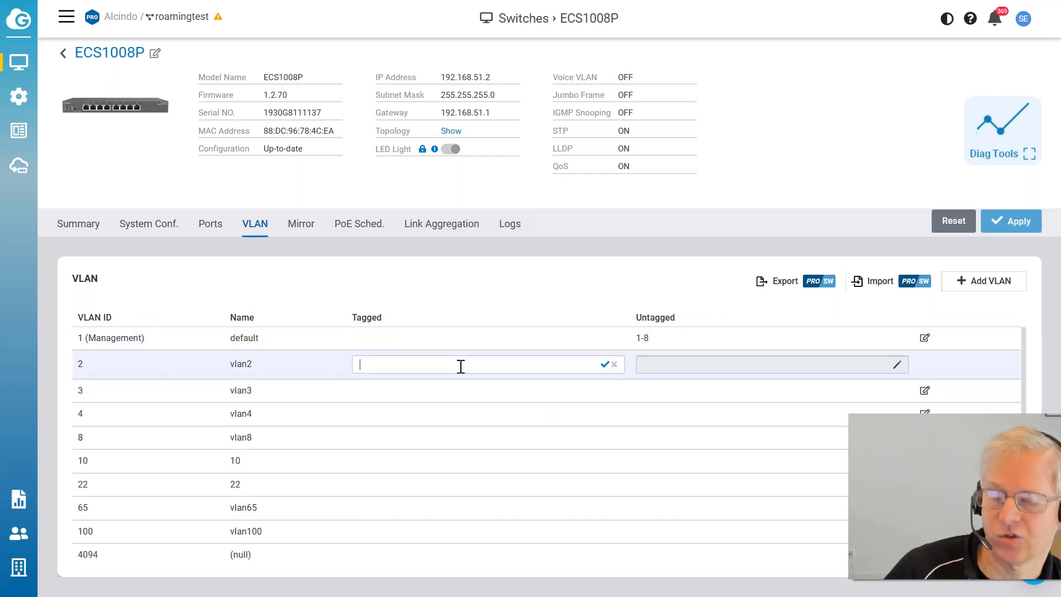
pyautogui.write('1-8')
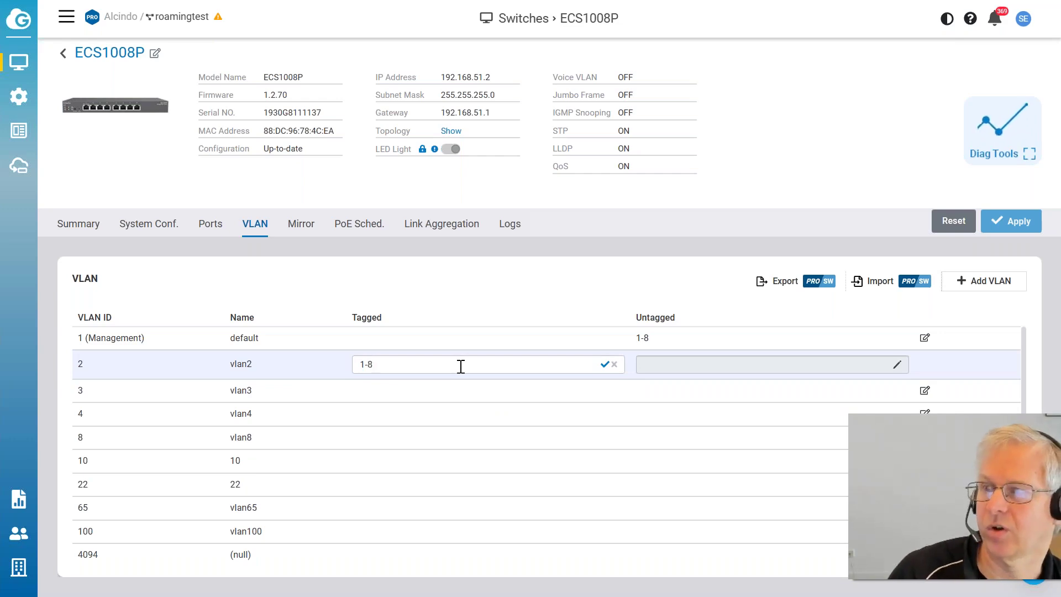
pyautogui.click(605, 364)
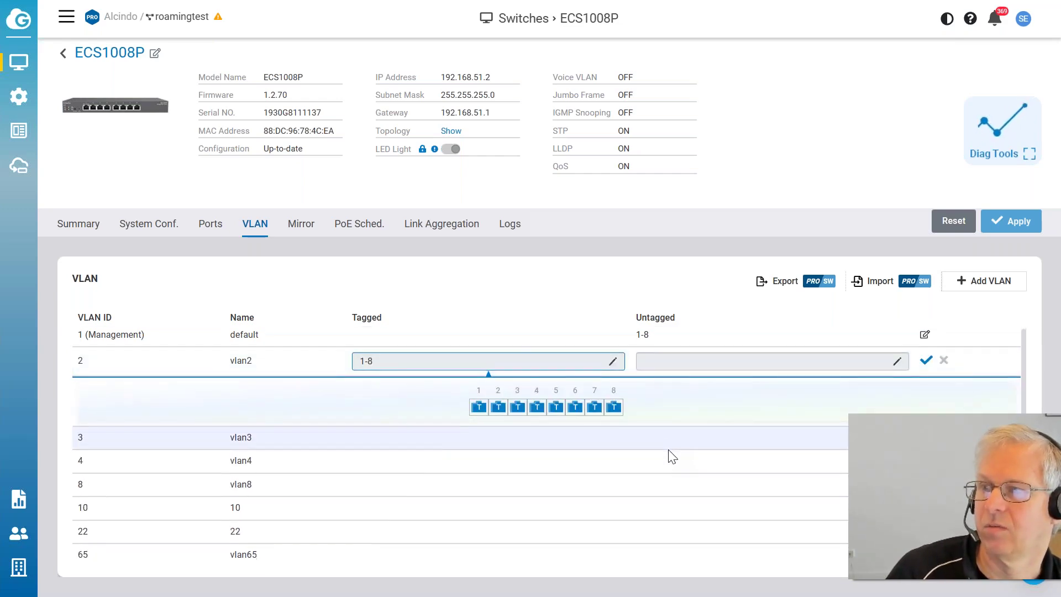
pyautogui.scroll(-1, 671, 457)
pyautogui.scroll(1, 674, 449)
pyautogui.scroll(-1, 719, 440)
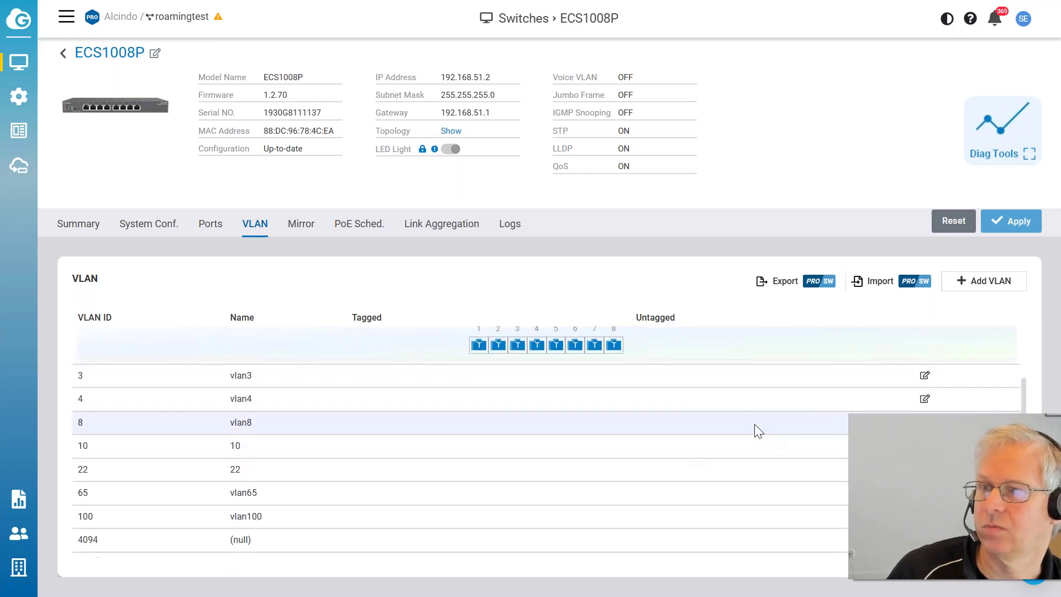
pyautogui.click(925, 379)
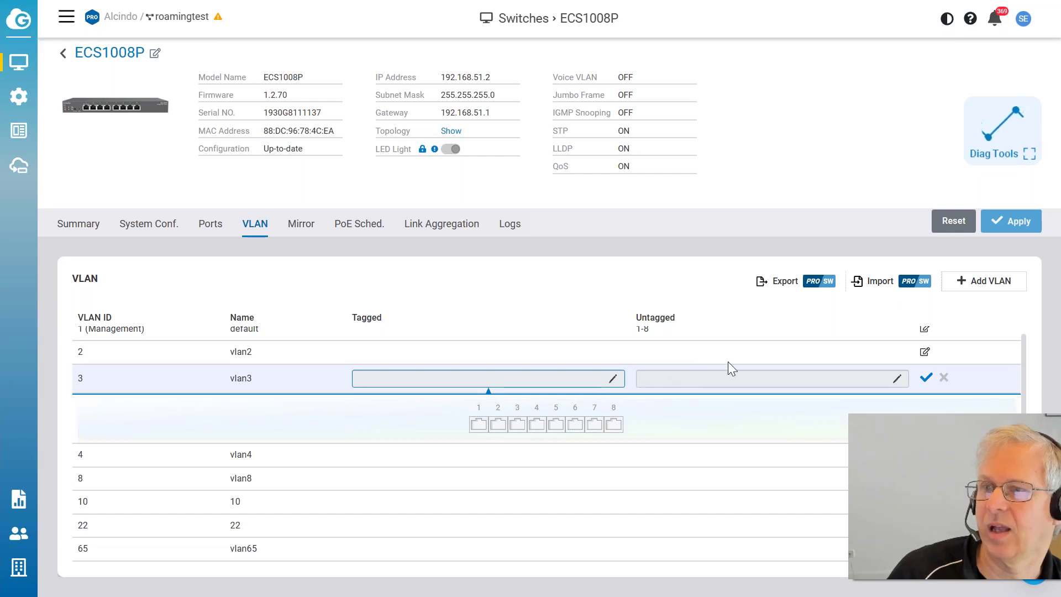
pyautogui.scroll(1, 851, 361)
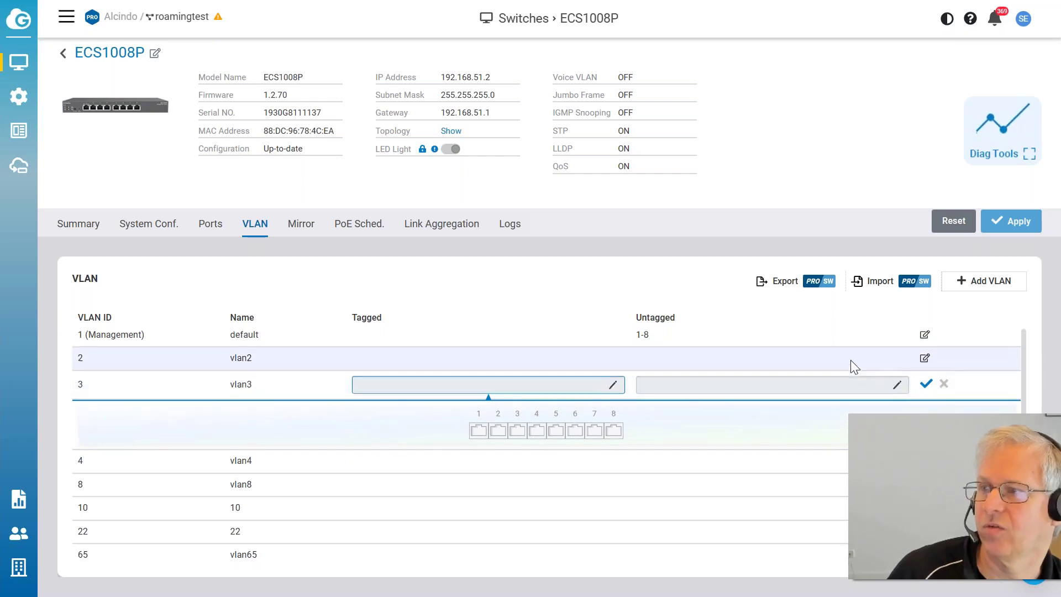
# Step: Set ports 1 to 8 as tagged members of vlan2 and save the VLAN entry
pyautogui.click(925, 363)
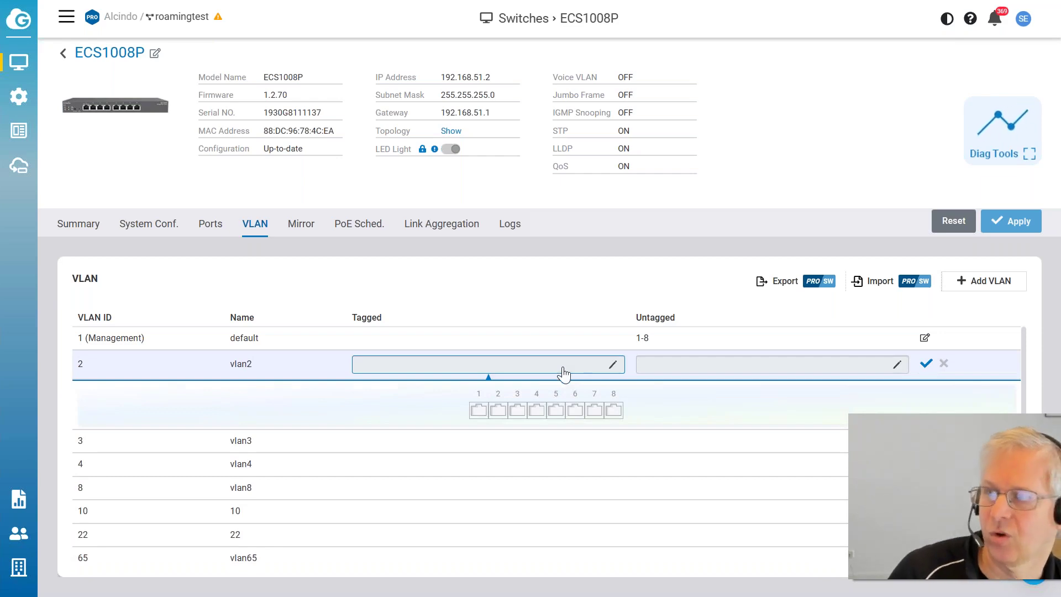
pyautogui.click(479, 410)
pyautogui.click(497, 414)
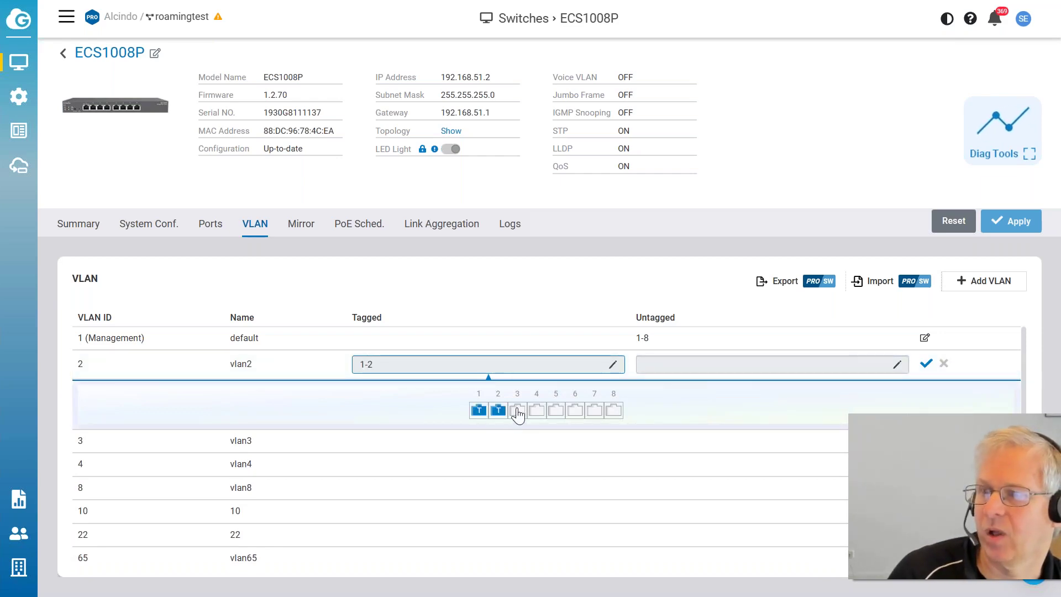
pyautogui.click(518, 415)
pyautogui.click(537, 415)
pyautogui.click(557, 416)
pyautogui.click(575, 416)
pyautogui.click(594, 411)
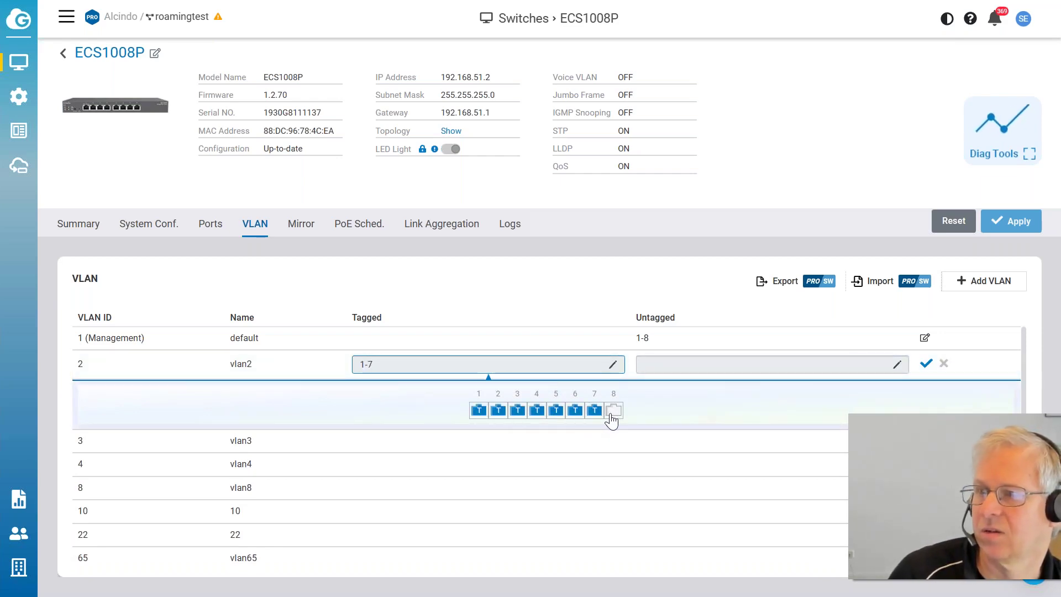
pyautogui.click(613, 412)
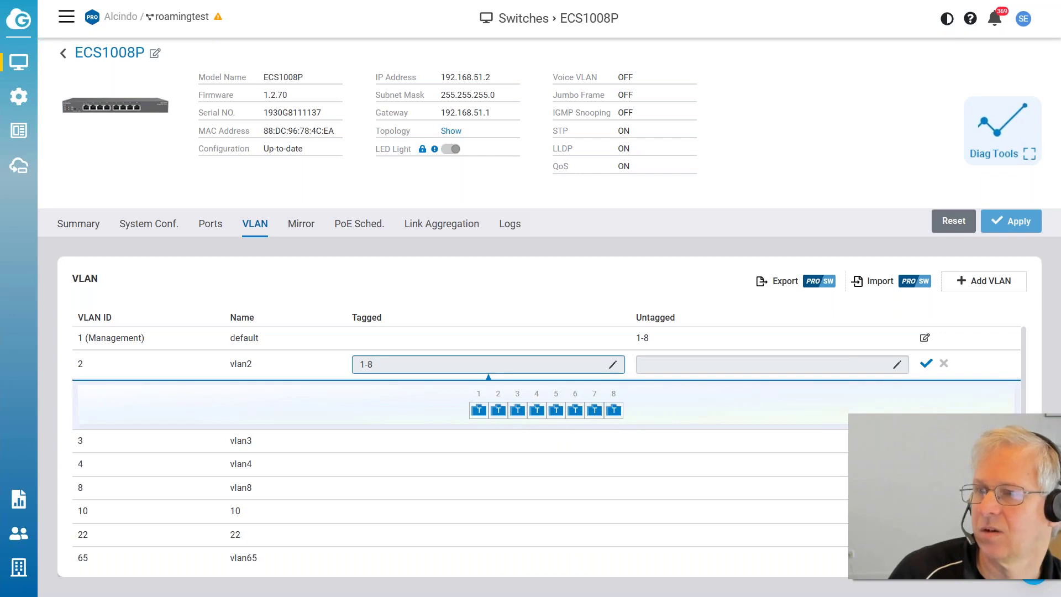
pyautogui.click(927, 365)
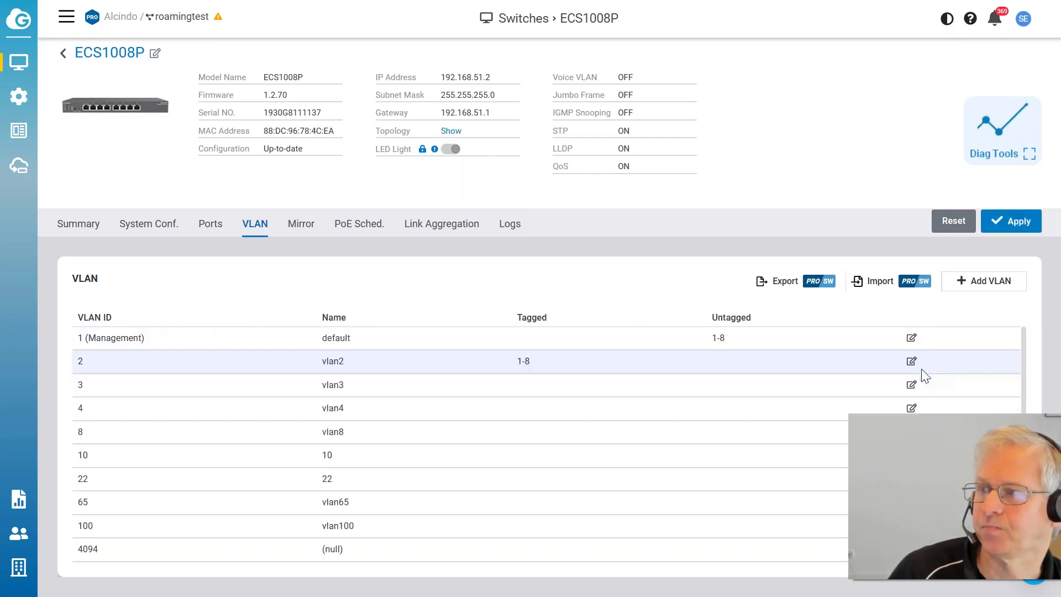
# Step: Set ports 1 to 7 as tagged members of vlan3 and save the VLAN entry
pyautogui.click(911, 384)
pyautogui.click(479, 434)
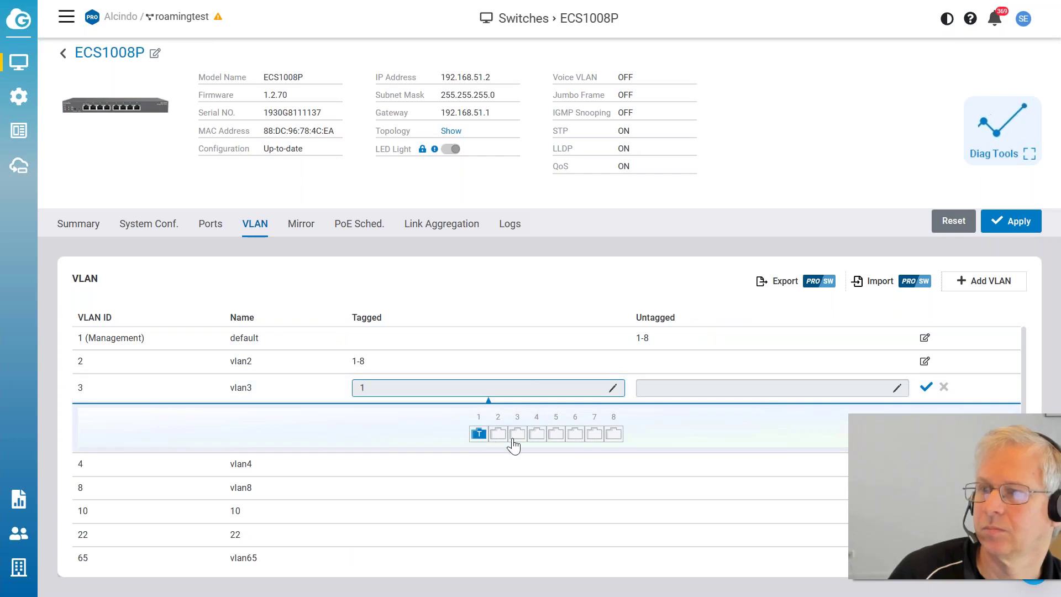
pyautogui.click(498, 434)
pyautogui.click(518, 434)
pyautogui.click(537, 434)
pyautogui.click(556, 434)
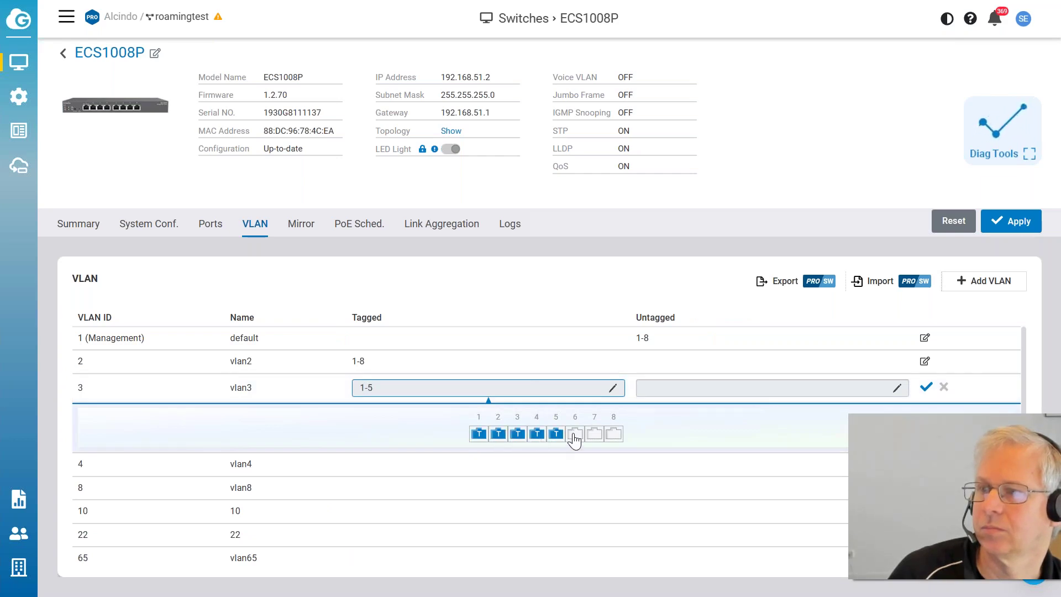
pyautogui.click(576, 434)
pyautogui.click(594, 434)
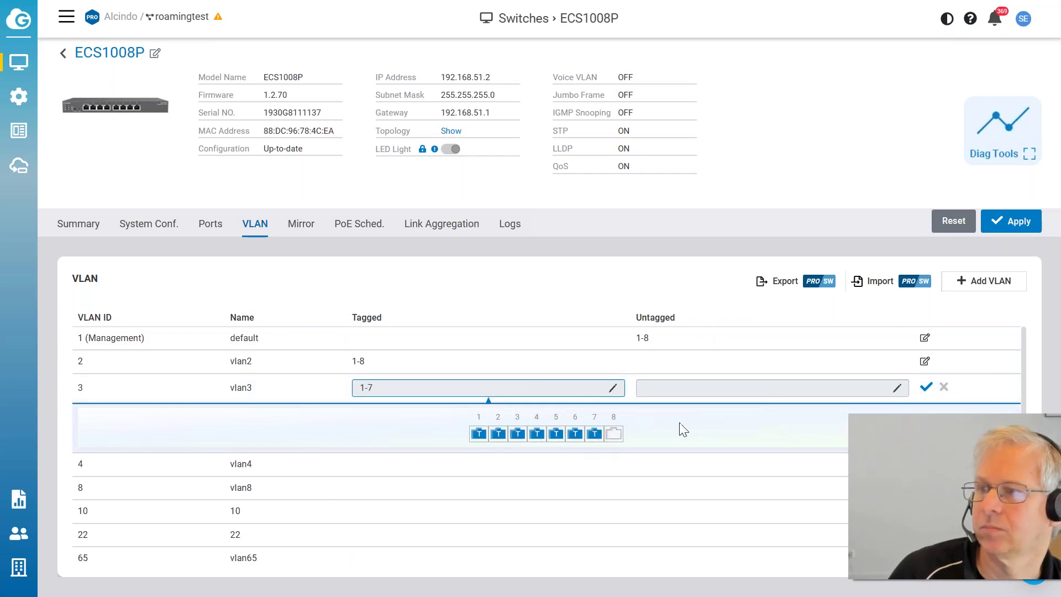
pyautogui.click(926, 387)
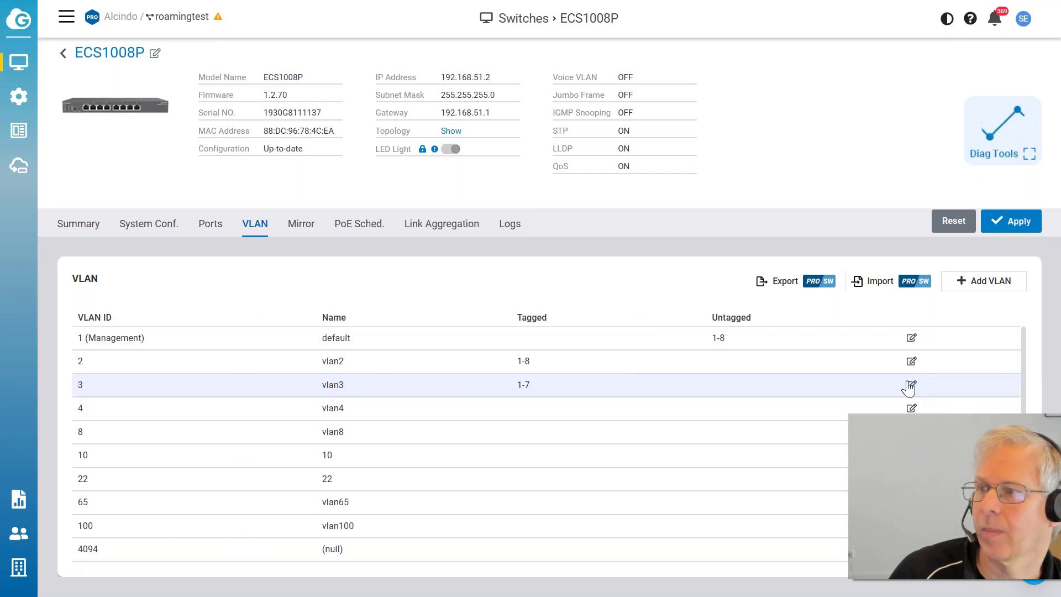
pyautogui.click(911, 385)
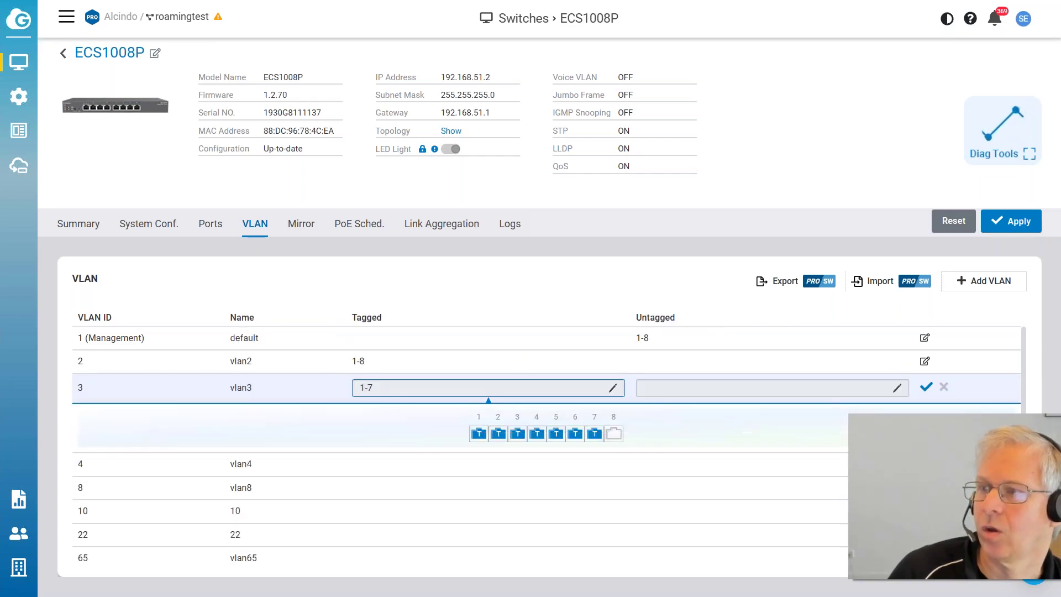
pyautogui.click(900, 387)
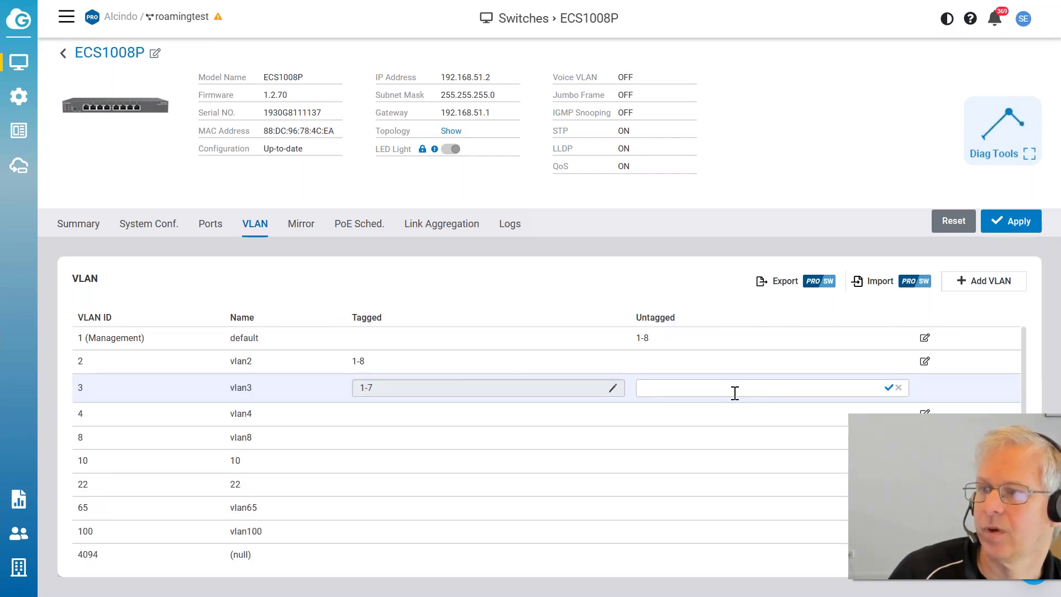
pyautogui.write('8')
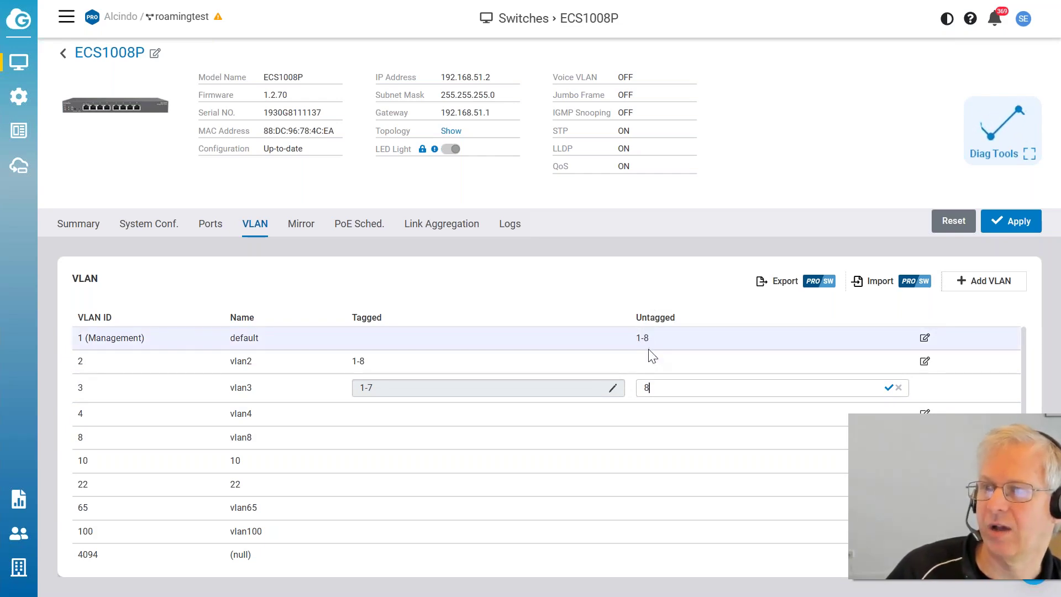
pyautogui.click(899, 388)
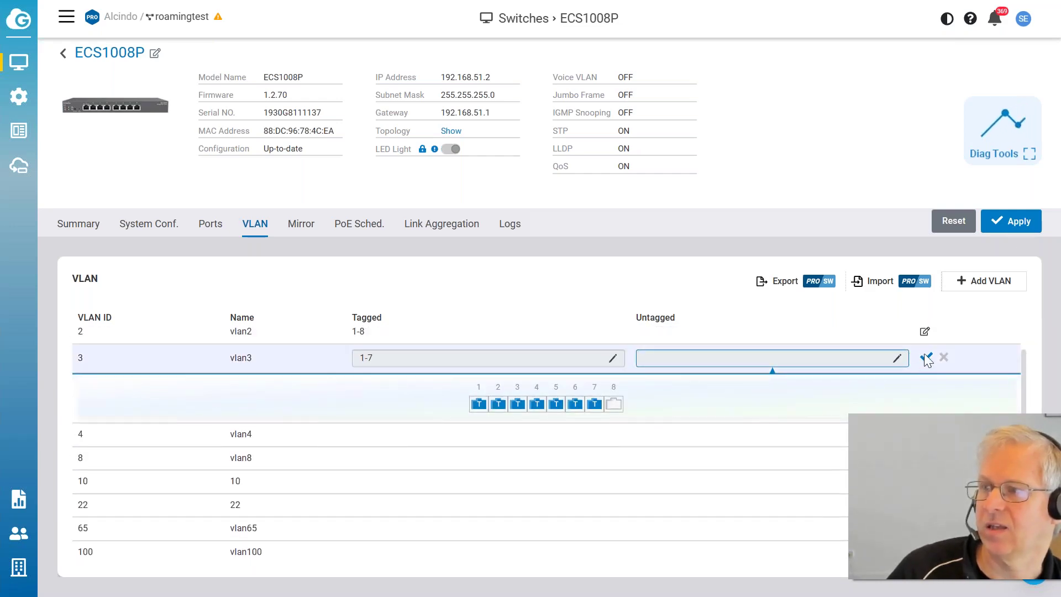
pyautogui.click(927, 356)
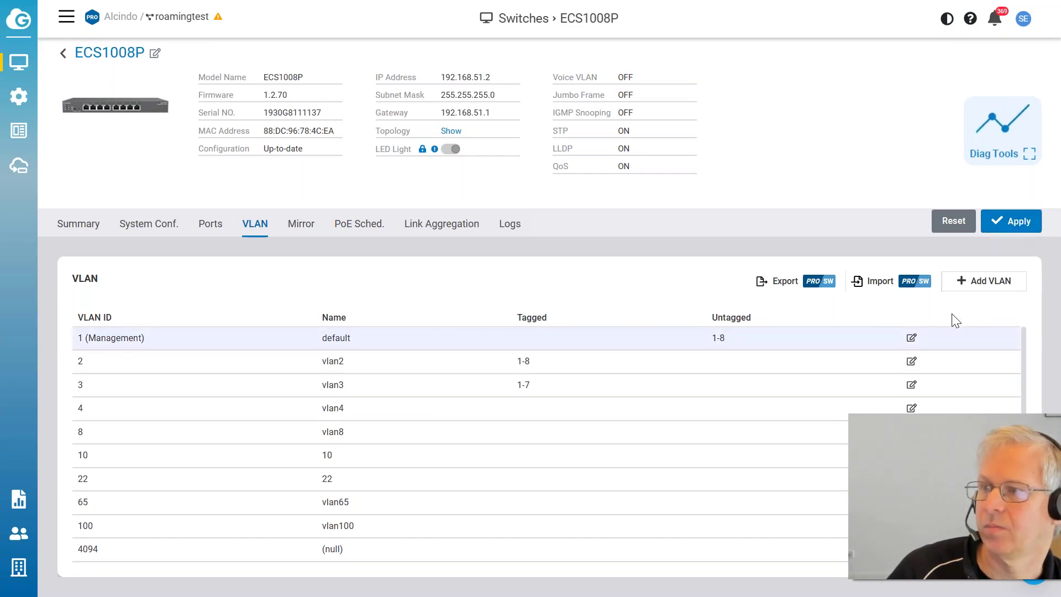
# Step: Apply the tagged port changes for vlan2 and vlan3 to the ECS1008P switch and reload its page
pyautogui.click(1017, 223)
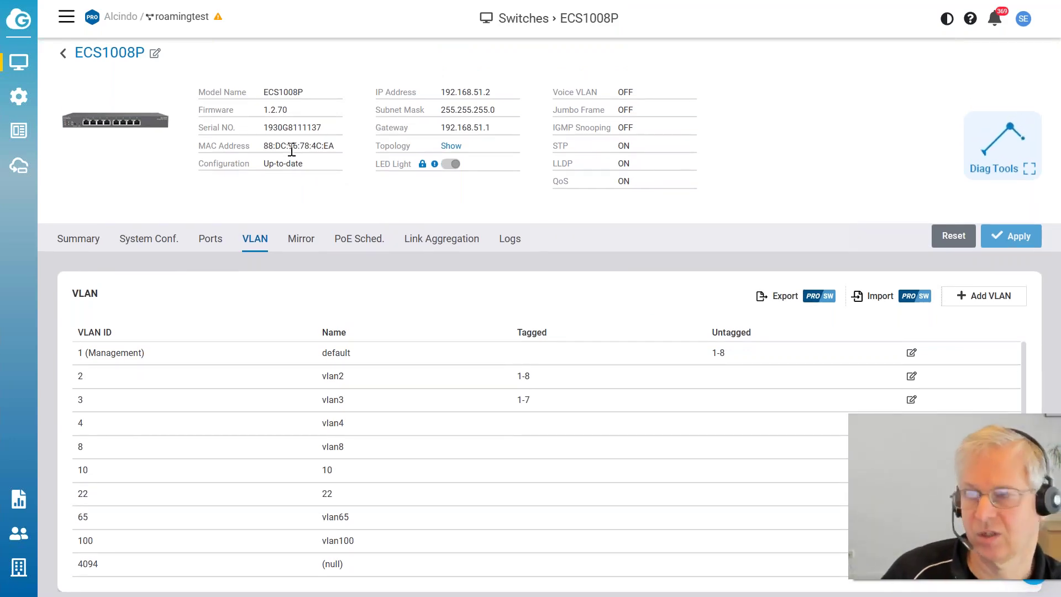
pyautogui.press('F5')
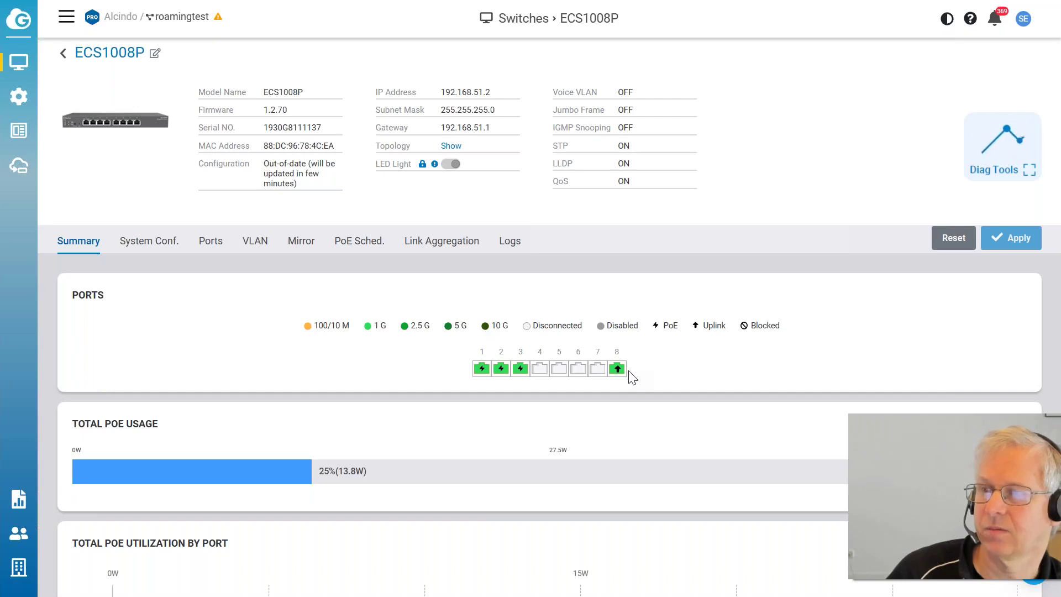
# Step: Review the uplink port, PoE usage and Management VLAN setting in the switch's summary
pyautogui.scroll(-5, 613, 372)
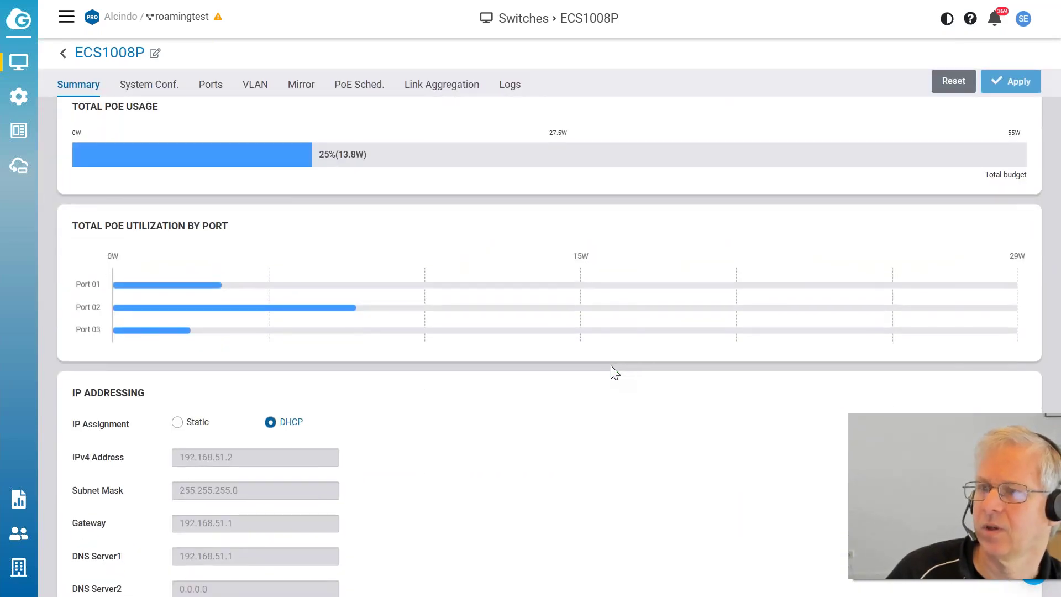
pyautogui.scroll(5, 614, 369)
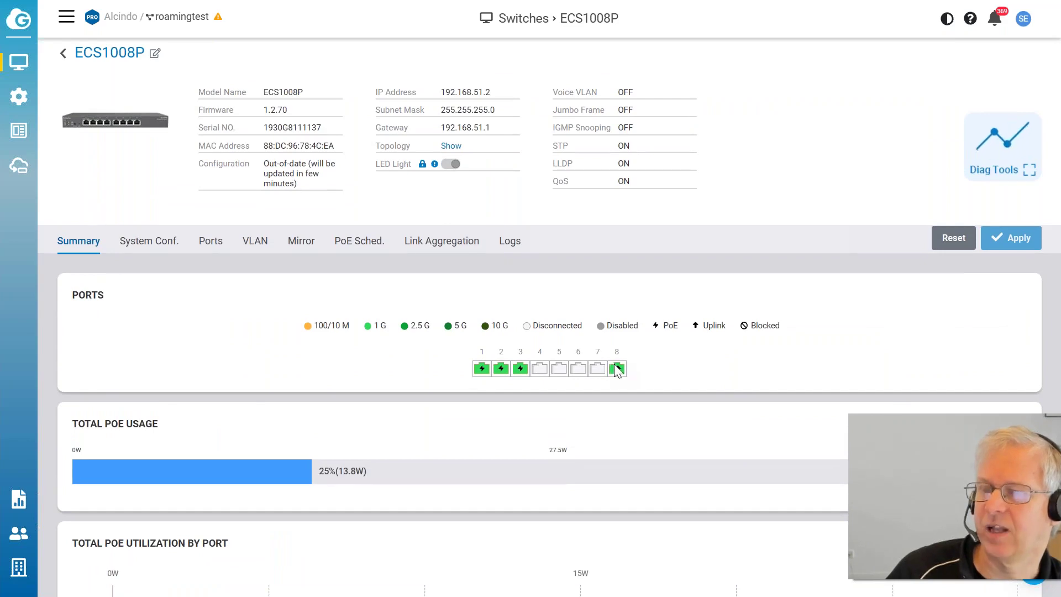
pyautogui.scroll(-1, 615, 370)
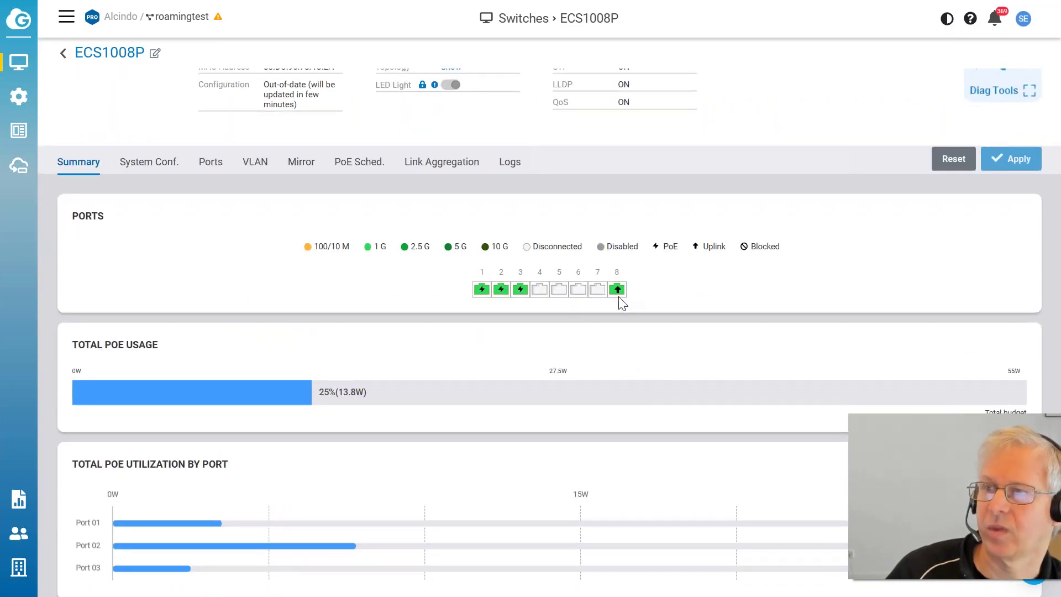
pyautogui.scroll(-7, 552, 354)
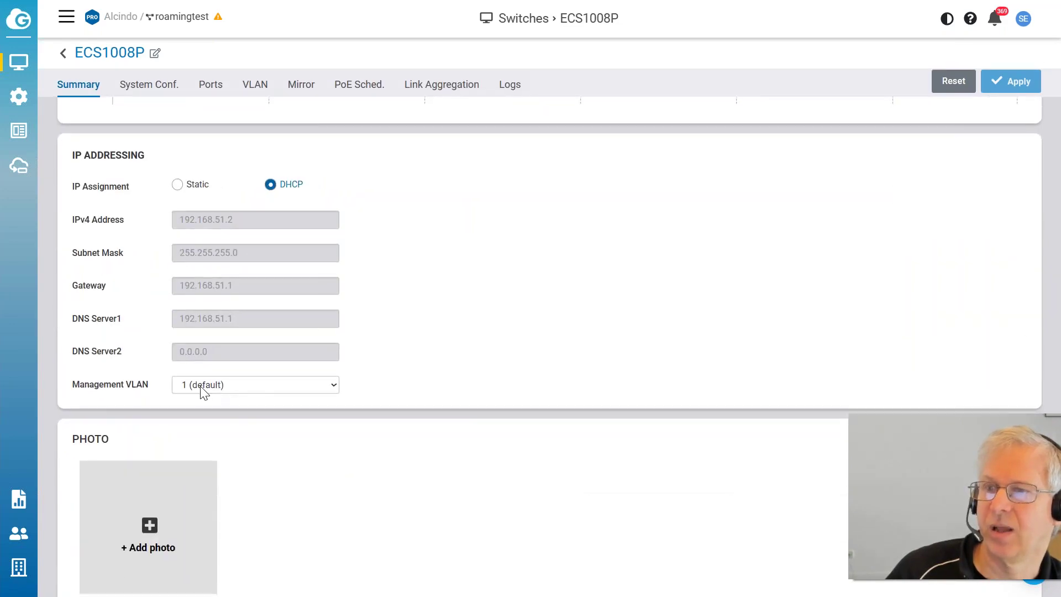
# Step: Check the tagged and untagged port membership in the ECS1008P switch's VLAN list
pyautogui.scroll(3, 715, 289)
pyautogui.scroll(4, 718, 291)
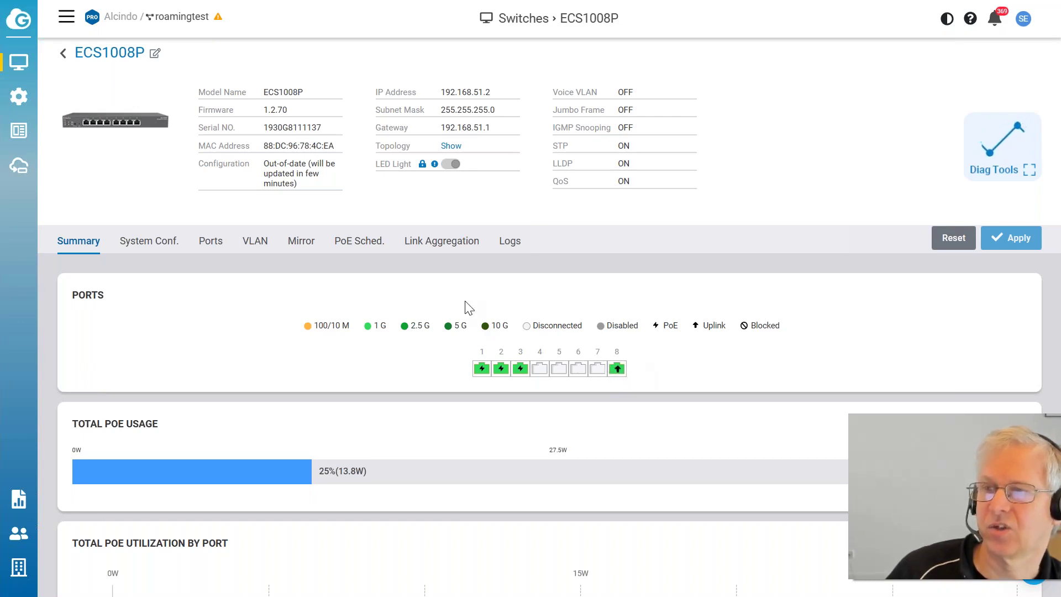
pyautogui.click(263, 253)
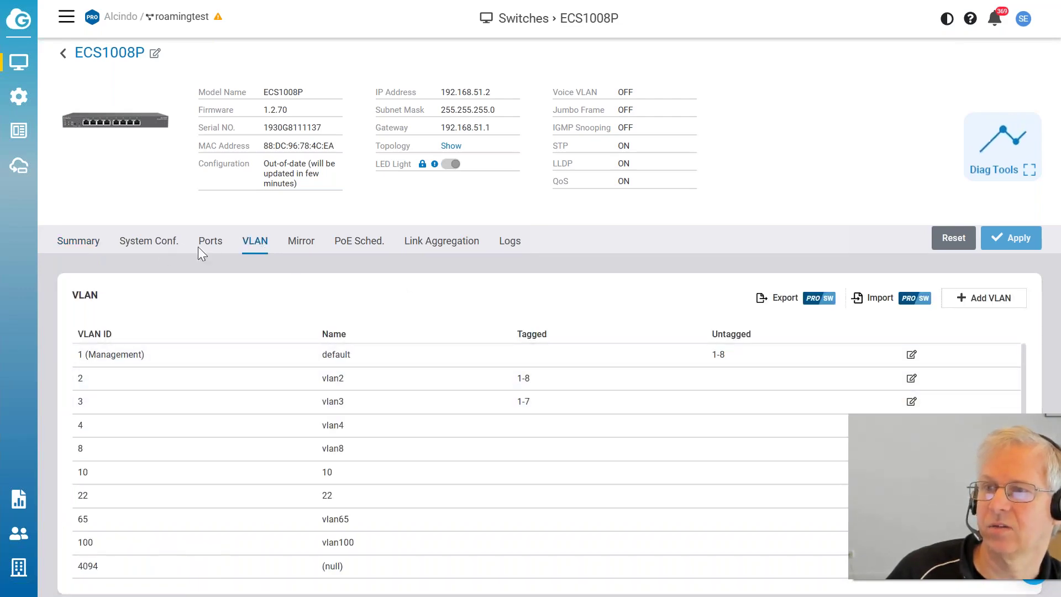
# Step: Add a new LAN interface on the gateway and name it VLAN3
pyautogui.moveTo(25, 100)
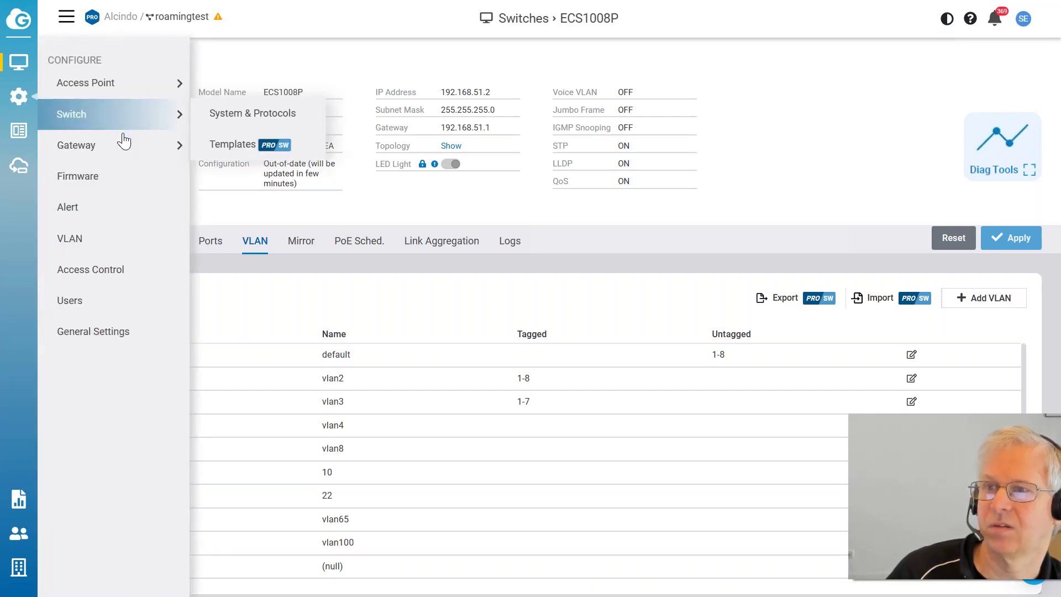
pyautogui.moveTo(124, 142)
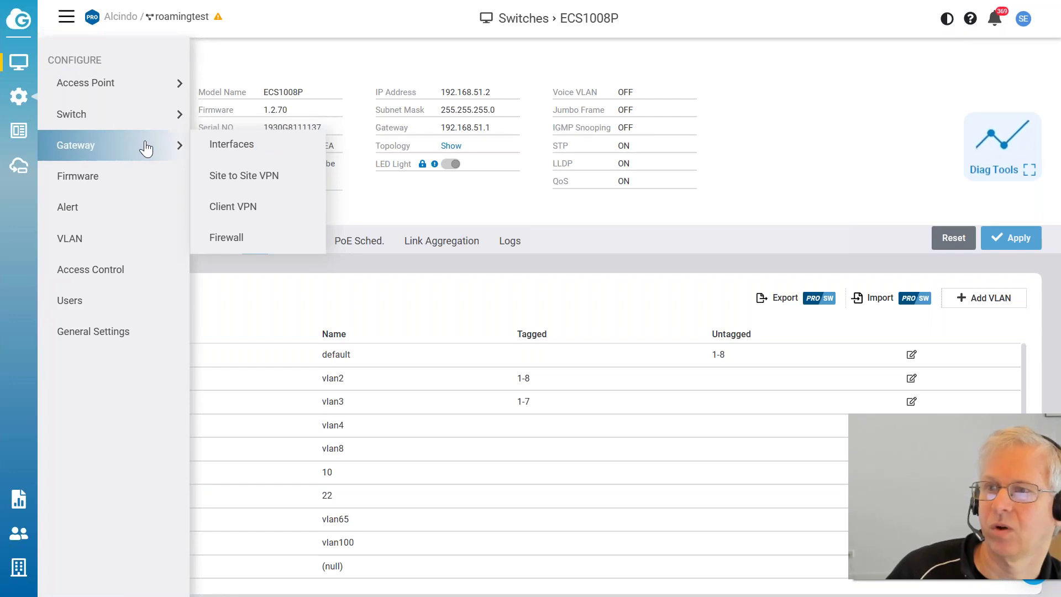
pyautogui.click(227, 155)
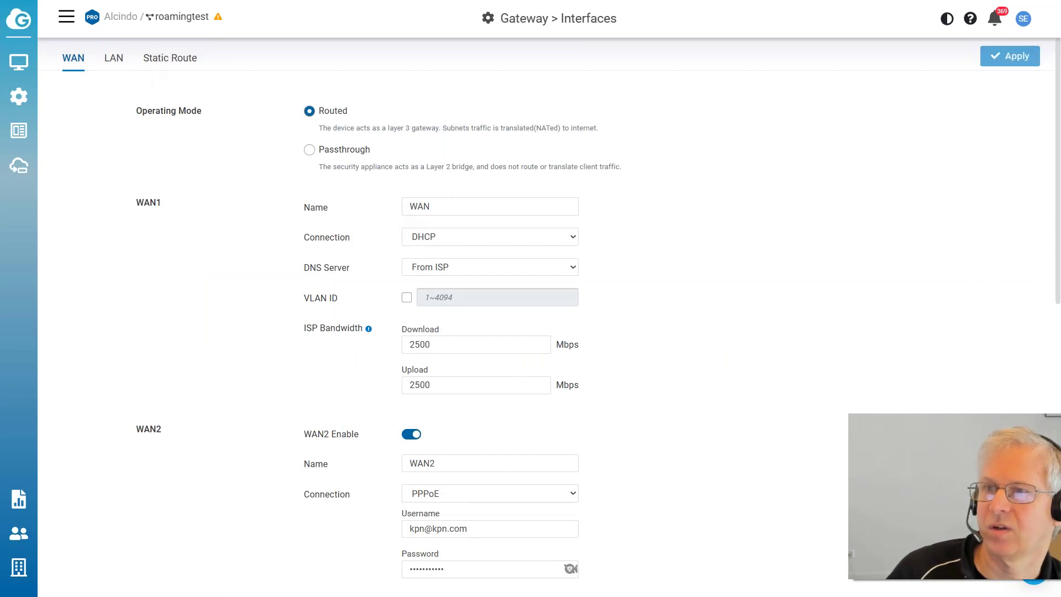
pyautogui.click(114, 57)
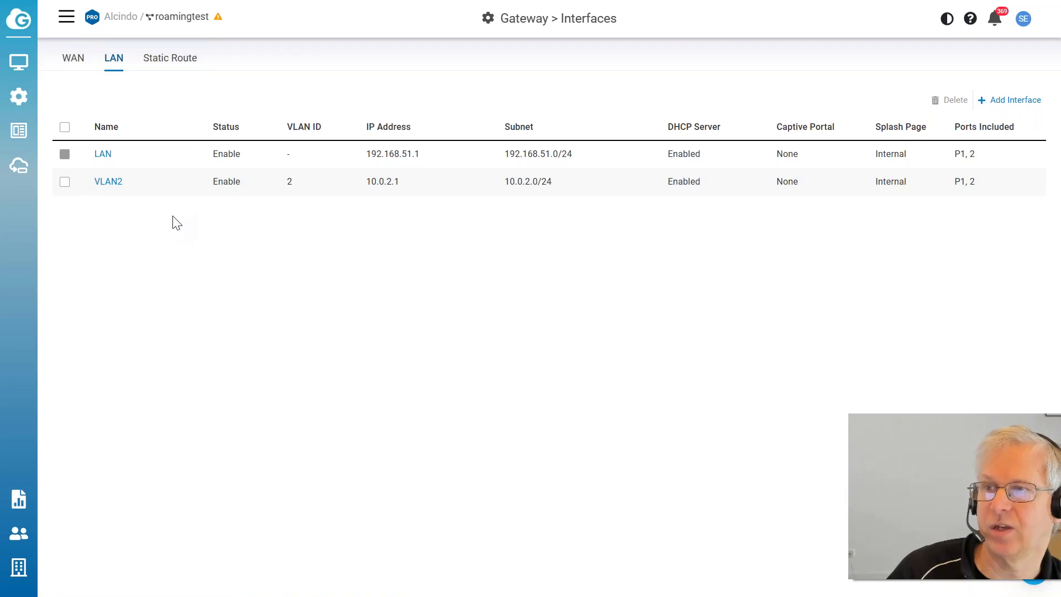
pyautogui.click(1003, 104)
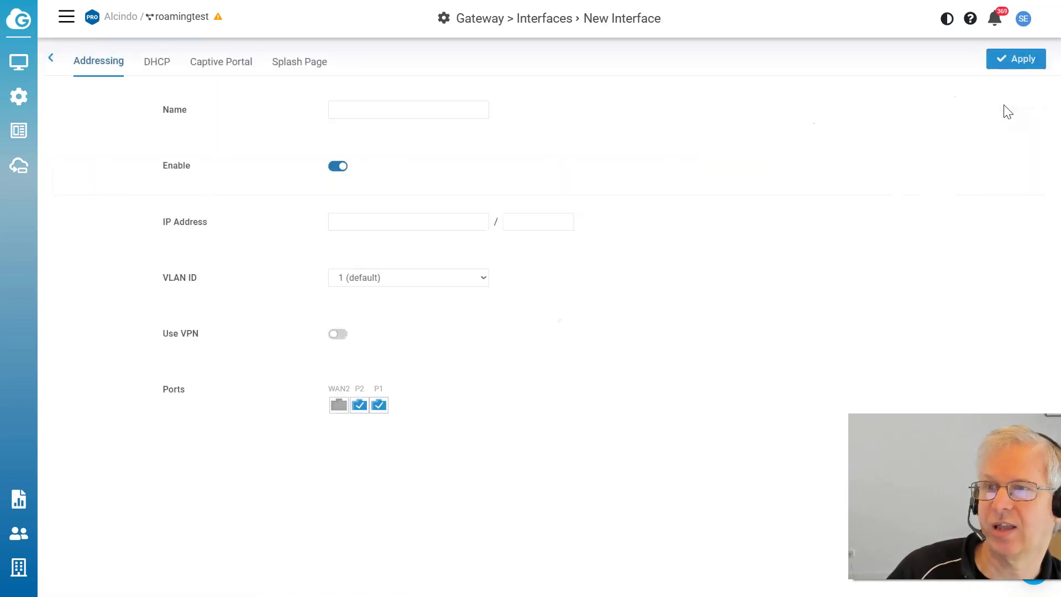
pyautogui.click(370, 106)
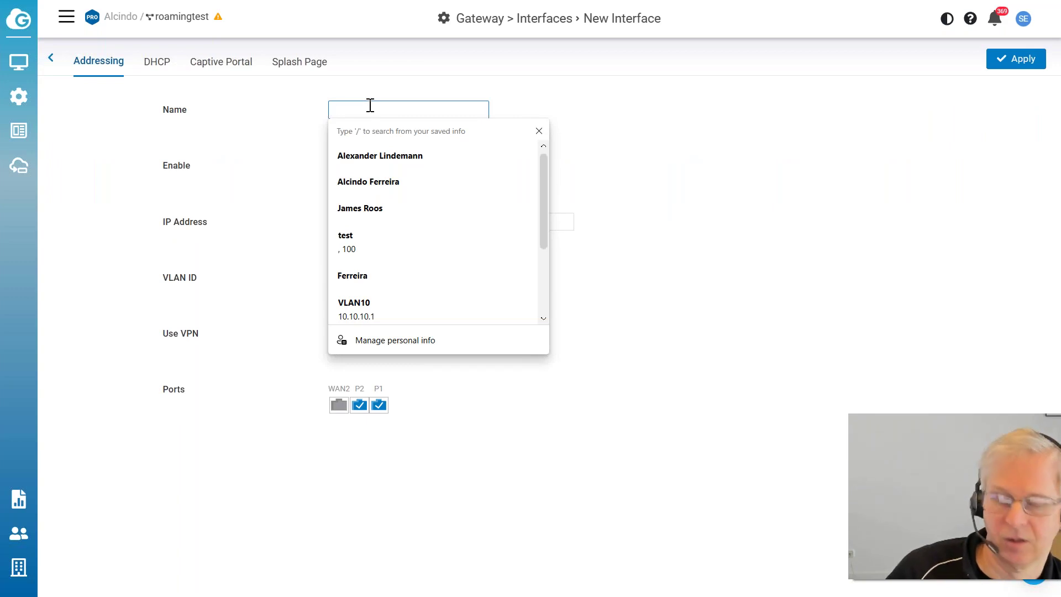
pyautogui.write('VLAN3')
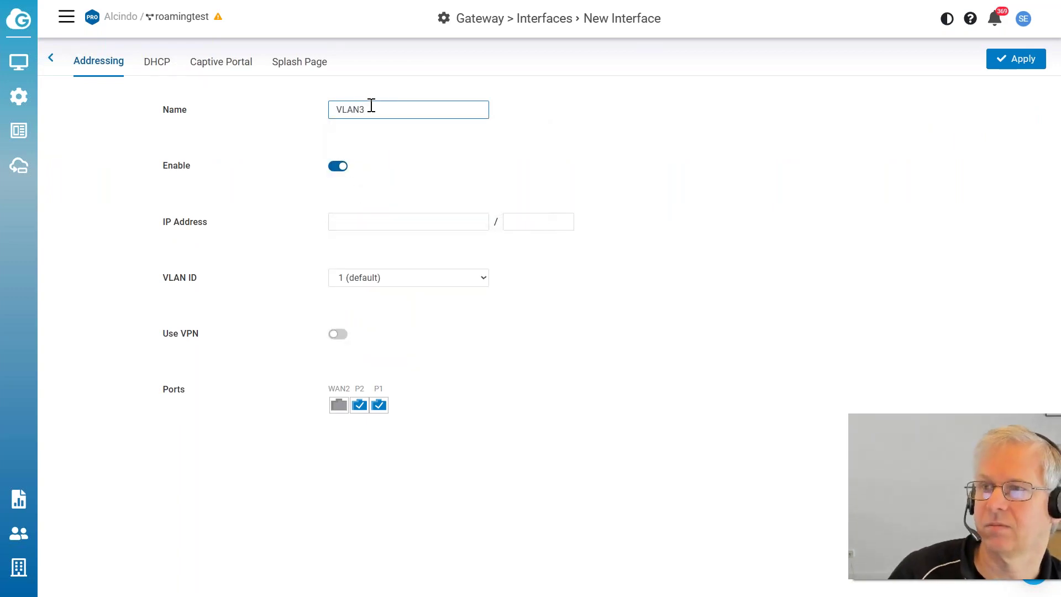
# Step: Set the new VLAN3 interface's IP address to 10.0.3.1 with a /24 prefix
pyautogui.click(376, 224)
pyautogui.write('10.')
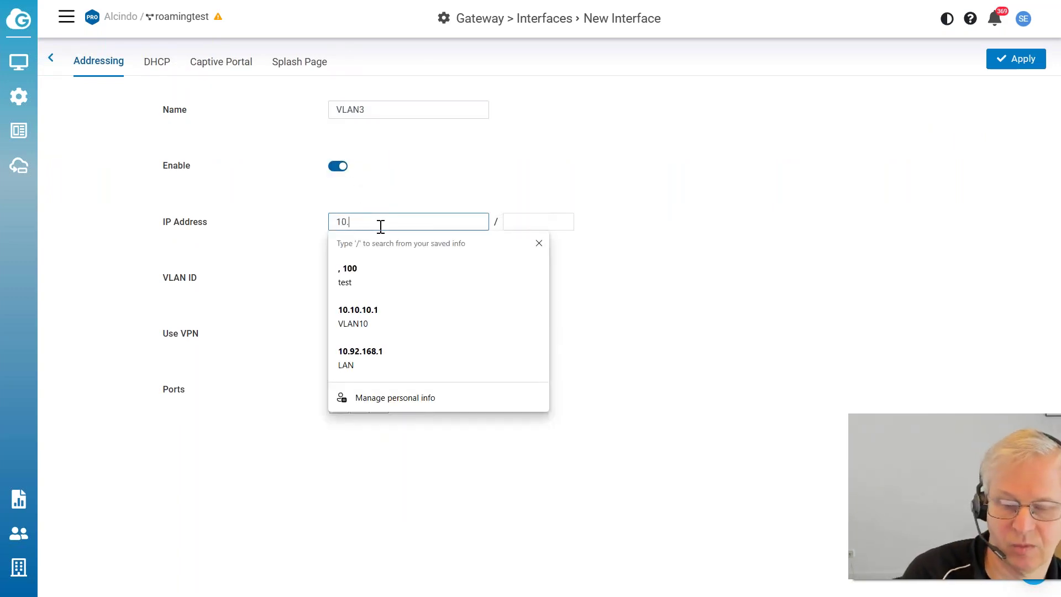
pyautogui.write('0.30')
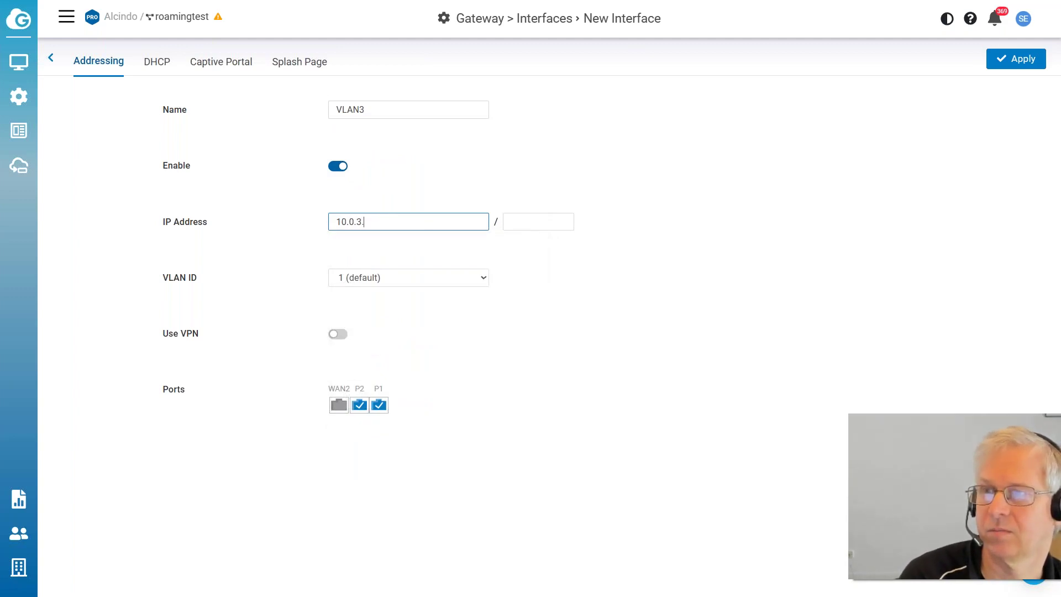
pyautogui.write('1')
pyautogui.press('Tab')
pyautogui.write('24')
pyautogui.press('Tab')
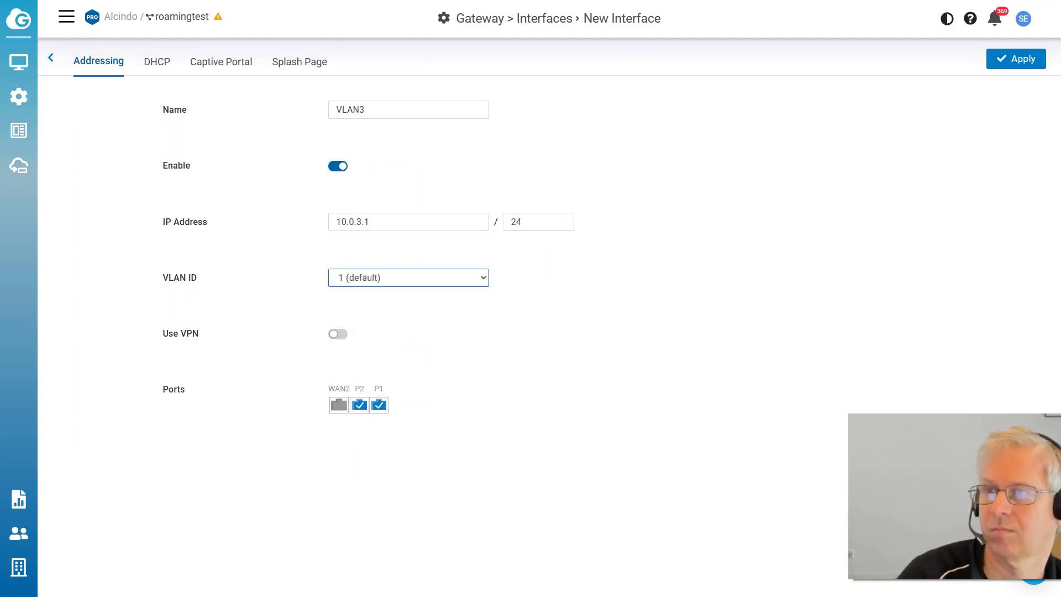
# Step: Assign VLAN ID 3 (vlan3) to the new interface and apply the configuration
pyautogui.click(415, 285)
pyautogui.click(420, 313)
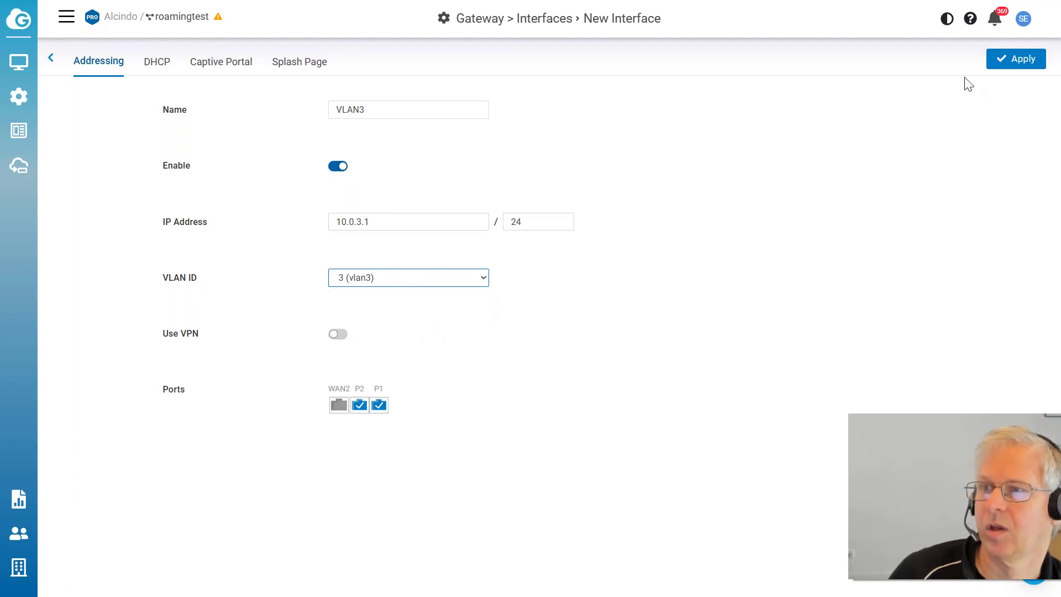
pyautogui.click(1001, 62)
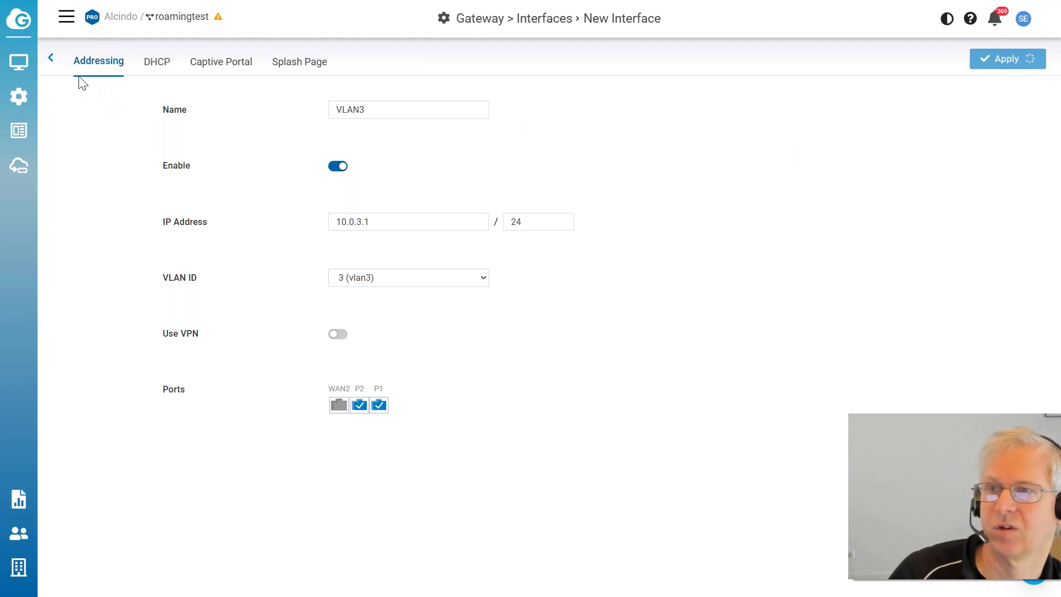
# Step: Review the ECS1008P switch's configuration status, port states, IP assignment and Management VLAN setting in its summary
pyautogui.moveTo(18, 96)
pyautogui.moveTo(80, 124)
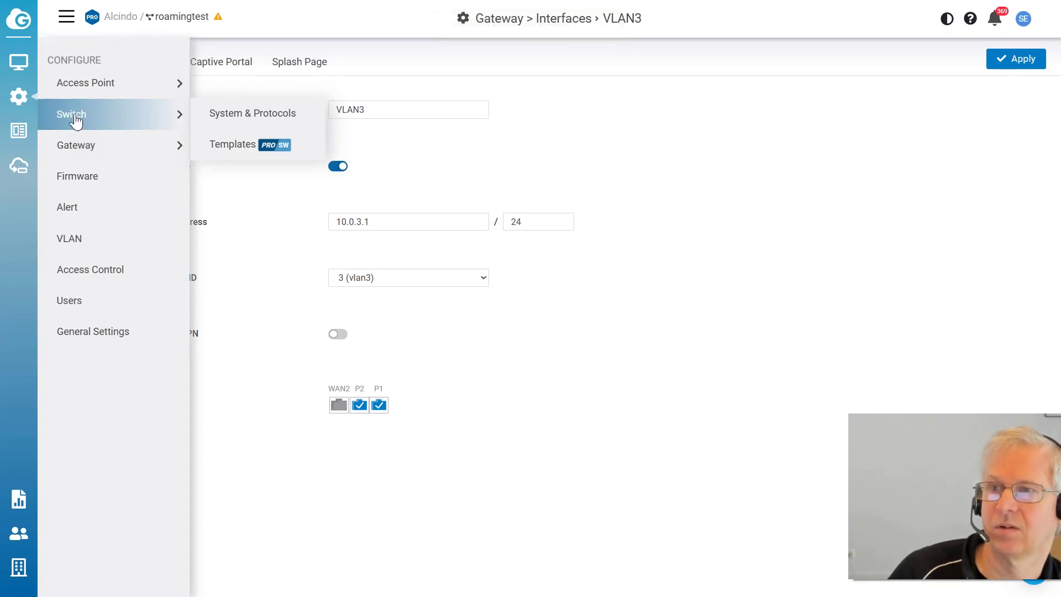
pyautogui.moveTo(37, 71)
pyautogui.click(106, 145)
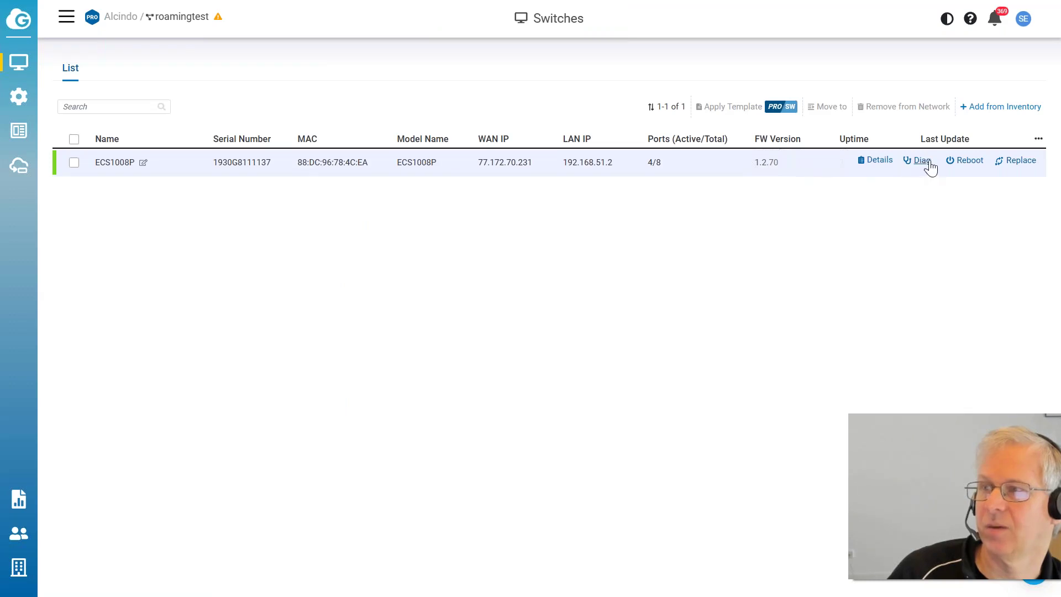
pyautogui.click(879, 160)
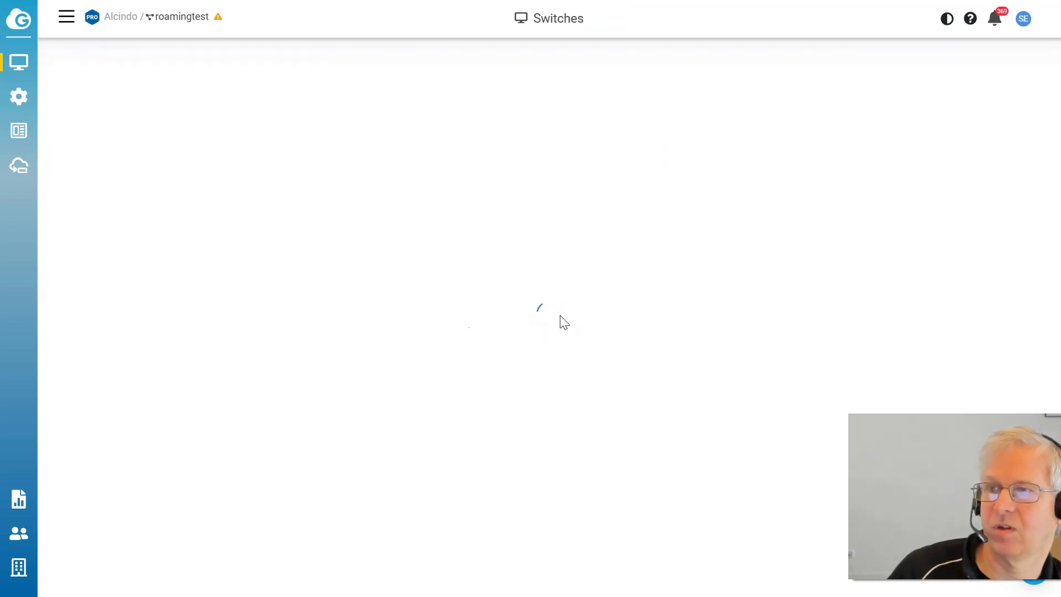
pyautogui.scroll(-5, 519, 274)
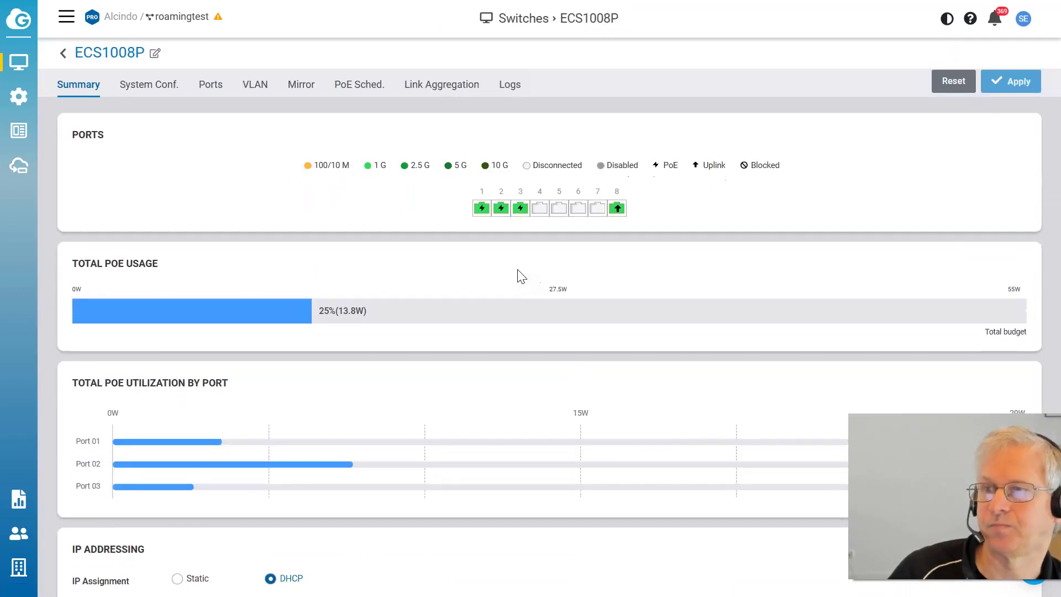
pyautogui.scroll(5, 517, 274)
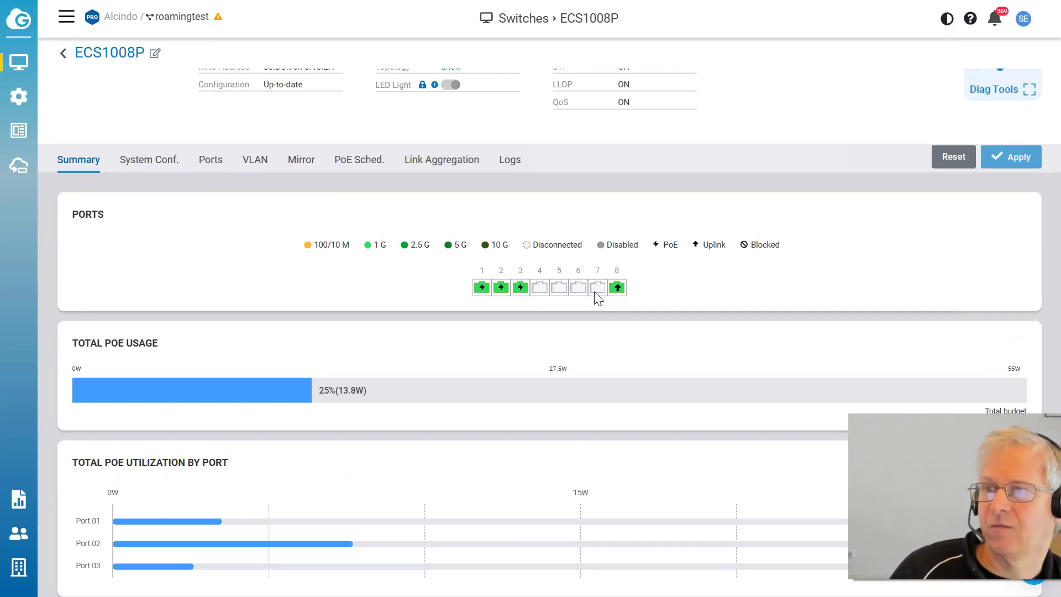
pyautogui.scroll(3, 608, 283)
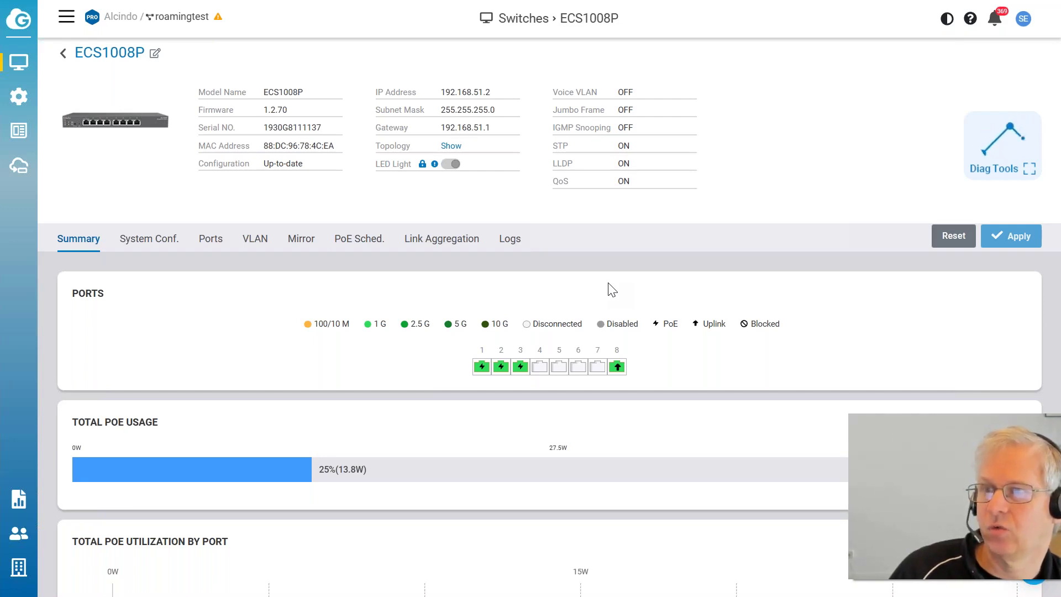
pyautogui.scroll(-8, 608, 287)
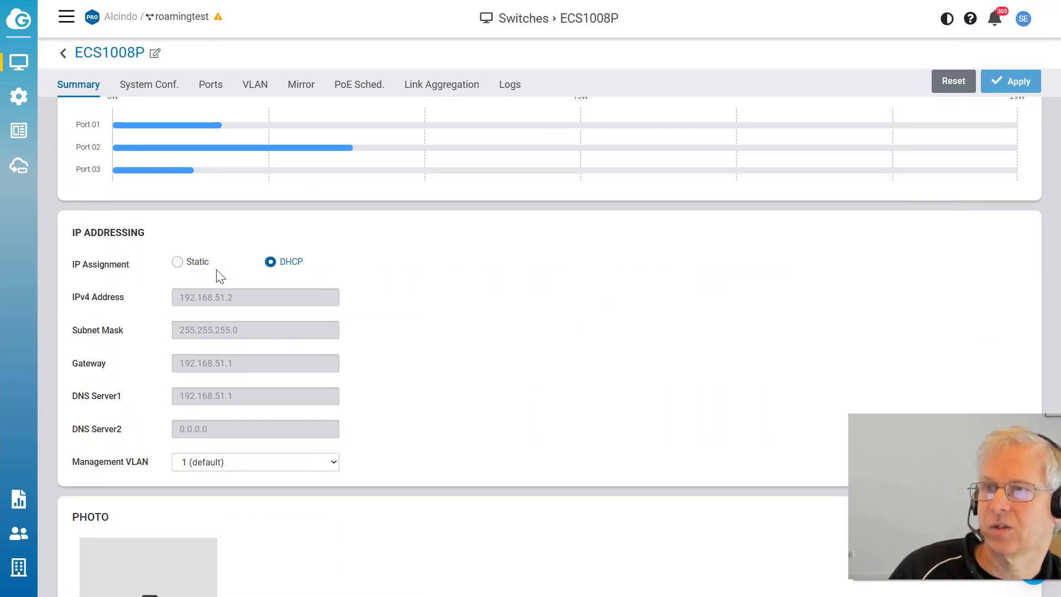
pyautogui.scroll(5, 220, 277)
pyautogui.scroll(-4, 218, 271)
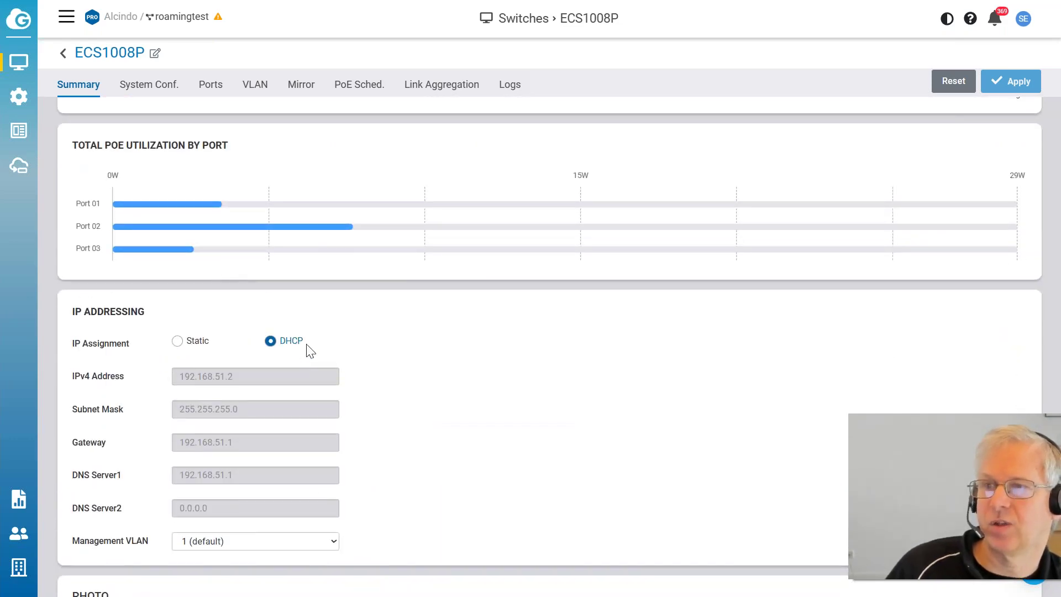
pyautogui.scroll(-3, 276, 355)
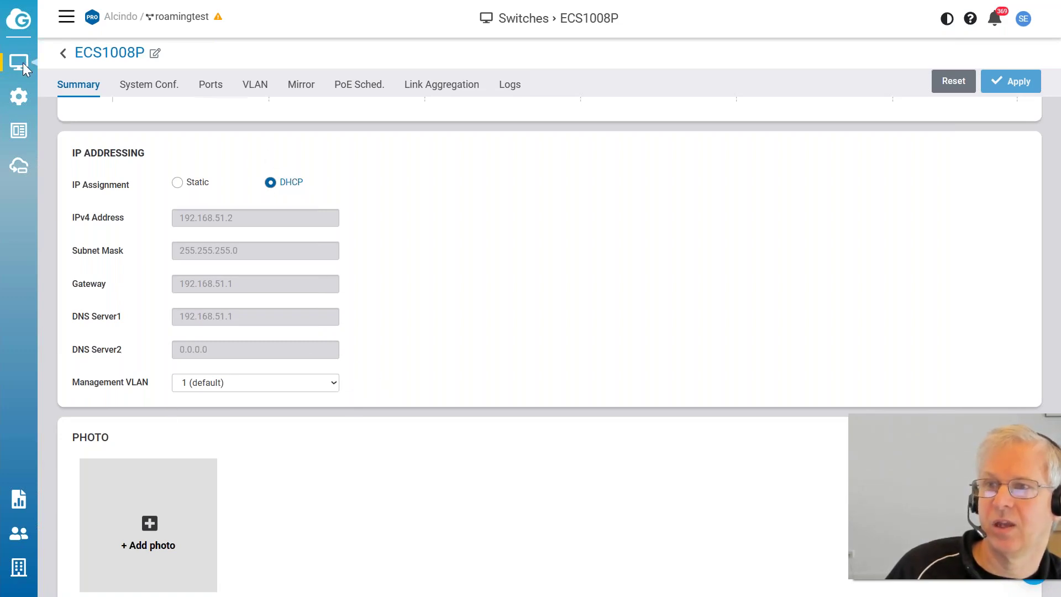
# Step: Examine the DHCP leases of the ESG510 gateway, checking the MAC addresses of the laptop and FITCON clients
pyautogui.moveTo(23, 62)
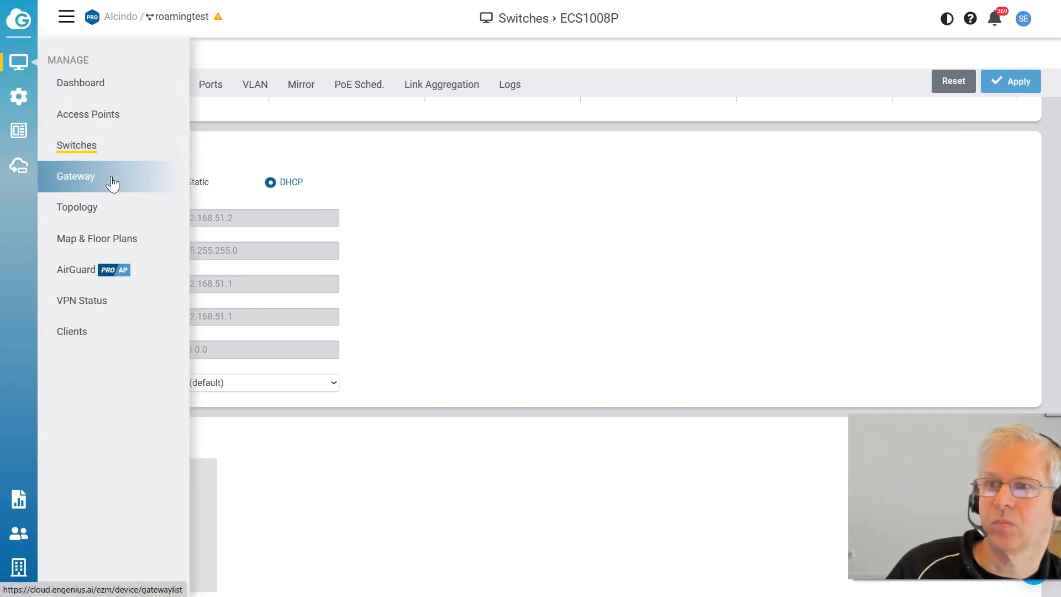
pyautogui.click(76, 177)
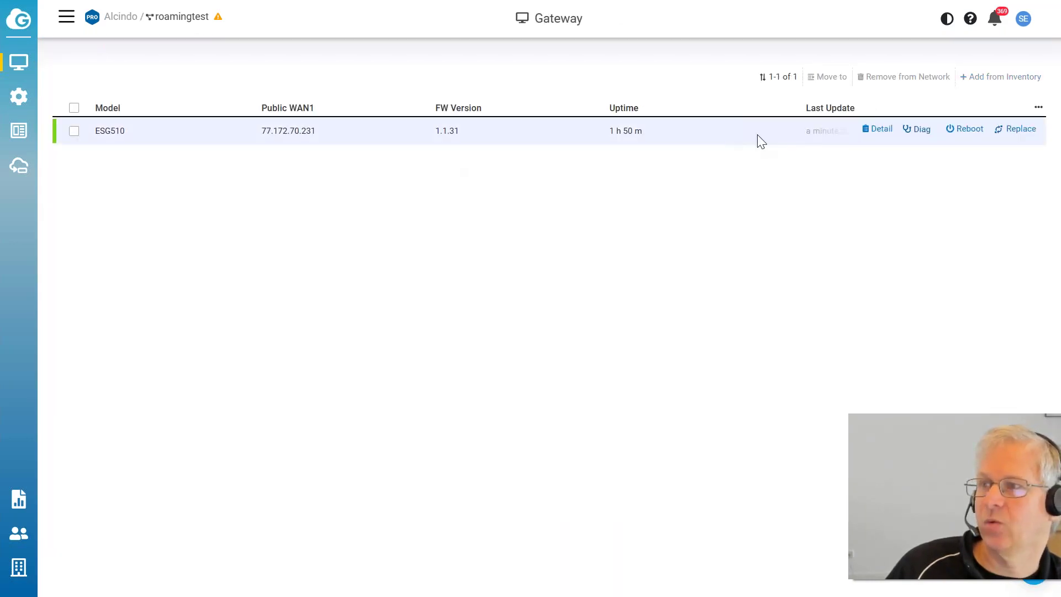
pyautogui.click(885, 135)
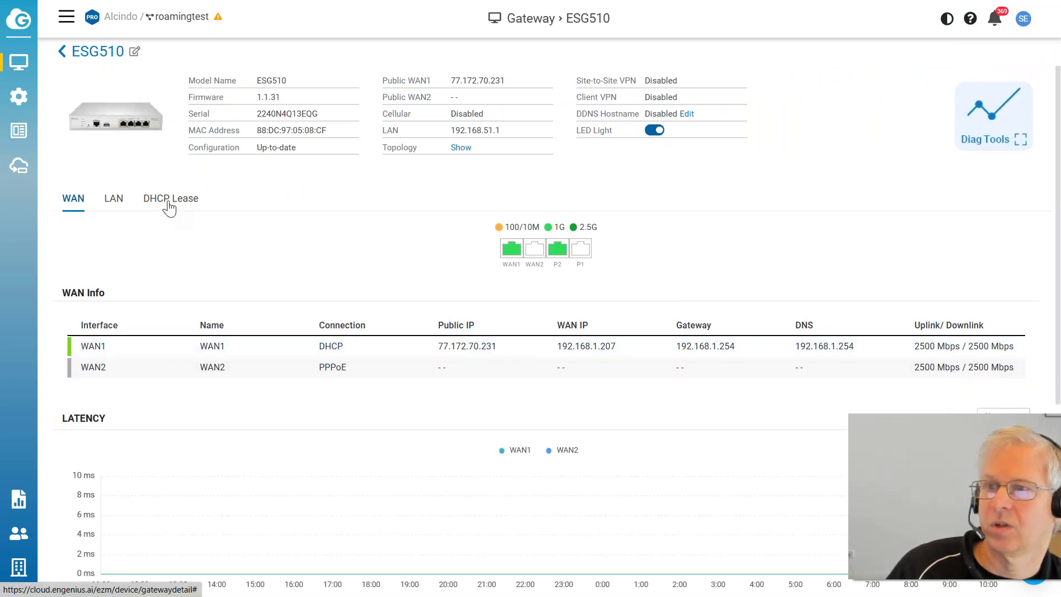
pyautogui.moveTo(170, 205); pyautogui.dragTo(118, 207)
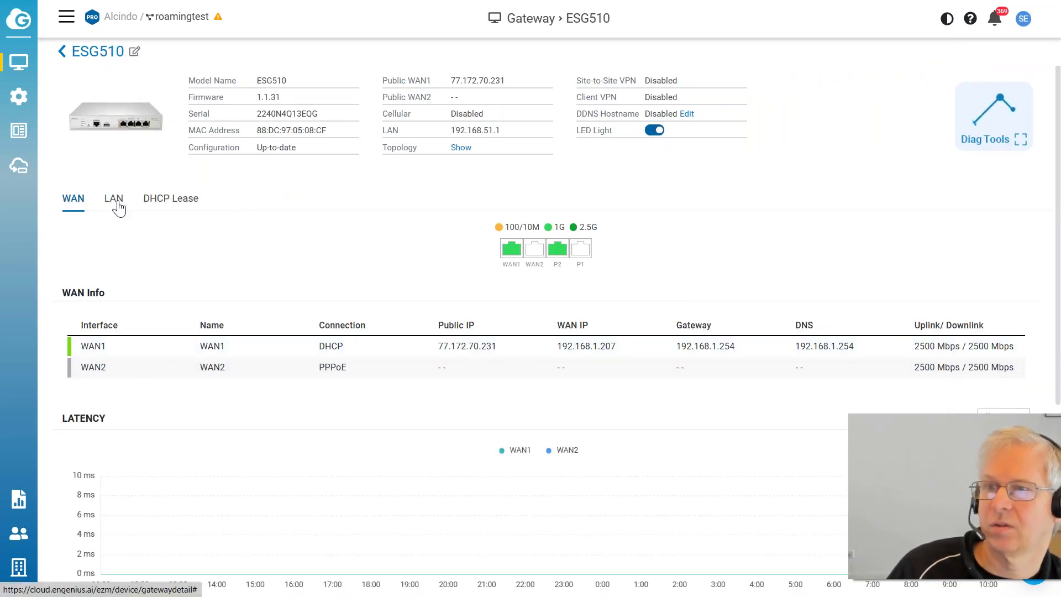
pyautogui.click(161, 206)
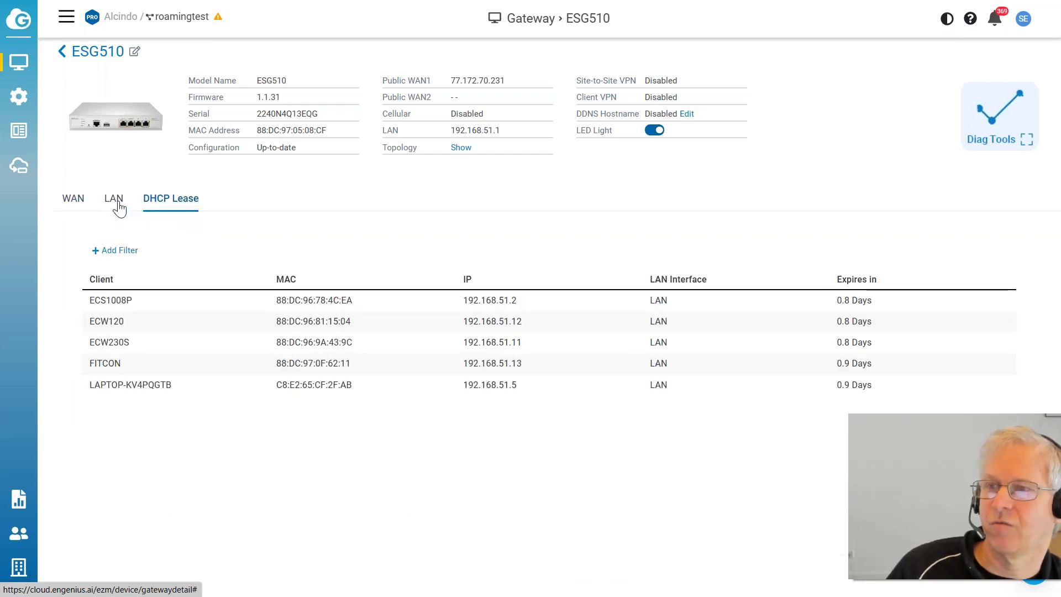
pyautogui.moveTo(22, 101)
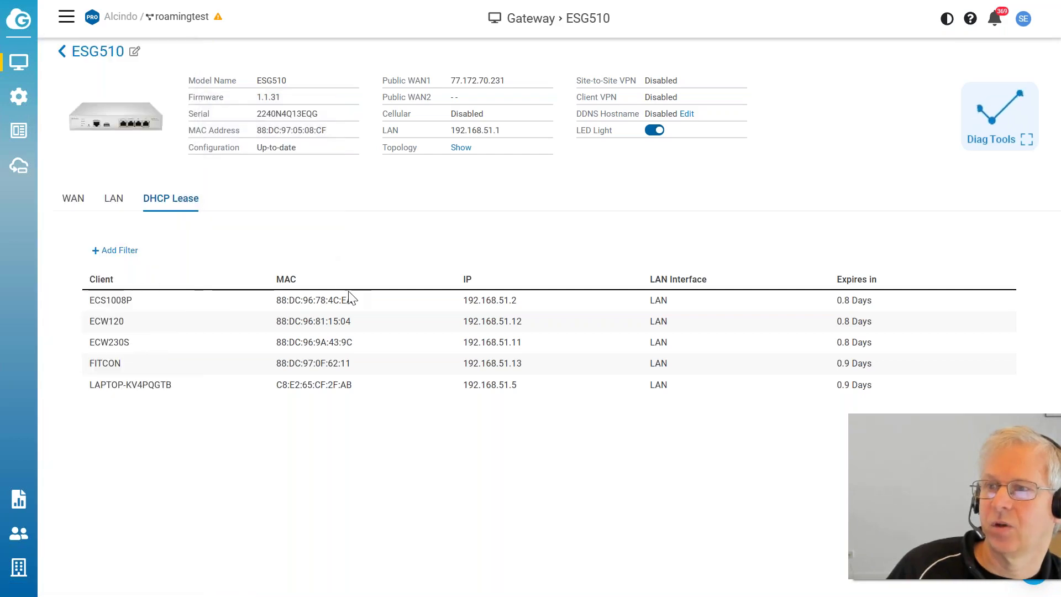
pyautogui.moveTo(365, 392); pyautogui.dragTo(268, 388)
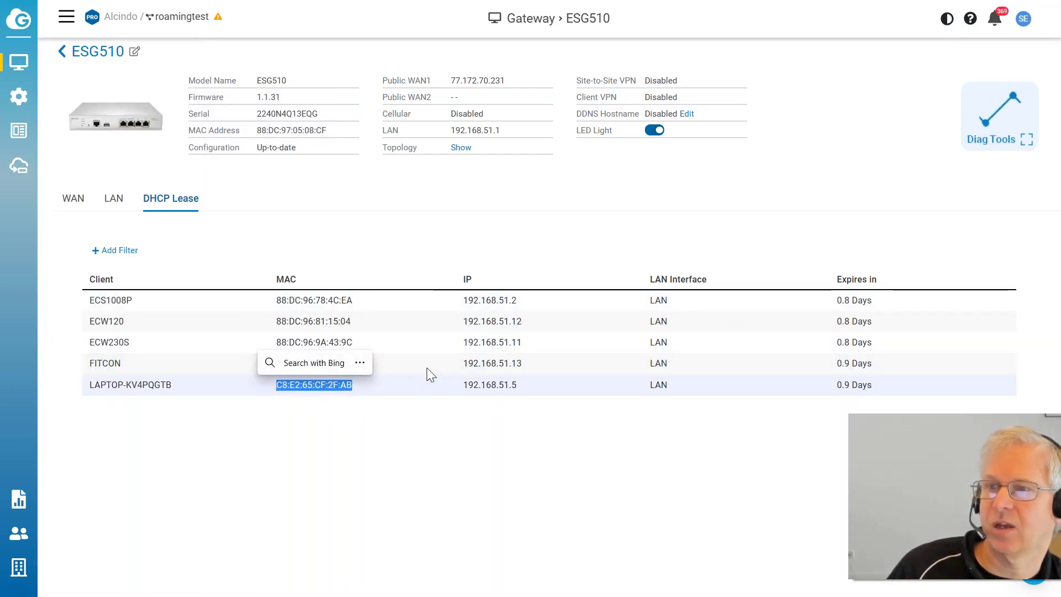
pyautogui.moveTo(387, 365); pyautogui.dragTo(272, 367)
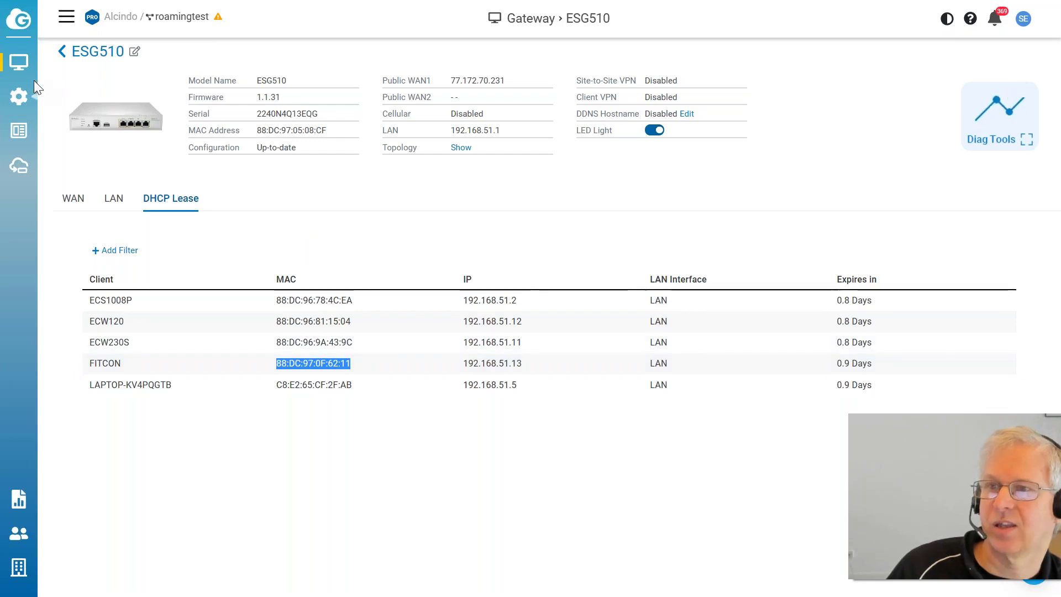
# Step: Open the fixed IP list in the DHCP settings of the gateway's VLAN2 LAN interface
pyautogui.moveTo(26, 88)
pyautogui.moveTo(108, 148)
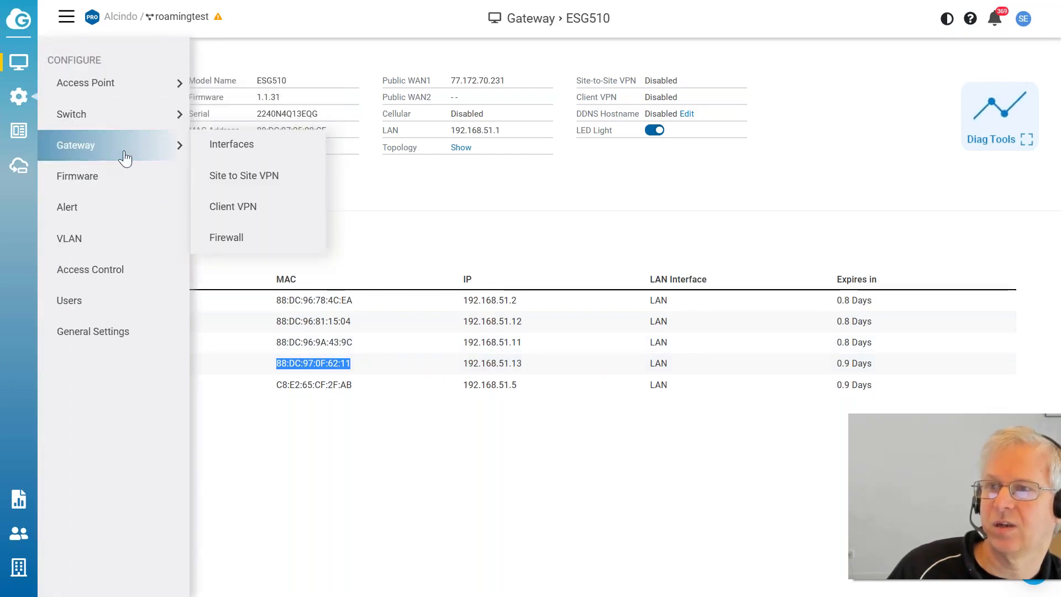
pyautogui.click(224, 157)
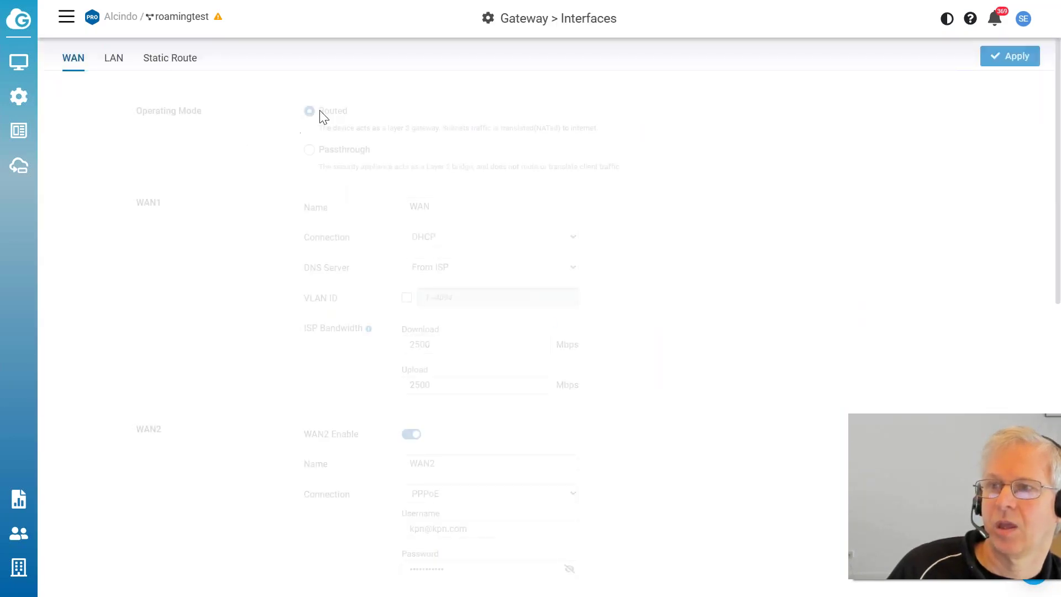
pyautogui.click(109, 66)
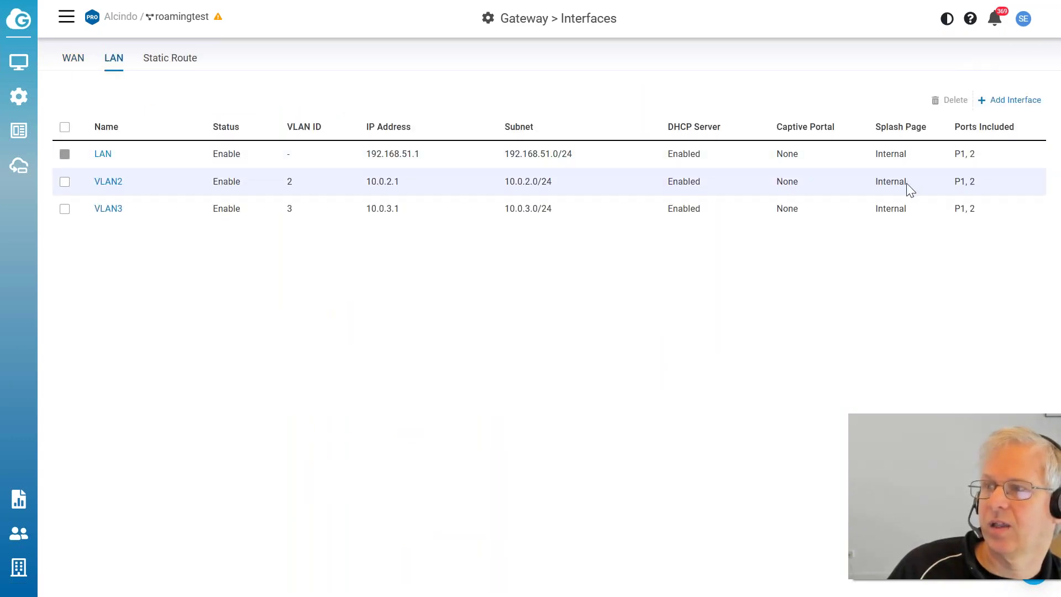
pyautogui.click(108, 182)
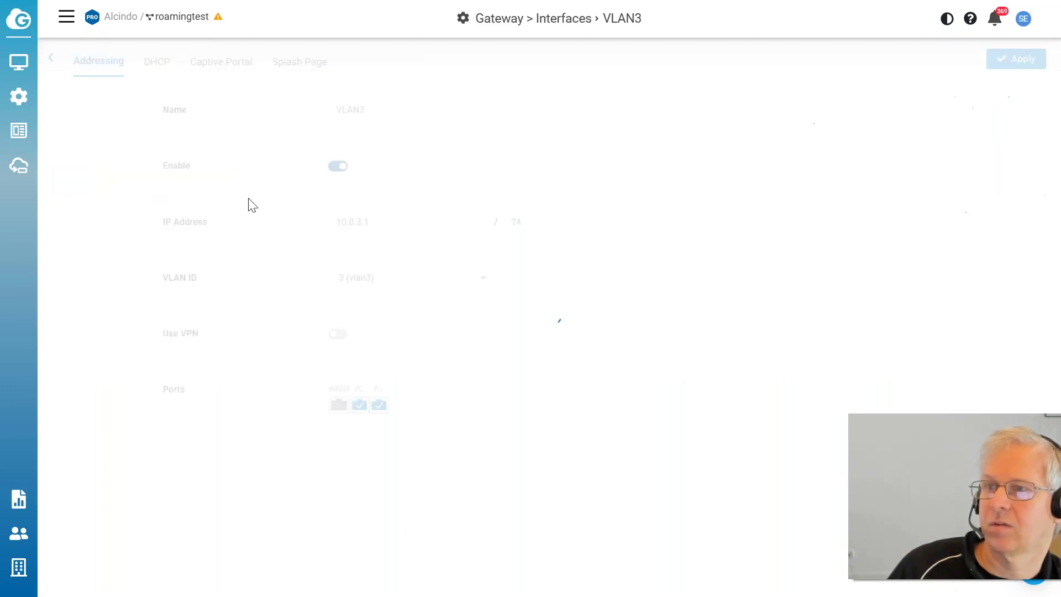
pyautogui.click(154, 63)
pyautogui.click(492, 317)
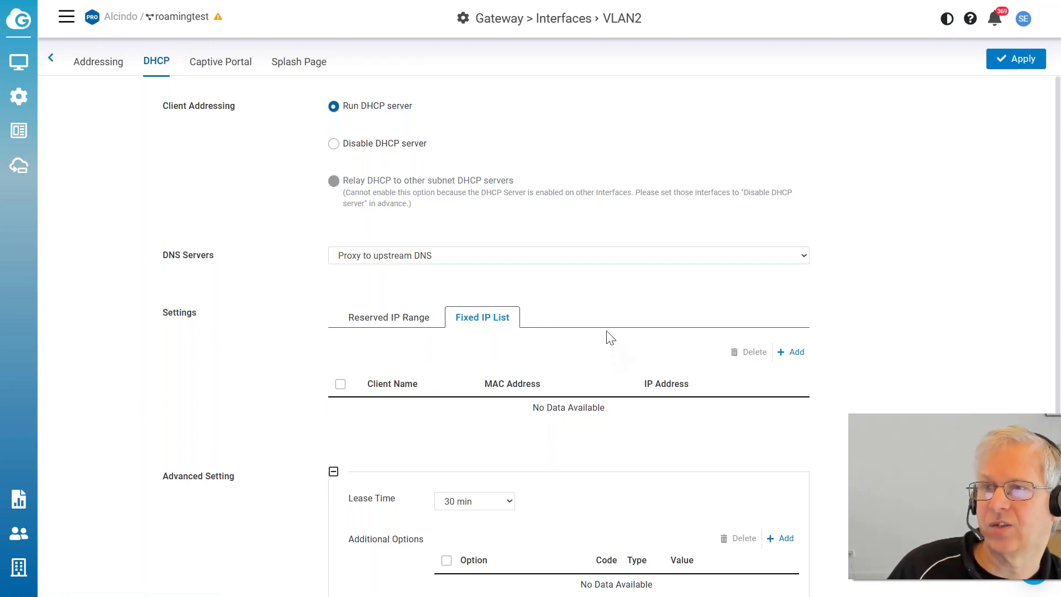
# Step: Check the ESG510 gateway's DHCP leases for the IP address and LAN interface of each client
pyautogui.moveTo(24, 60)
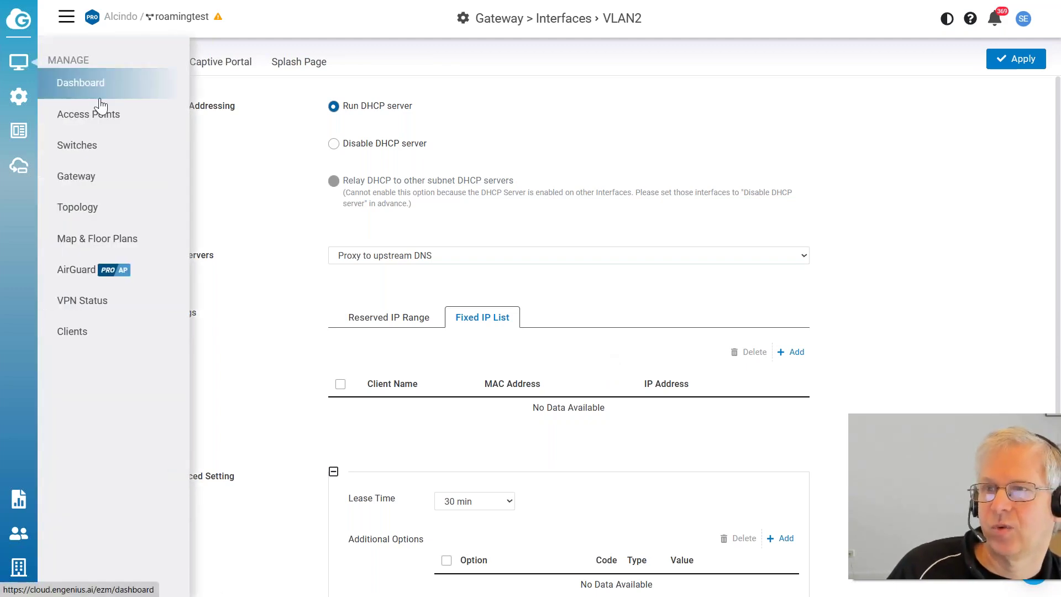
pyautogui.click(106, 177)
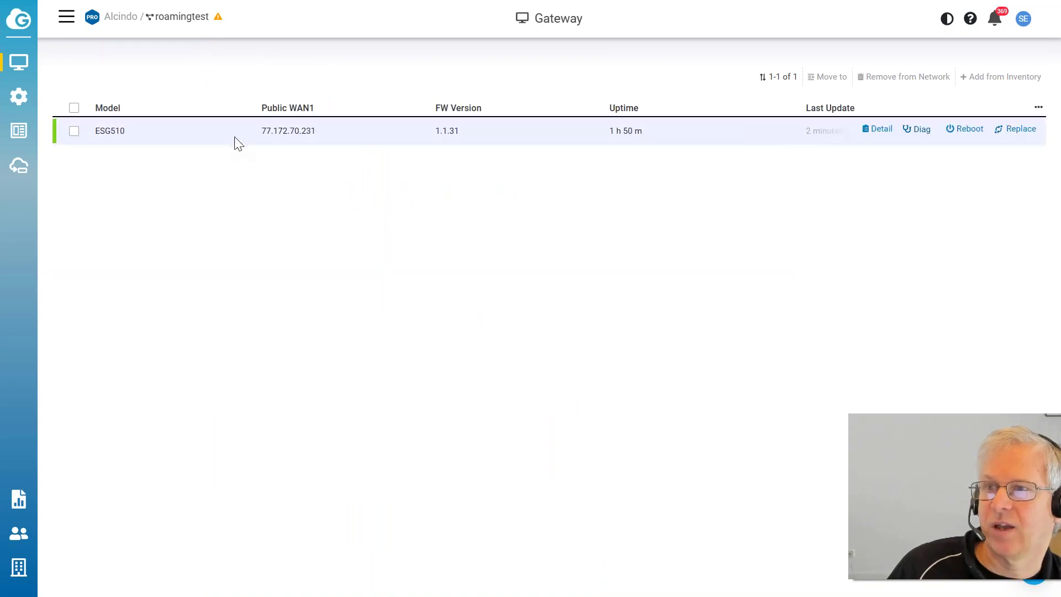
pyautogui.click(889, 131)
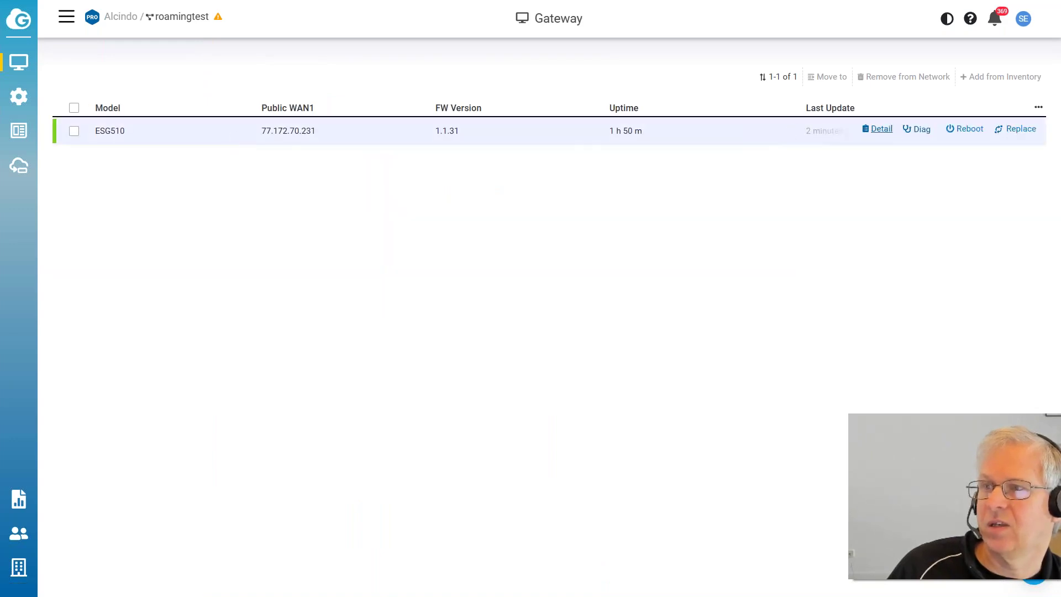
pyautogui.click(171, 199)
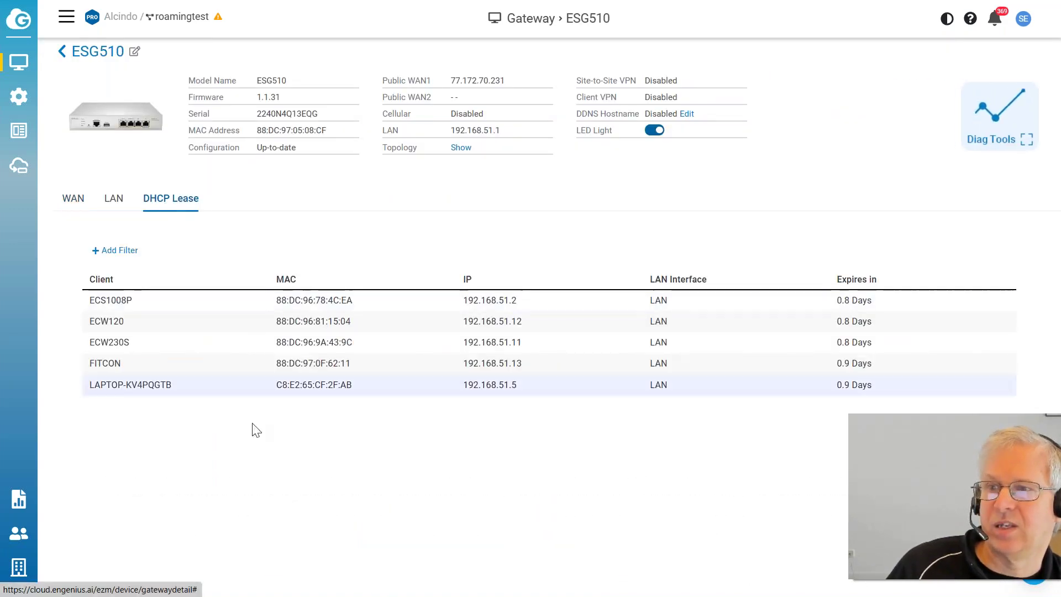
# Step: Examine the tagged and untagged port assignments of the ECS1008P switch in its VLAN and port settings
pyautogui.moveTo(25, 104)
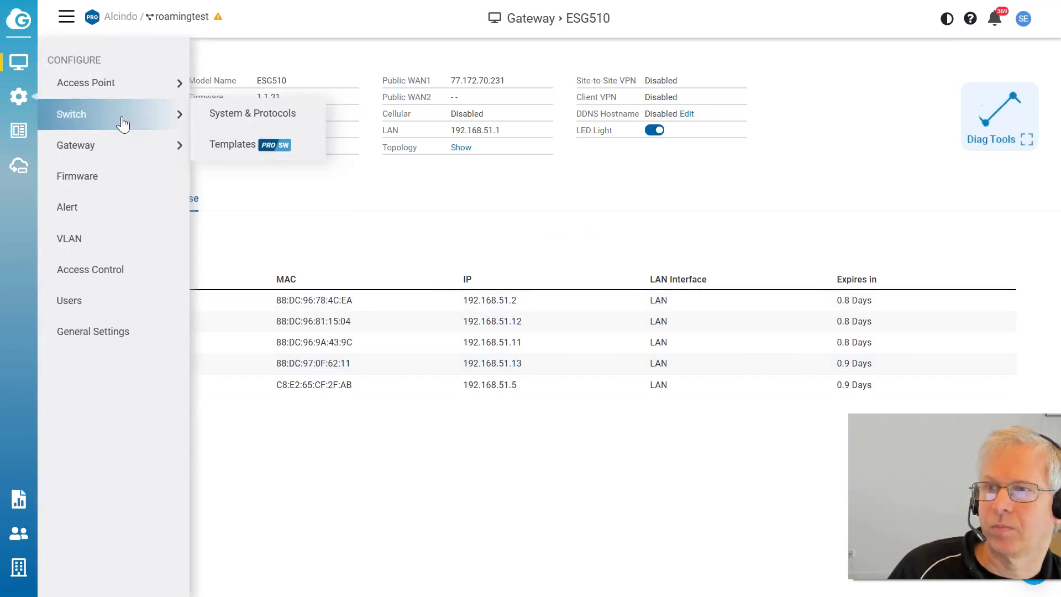
pyautogui.moveTo(18, 62)
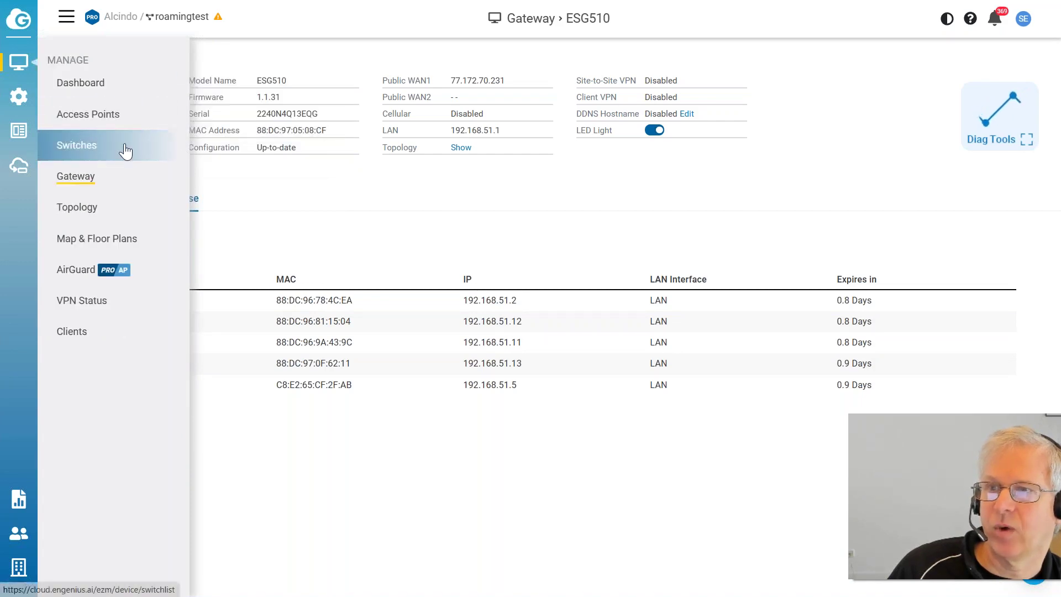
pyautogui.click(124, 145)
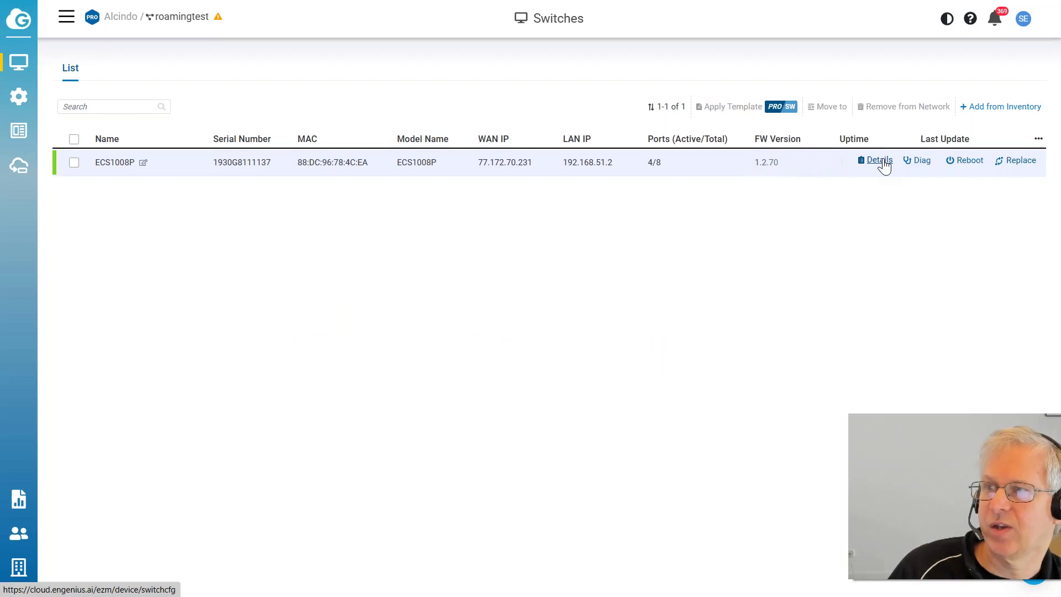
pyautogui.click(880, 161)
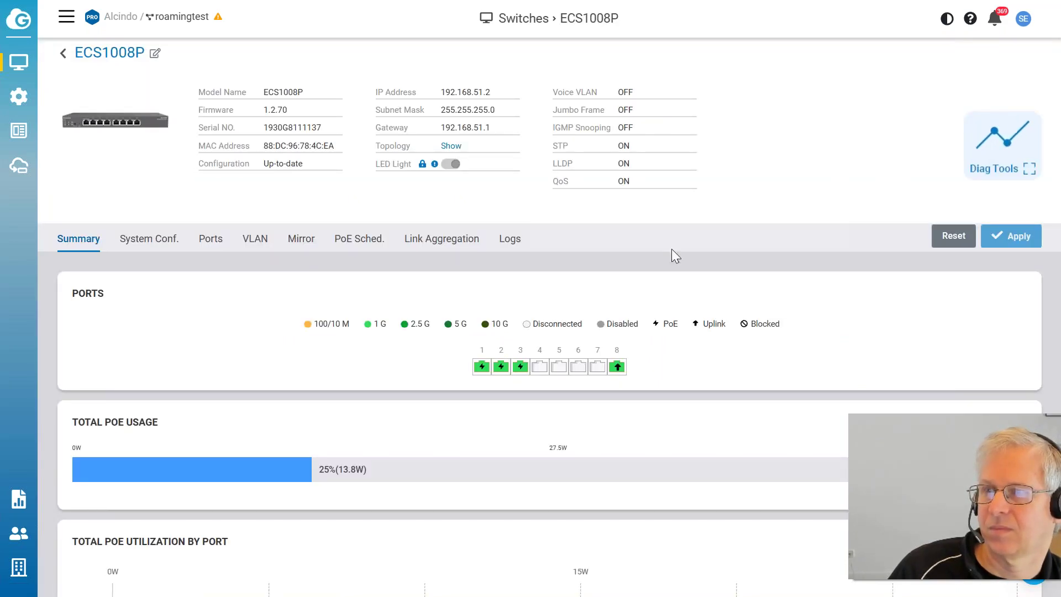
pyautogui.click(258, 243)
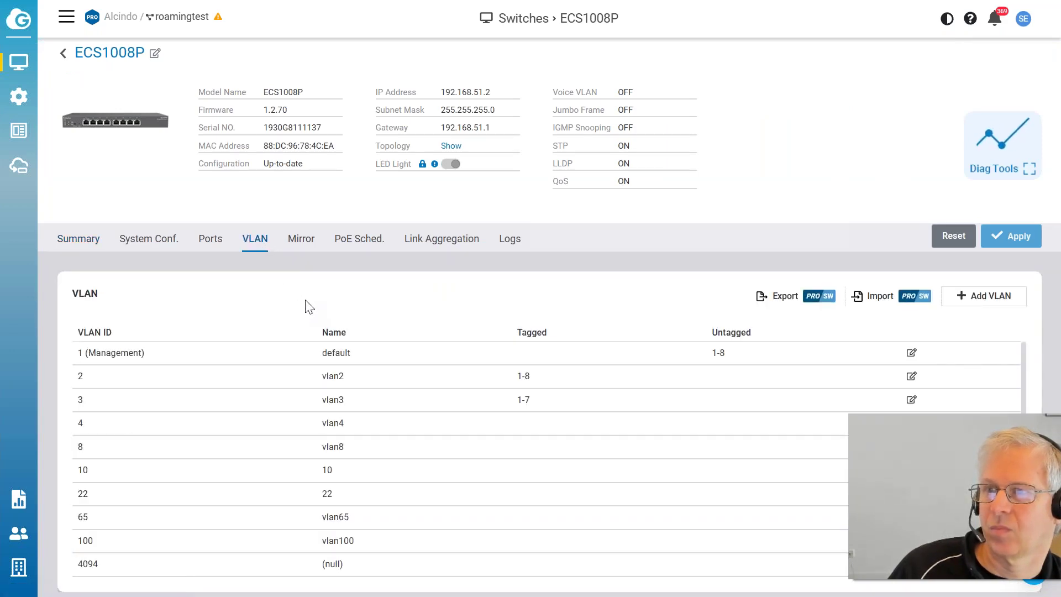
pyautogui.click(210, 240)
pyautogui.click(266, 245)
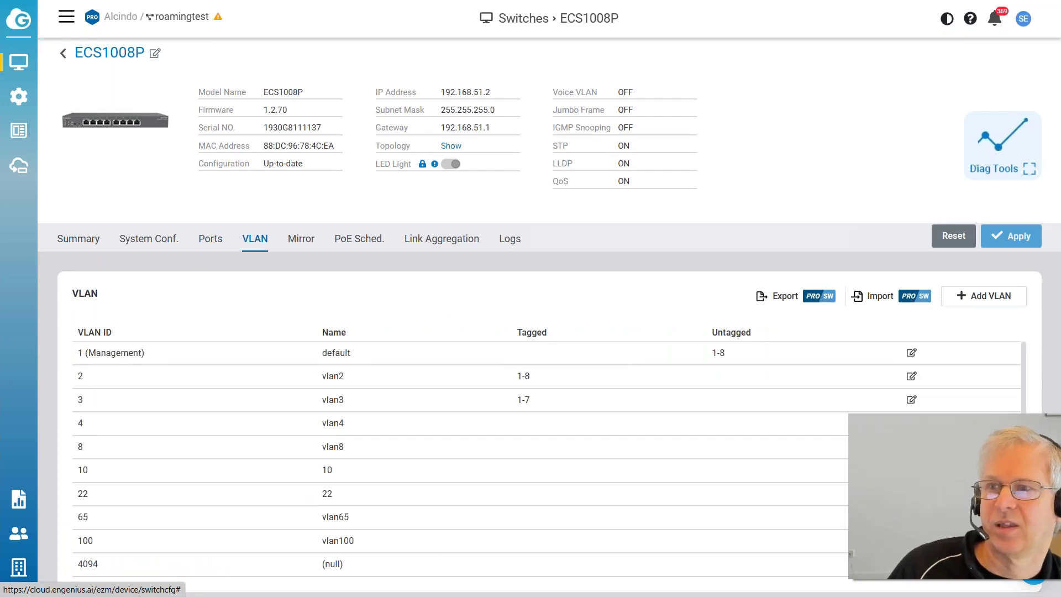
pyautogui.click(210, 239)
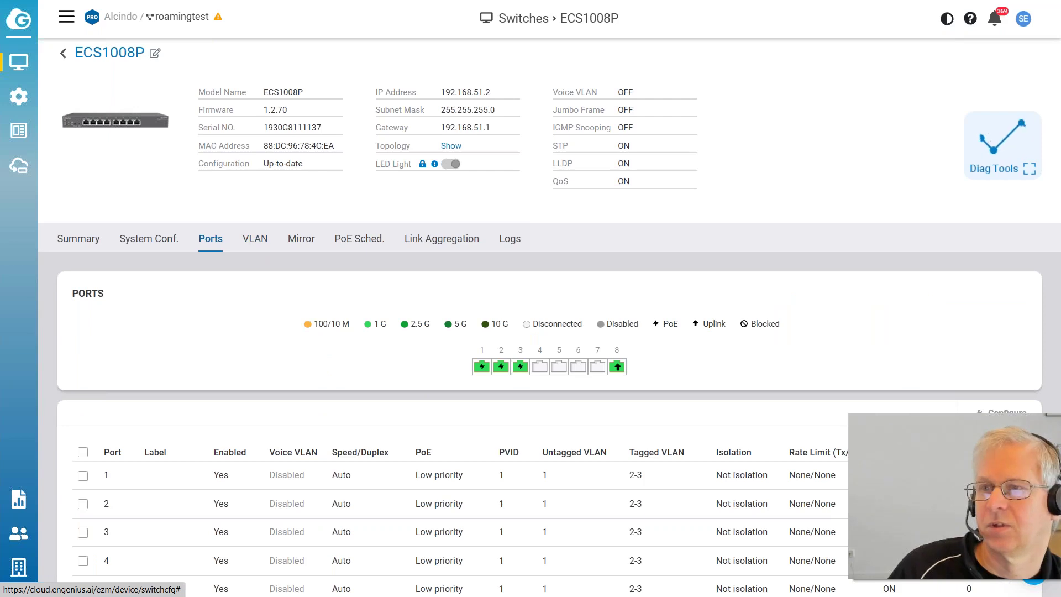
pyautogui.click(253, 240)
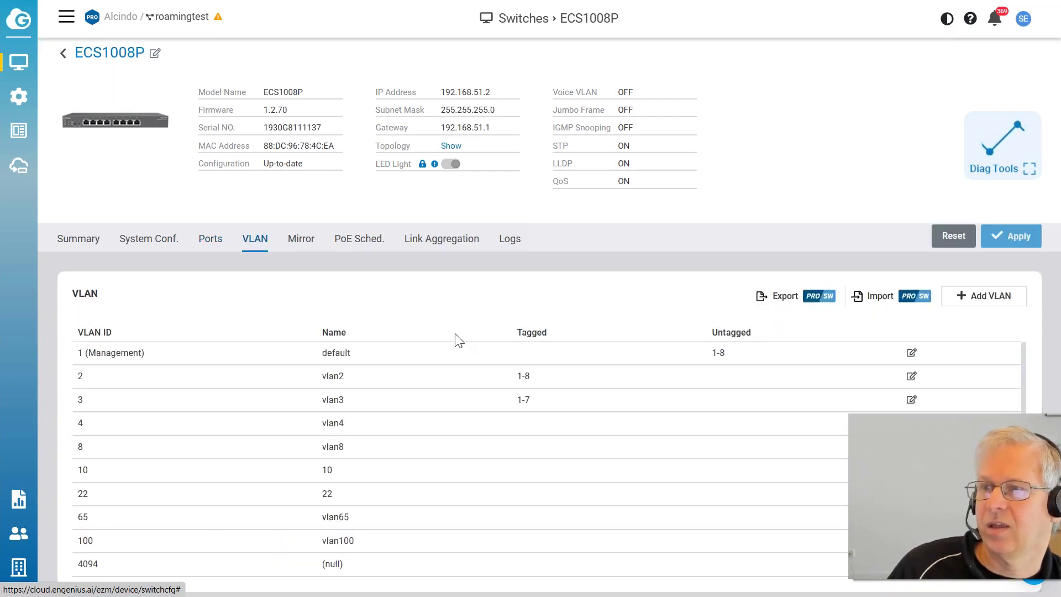
pyautogui.scroll(-1, 840, 423)
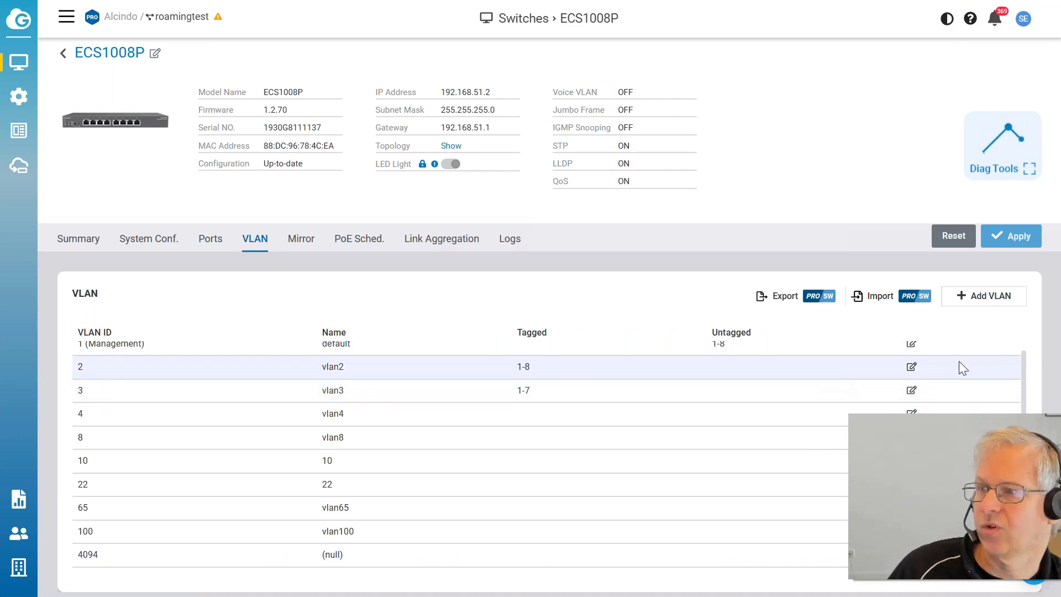
pyautogui.scroll(1, 913, 356)
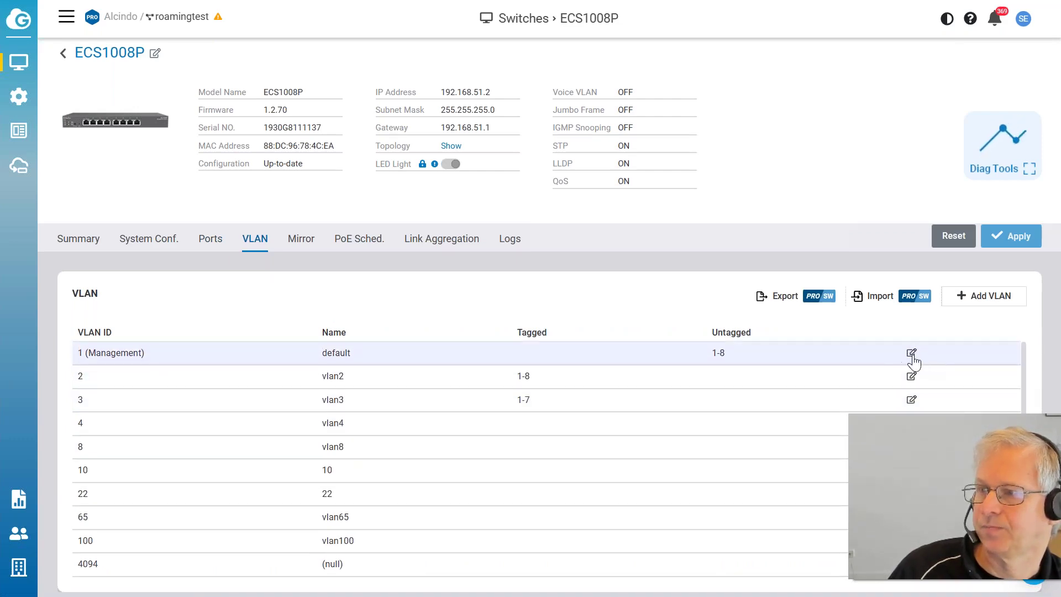
# Step: Try to set the untagged ports of the ECS1008P's default management VLAN 1 to 1-4,6-8
pyautogui.click(912, 354)
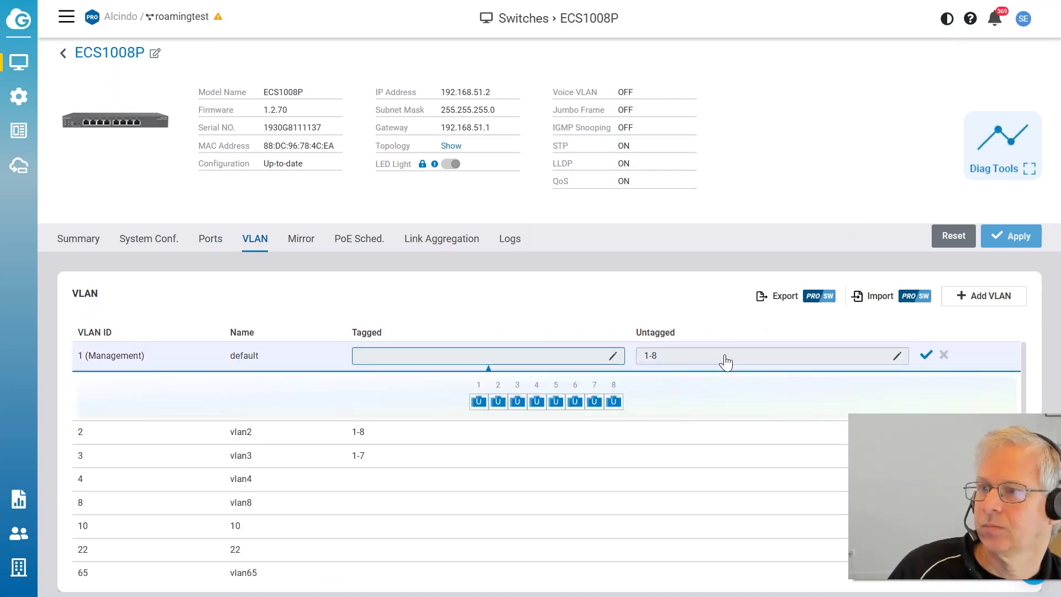
pyautogui.click(897, 358)
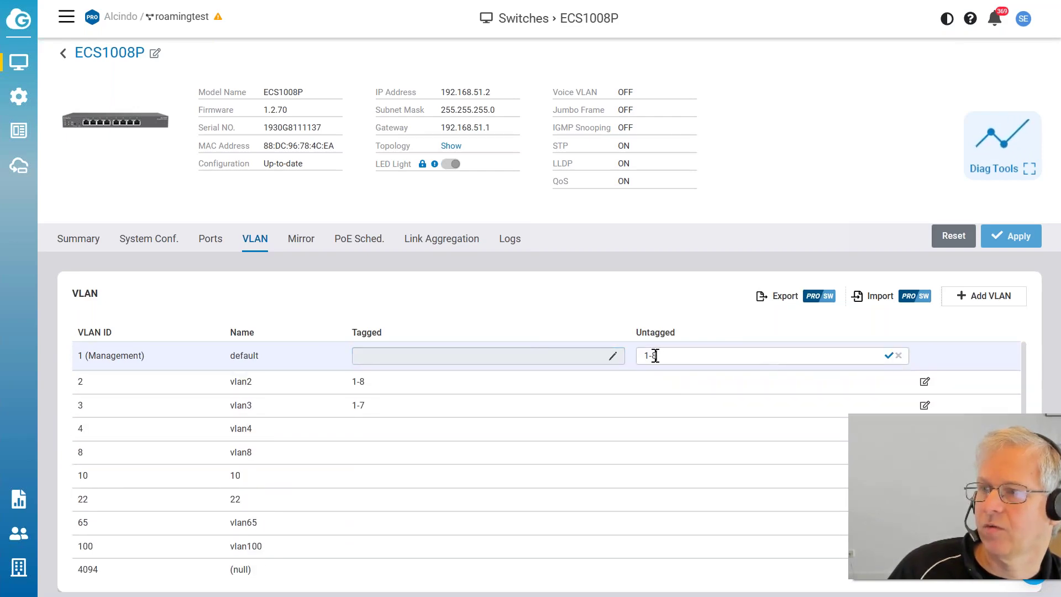
pyautogui.moveTo(659, 355); pyautogui.dragTo(649, 355)
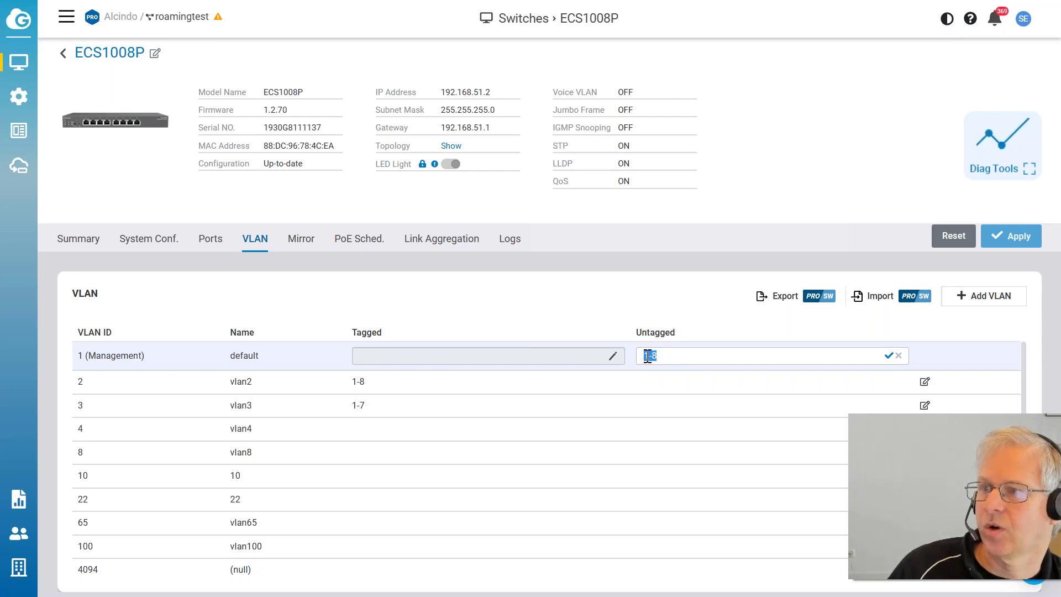
pyautogui.press('BackSpace')
pyautogui.write('1')
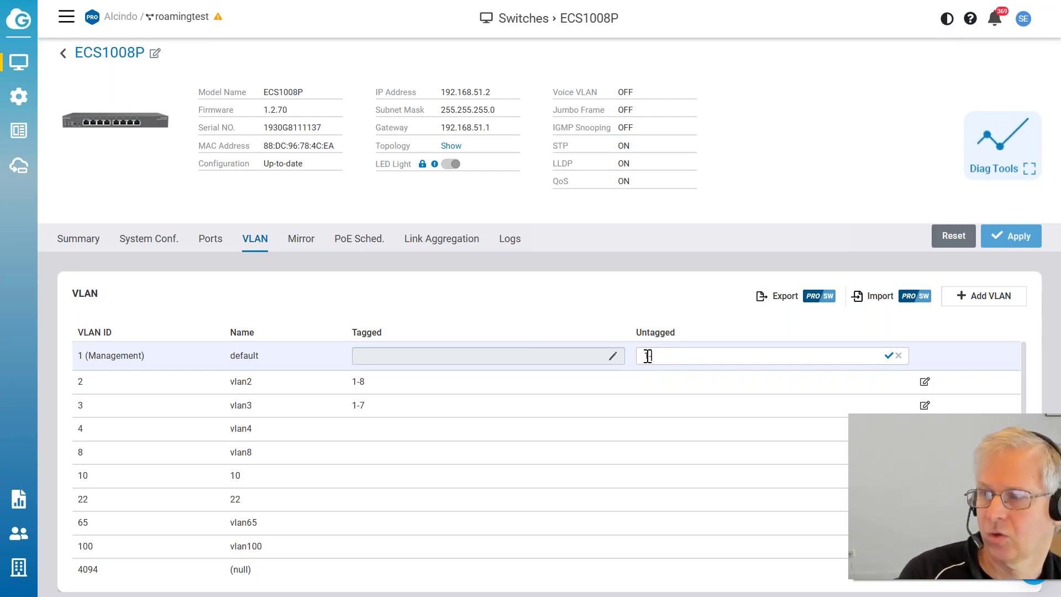
pyautogui.write('-4')
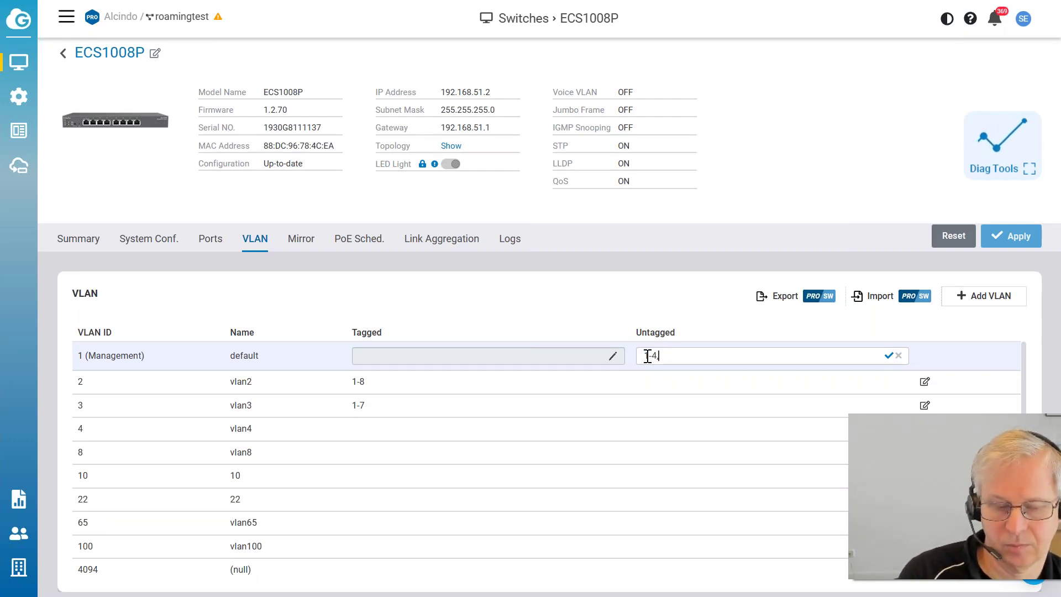
pyautogui.write(',6')
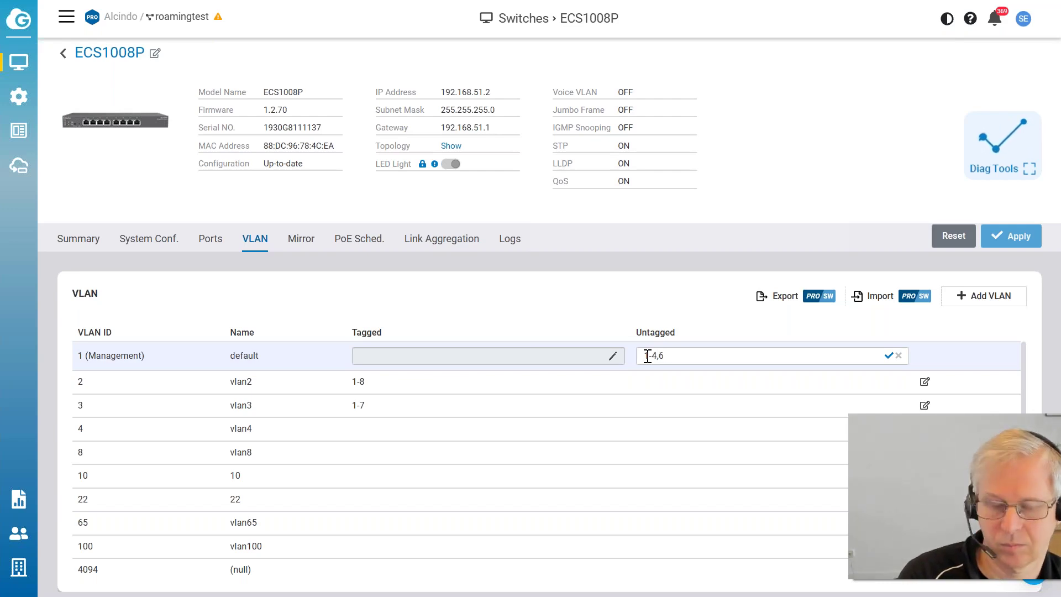
pyautogui.write('-8')
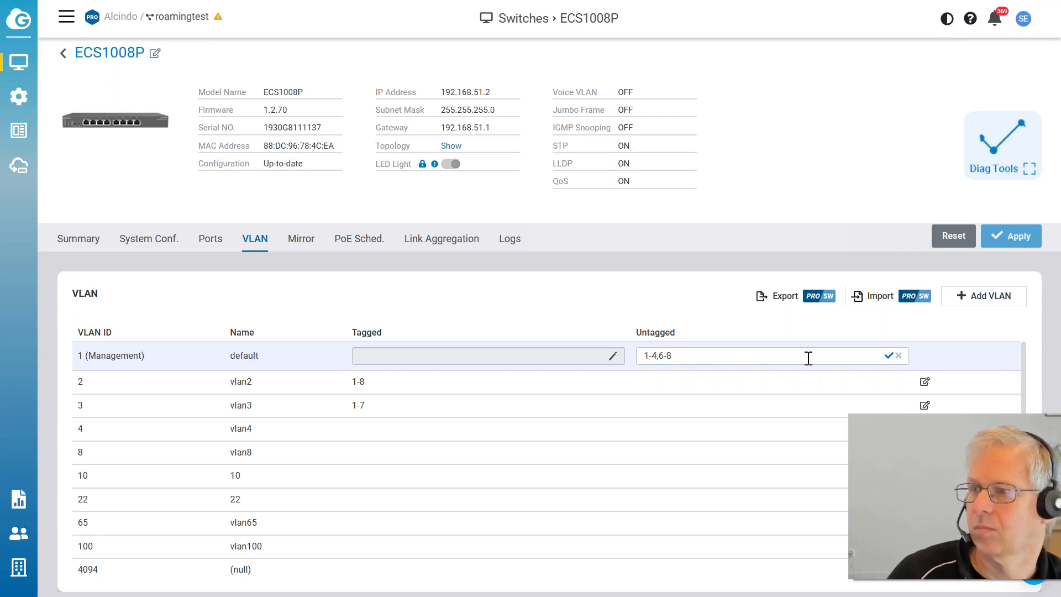
pyautogui.click(888, 355)
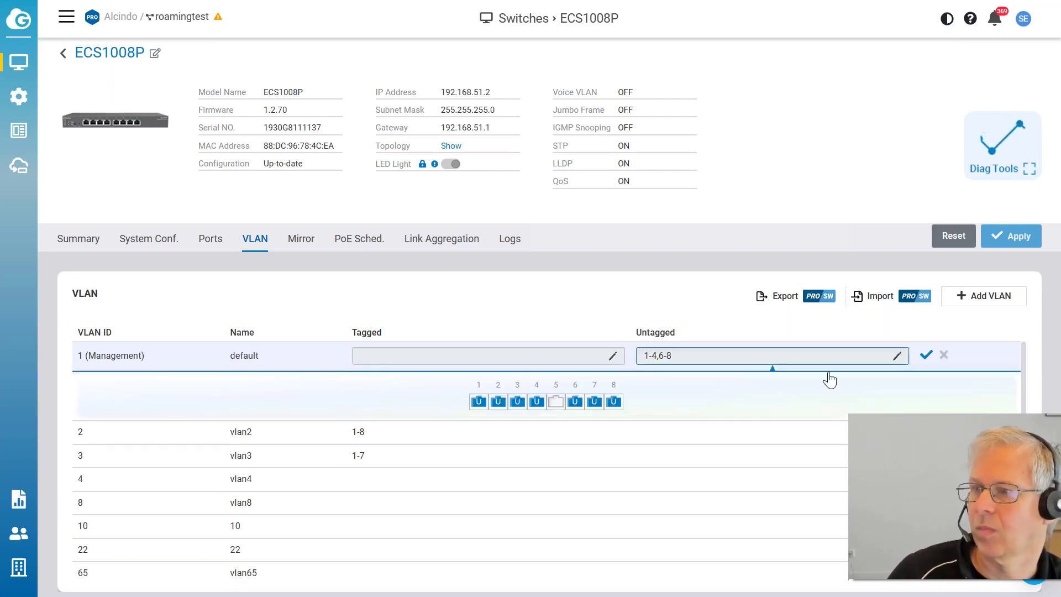
# Step: Set the untagged port of VLAN 4 (vlan4) on the ECS1008P switch to 5
pyautogui.scroll(-1, 695, 449)
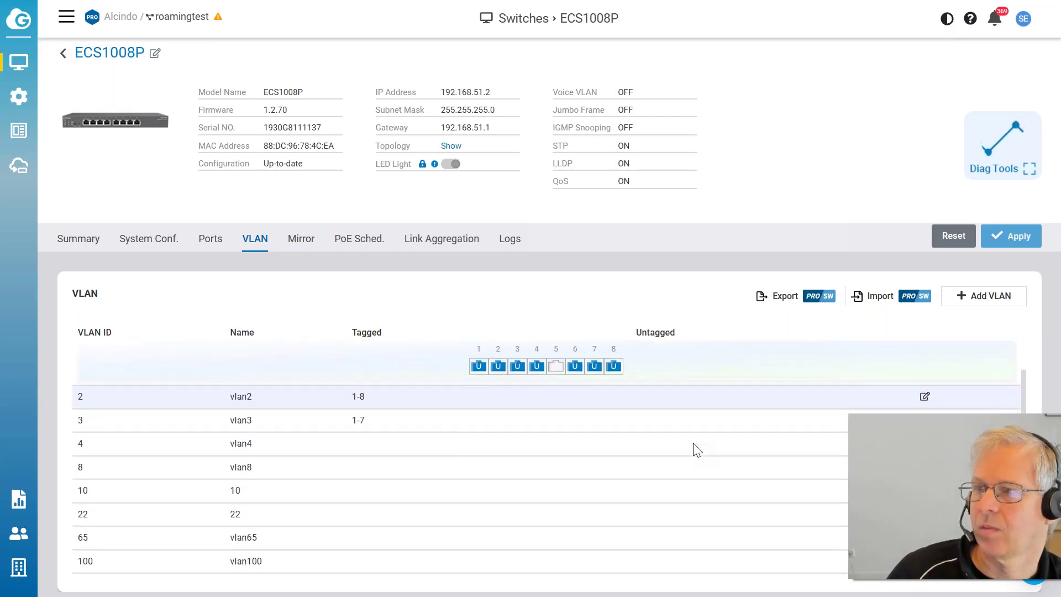
pyautogui.scroll(-1, 832, 440)
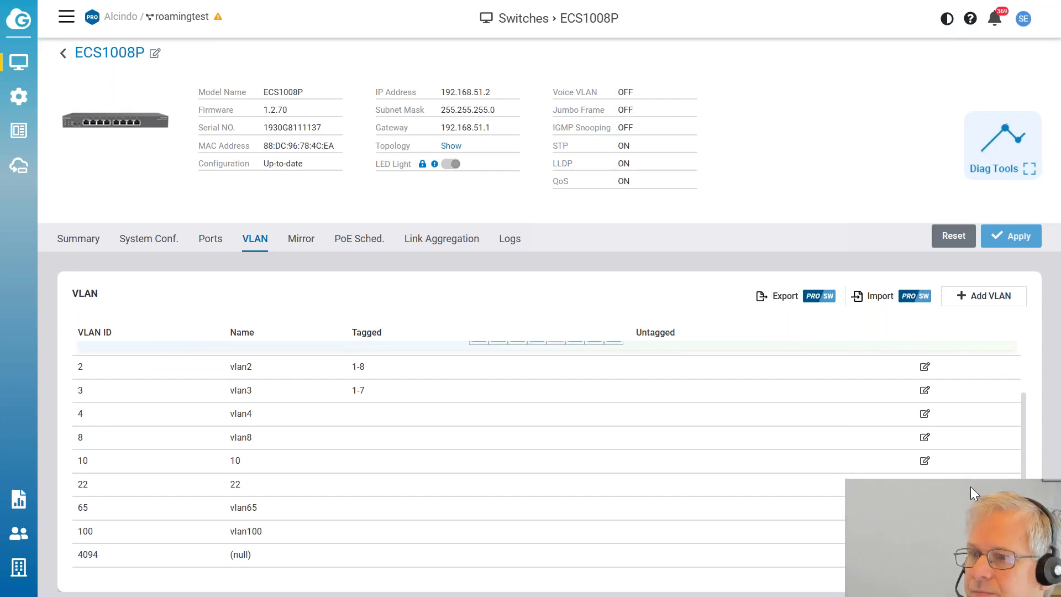
pyautogui.click(924, 414)
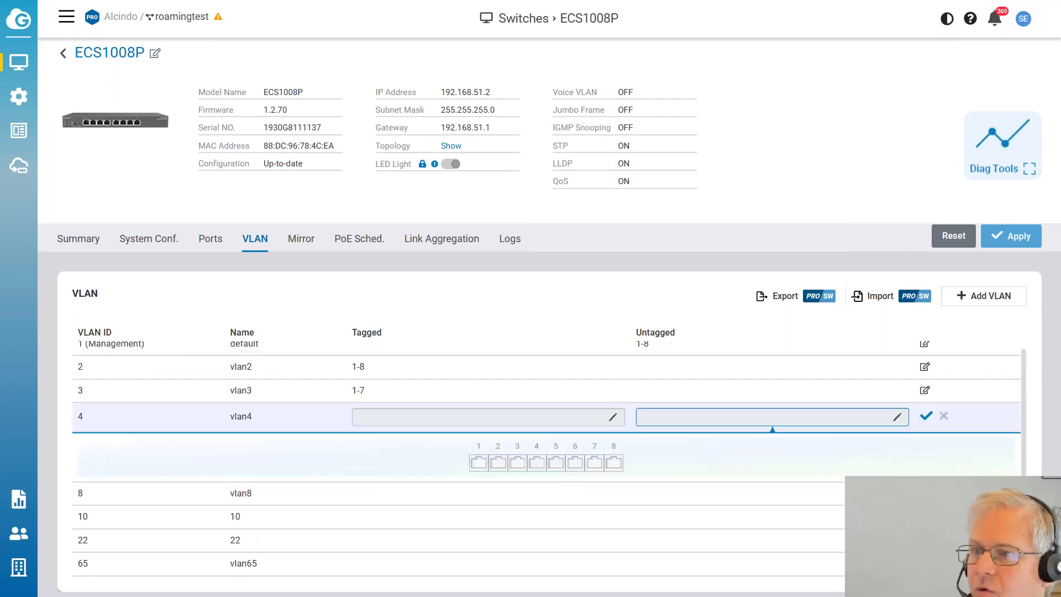
pyautogui.click(896, 417)
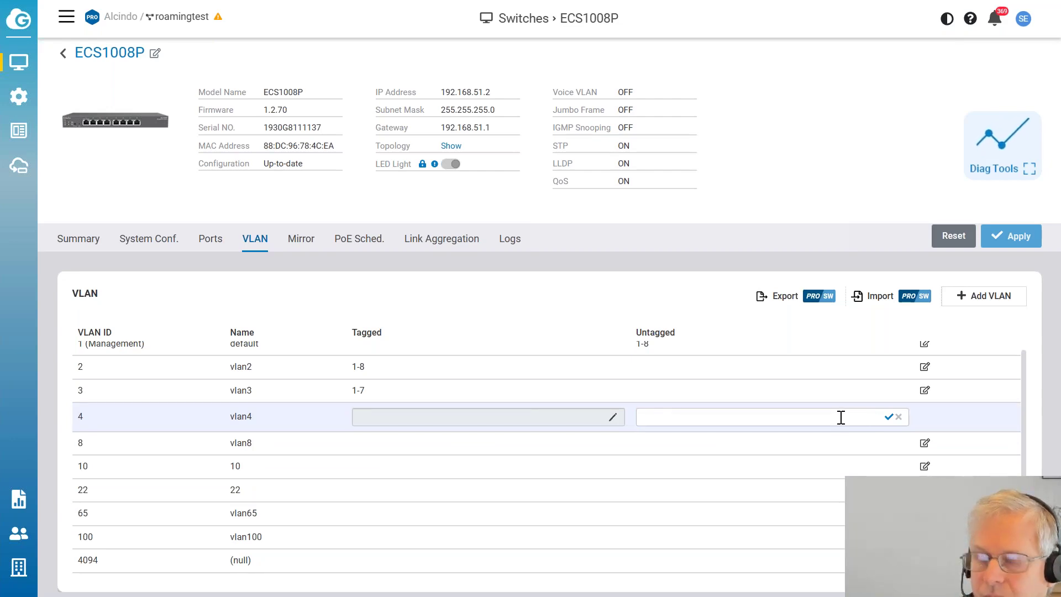
pyautogui.write('5')
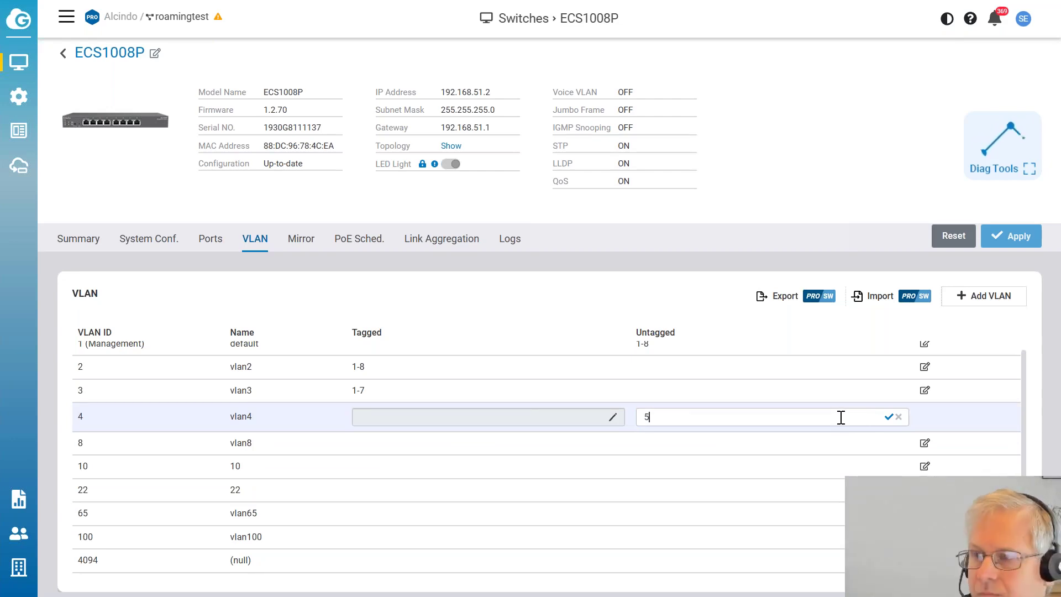
pyautogui.click(888, 416)
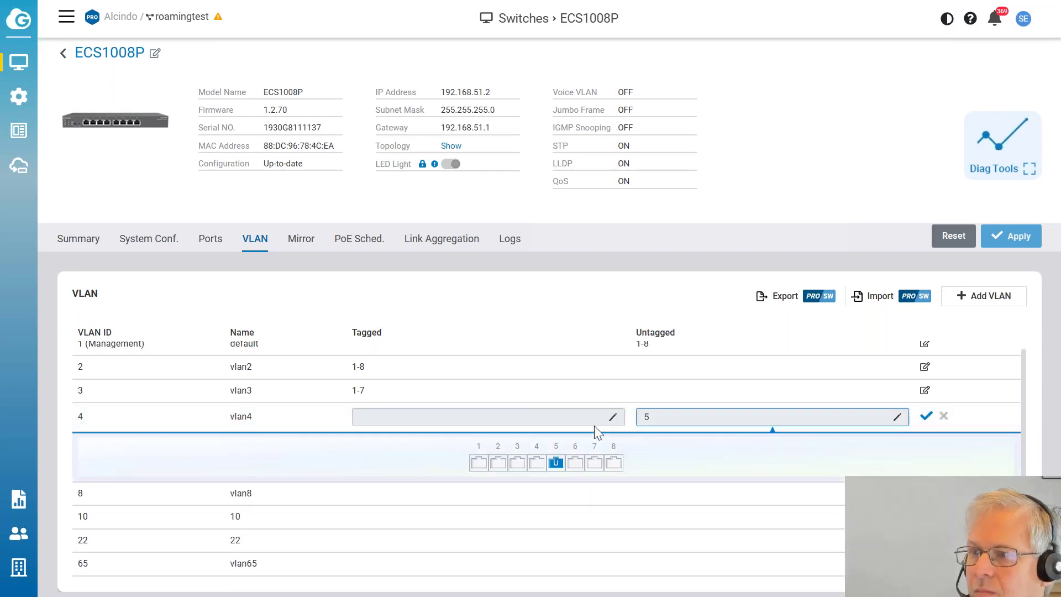
# Step: Set port 8 as the tagged port of VLAN 4 and accept the row's changes
pyautogui.click(612, 417)
pyautogui.write('1')
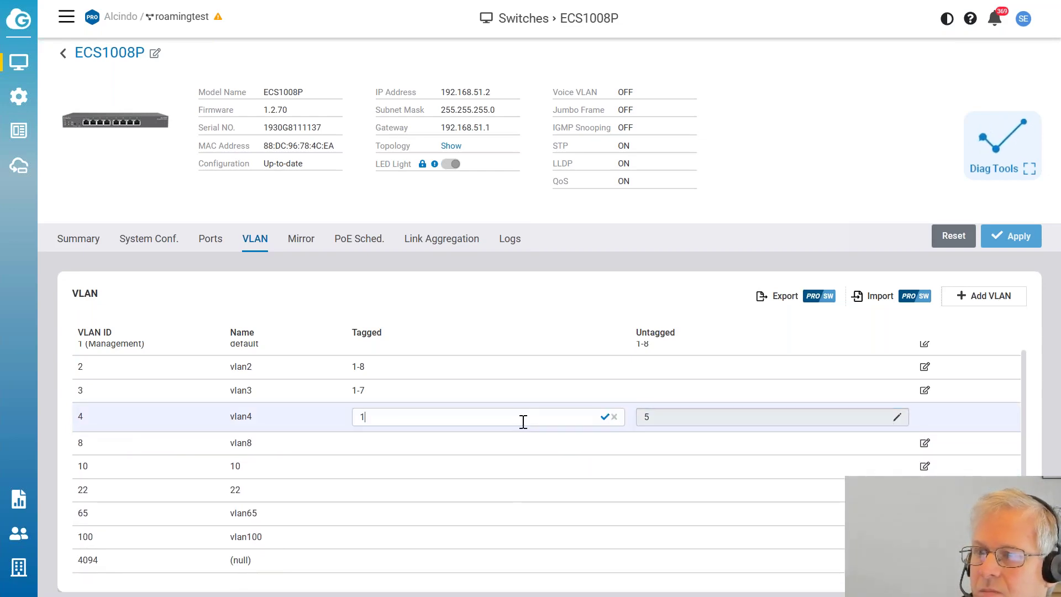
pyautogui.press('BackSpace')
pyautogui.write('8')
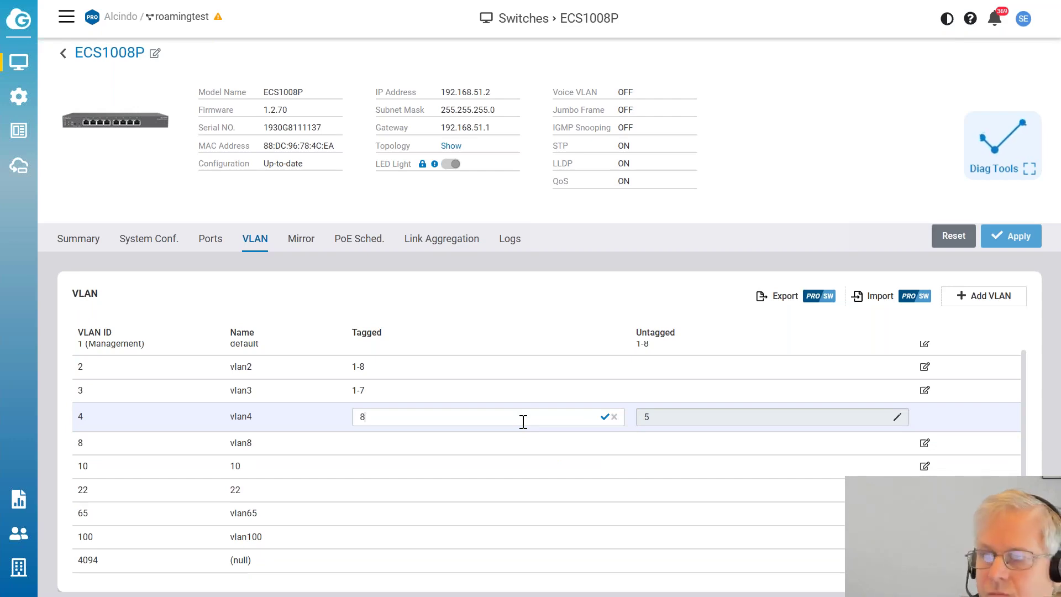
pyautogui.click(606, 418)
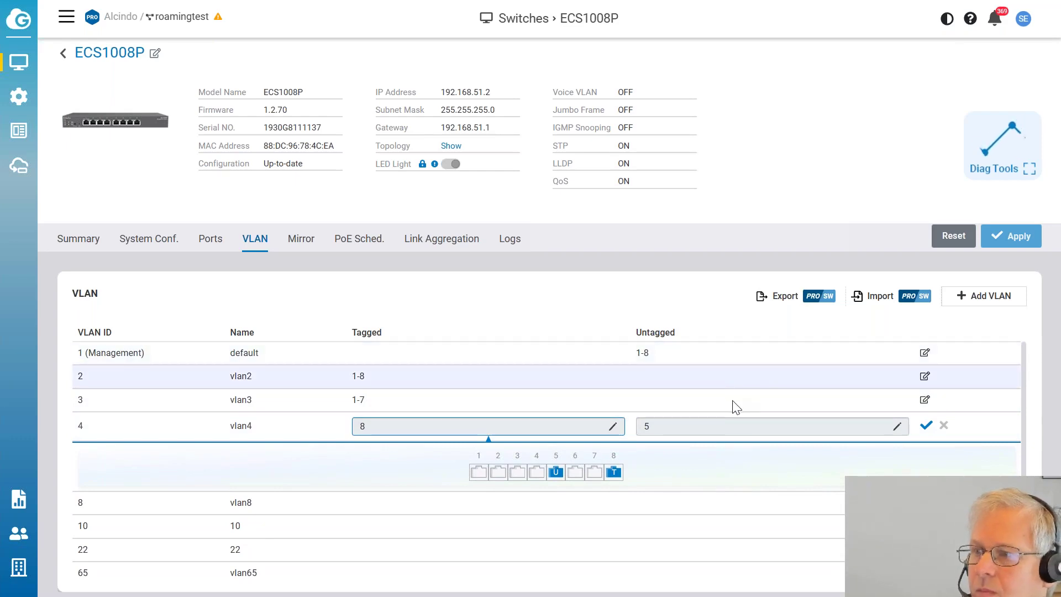
pyautogui.scroll(-1, 746, 412)
pyautogui.click(927, 391)
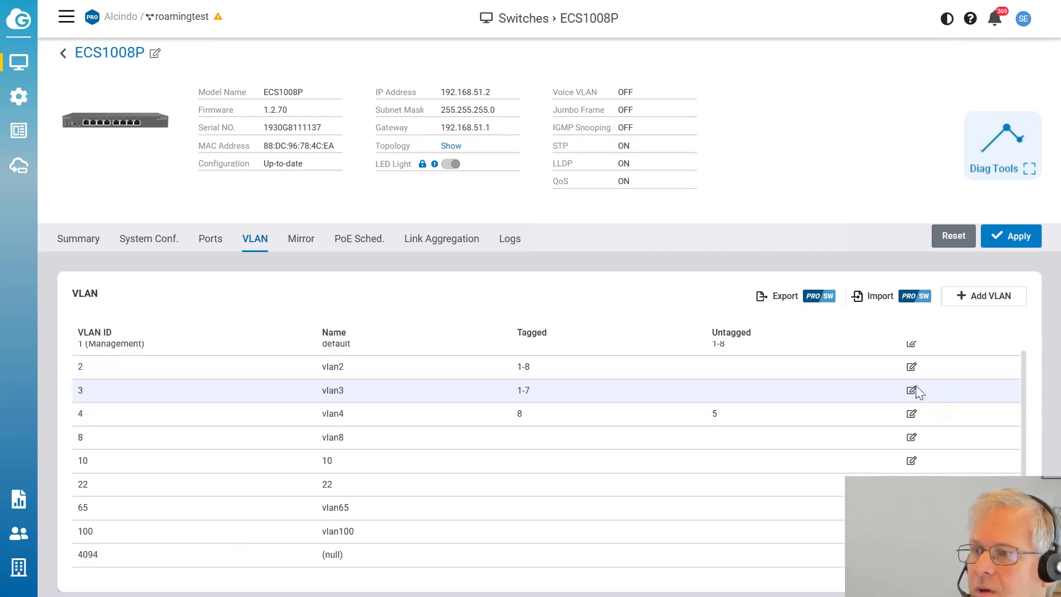
# Step: Remove port 5 from the untagged ports of the default management VLAN, leaving 1-4,6-8
pyautogui.click(911, 354)
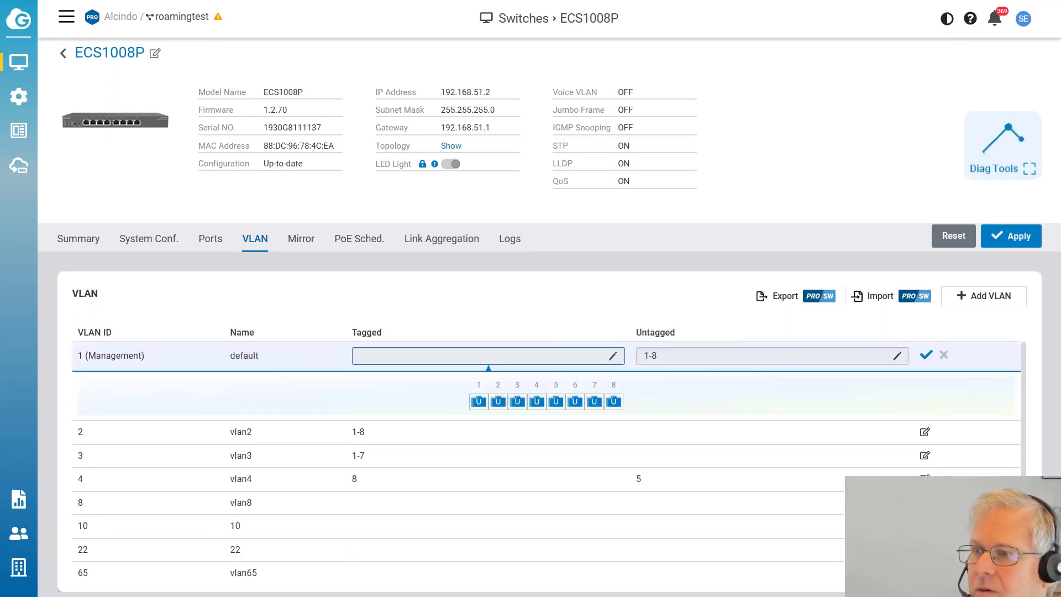
pyautogui.click(676, 365)
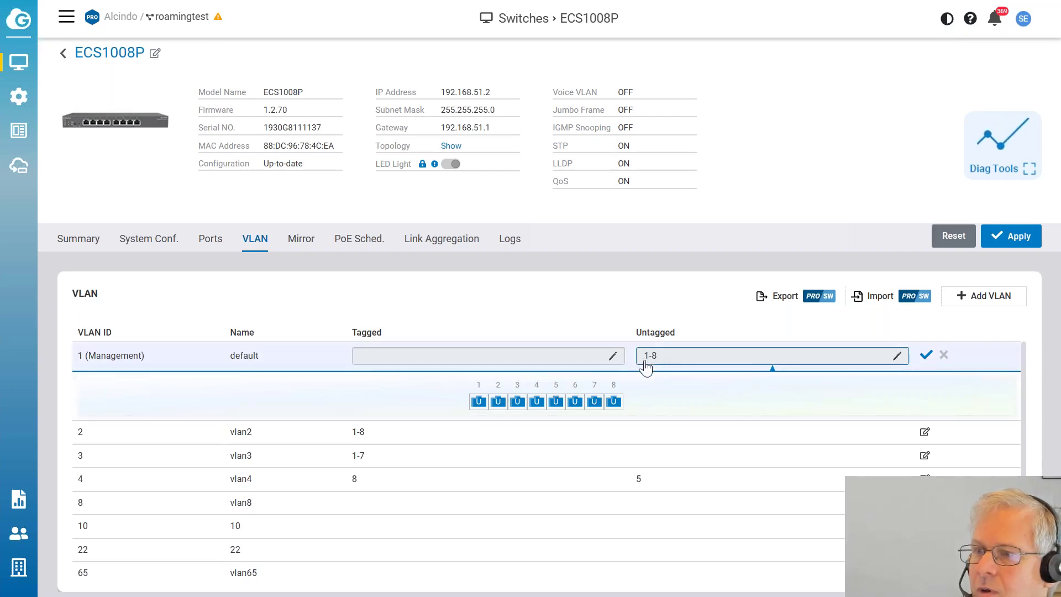
pyautogui.click(556, 403)
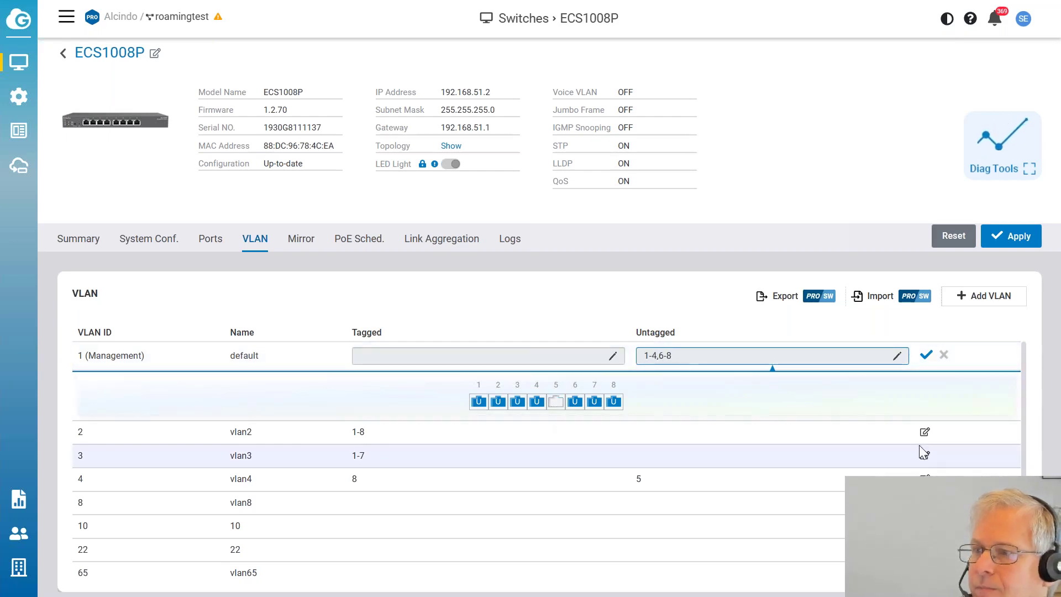
pyautogui.click(927, 356)
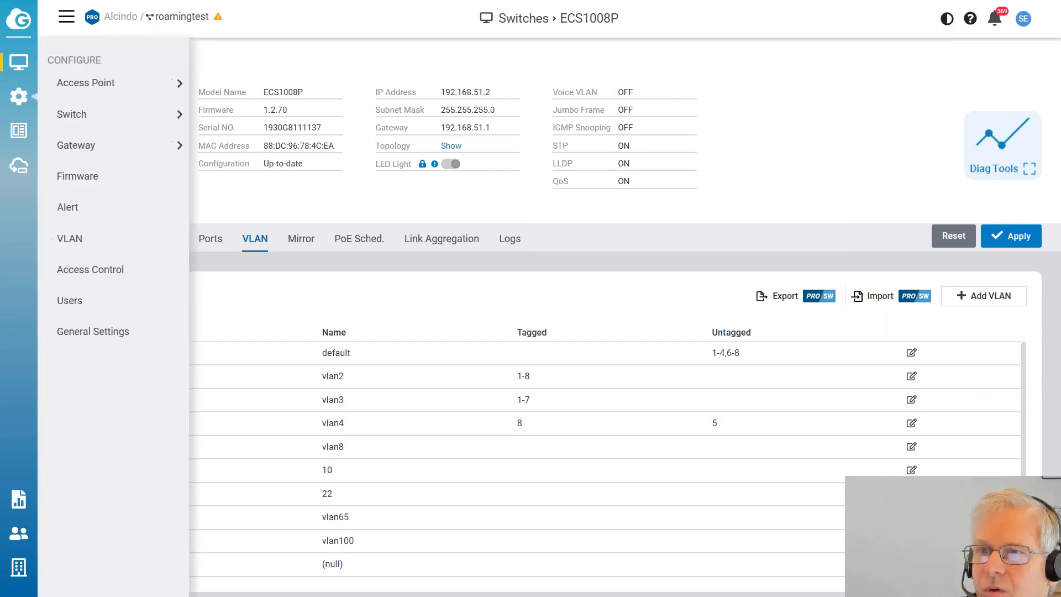
# Step: View the LAN information in the ESG510 gateway's details
pyautogui.moveTo(18, 62)
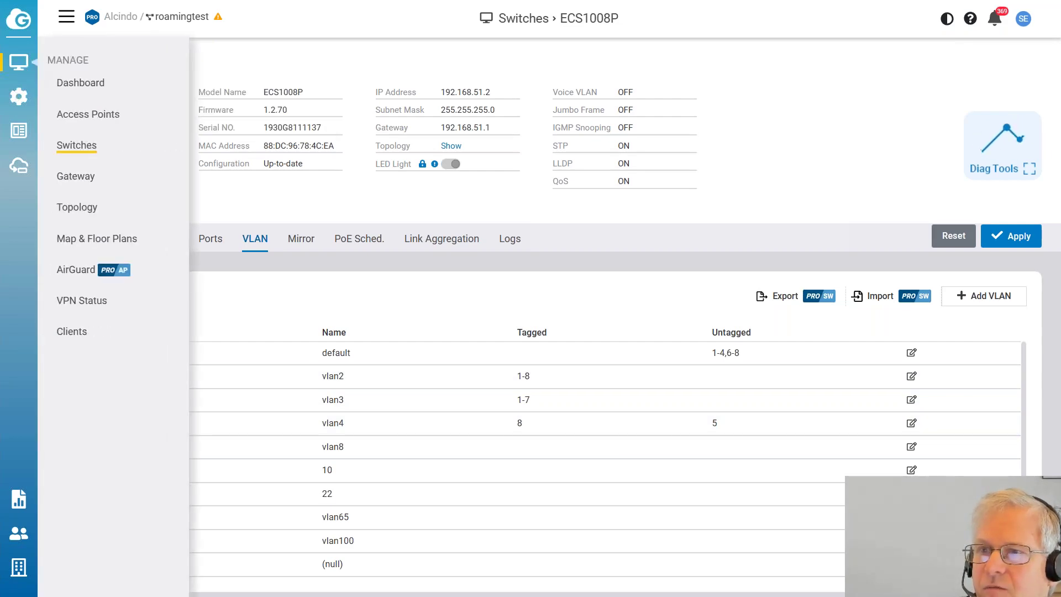
pyautogui.click(94, 181)
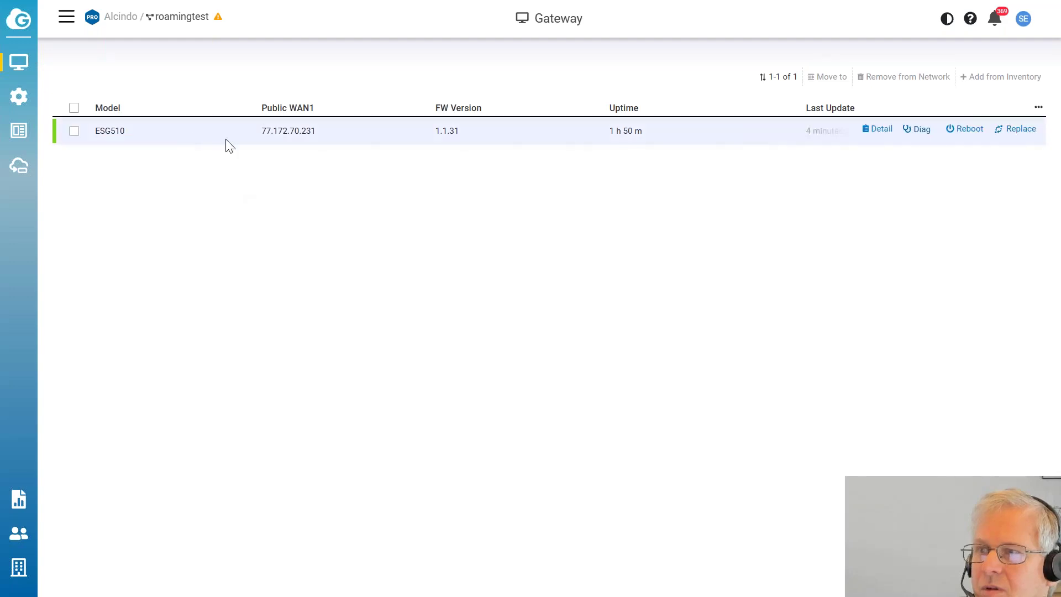
pyautogui.click(881, 131)
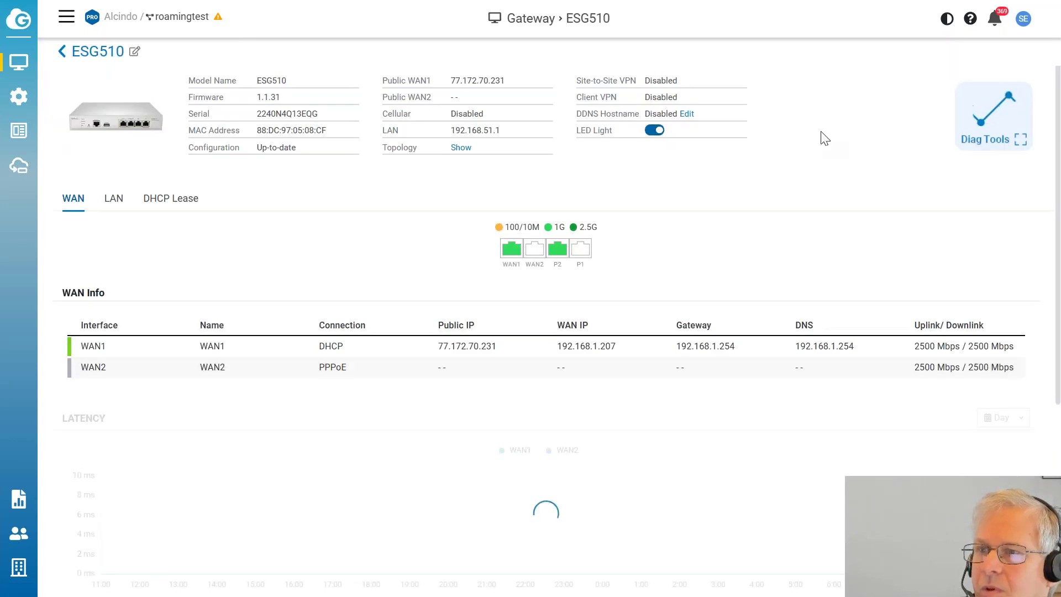
pyautogui.click(114, 200)
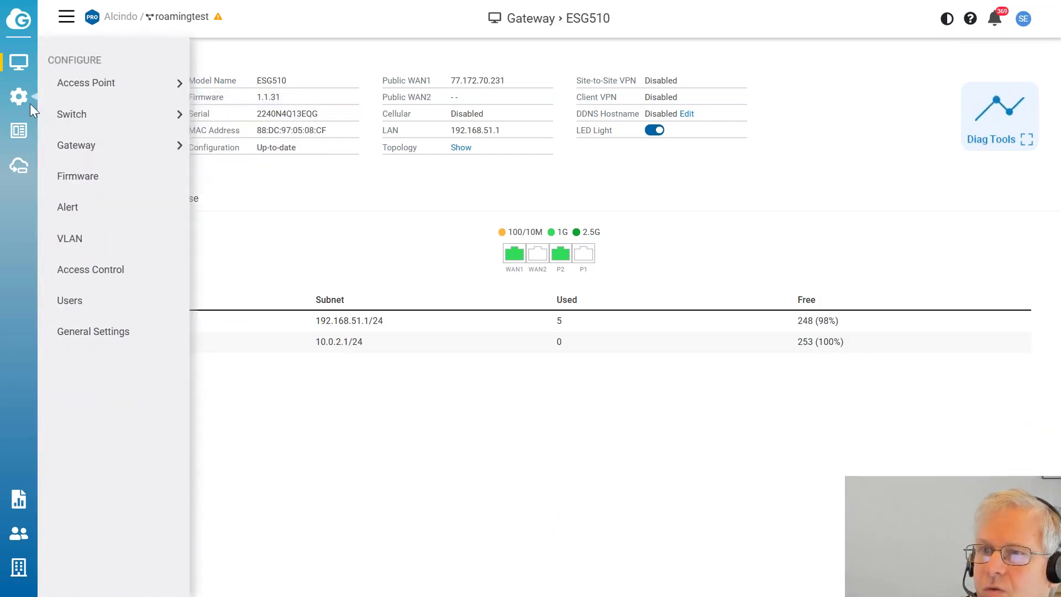
# Step: Start a new LAN interface in the gateway's interface configuration and name it vlan4
pyautogui.moveTo(27, 113)
pyautogui.moveTo(147, 158)
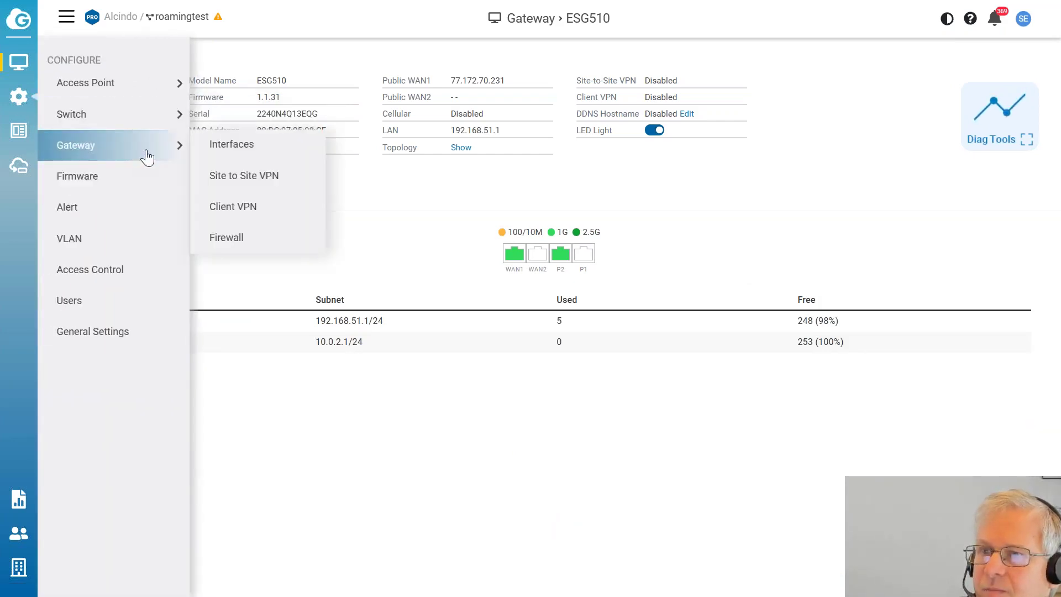
pyautogui.click(229, 154)
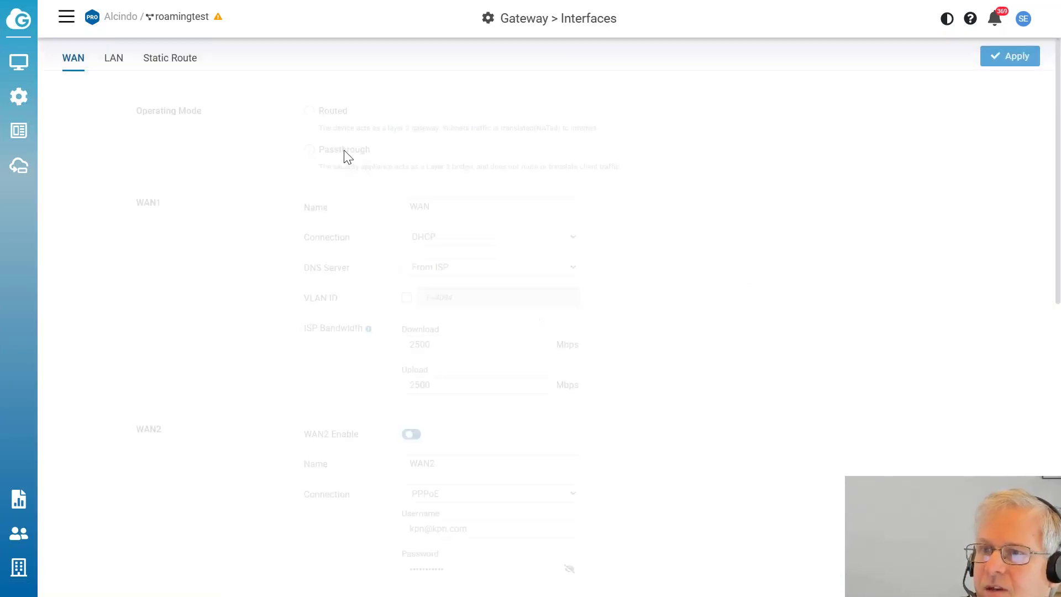
pyautogui.click(115, 60)
pyautogui.click(1013, 101)
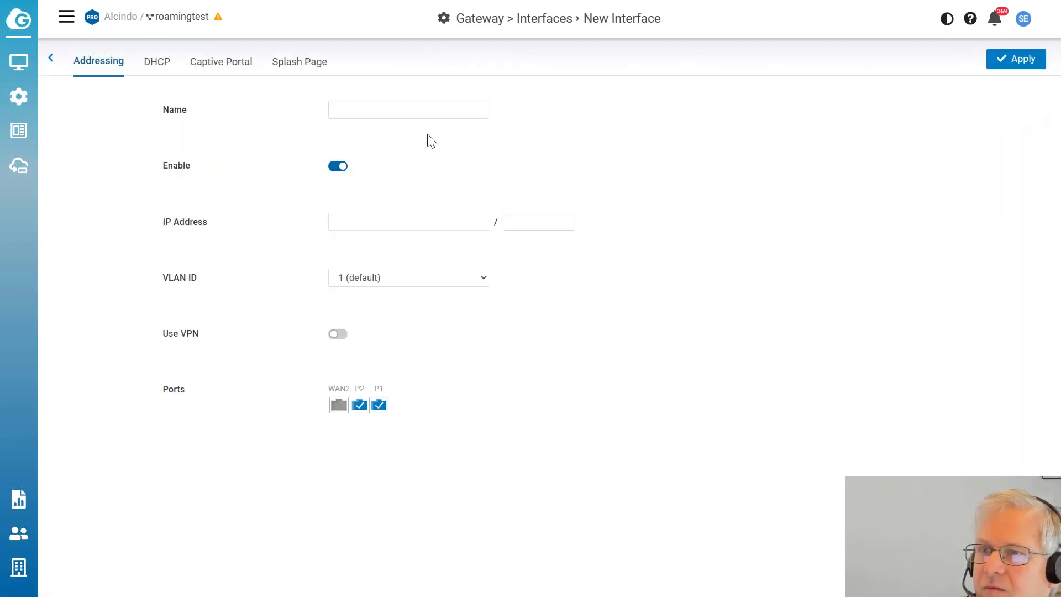
pyautogui.click(407, 114)
pyautogui.write('vlan4')
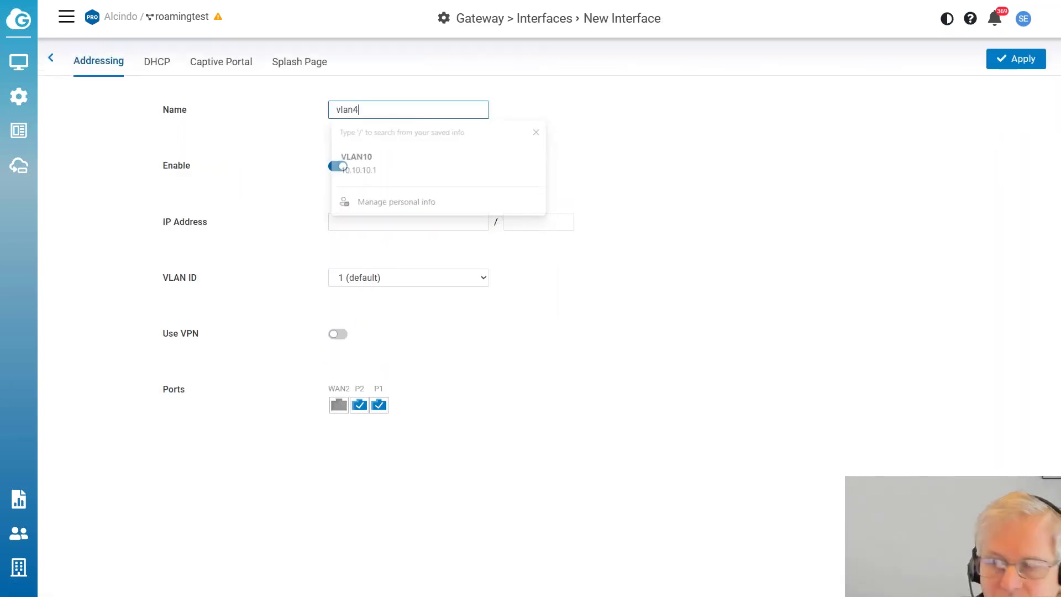
# Step: Give the new interface the address 10.0.4.1/24, assign VLAN ID 4 (vlan4), and apply the configuration
pyautogui.click(368, 224)
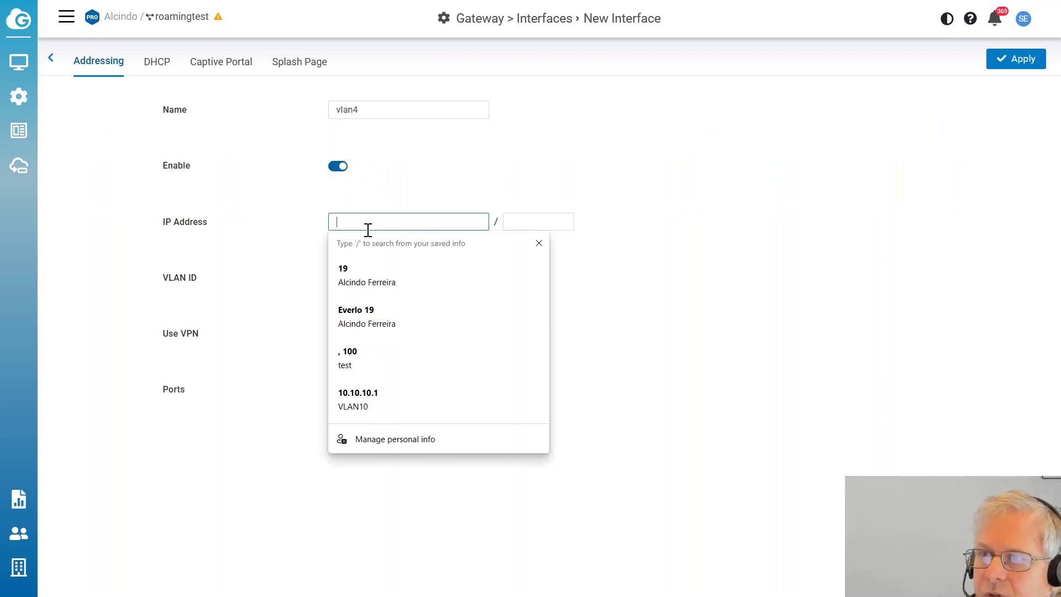
pyautogui.write('10.09')
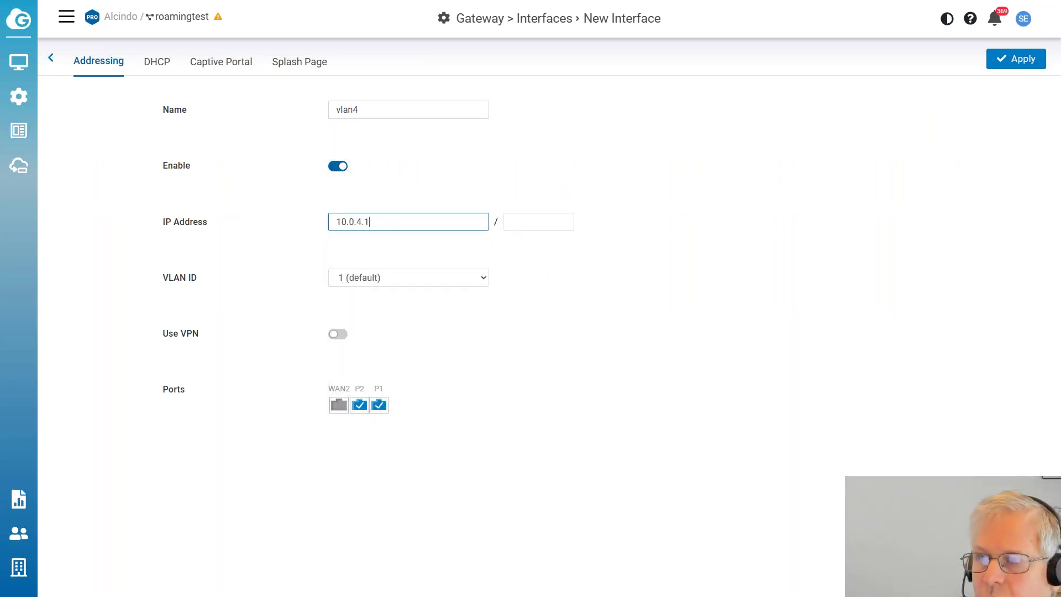
pyautogui.click(539, 221)
pyautogui.press('Tab')
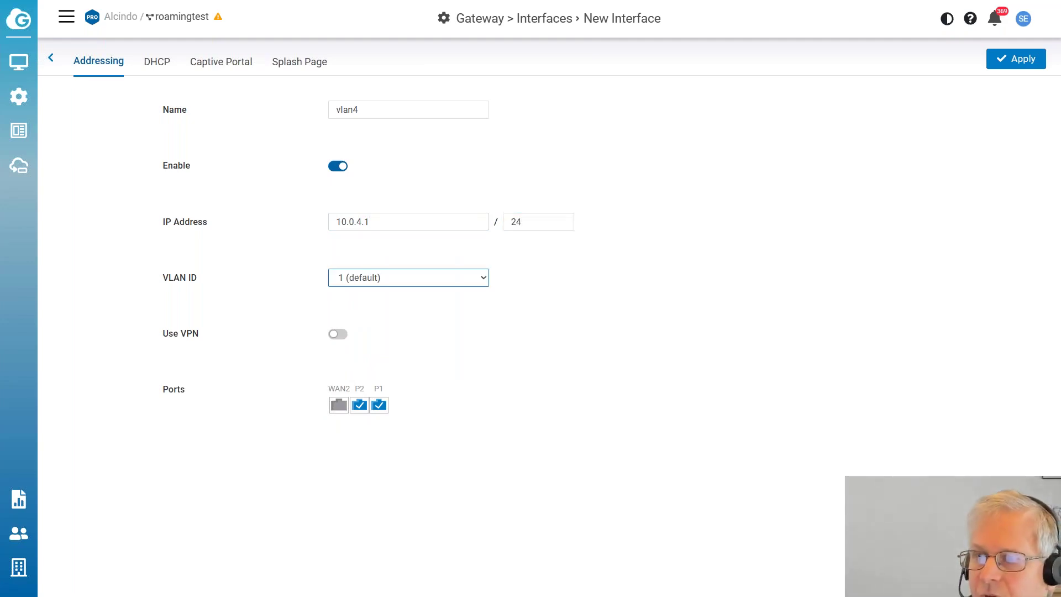
pyautogui.click(376, 282)
pyautogui.click(372, 328)
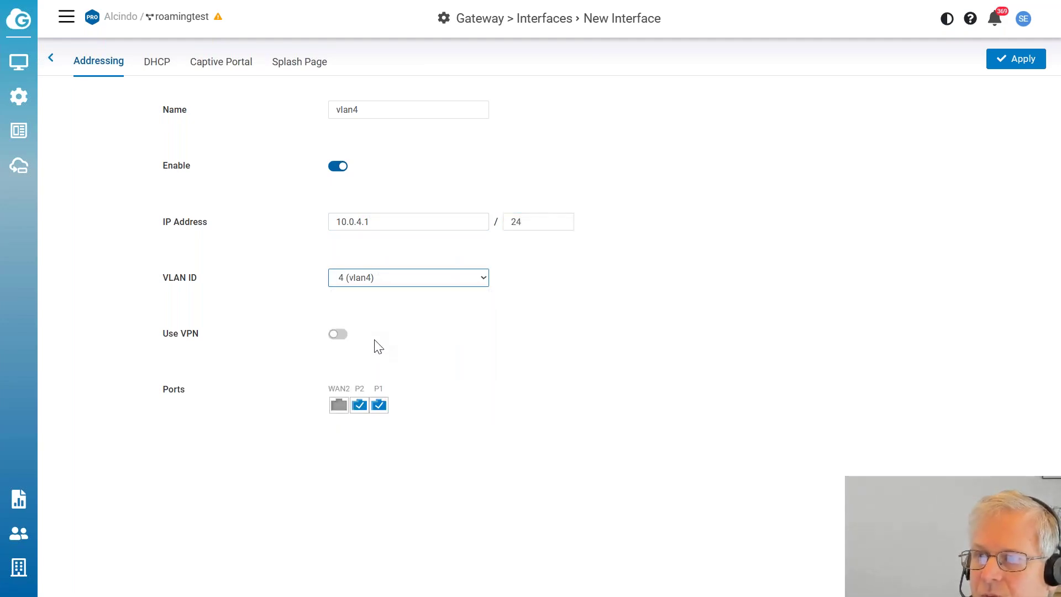
pyautogui.click(1015, 60)
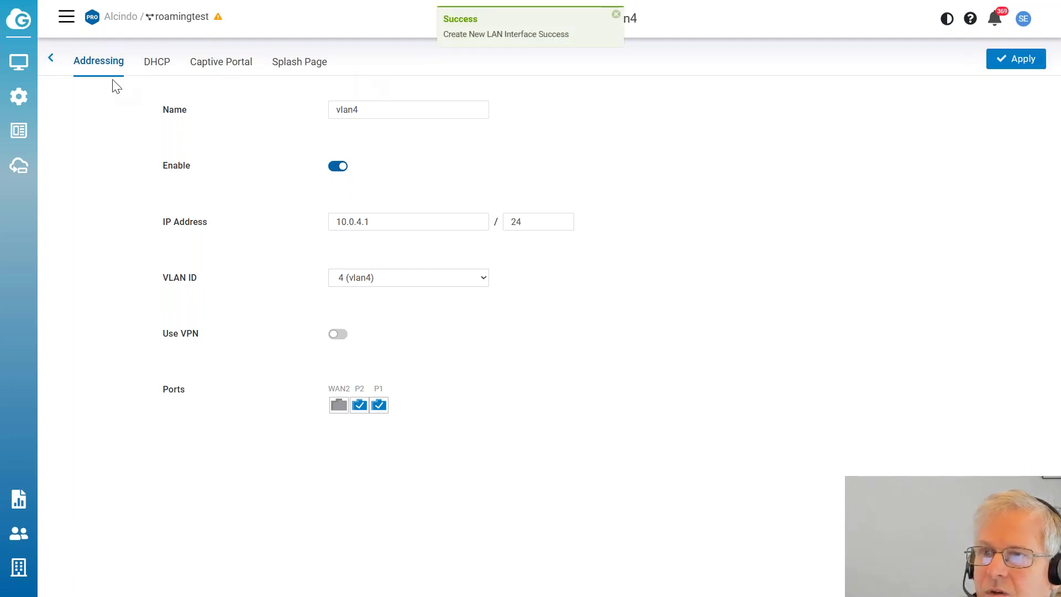
# Step: Return to the ECS1008P switch's details and review its VLAN port assignments
pyautogui.moveTo(28, 89)
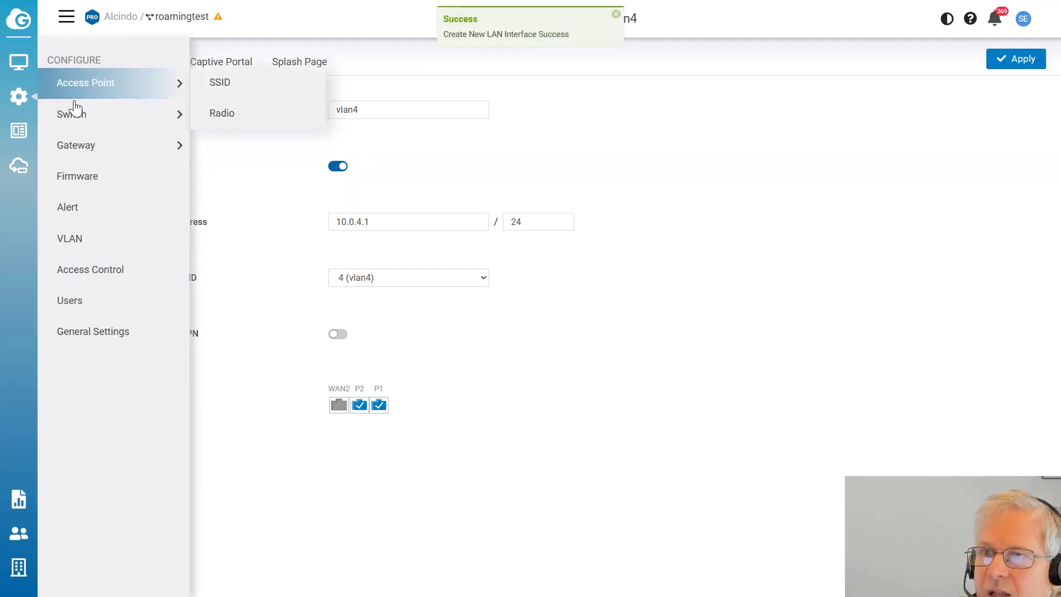
pyautogui.moveTo(90, 118)
pyautogui.moveTo(16, 64)
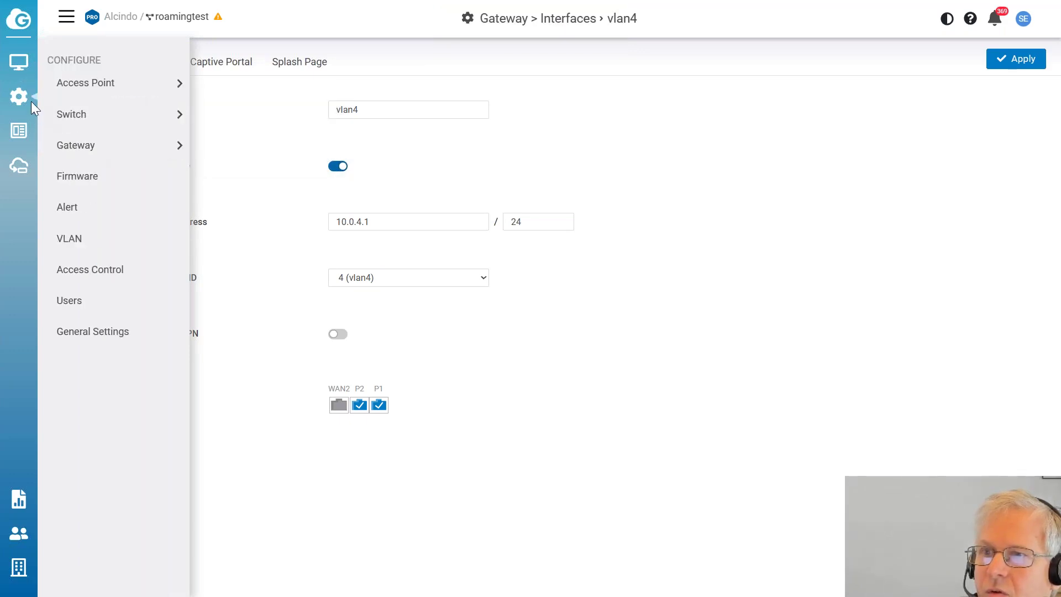
pyautogui.moveTo(94, 149)
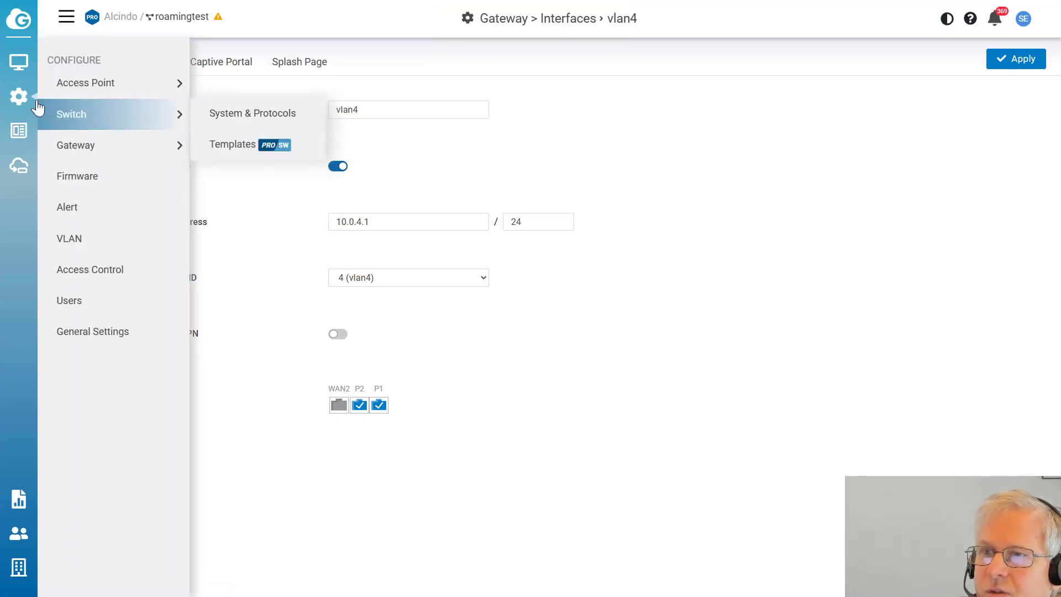
pyautogui.click(99, 147)
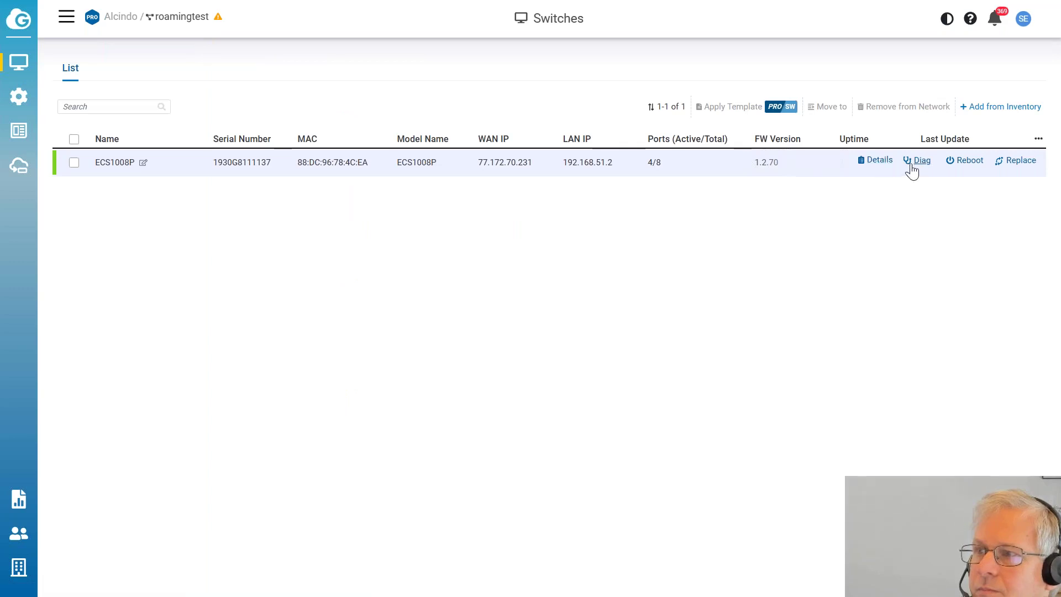
pyautogui.click(879, 160)
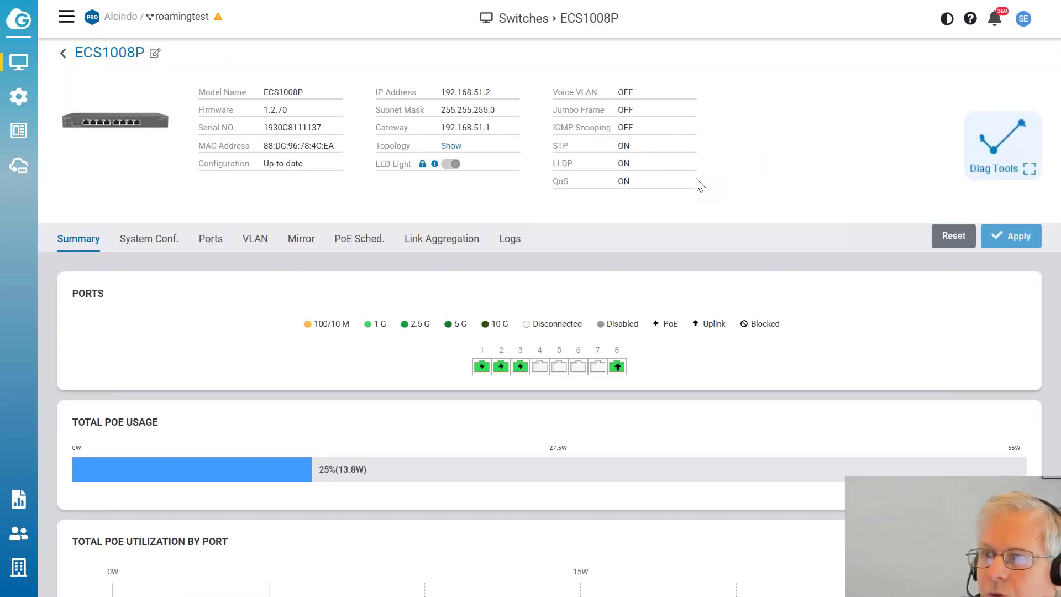
pyautogui.scroll(-5, 680, 196)
pyautogui.scroll(5, 680, 196)
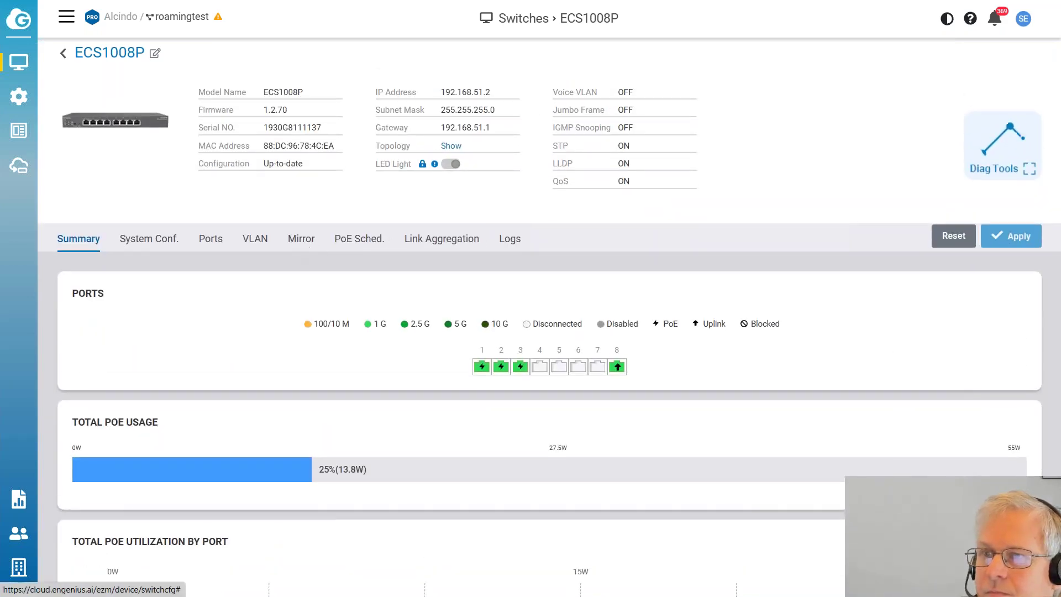
pyautogui.click(255, 238)
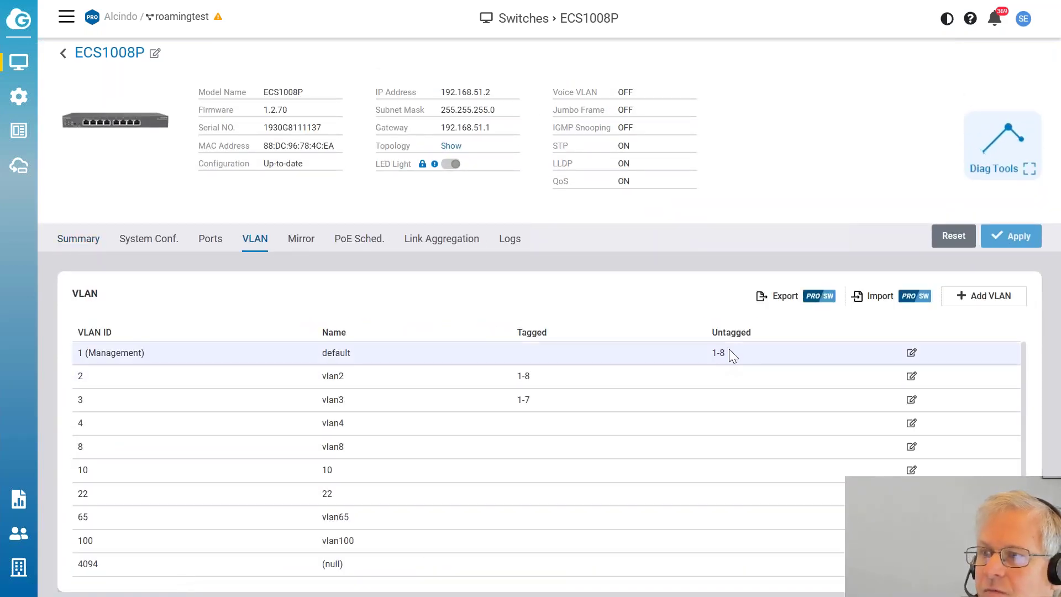
pyautogui.scroll(-1, 729, 350)
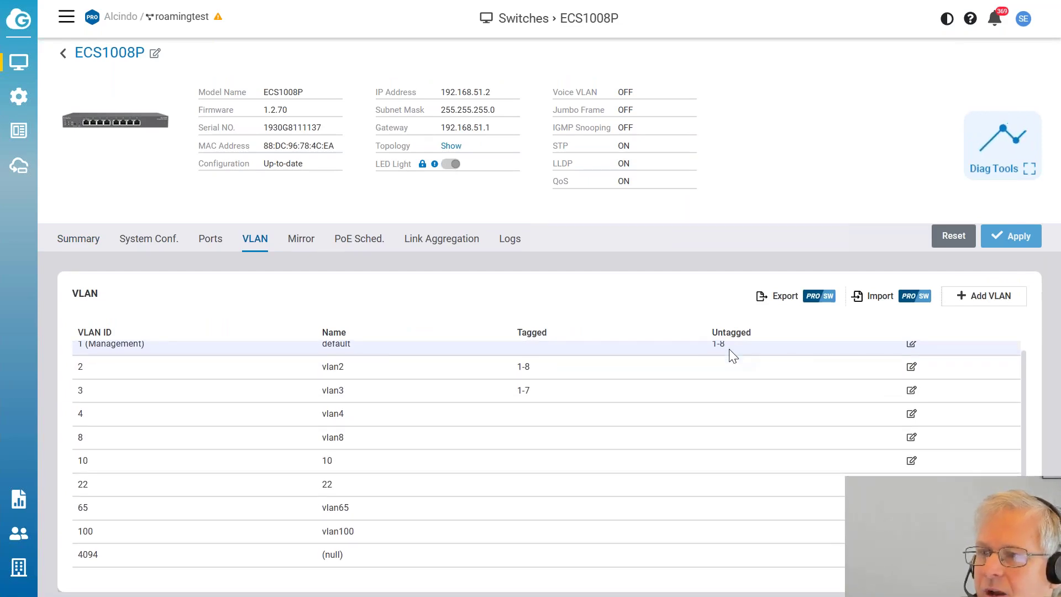
pyautogui.scroll(1, 730, 349)
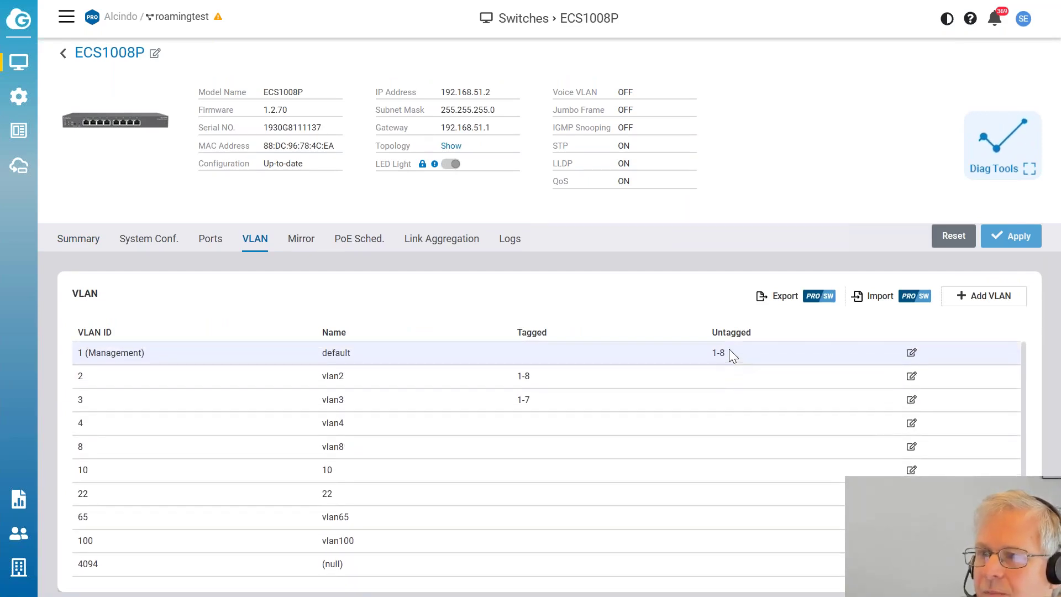
# Step: Exclude port 5 from the default VLAN's untagged ports so they are 1-4,6-8, and accept the row
pyautogui.click(911, 354)
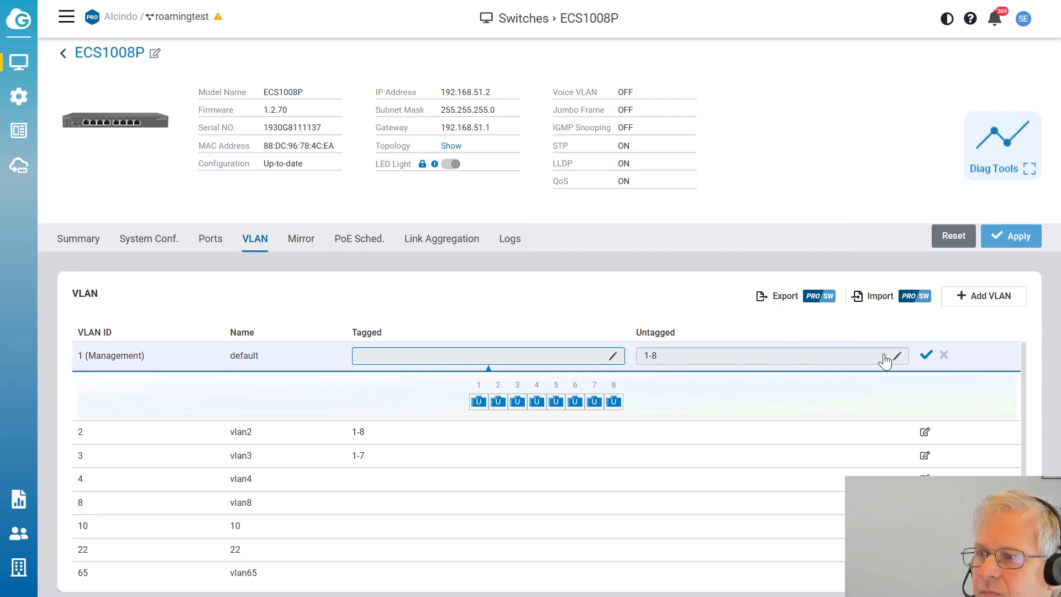
pyautogui.click(755, 361)
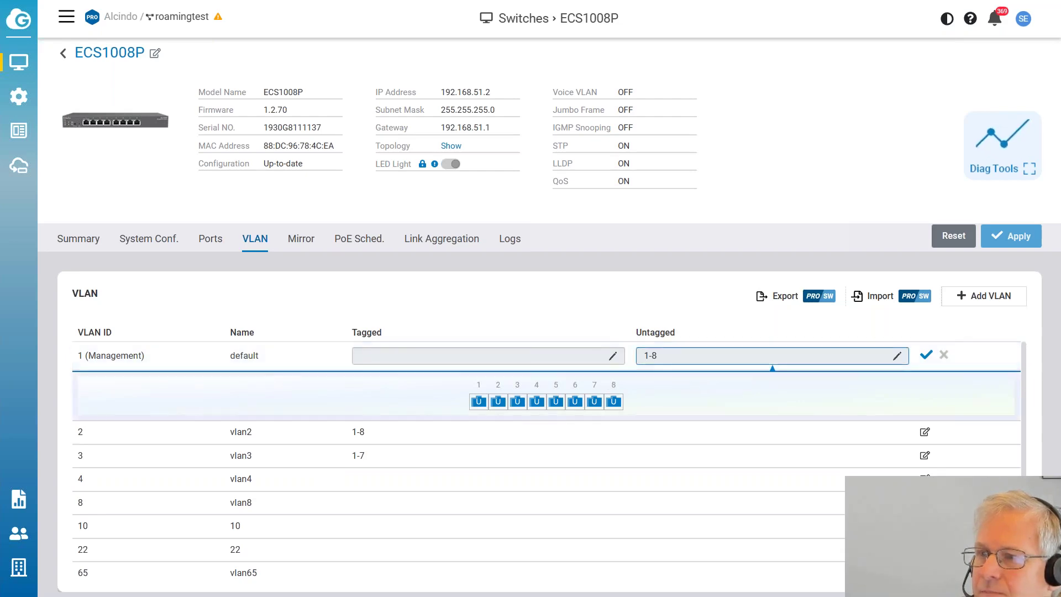
pyautogui.click(556, 402)
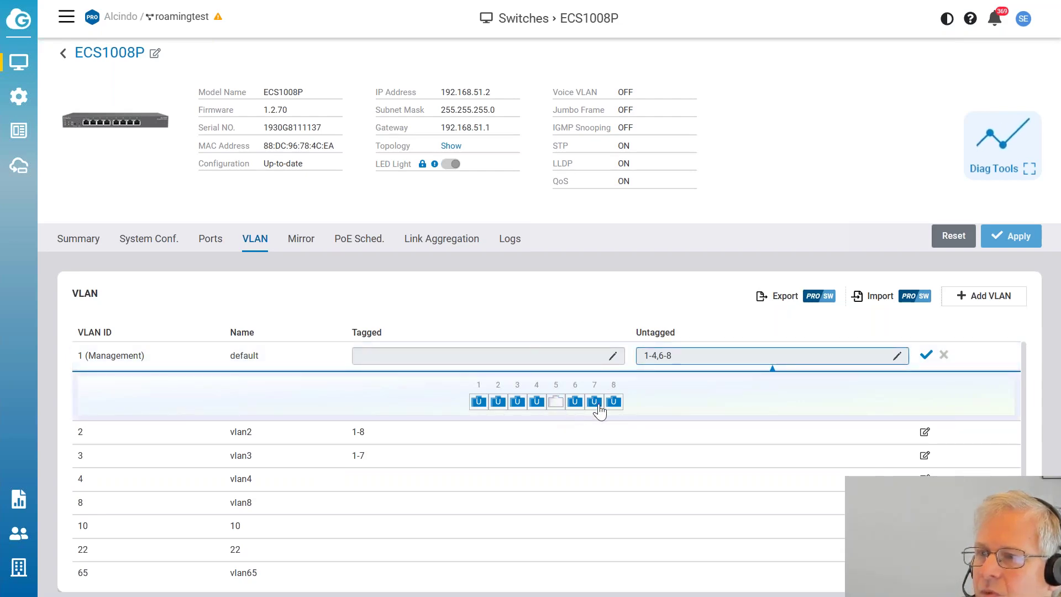
pyautogui.click(927, 356)
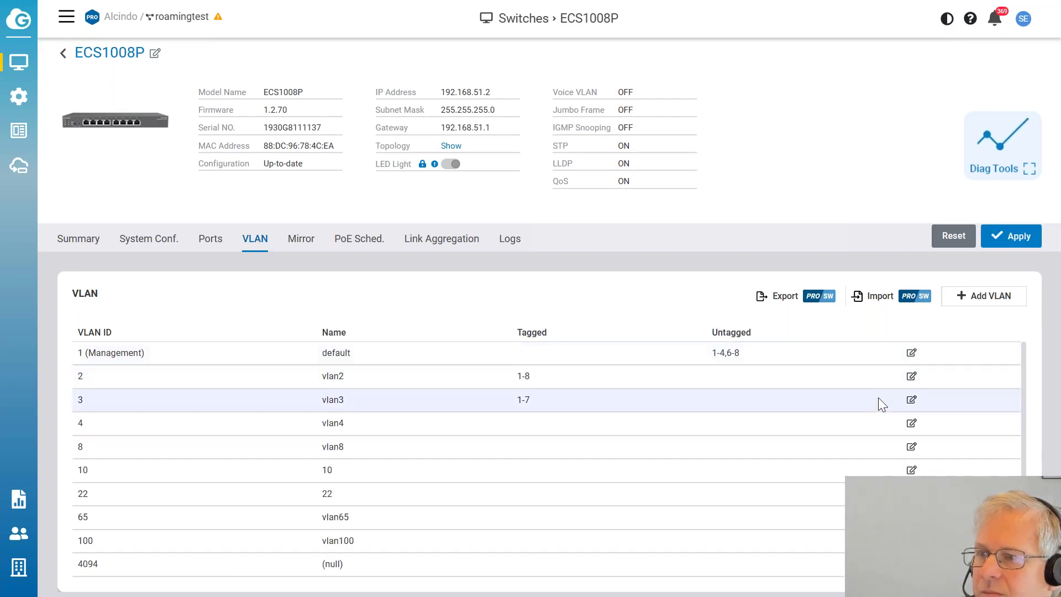
# Step: Assign port 5 as an untagged port of vlan4 and accept the row
pyautogui.click(923, 425)
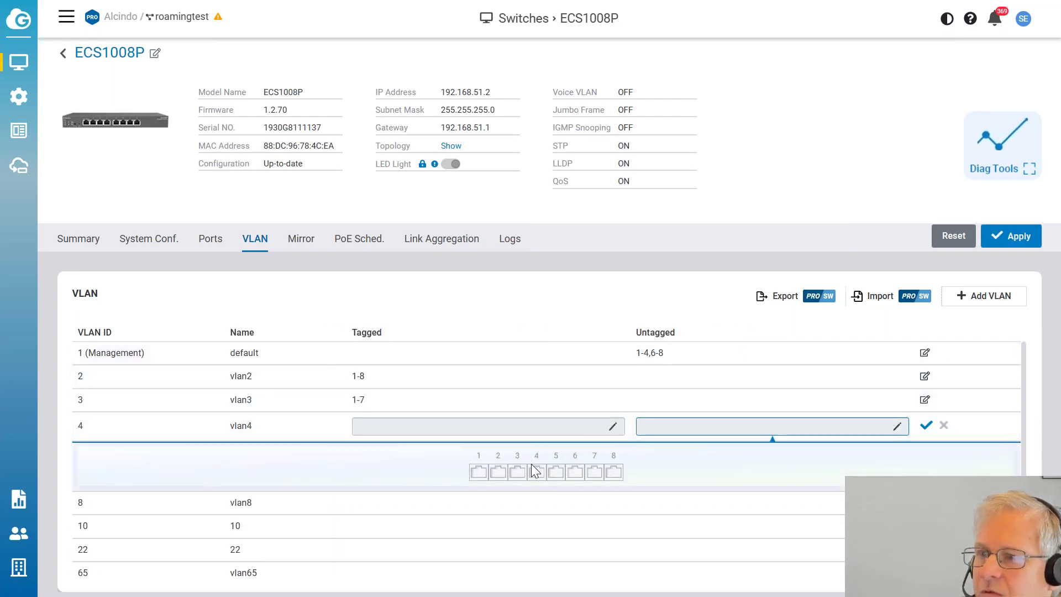
pyautogui.click(559, 476)
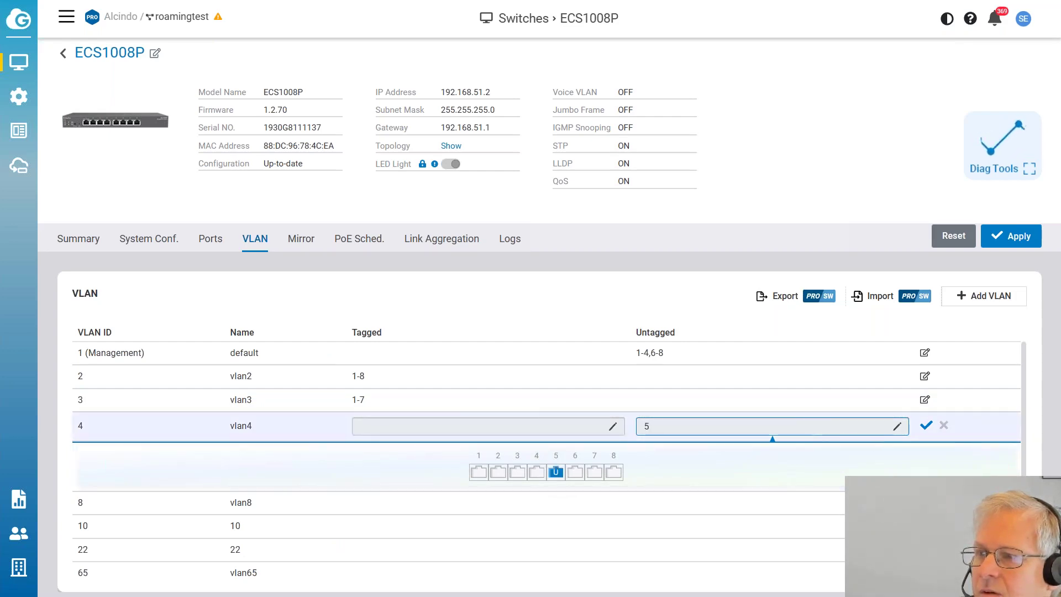
pyautogui.click(928, 426)
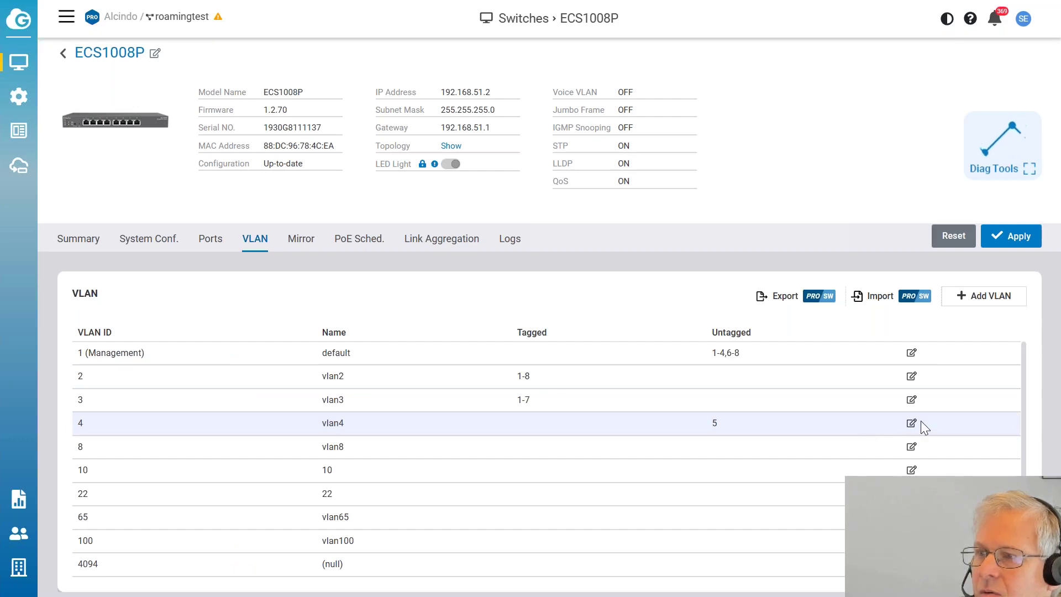
# Step: Add port 8 as a tagged port of vlan4, accept the row, and apply the VLAN configuration
pyautogui.click(912, 423)
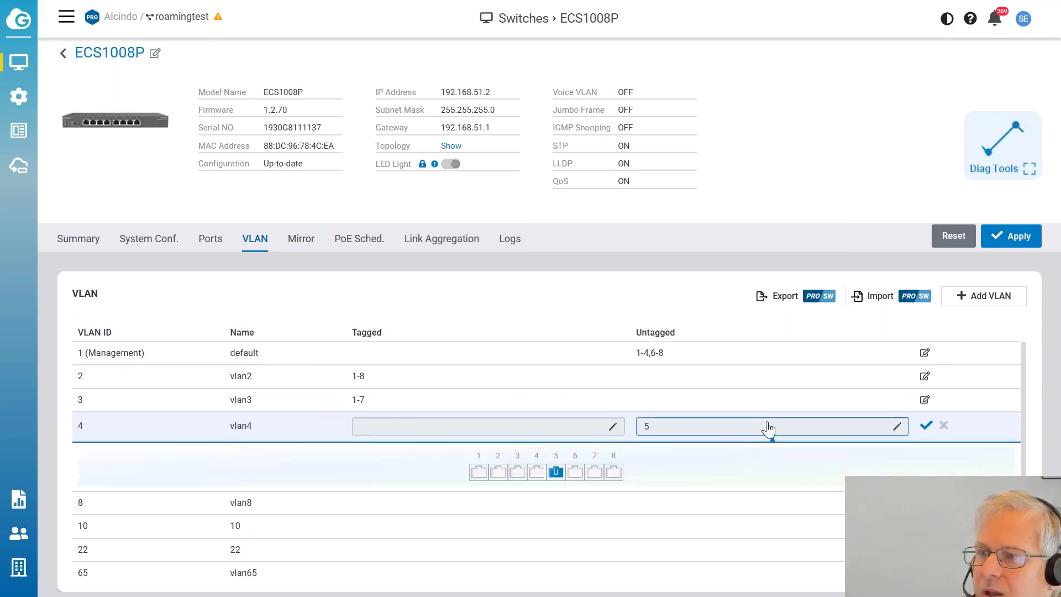
pyautogui.click(608, 427)
pyautogui.click(614, 473)
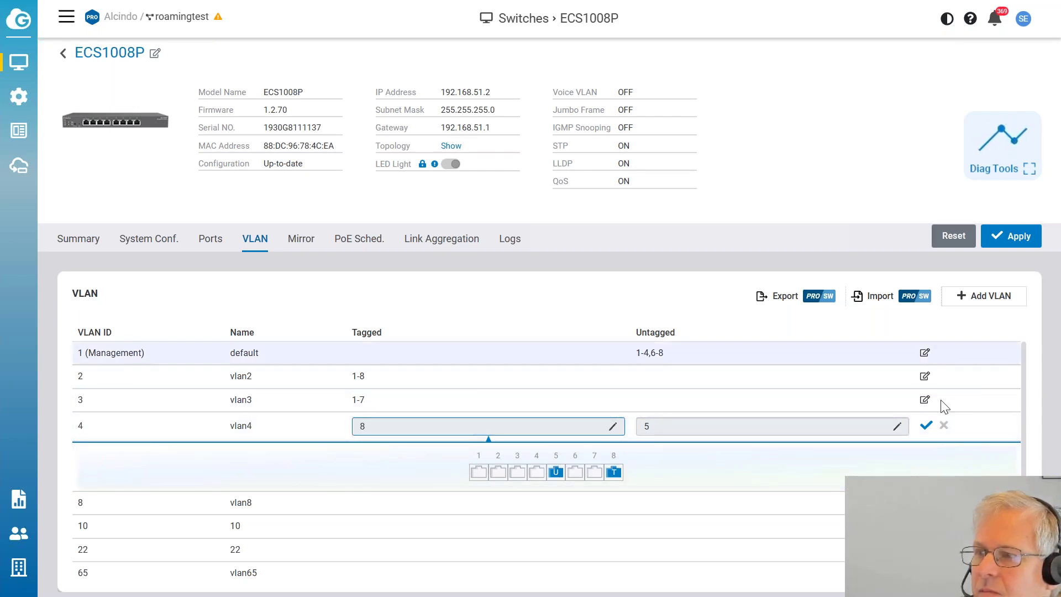
pyautogui.click(926, 426)
pyautogui.click(1012, 236)
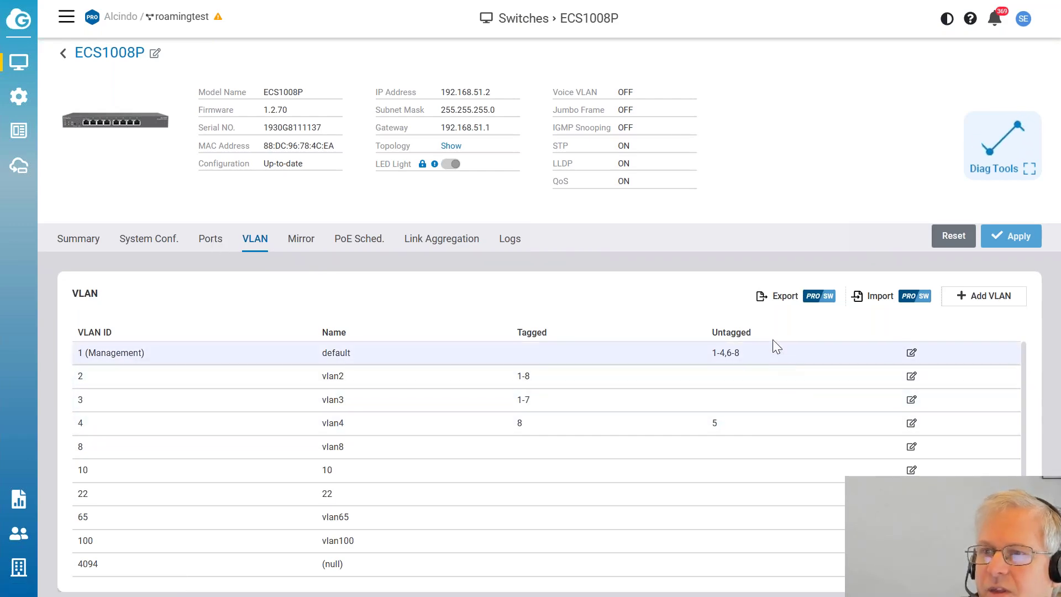
# Step: Set port 5's PVID to 4 (vlan4) in its port settings and apply the change
pyautogui.click(210, 246)
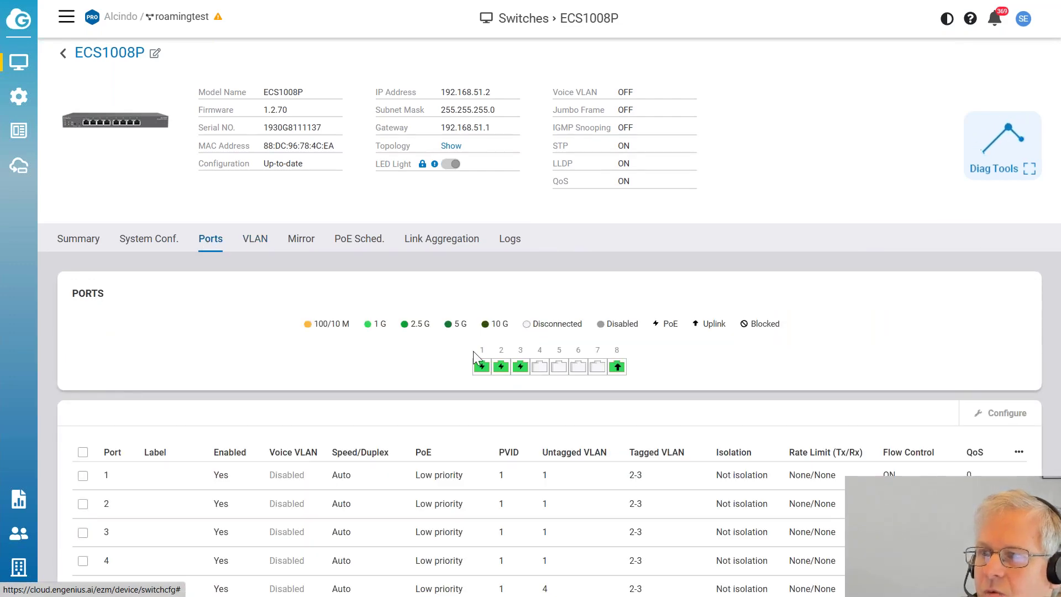
pyautogui.scroll(-3, 474, 354)
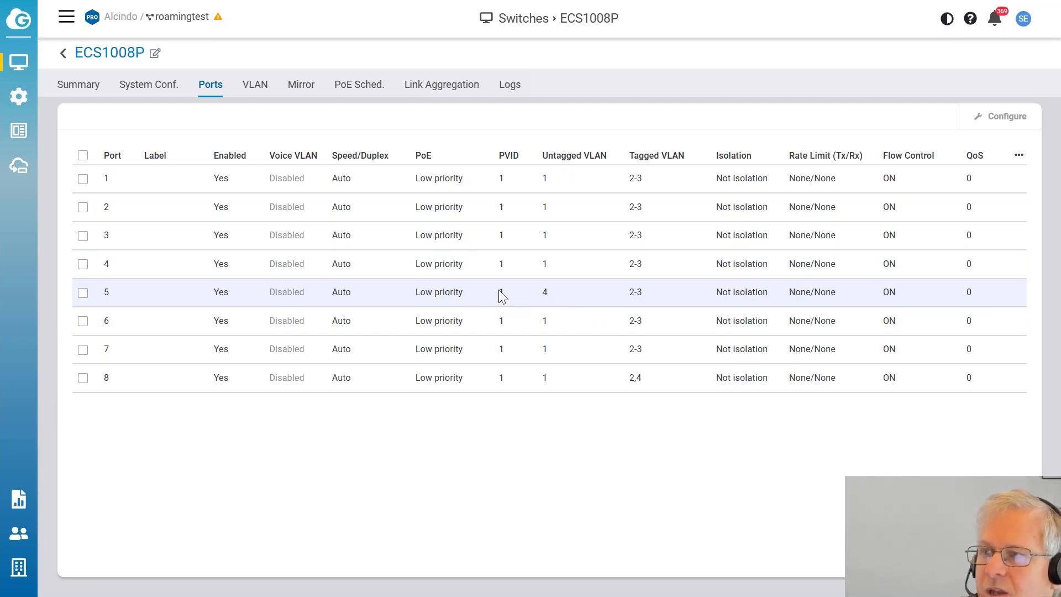
pyautogui.click(83, 293)
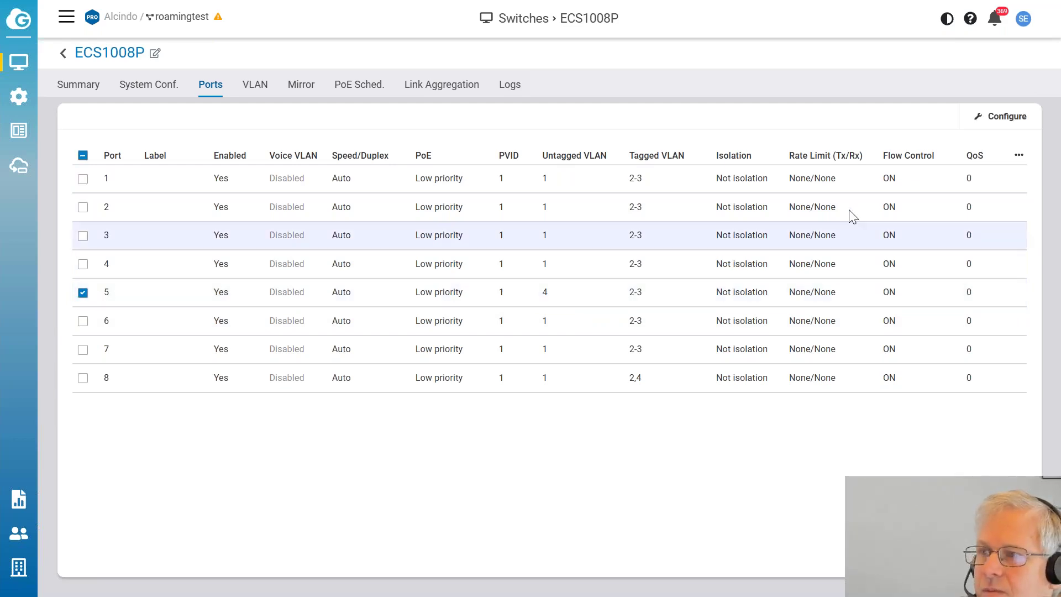
pyautogui.click(1001, 117)
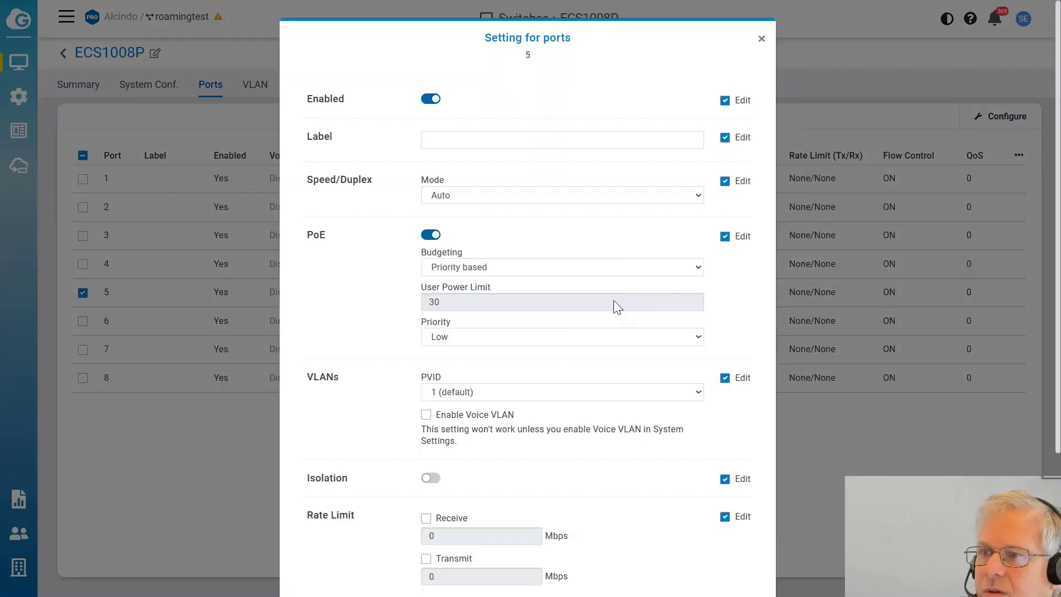
pyautogui.click(446, 392)
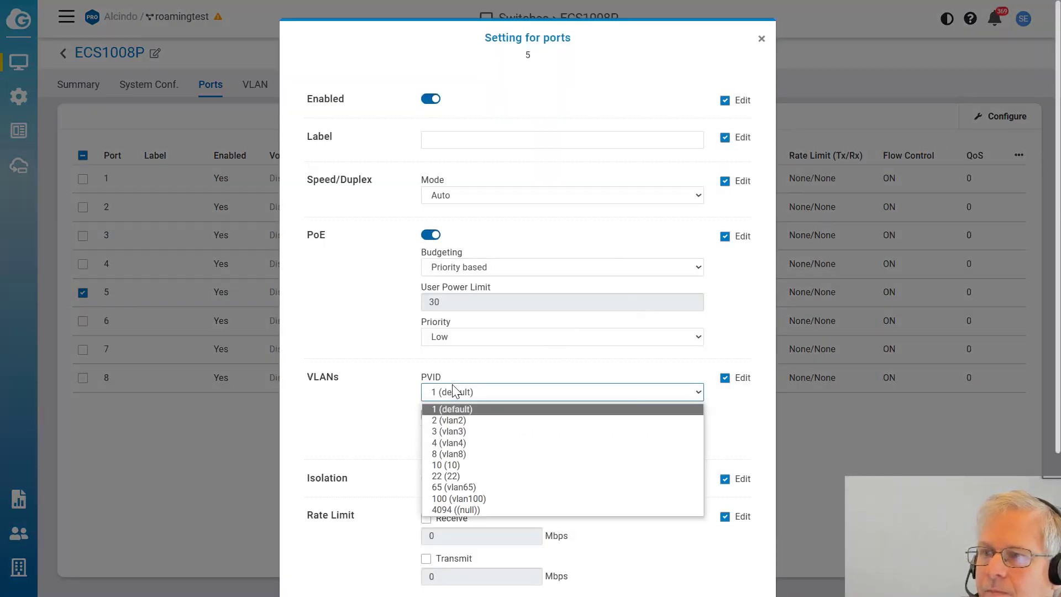
pyautogui.click(463, 455)
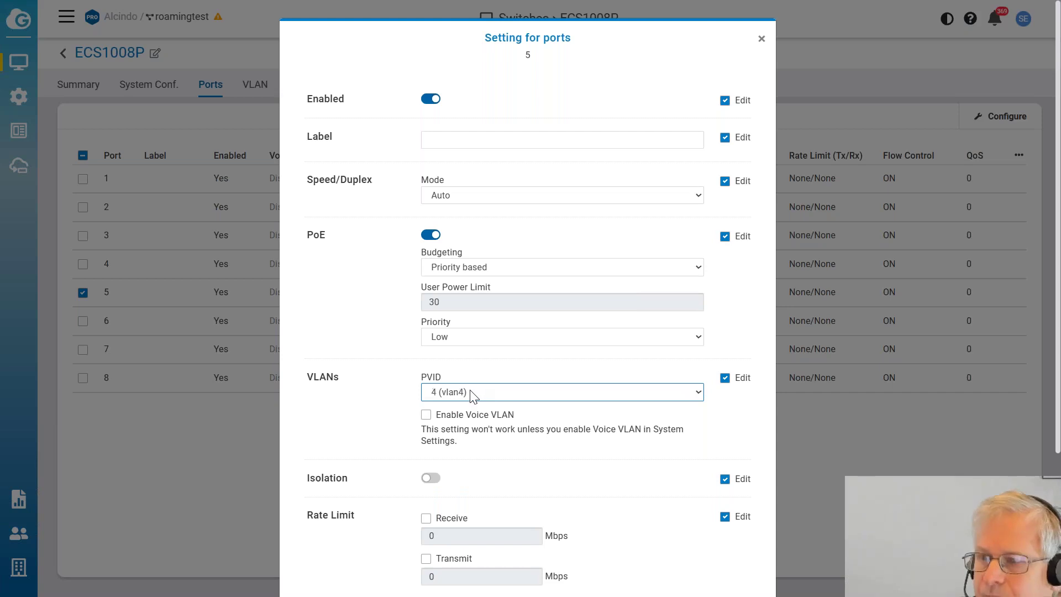
pyautogui.click(365, 439)
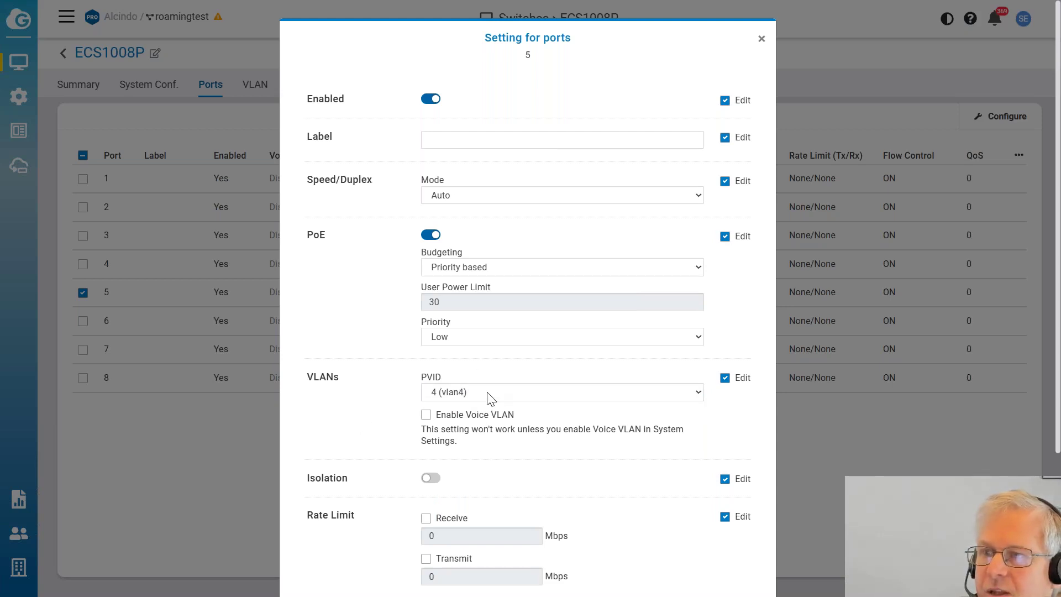
pyautogui.scroll(-3, 488, 397)
pyautogui.click(741, 560)
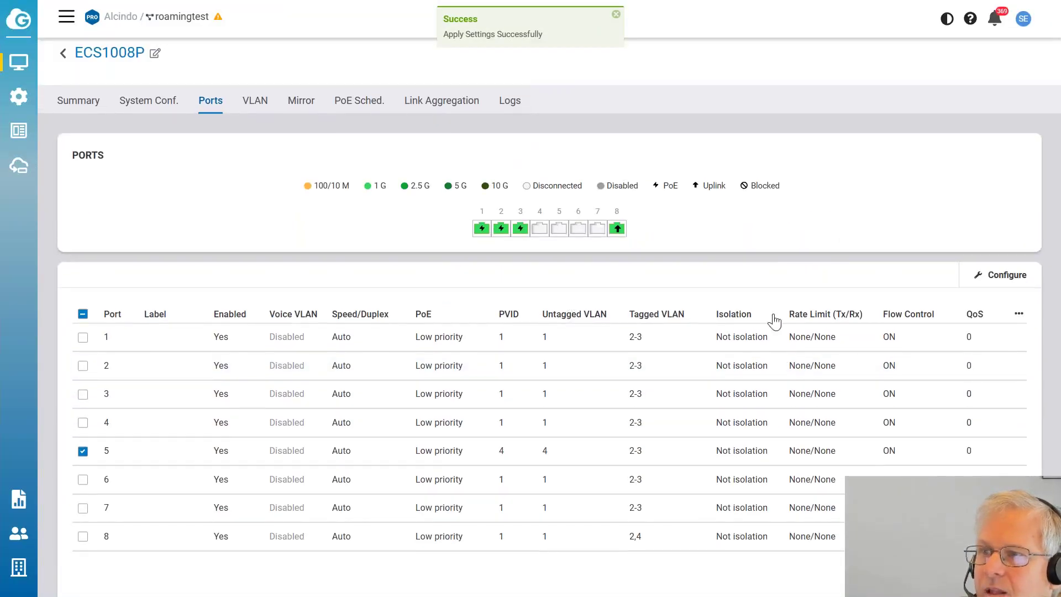
pyautogui.scroll(-5, 780, 282)
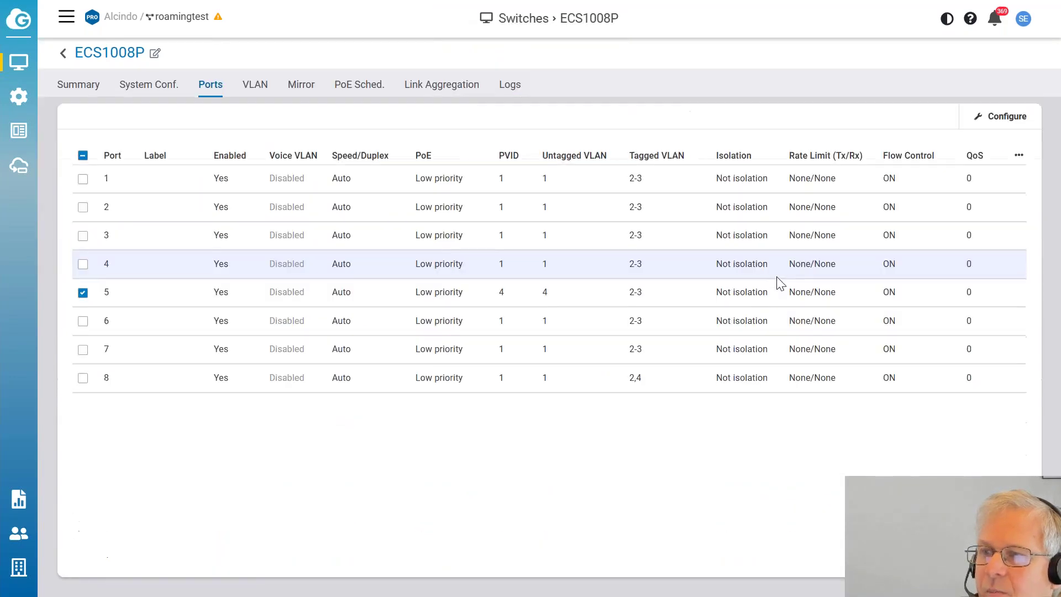
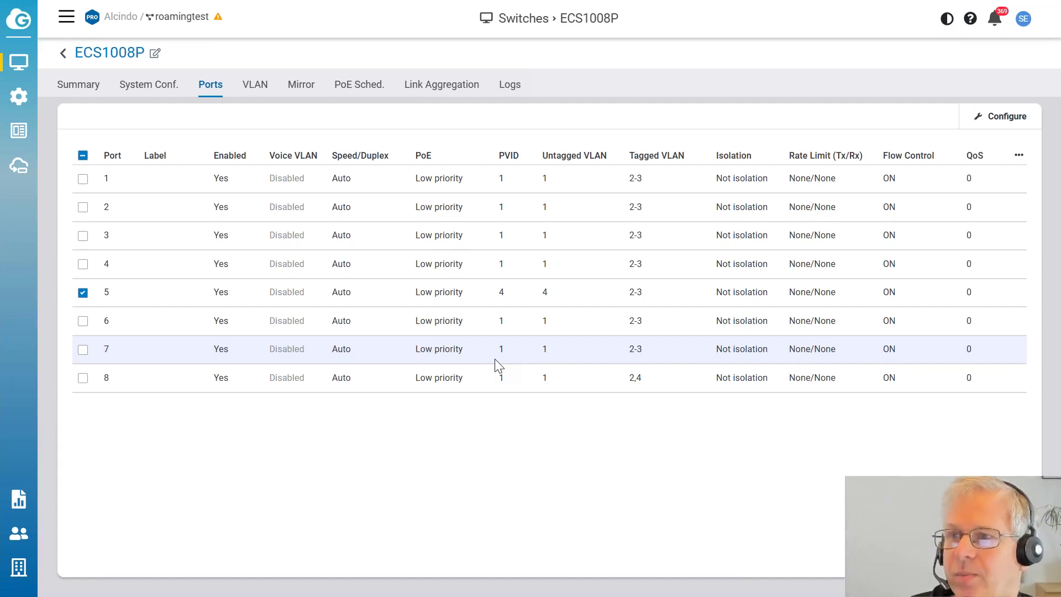
# Step: Try making port 5 a tagged member of the default management VLAN, and clear that tag again
pyautogui.click(262, 91)
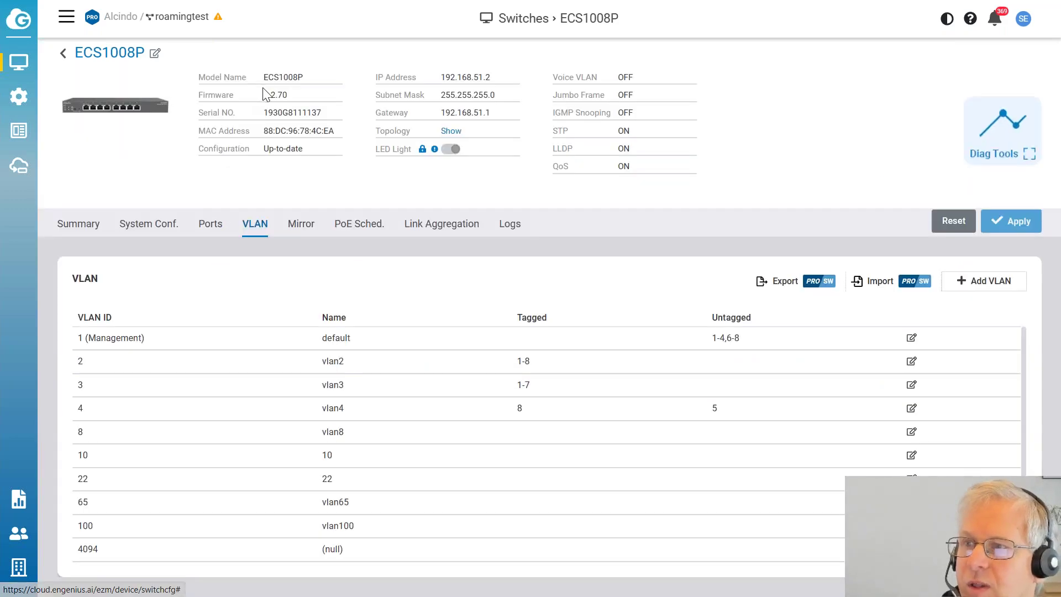
pyautogui.click(912, 340)
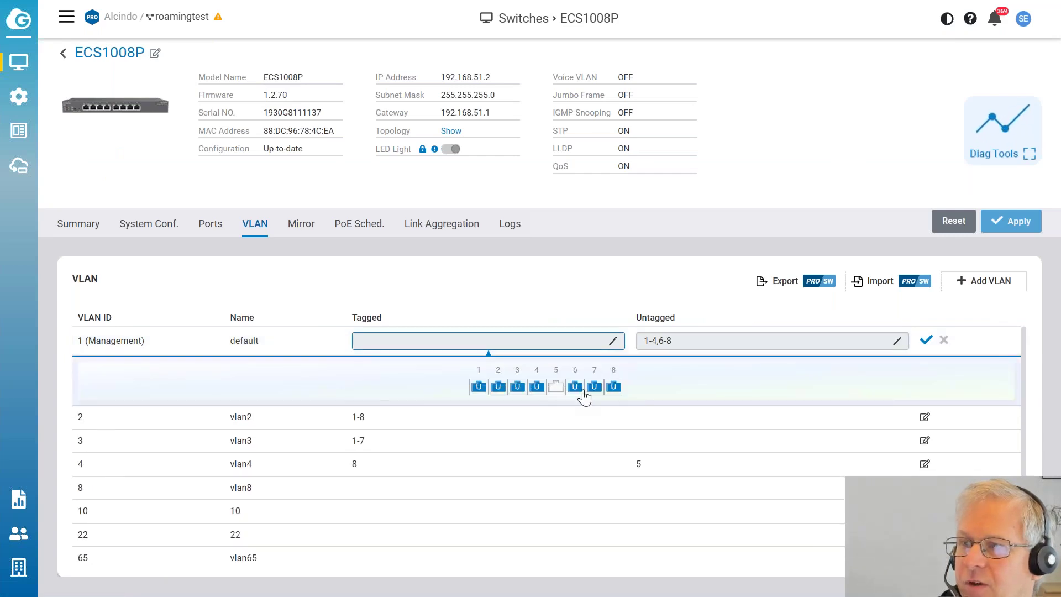
pyautogui.click(556, 388)
pyautogui.click(556, 388)
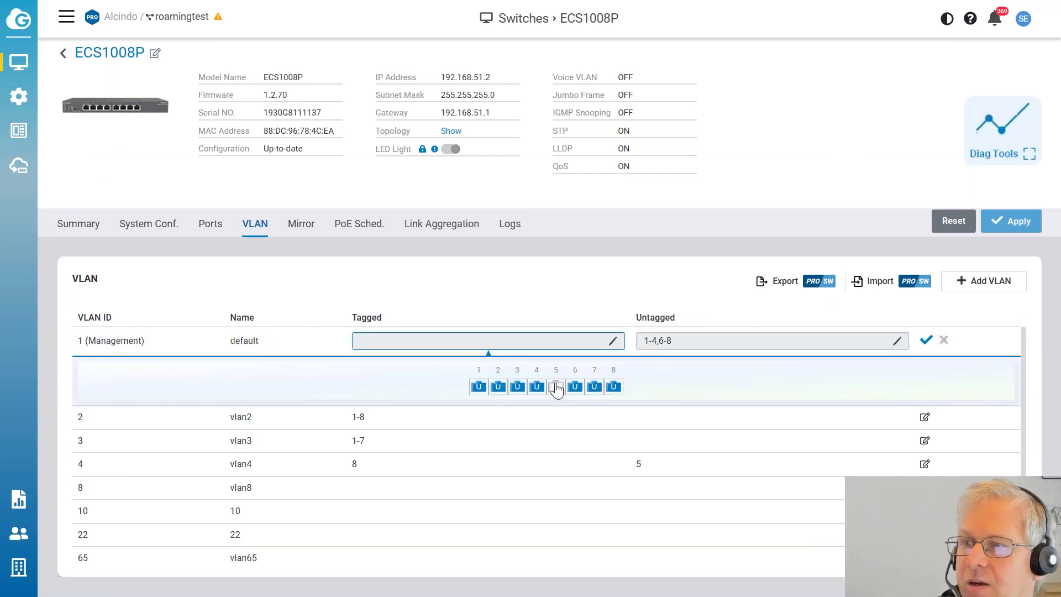
pyautogui.click(556, 388)
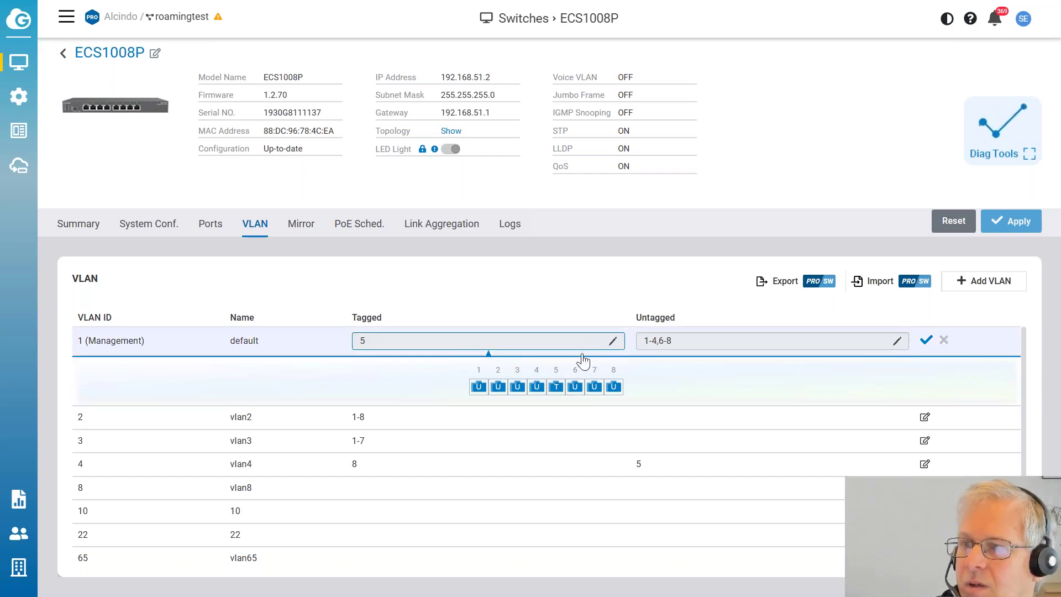
pyautogui.click(553, 388)
pyautogui.click(554, 388)
pyautogui.click(554, 388)
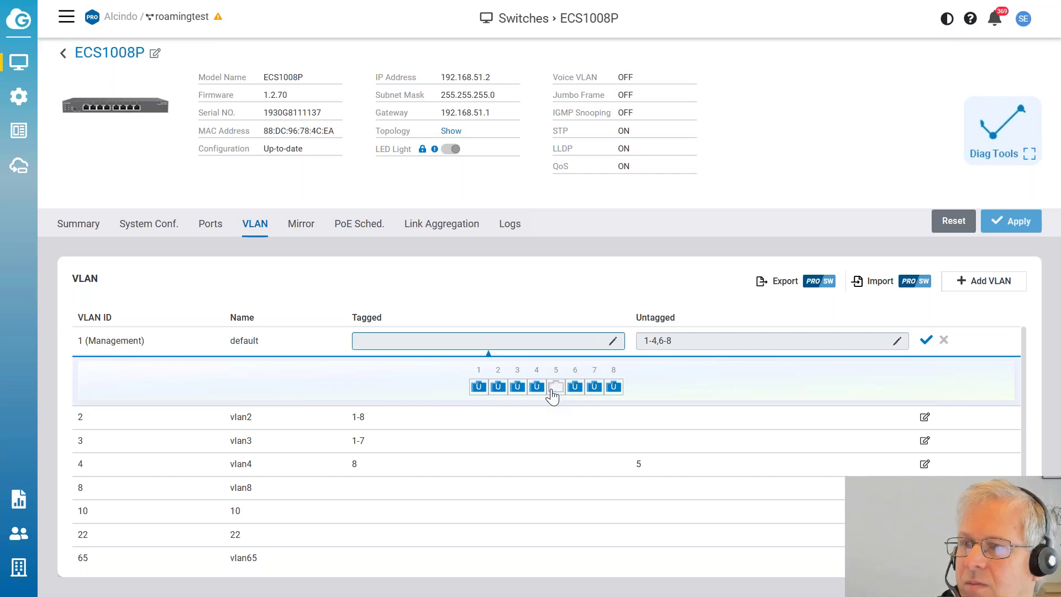
# Step: Try adding port 5 back to the default VLAN's untagged ports, making them 1-8, and accept the row
pyautogui.click(695, 345)
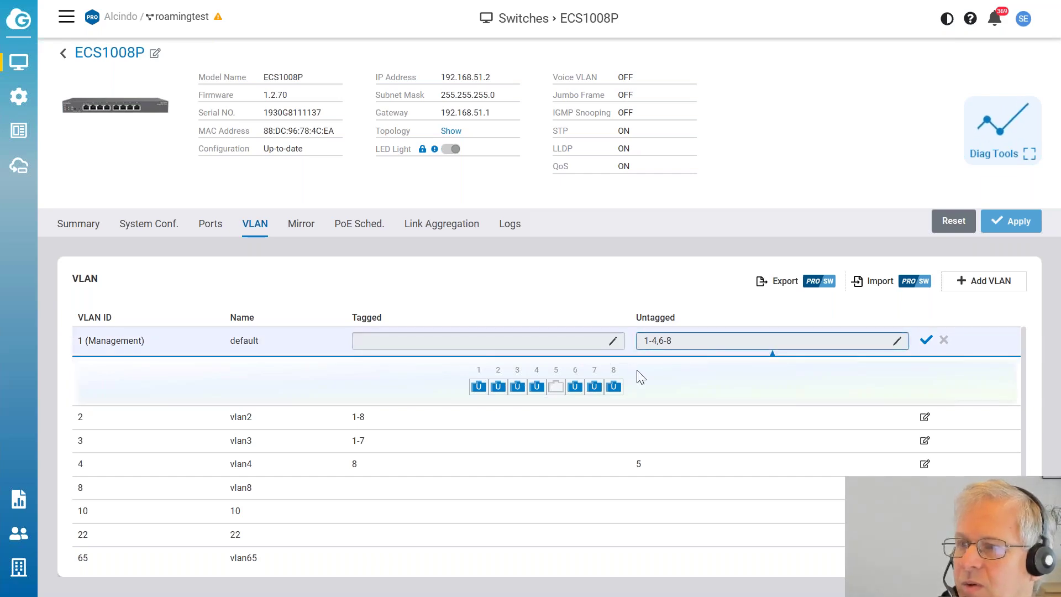
pyautogui.click(556, 387)
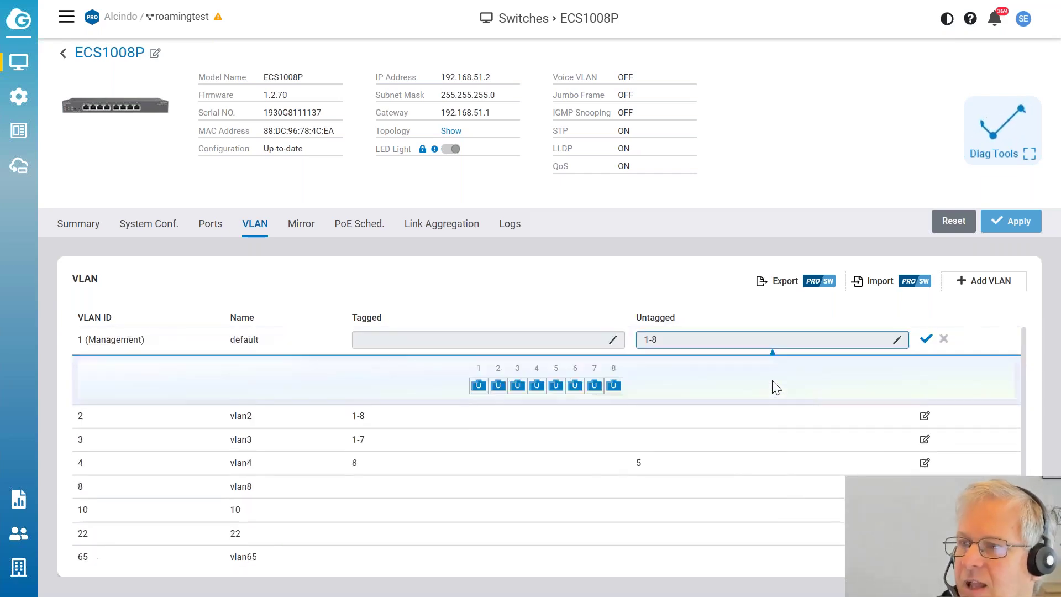
pyautogui.click(926, 340)
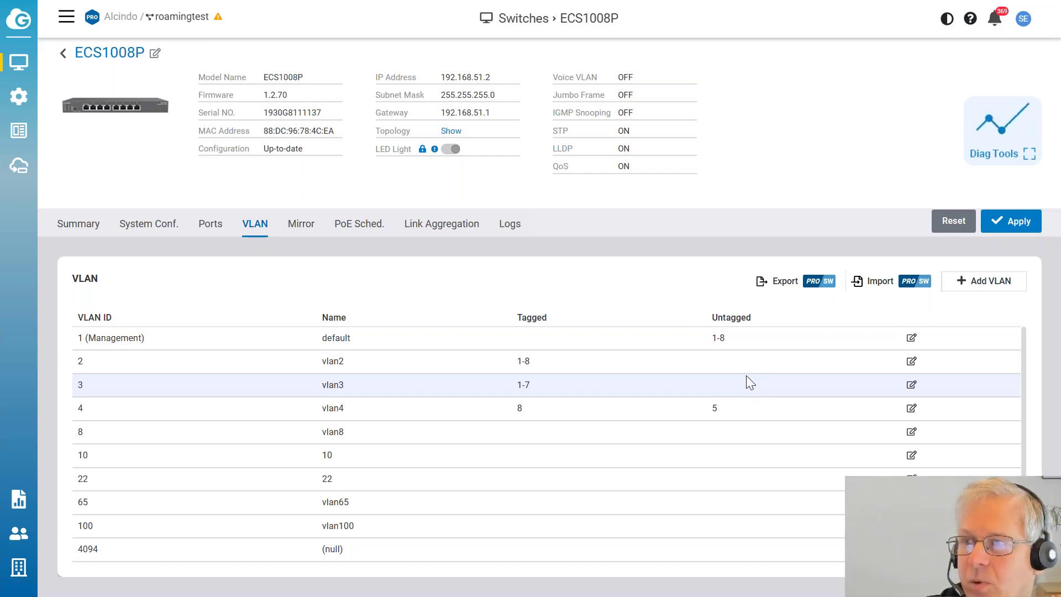
pyautogui.doubleClick(715, 410)
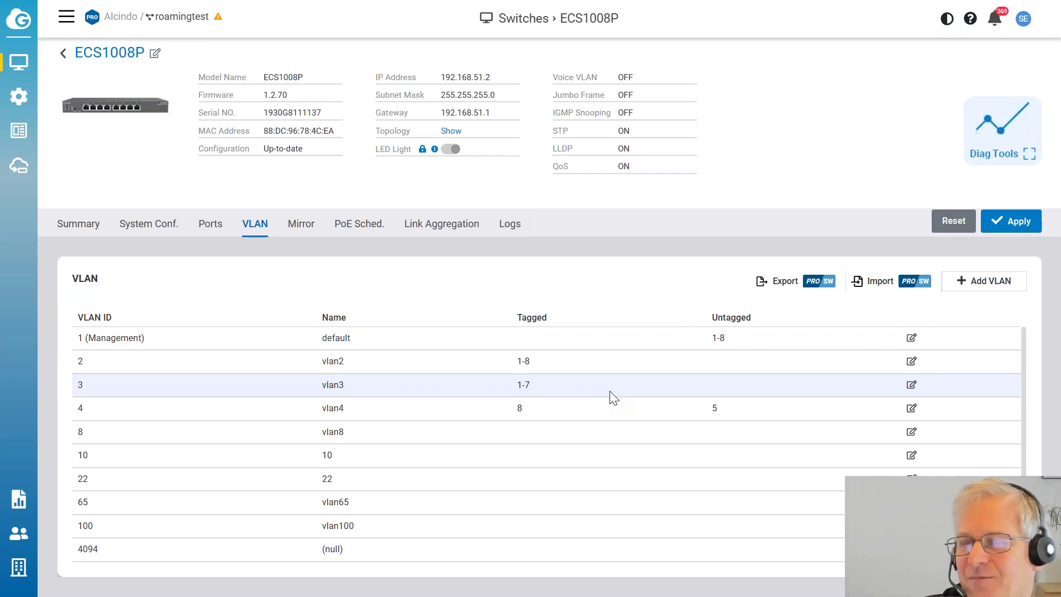
pyautogui.scroll(-1, 633, 353)
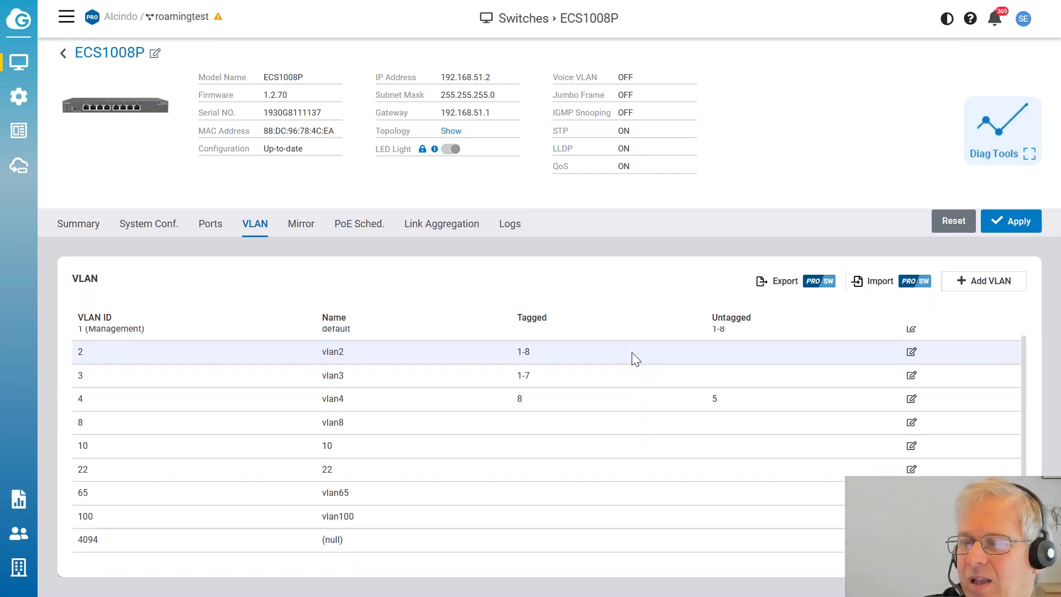
pyautogui.scroll(1, 631, 352)
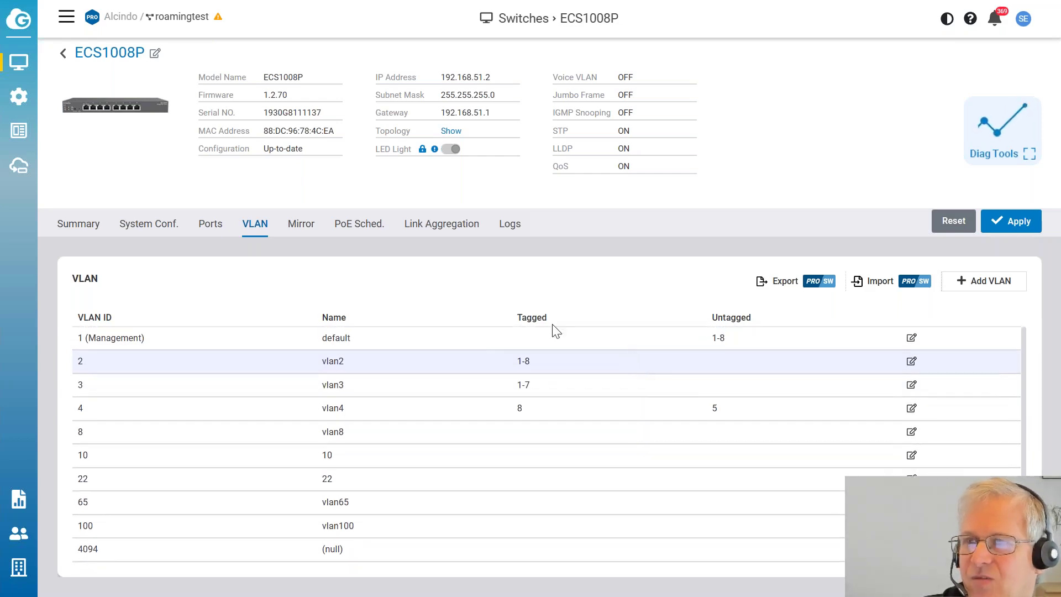
# Step: Discard the unsaved VLAN changes and review the PVID, untagged and tagged VLANs of the switch ports
pyautogui.click(207, 232)
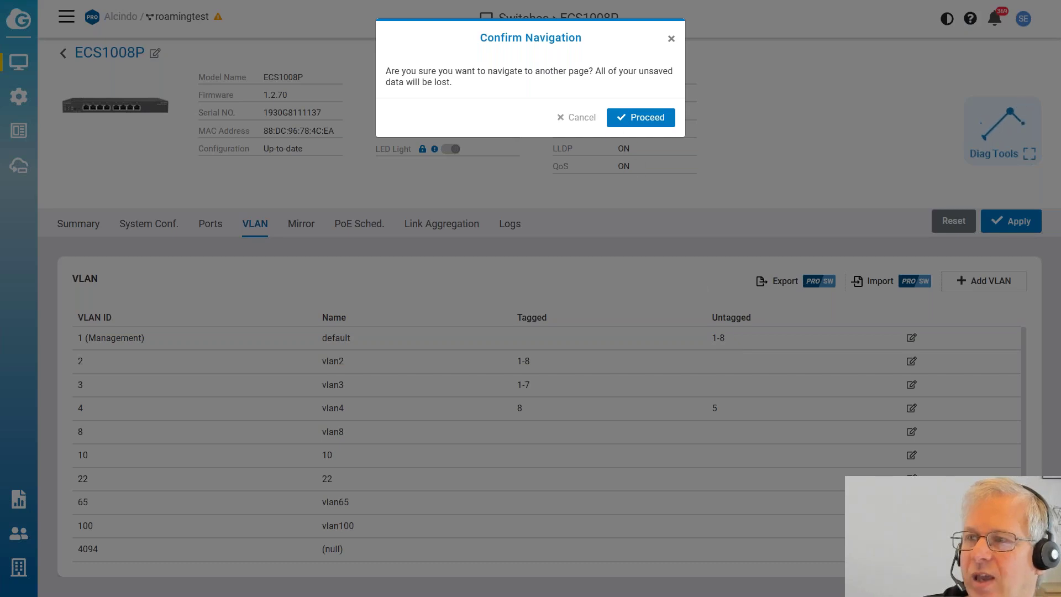
pyautogui.click(633, 126)
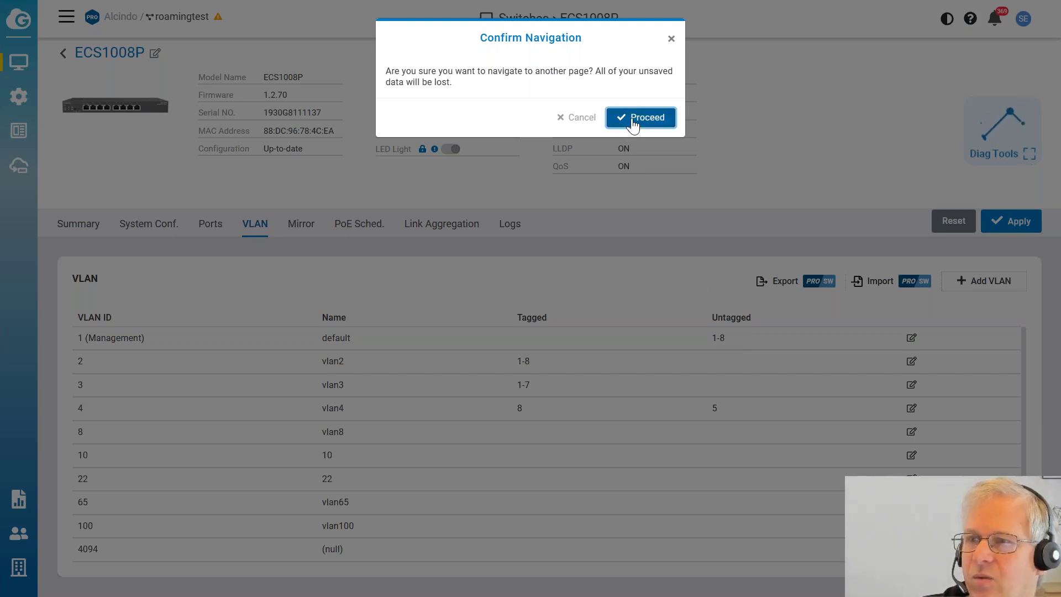
pyautogui.scroll(-3, 506, 317)
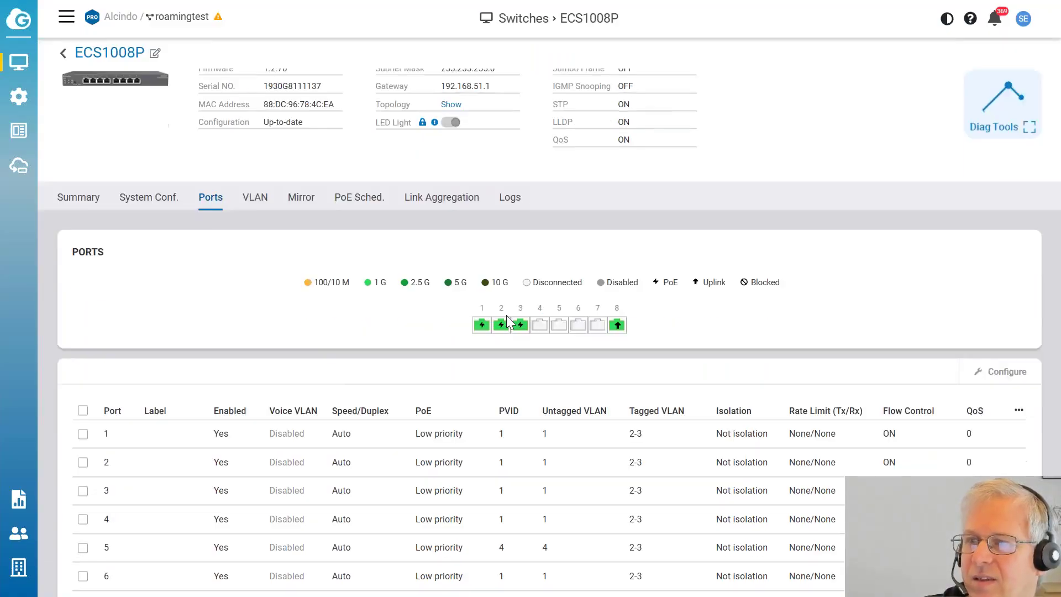
pyautogui.scroll(-2, 507, 316)
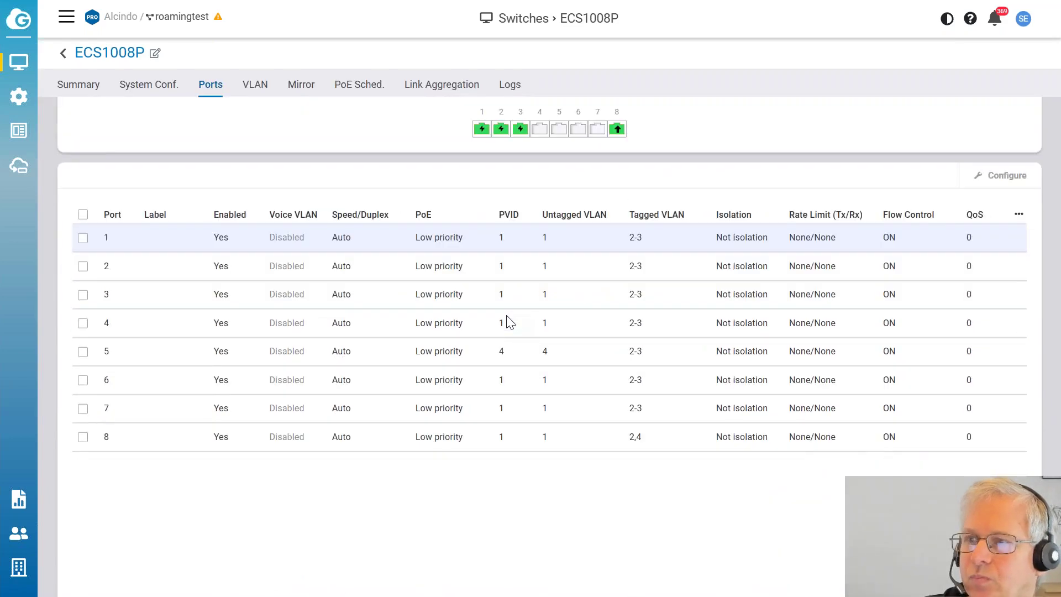
pyautogui.scroll(3, 506, 315)
pyautogui.scroll(2, 506, 315)
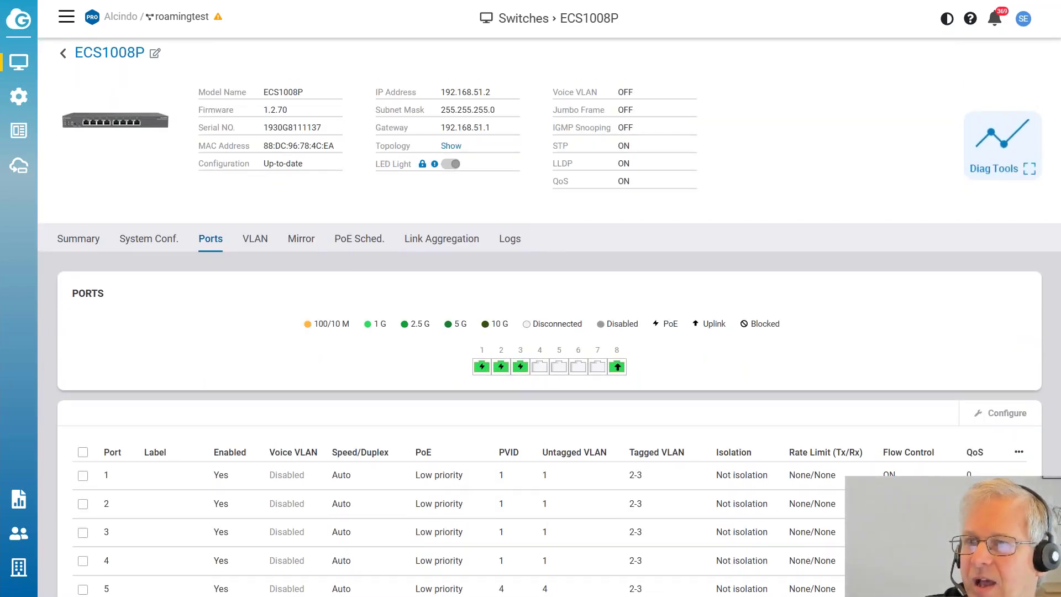
# Step: Review the switch's VLAN membership table, opening the vlan8 row, and compare it with the per-port VLAN assignments
pyautogui.click(256, 239)
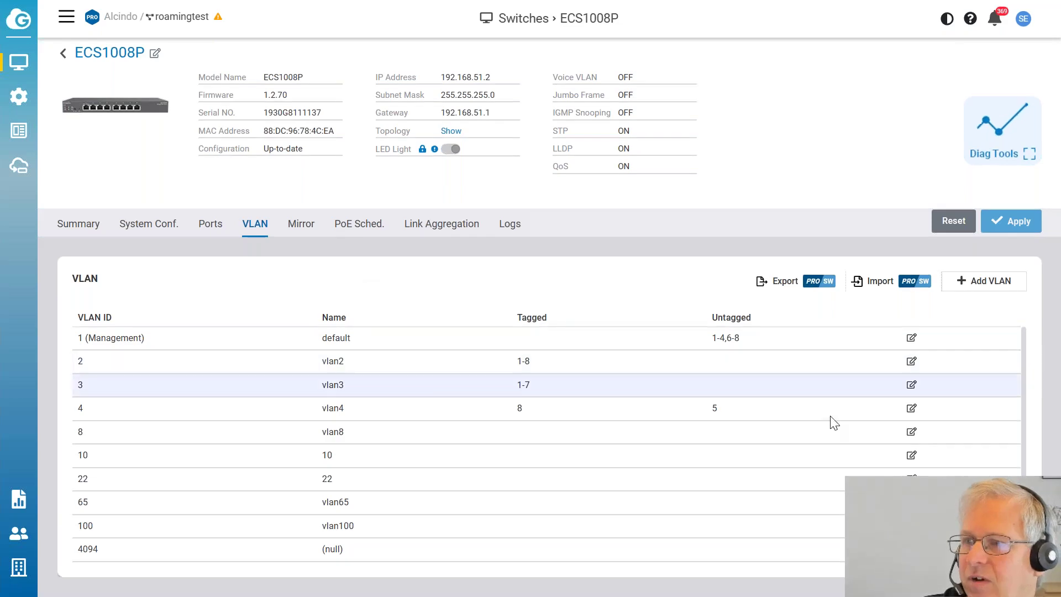
pyautogui.click(911, 434)
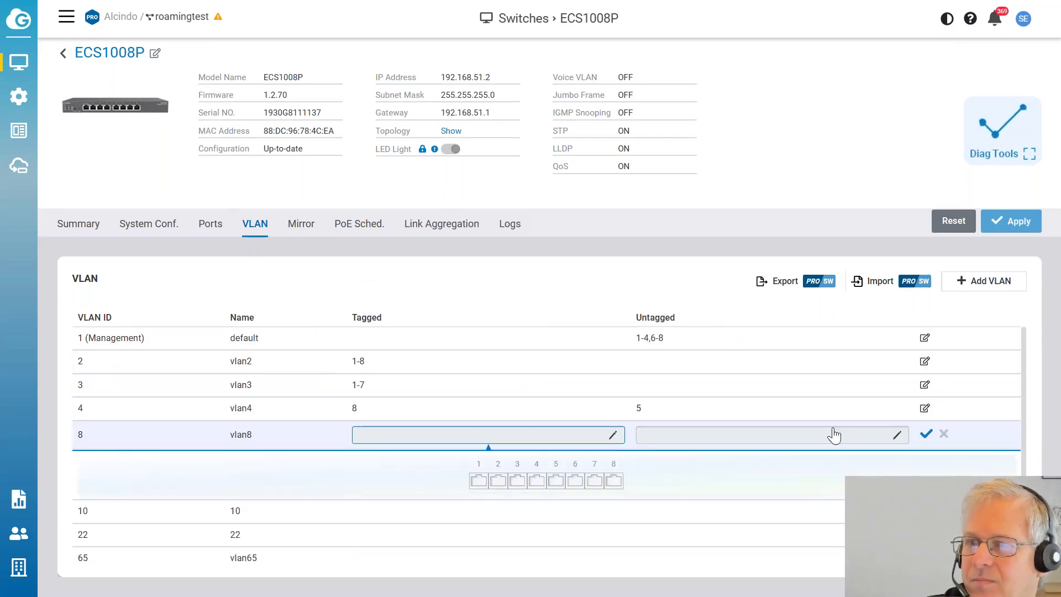
pyautogui.scroll(-2, 729, 417)
pyautogui.scroll(1, 655, 374)
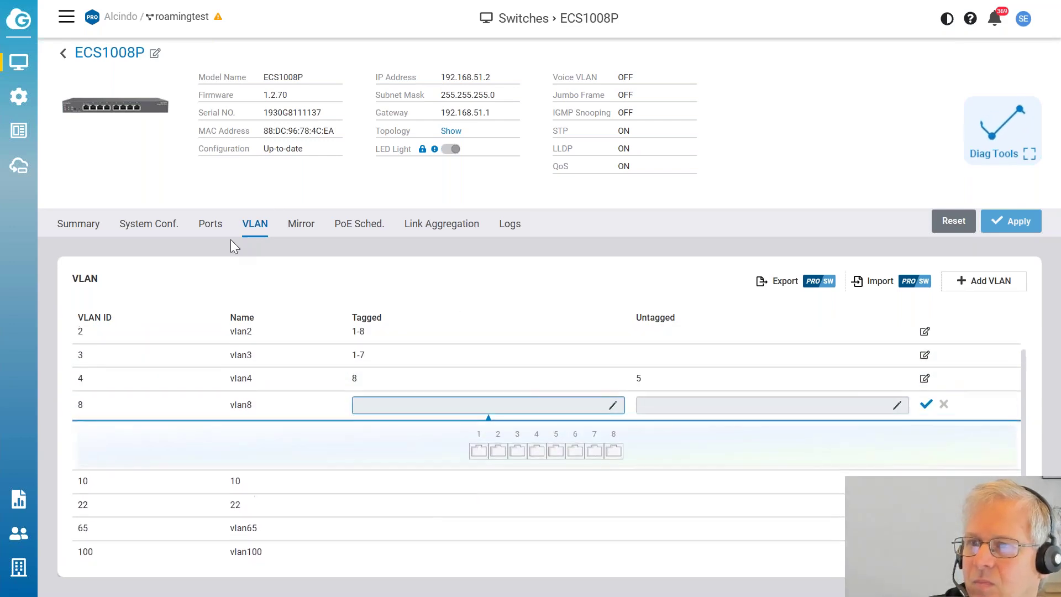
pyautogui.click(211, 226)
pyautogui.scroll(-4, 476, 354)
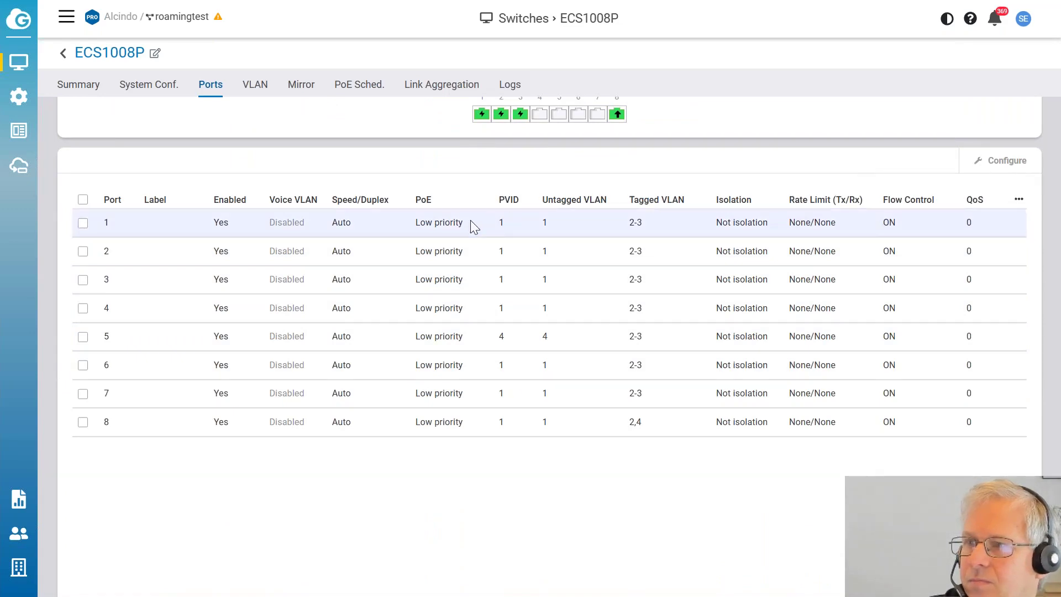
pyautogui.scroll(5, 347, 261)
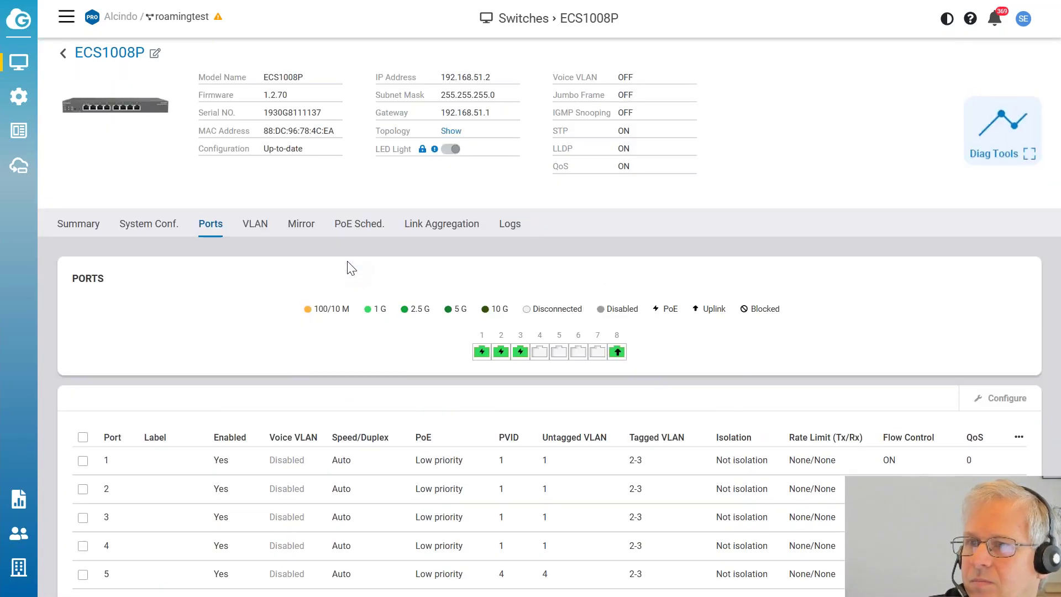
# Step: Override the networkwide Voice VLAN setting in the switch's system configuration and turn Voice VLAN on
pyautogui.click(166, 226)
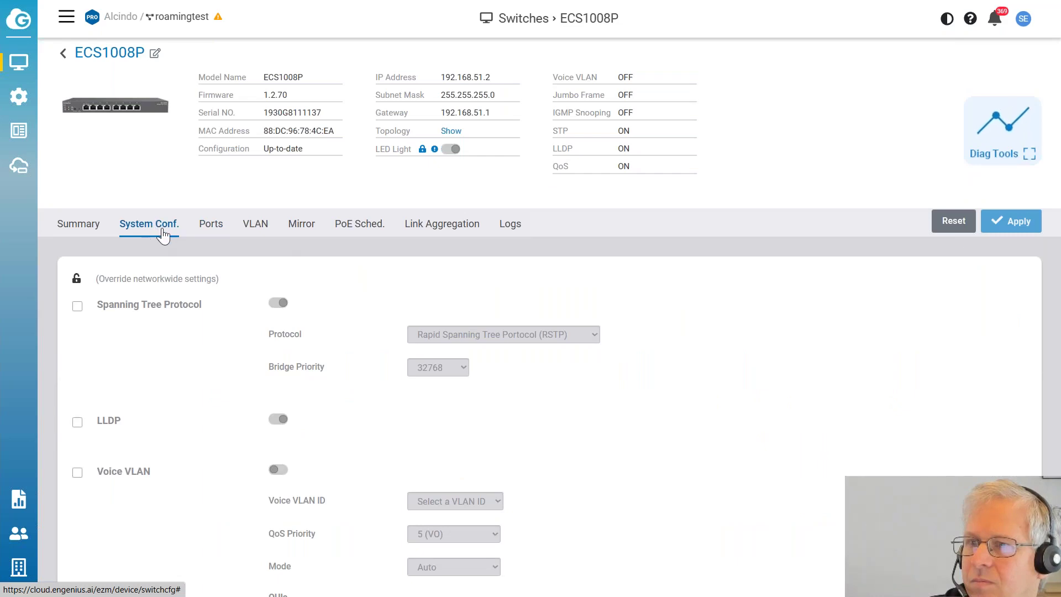
pyautogui.scroll(-5, 160, 236)
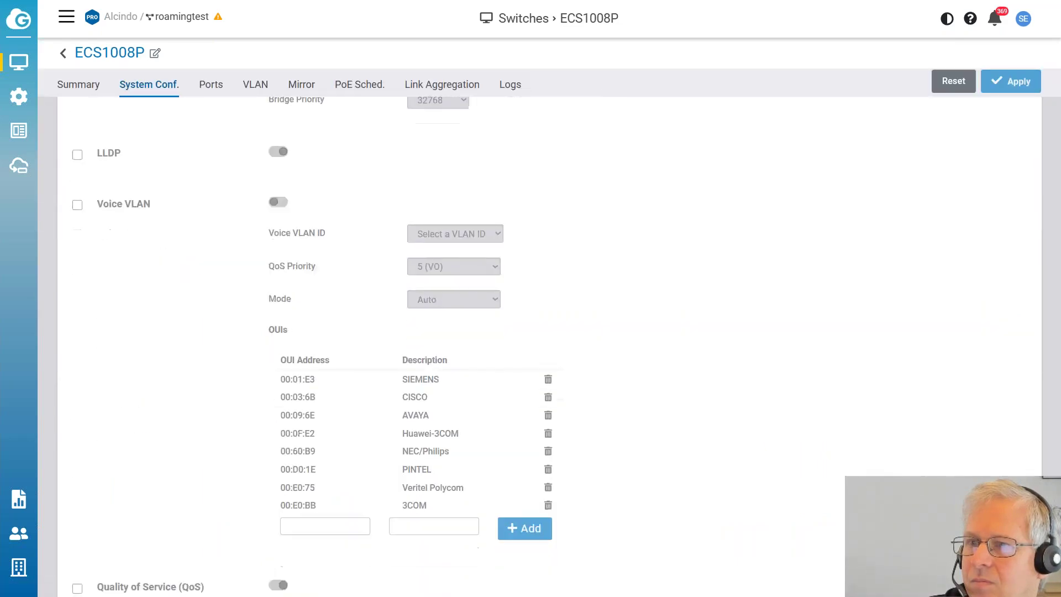
pyautogui.scroll(3, 101, 229)
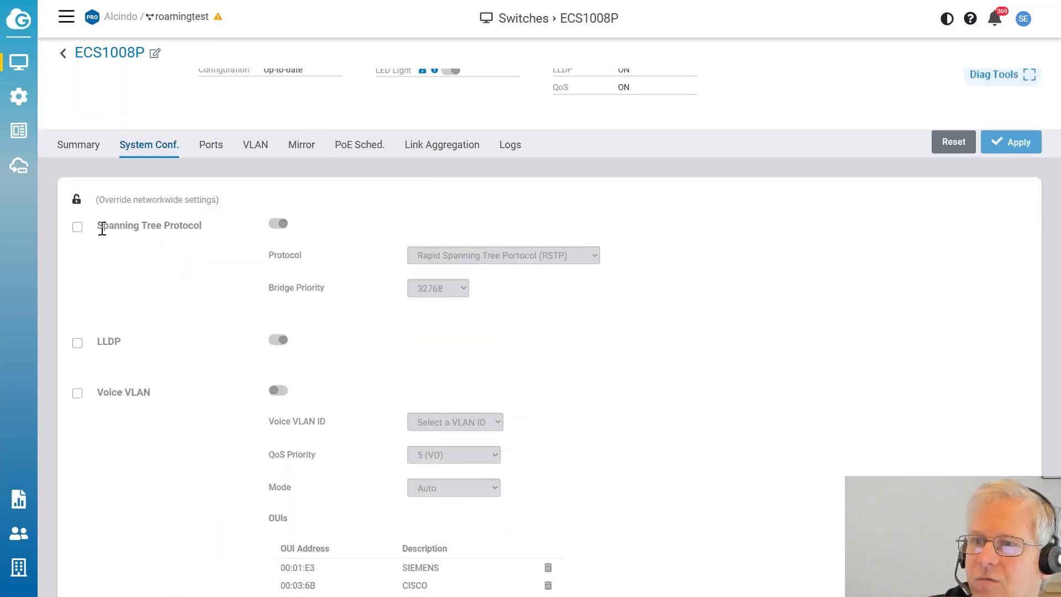
pyautogui.click(78, 394)
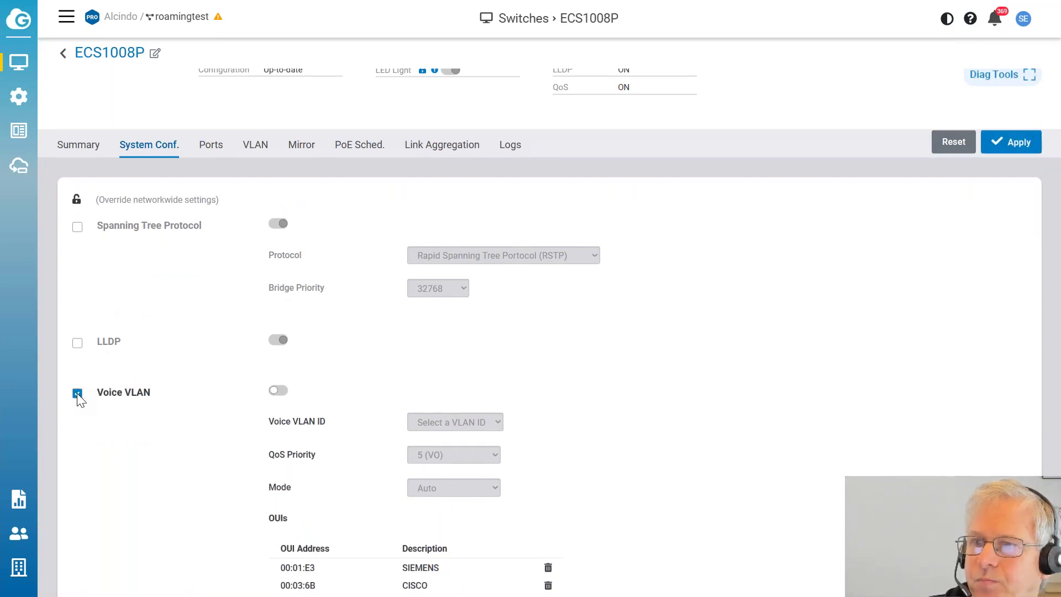
pyautogui.scroll(-2, 304, 396)
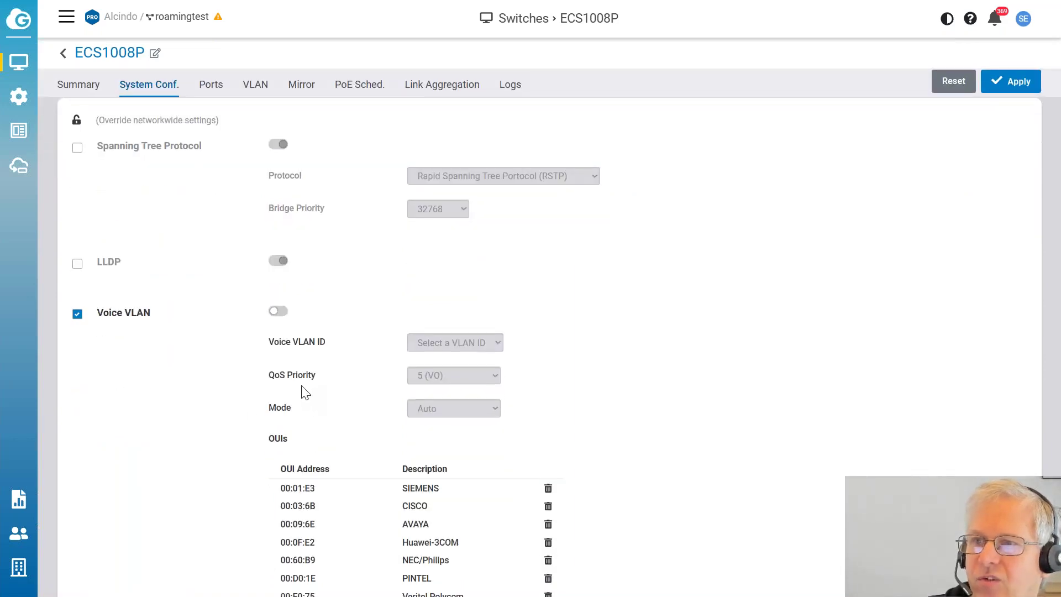
pyautogui.moveTo(18, 95)
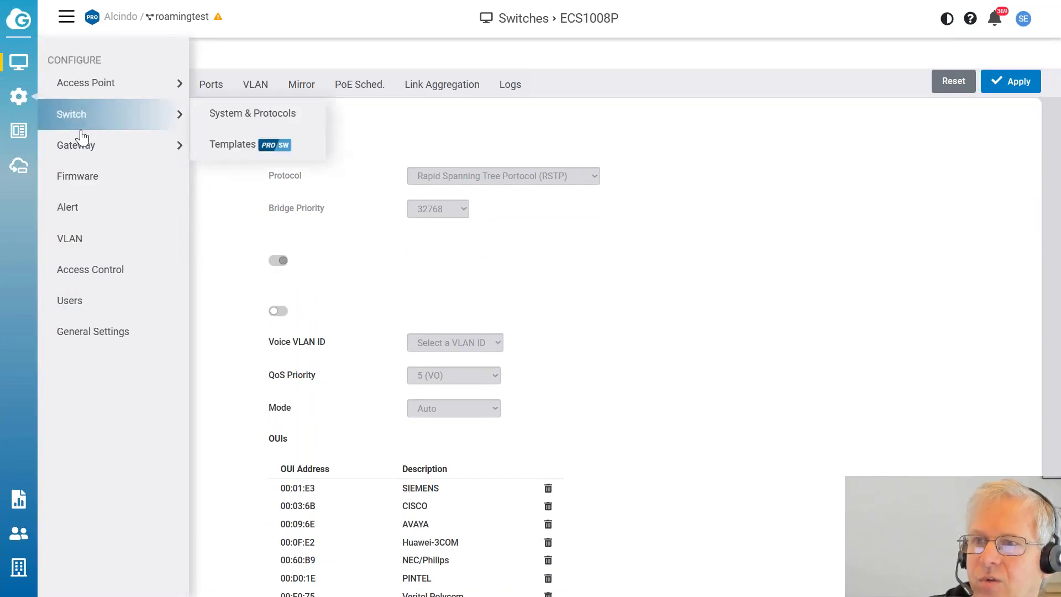
pyautogui.moveTo(138, 114)
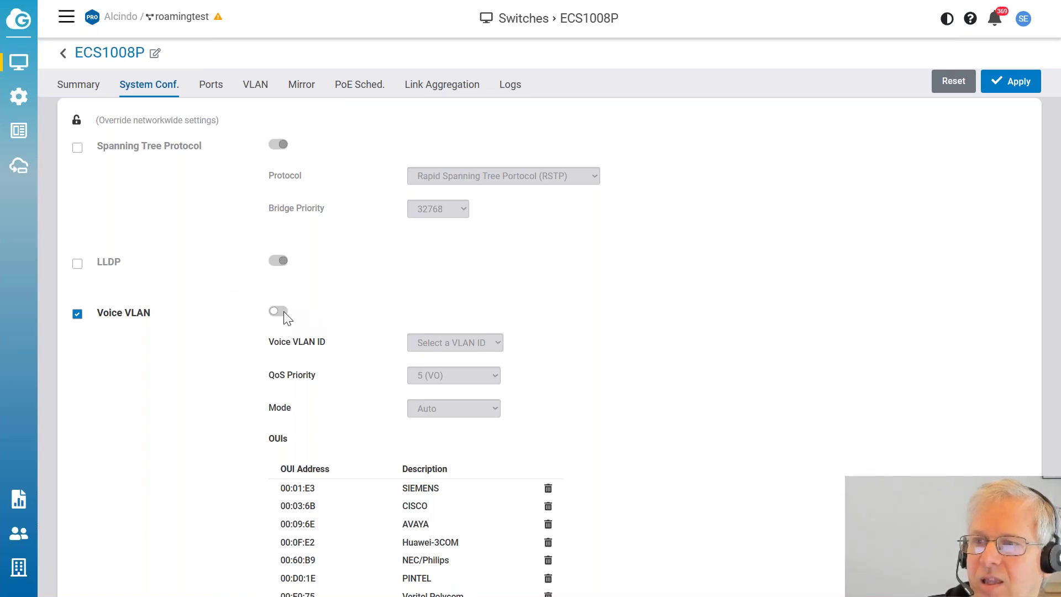
pyautogui.click(282, 311)
pyautogui.scroll(-3, 225, 306)
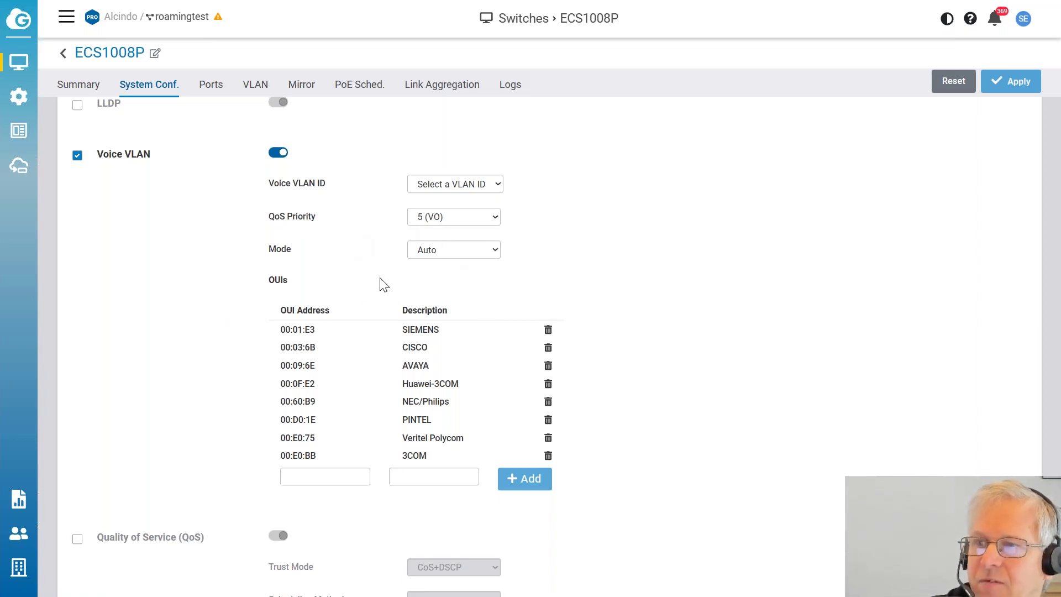
# Step: Examine the voice OUI address list and choose 22 (22) as the Voice VLAN ID
pyautogui.scroll(2, 321, 257)
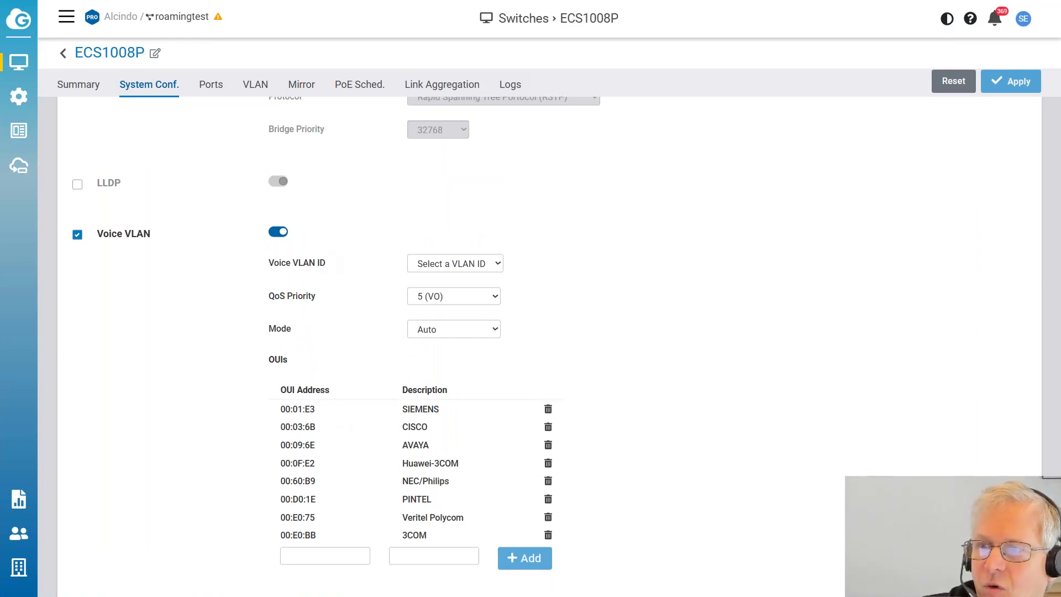
pyautogui.moveTo(280, 411); pyautogui.dragTo(316, 412)
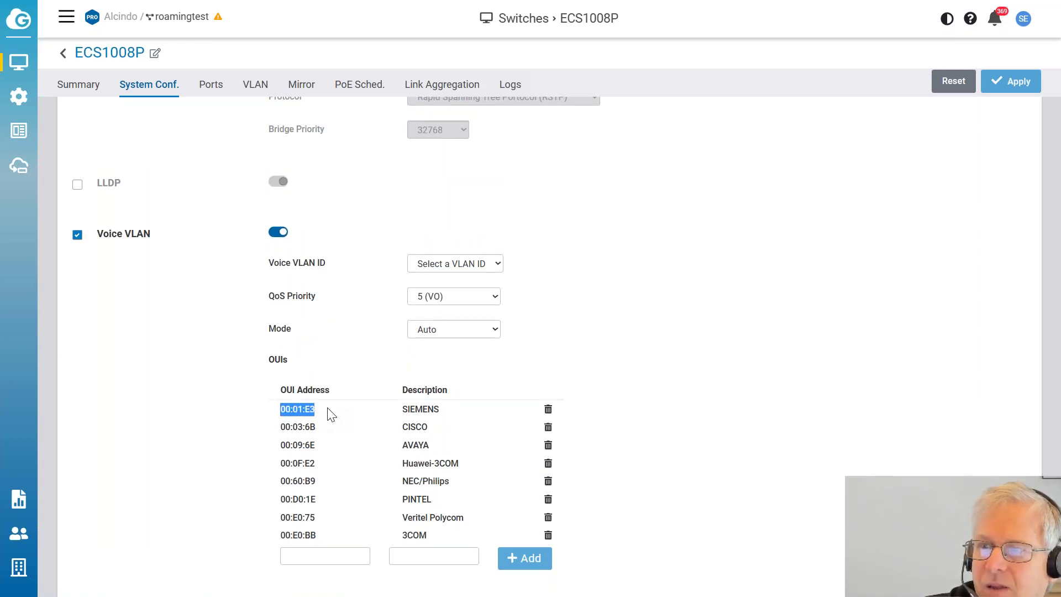
pyautogui.scroll(2, 338, 374)
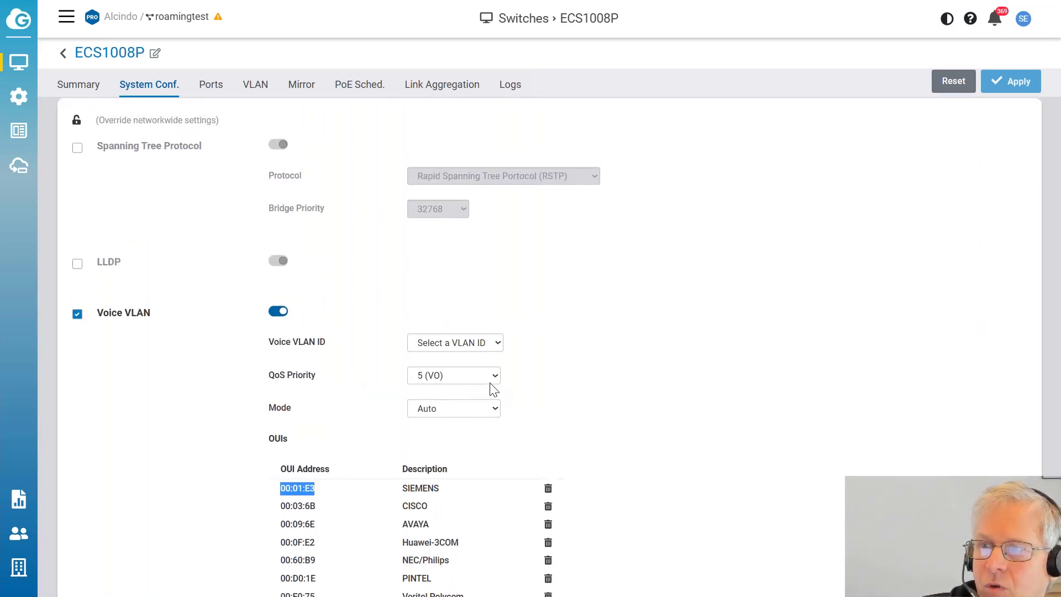
pyautogui.scroll(2, 514, 419)
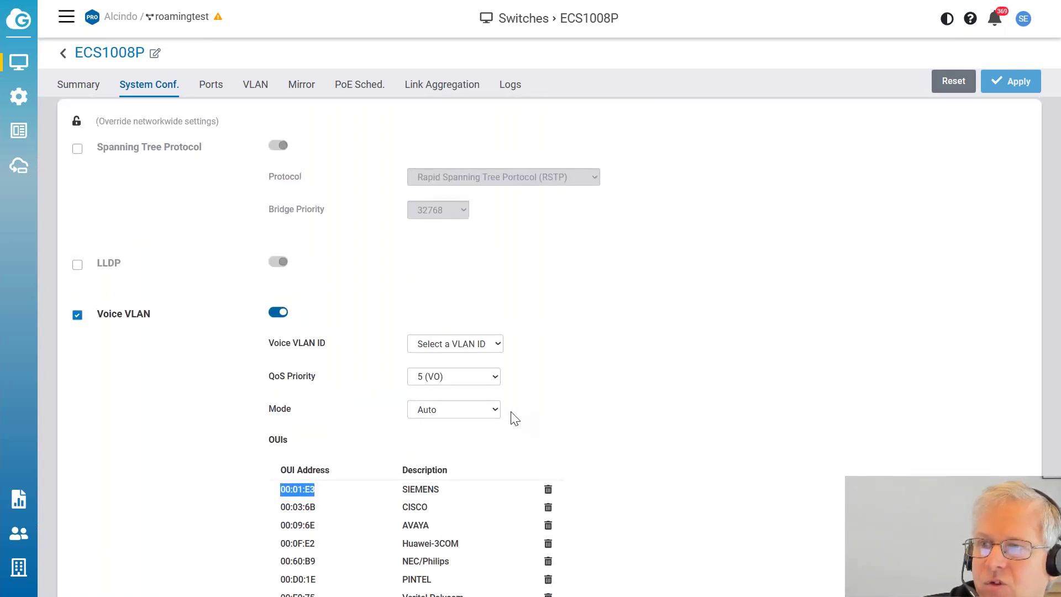
pyautogui.scroll(-1, 514, 418)
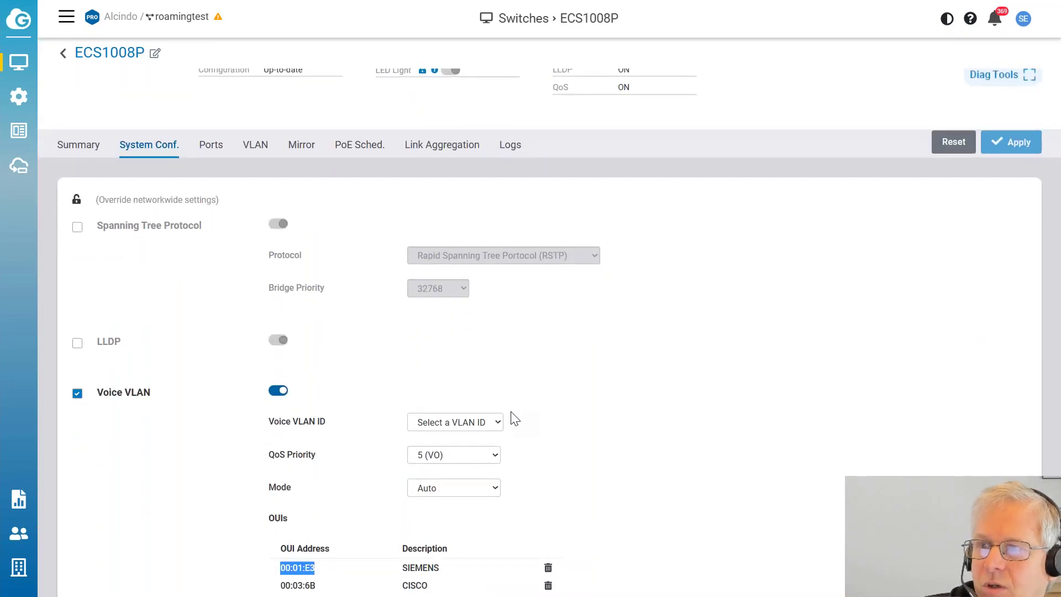
pyautogui.click(500, 428)
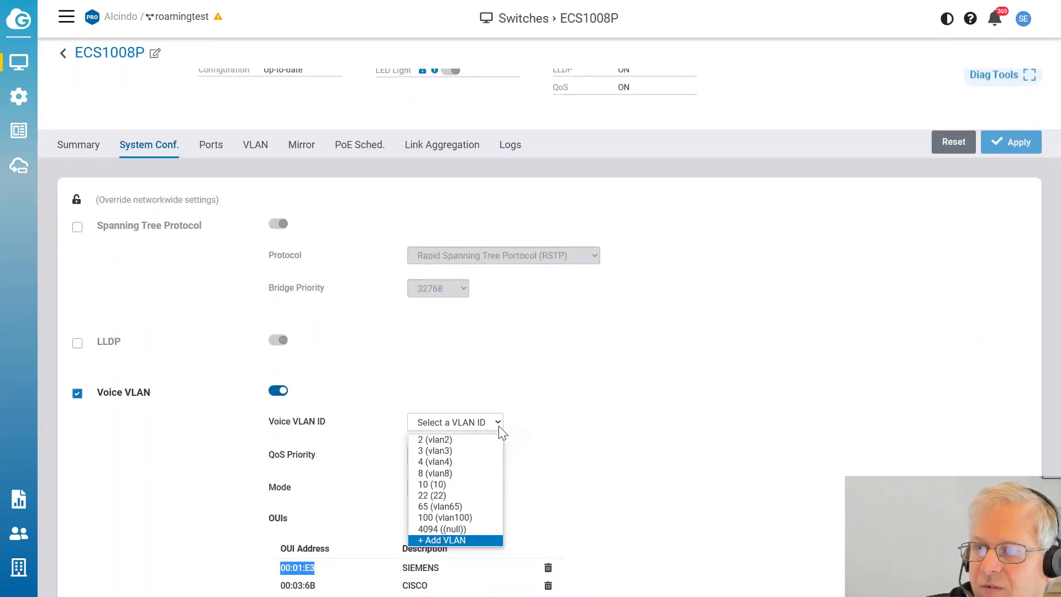
pyautogui.click(470, 495)
# Step: Look over the OUI addresses again, then discard the unsaved Voice VLAN changes by returning to the VLAN table
pyautogui.scroll(-3, 371, 432)
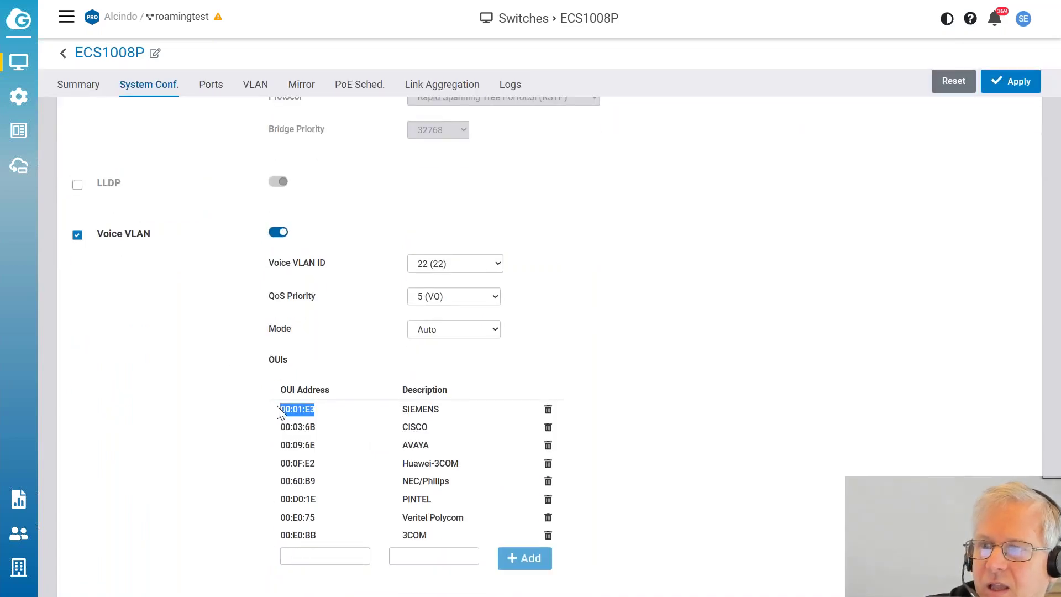
pyautogui.moveTo(311, 411); pyautogui.dragTo(293, 427)
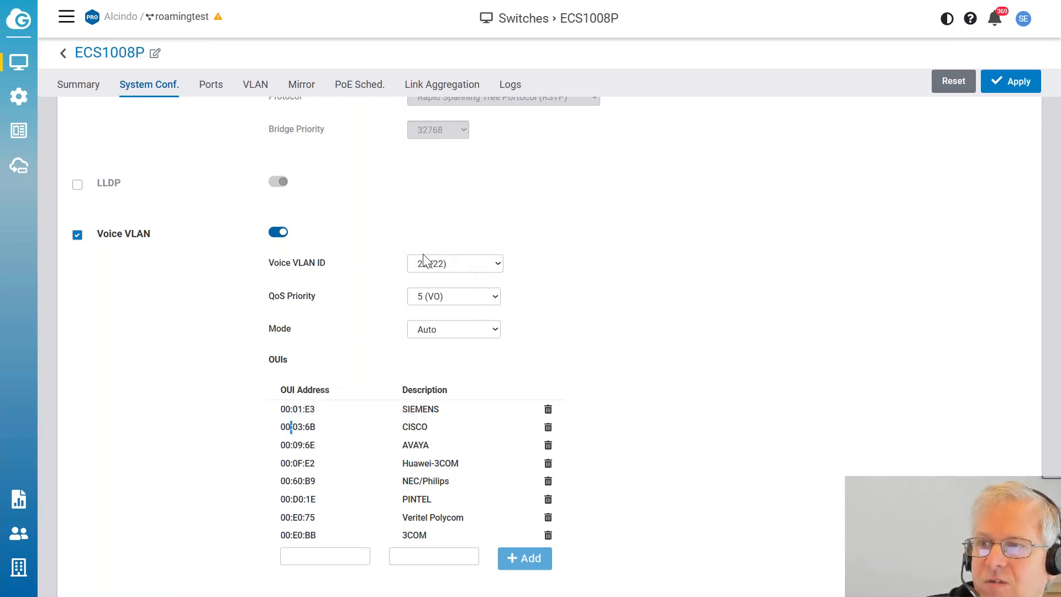
pyautogui.scroll(3, 424, 260)
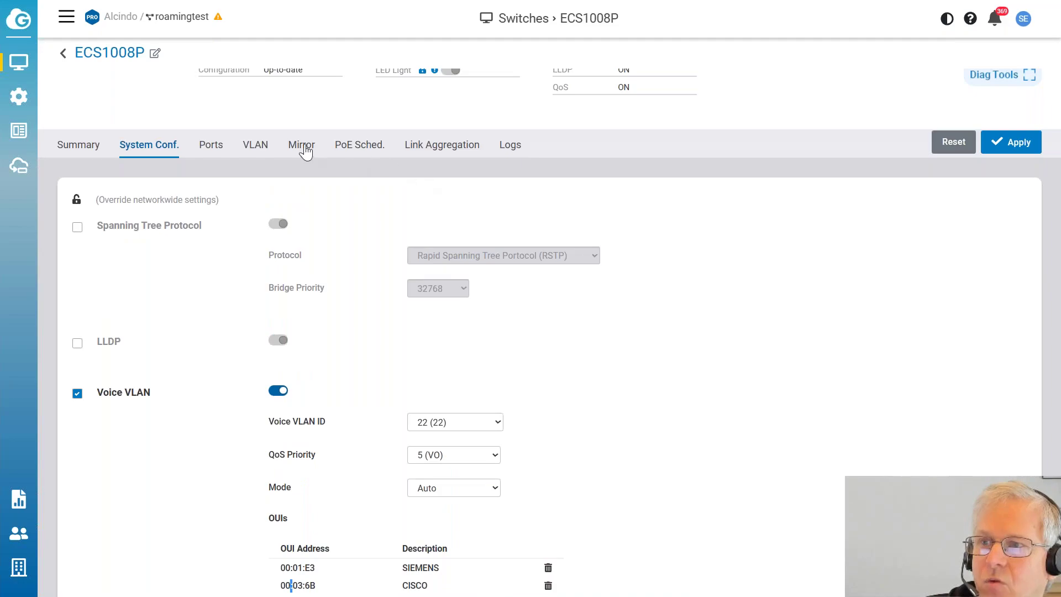
pyautogui.click(255, 145)
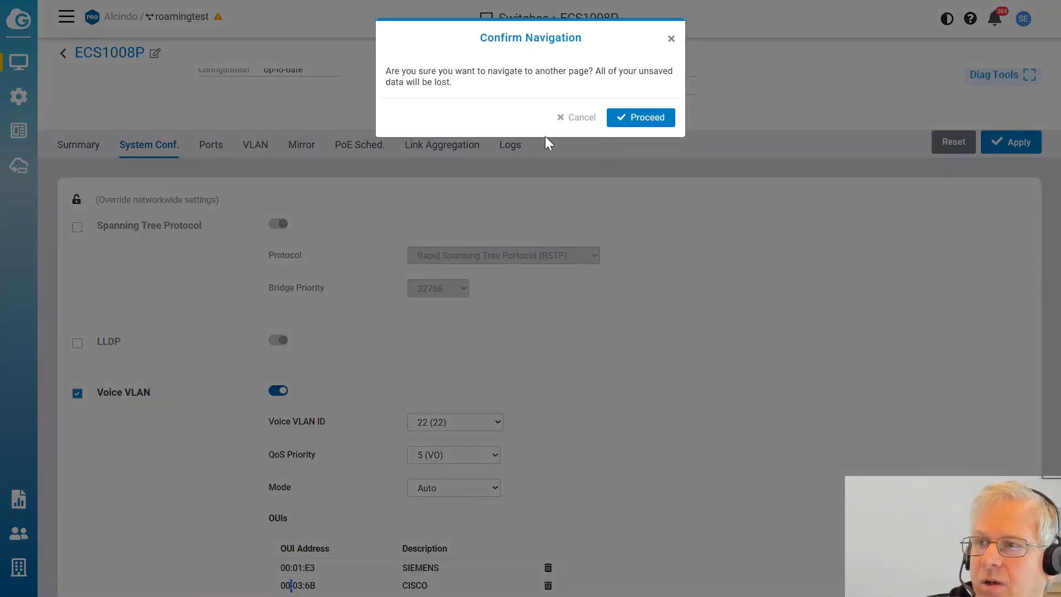
pyautogui.click(611, 119)
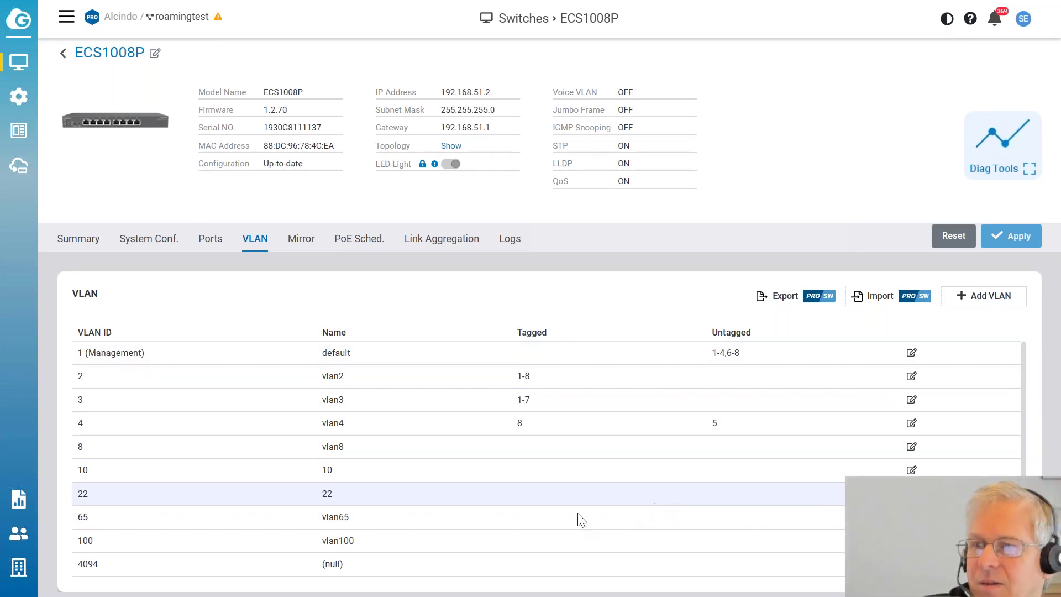
# Step: Make port 8 a tagged member of VLAN 22 and accept the row
pyautogui.scroll(-1, 730, 475)
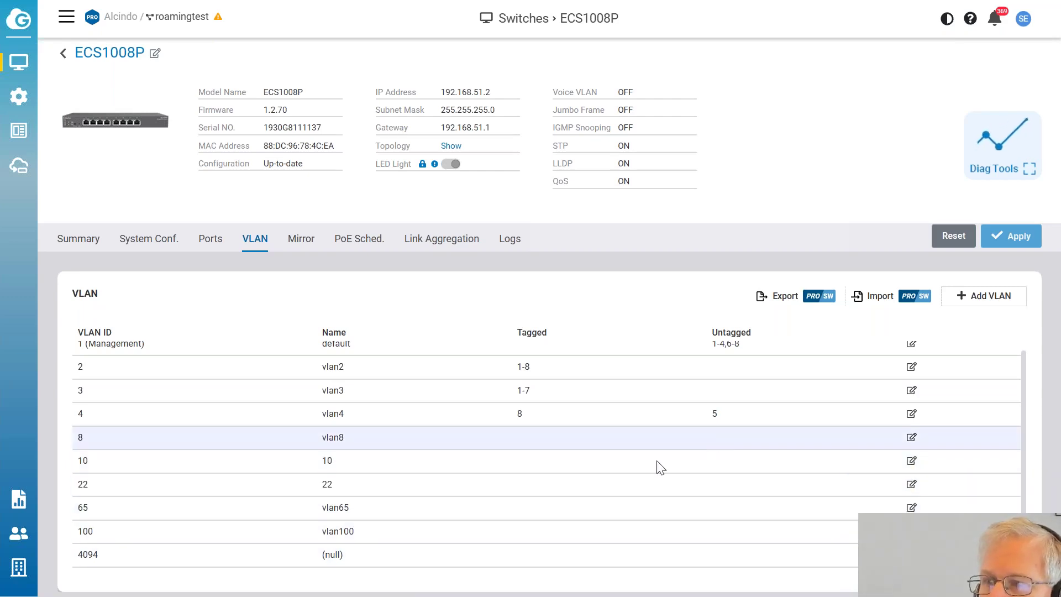
pyautogui.click(911, 485)
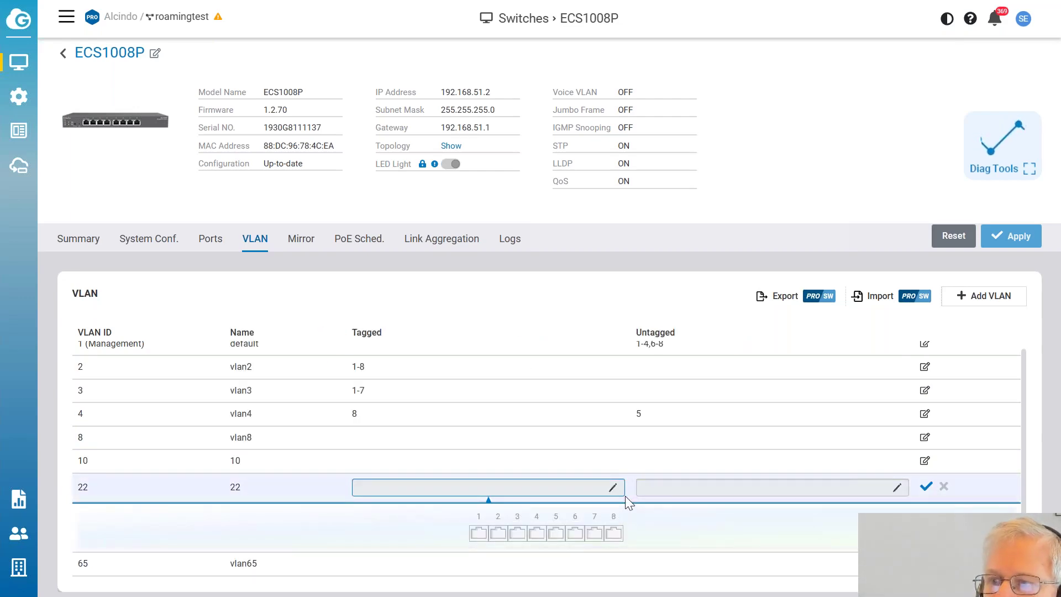
pyautogui.click(615, 534)
pyautogui.click(615, 534)
pyautogui.click(615, 533)
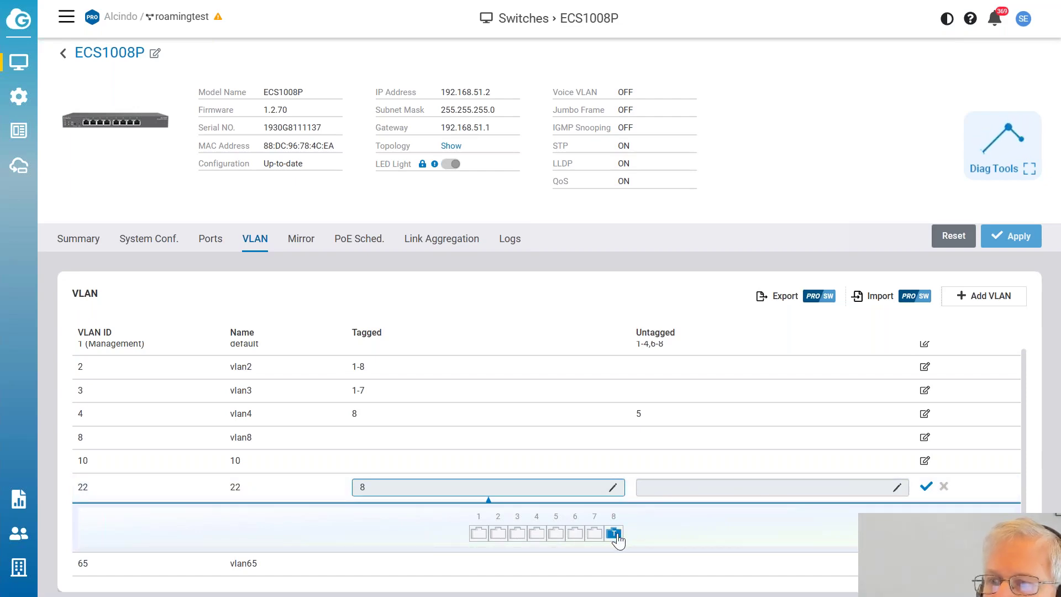
pyautogui.scroll(-1, 818, 390)
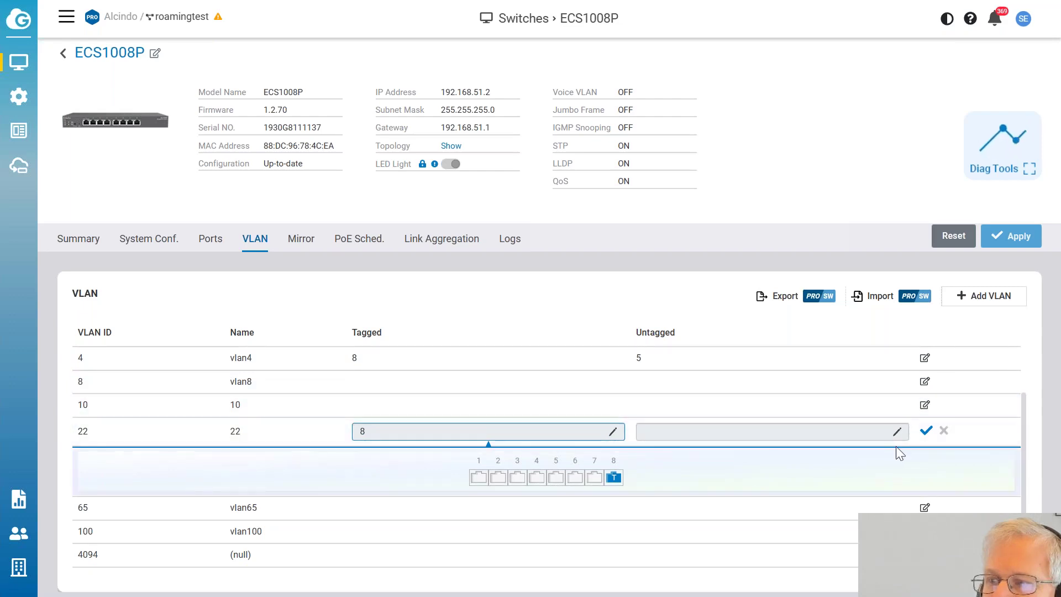
pyautogui.click(923, 431)
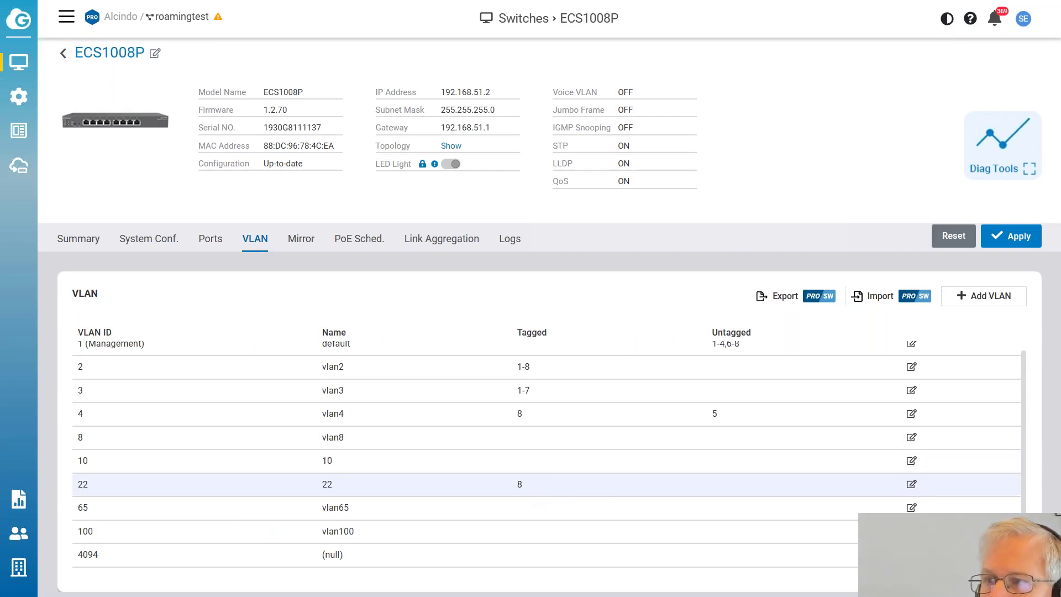
# Step: Reopen VLAN 22 for editing and set its untagged ports to 1-7
pyautogui.click(911, 484)
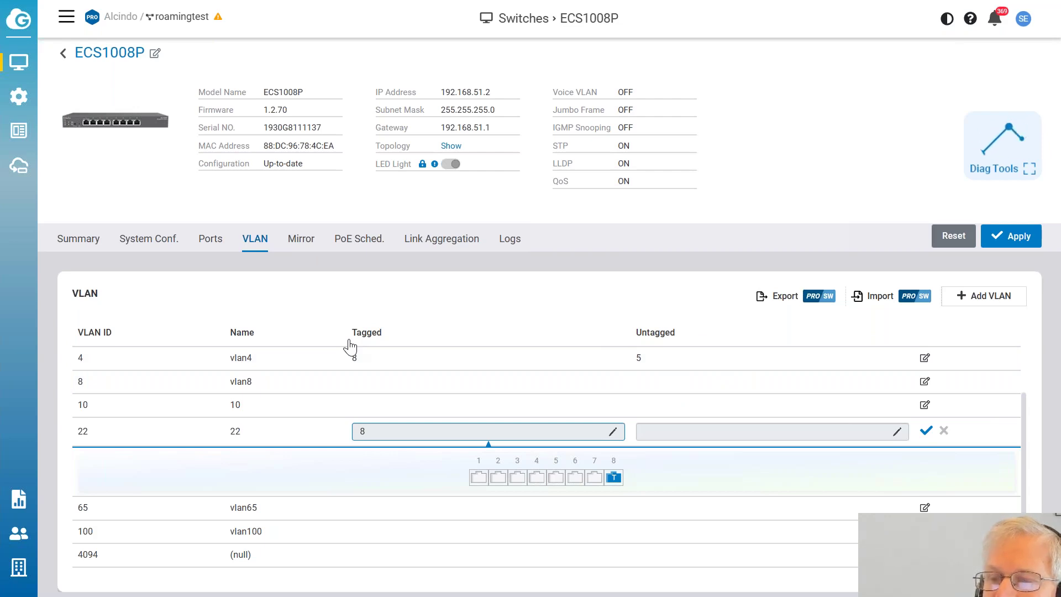
pyautogui.click(899, 432)
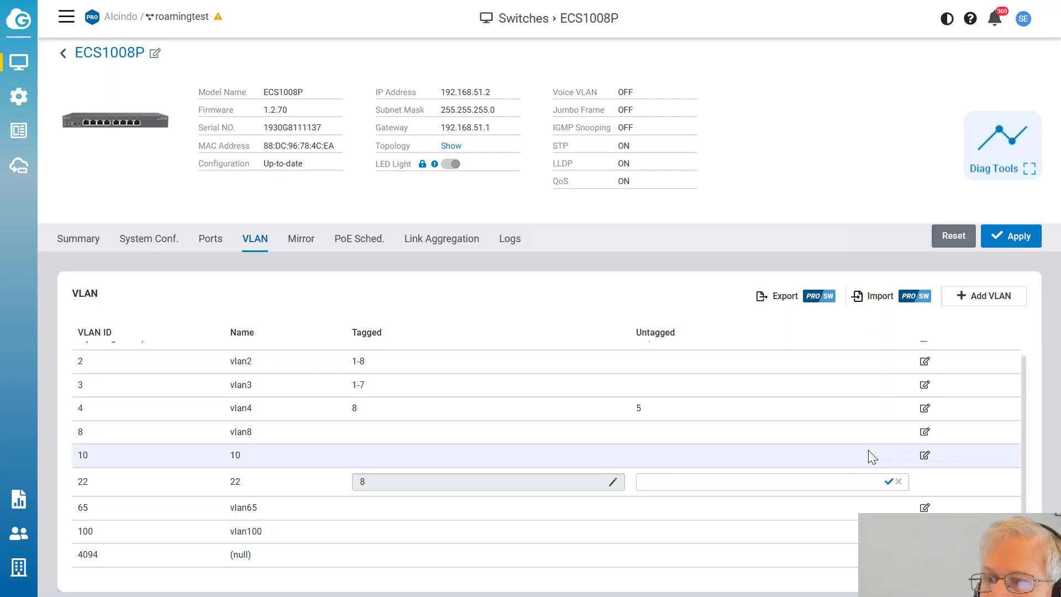
pyautogui.write('1')
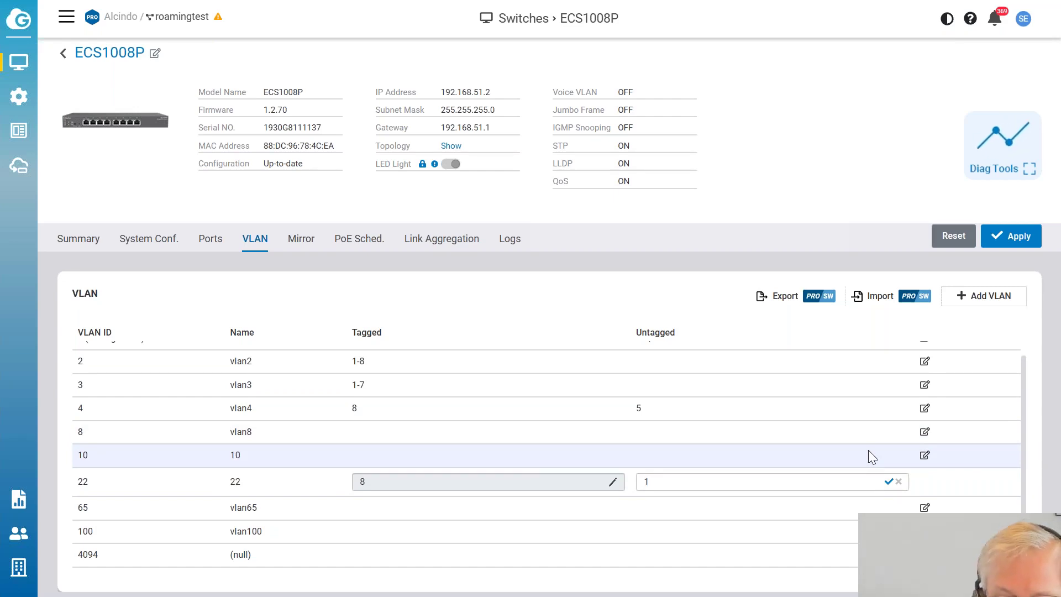
pyautogui.write('-7')
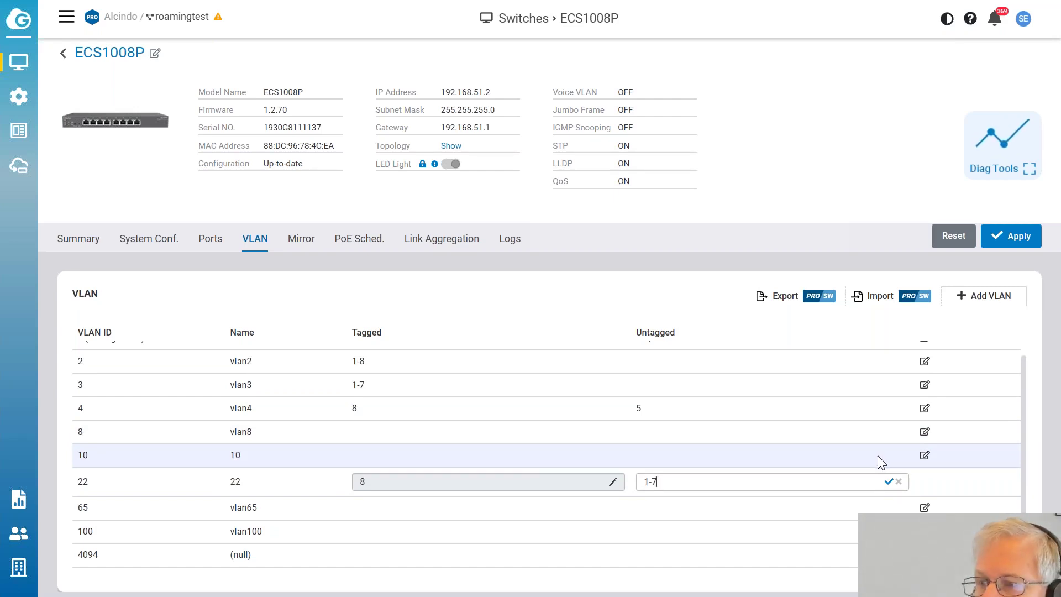
pyautogui.click(889, 481)
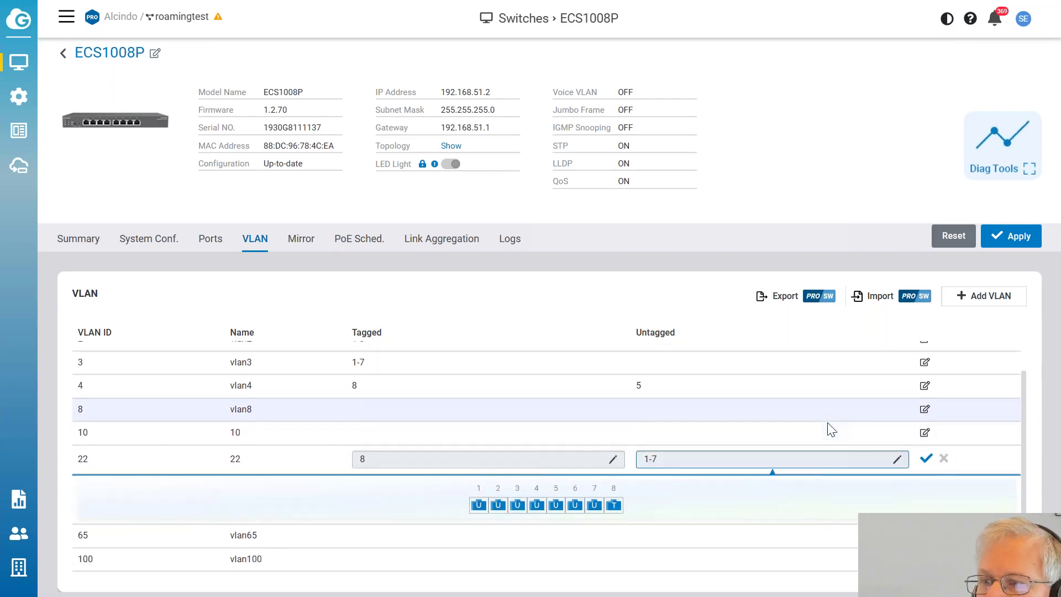
pyautogui.scroll(-1, 831, 429)
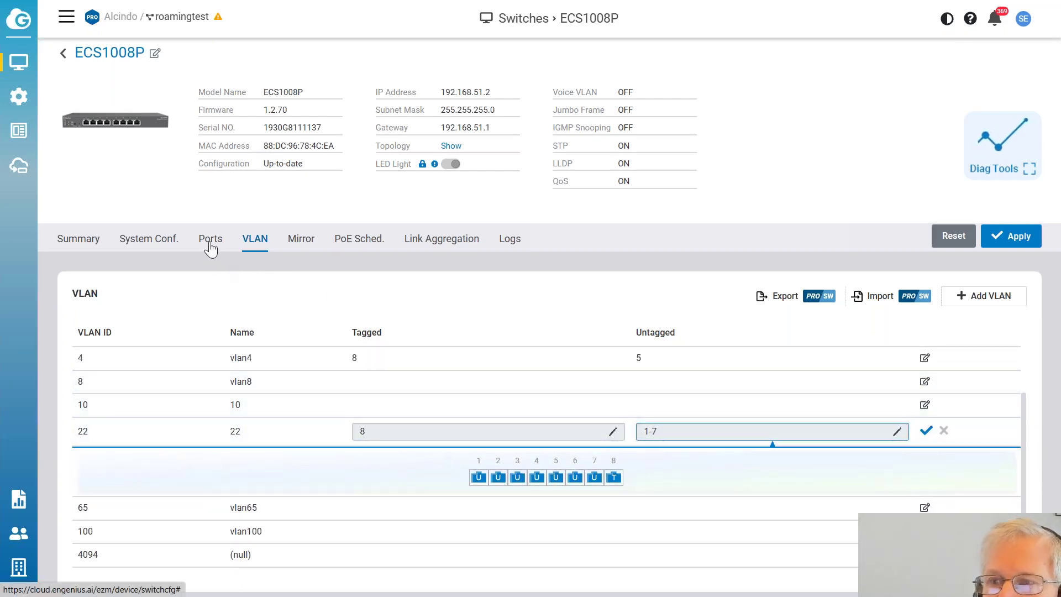
# Step: Accept the VLAN 22 row, apply the VLAN settings to the switch and check the VLAN assignments in the port list
pyautogui.click(927, 431)
pyautogui.click(1019, 238)
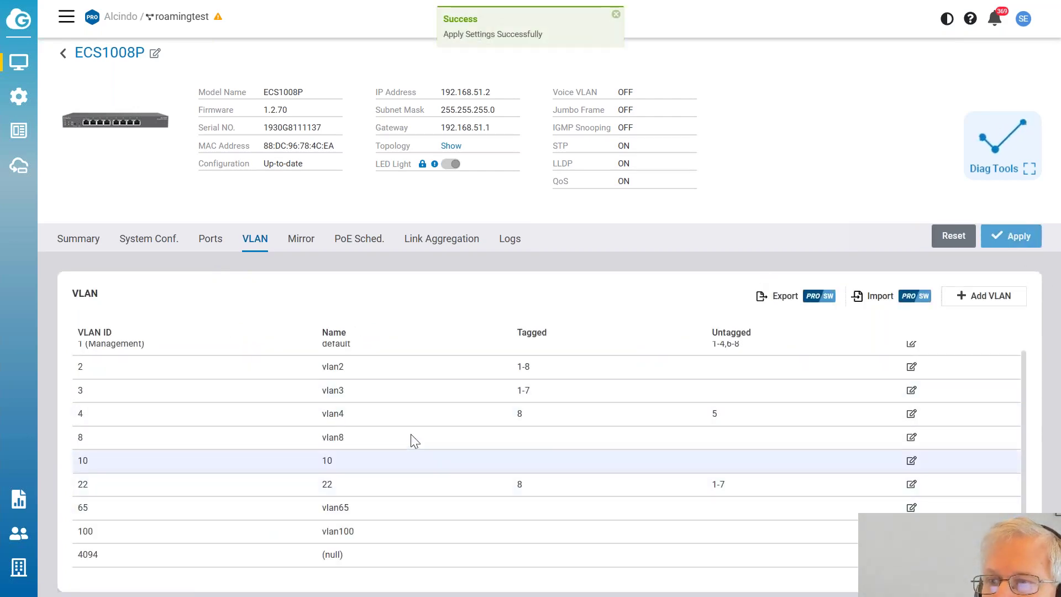
pyautogui.click(210, 244)
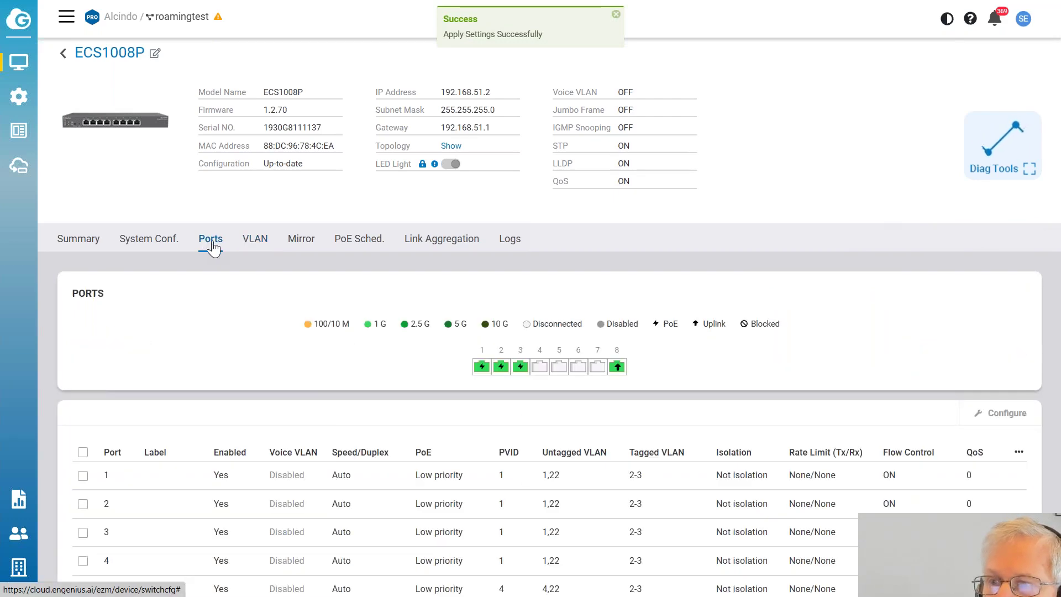
pyautogui.scroll(-3, 454, 439)
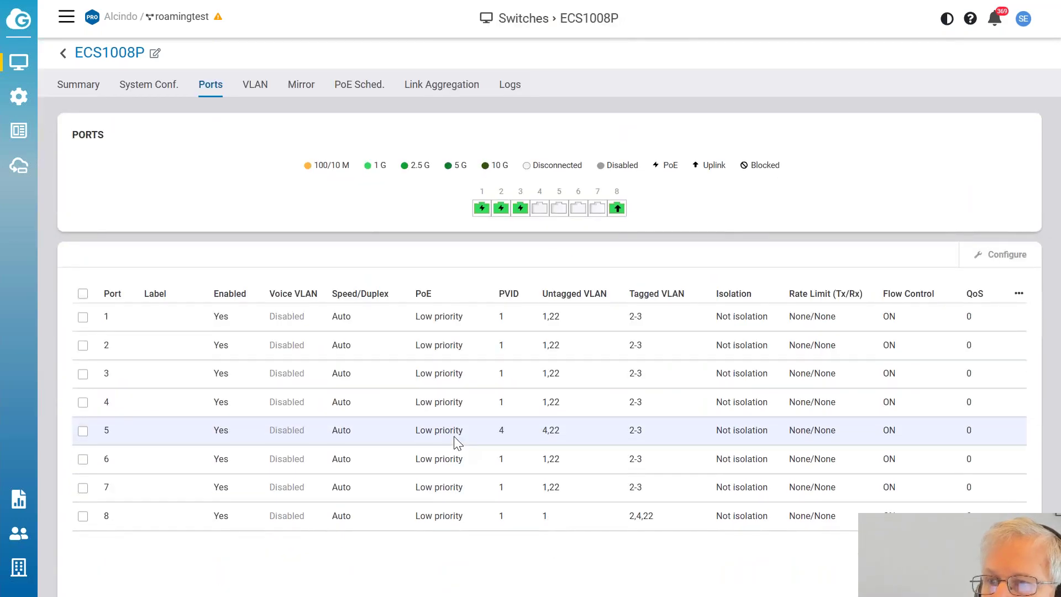
pyautogui.scroll(3, 454, 439)
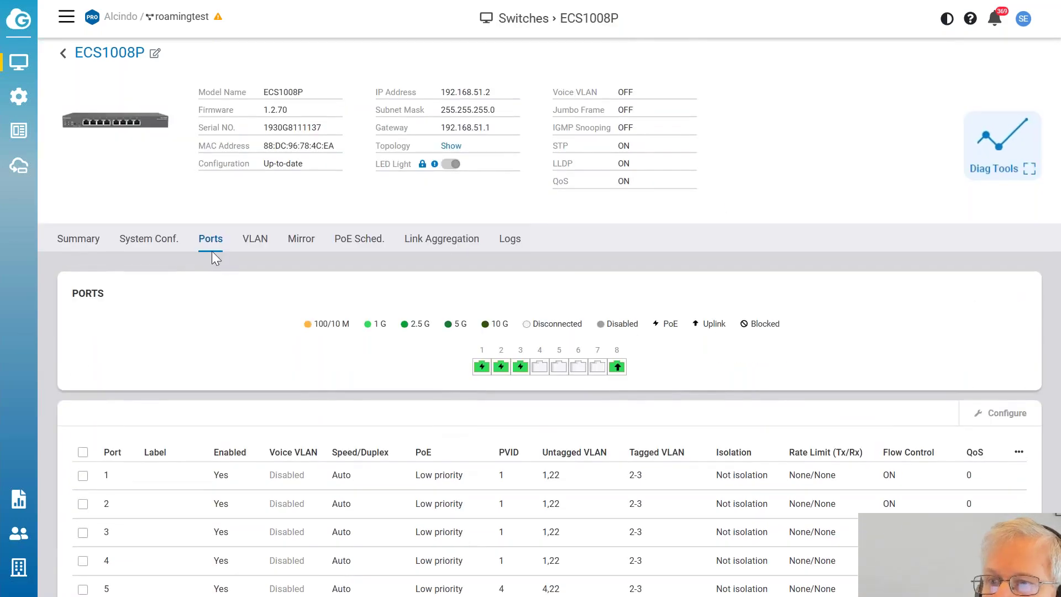
# Step: Override the networkwide Voice VLAN setting on this switch, enable Voice VLAN and choose 22 (22) as the Voice VLAN ID
pyautogui.click(162, 248)
pyautogui.scroll(-3, 322, 374)
pyautogui.scroll(-1, 237, 374)
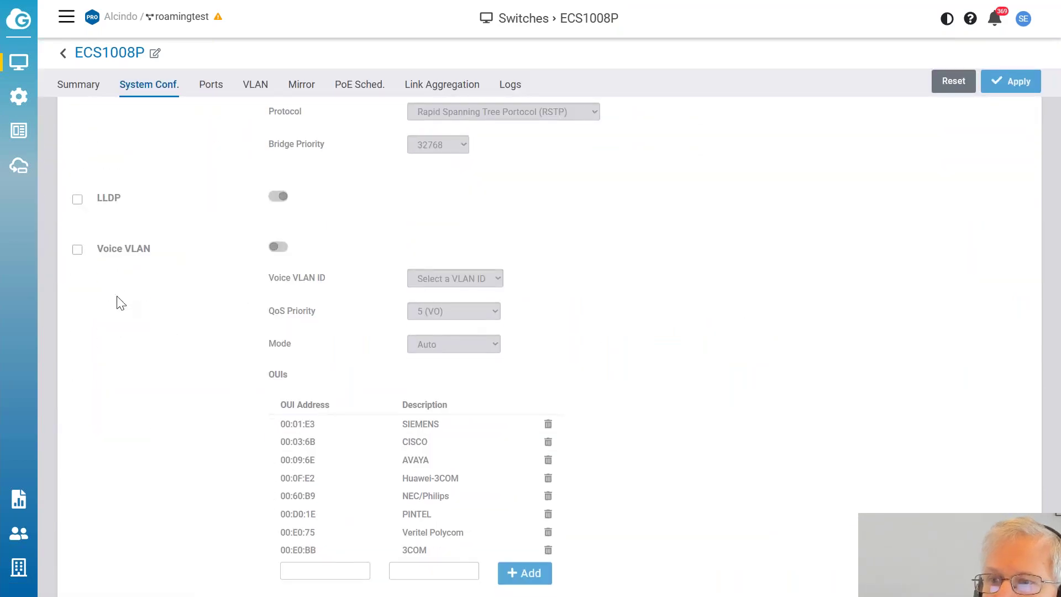
pyautogui.click(78, 329)
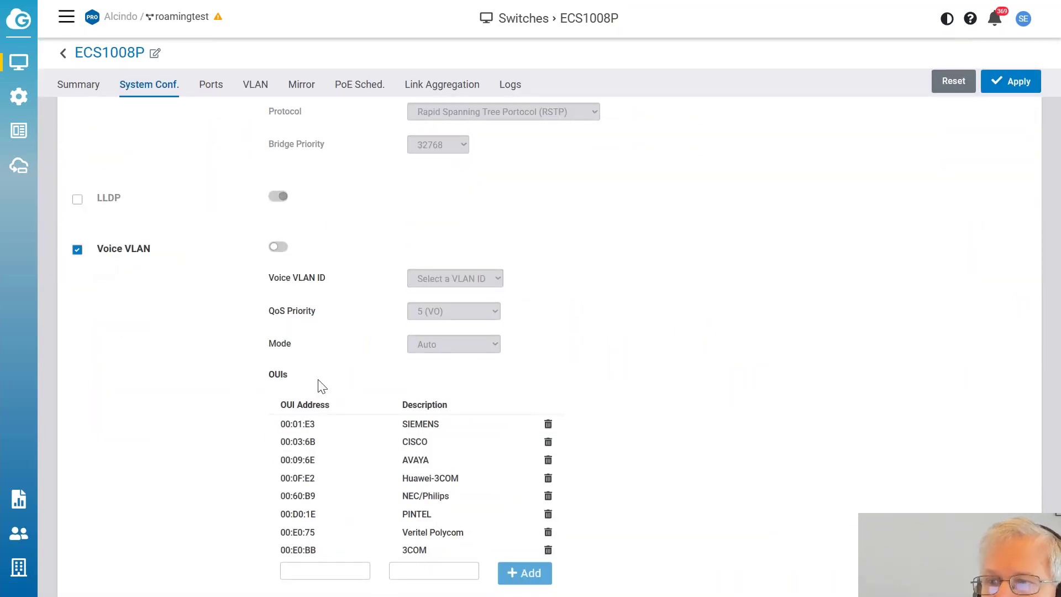
pyautogui.scroll(-1, 439, 442)
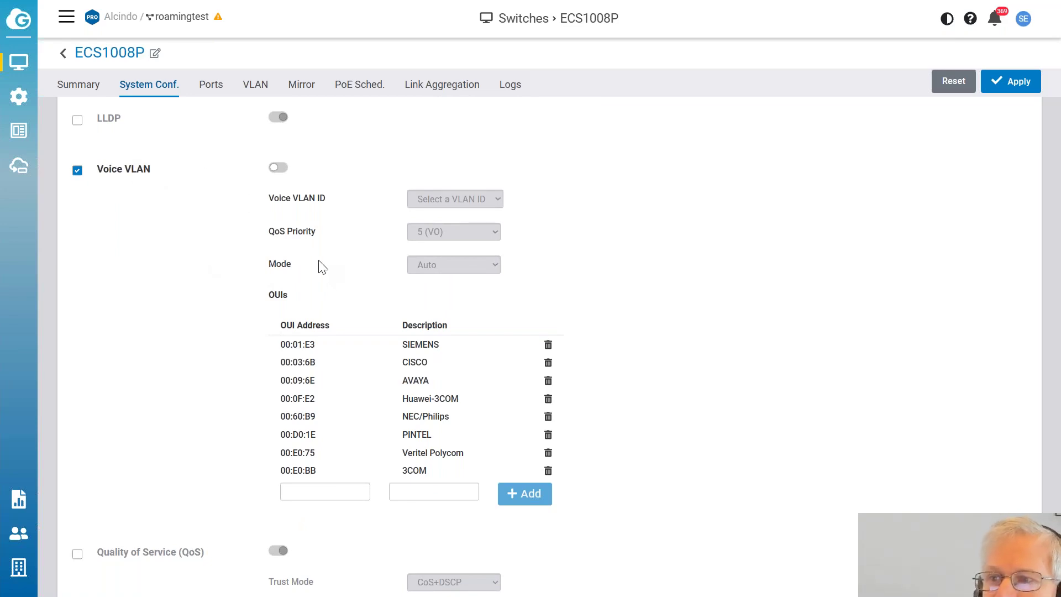
pyautogui.click(278, 167)
pyautogui.click(440, 203)
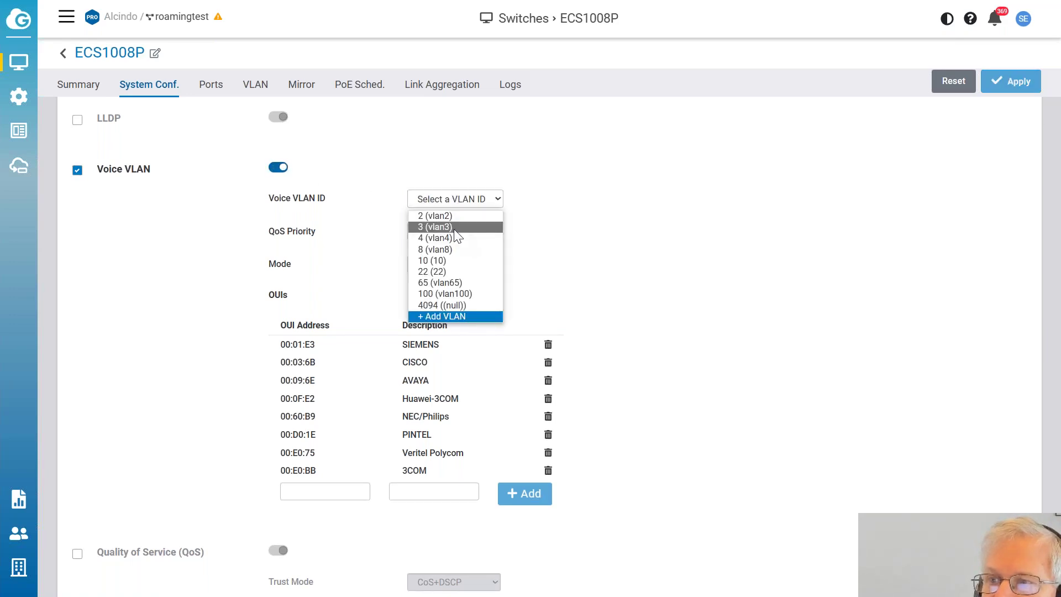
pyautogui.click(462, 273)
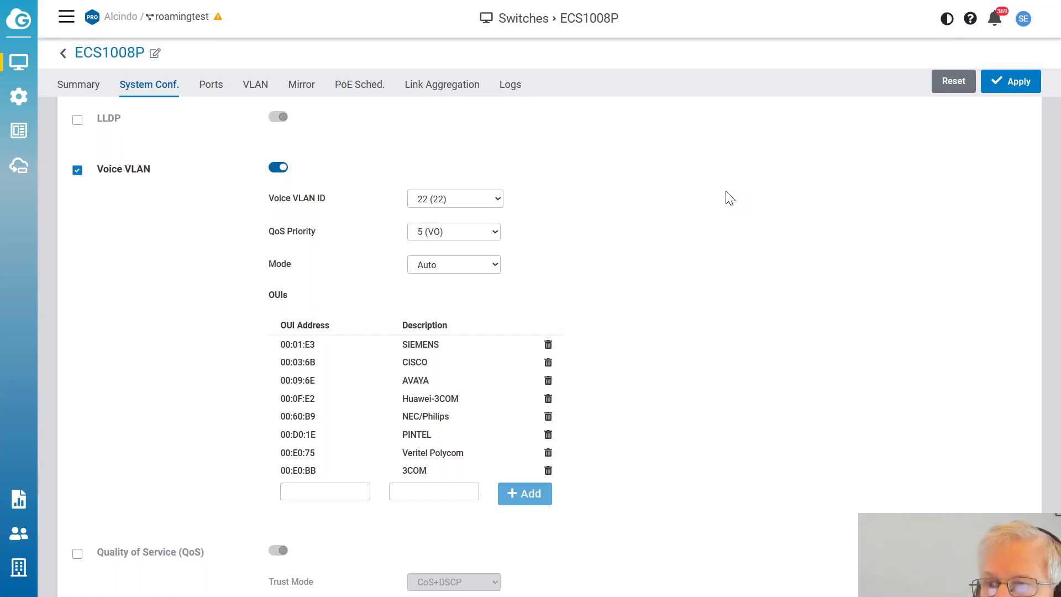
# Step: Examine the Voice VLAN priority, mode and OUI list, along with the Quality of Service settings
pyautogui.scroll(-2, 654, 350)
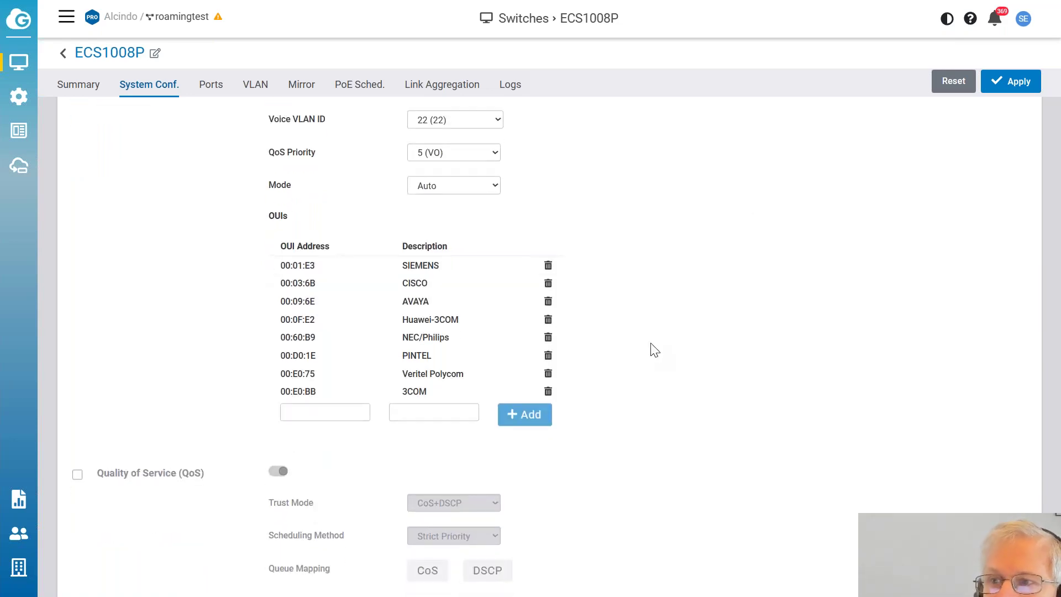
pyautogui.scroll(3, 654, 350)
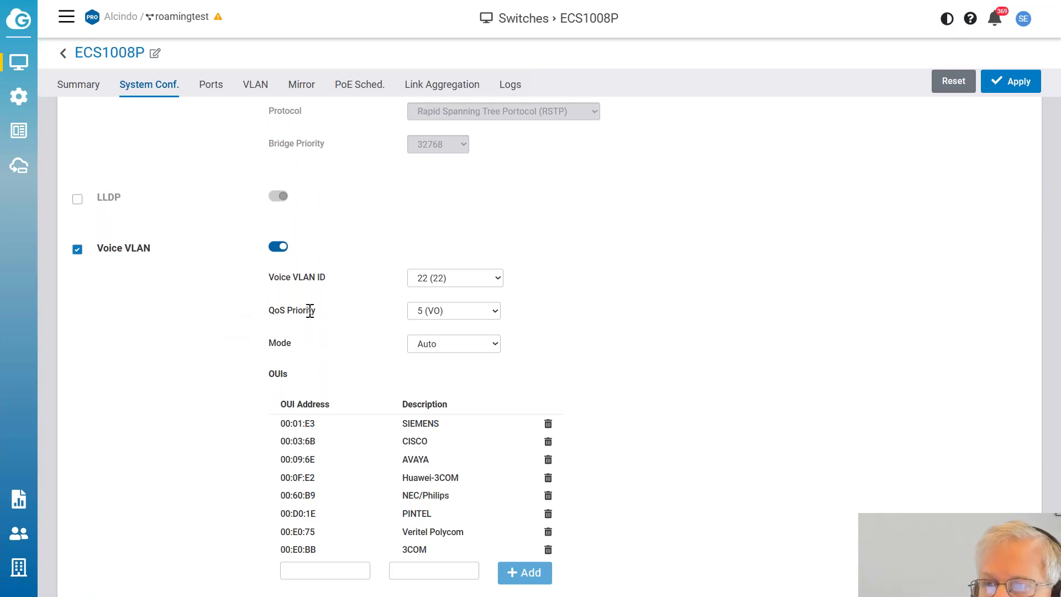
pyautogui.scroll(-7, 310, 311)
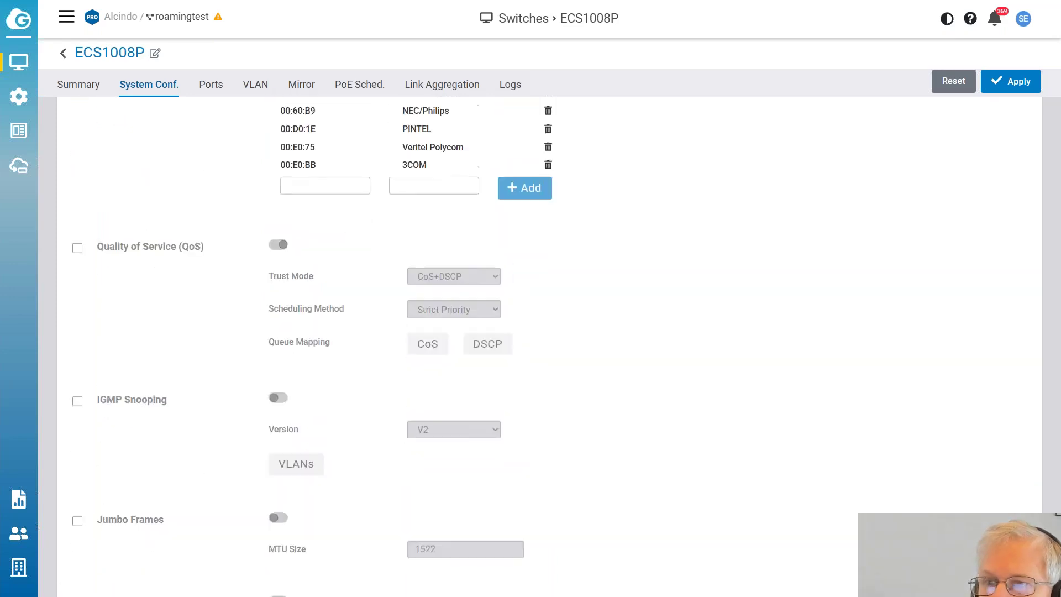
pyautogui.scroll(8, 310, 311)
pyautogui.scroll(3, 549, 332)
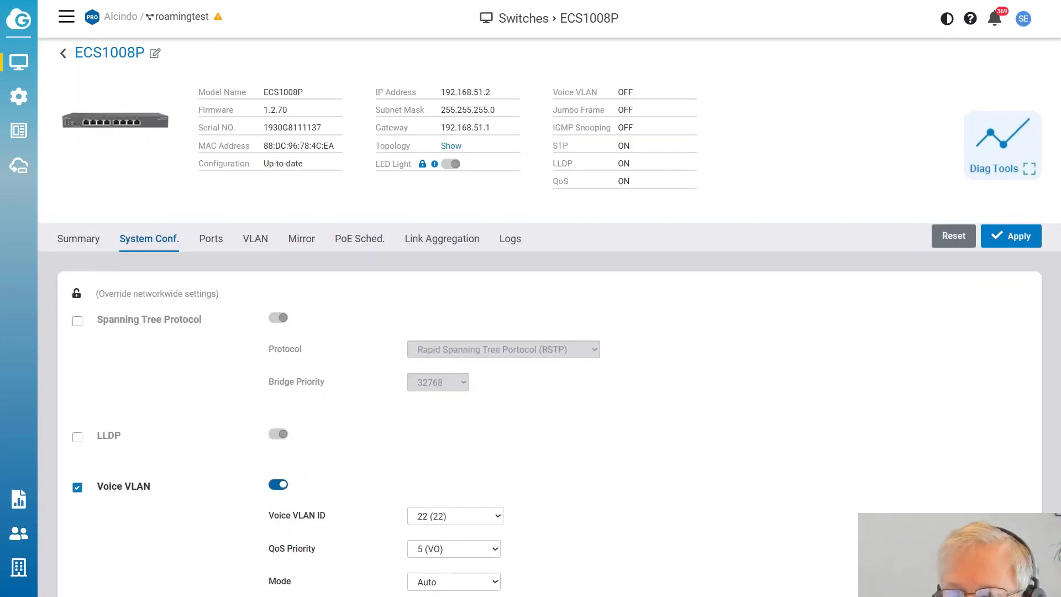
pyautogui.scroll(-1, 549, 331)
pyautogui.scroll(-4, 549, 331)
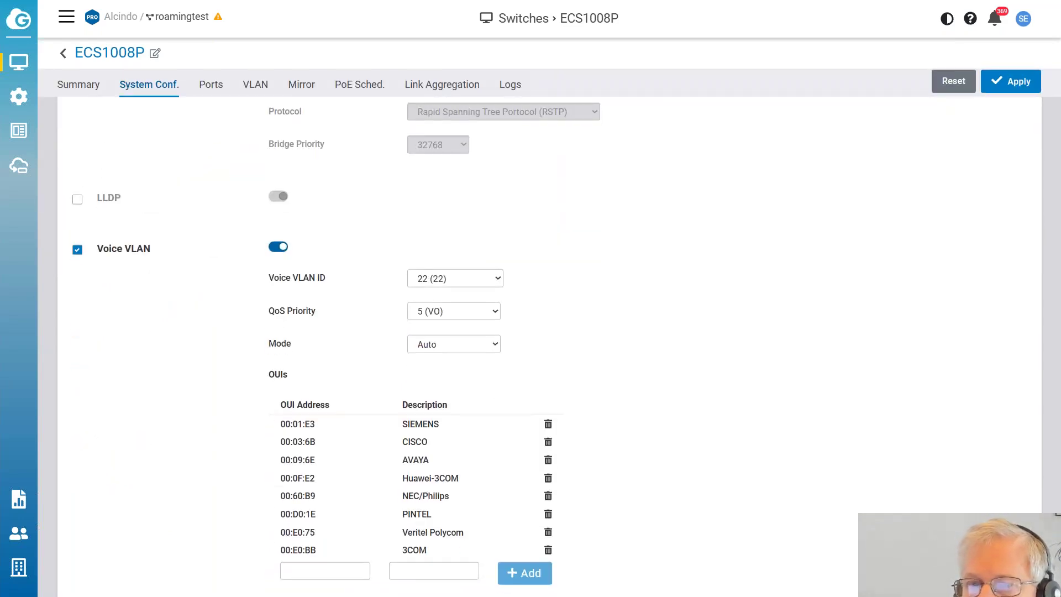
pyautogui.scroll(4, 275, 254)
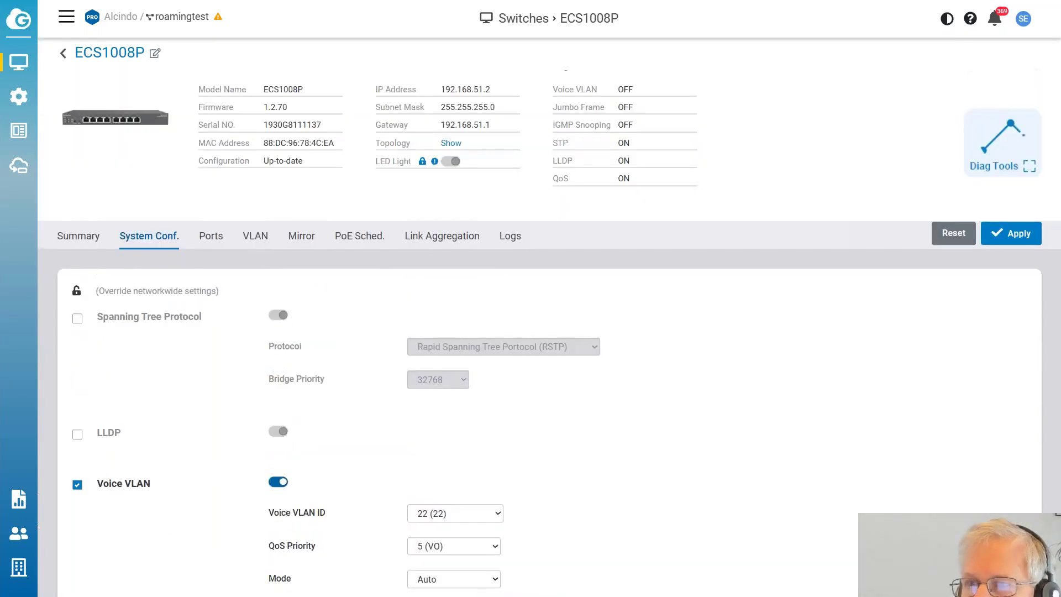
# Step: Stay on the system configuration page without discarding the edits and apply the Voice VLAN settings to the switch
pyautogui.click(218, 248)
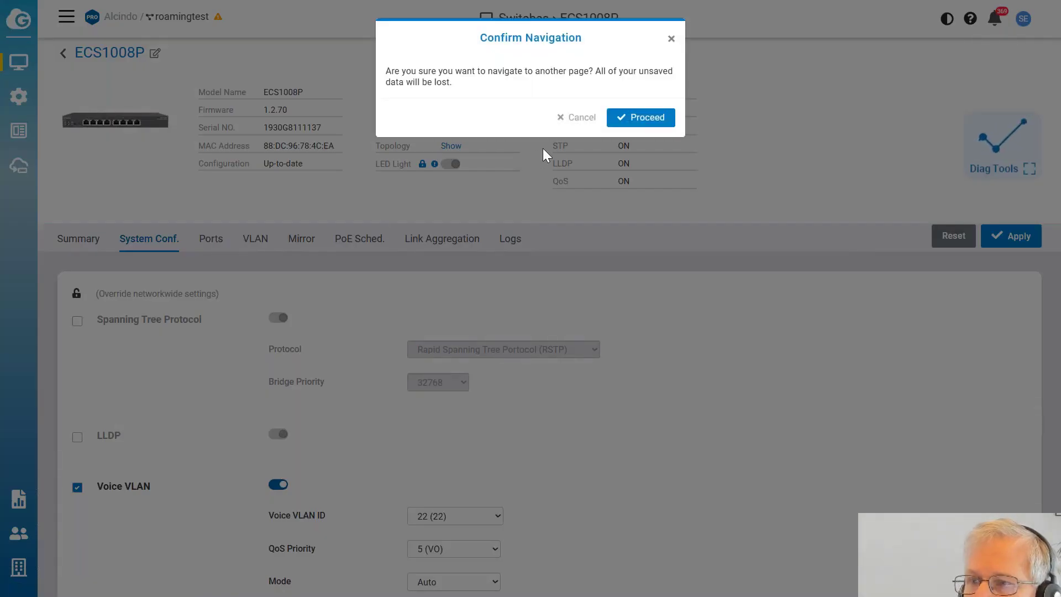
pyautogui.click(574, 117)
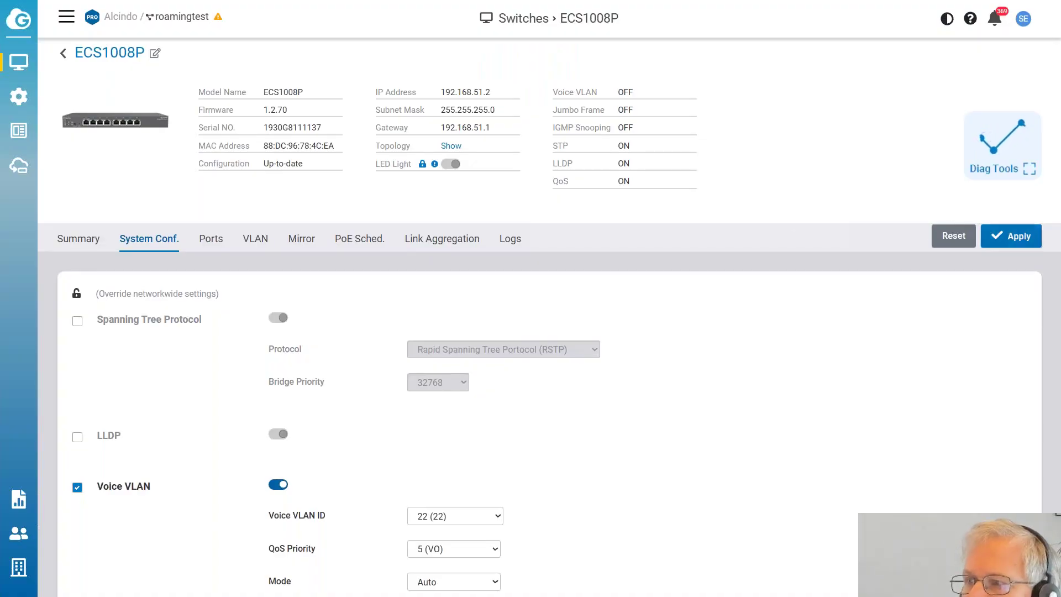
pyautogui.click(1001, 236)
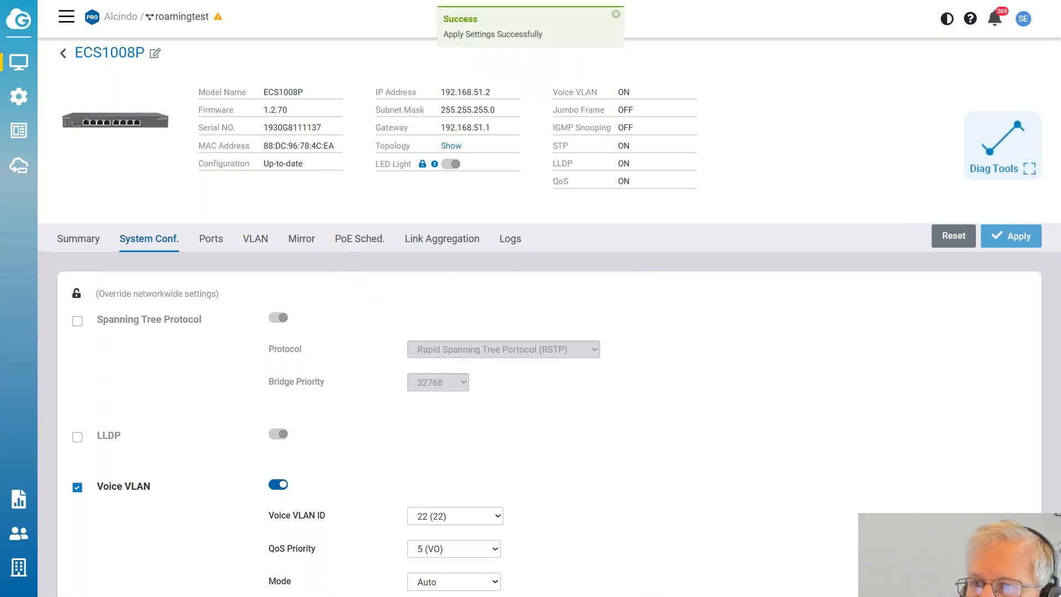
# Step: Review the VLAN table and the Voice VLAN status of each port in the switch's port list
pyautogui.click(250, 245)
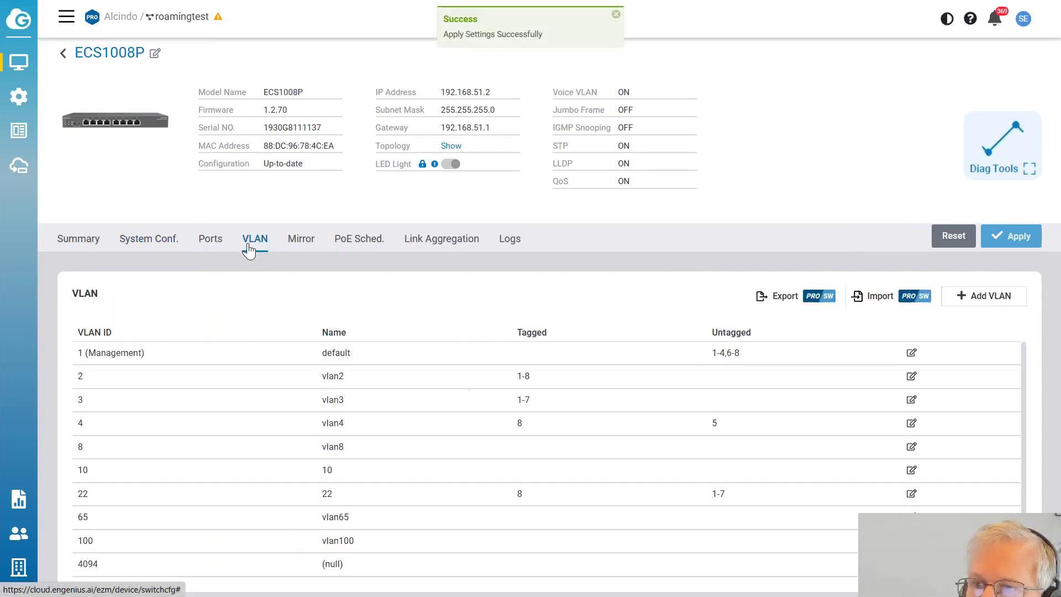
pyautogui.click(209, 245)
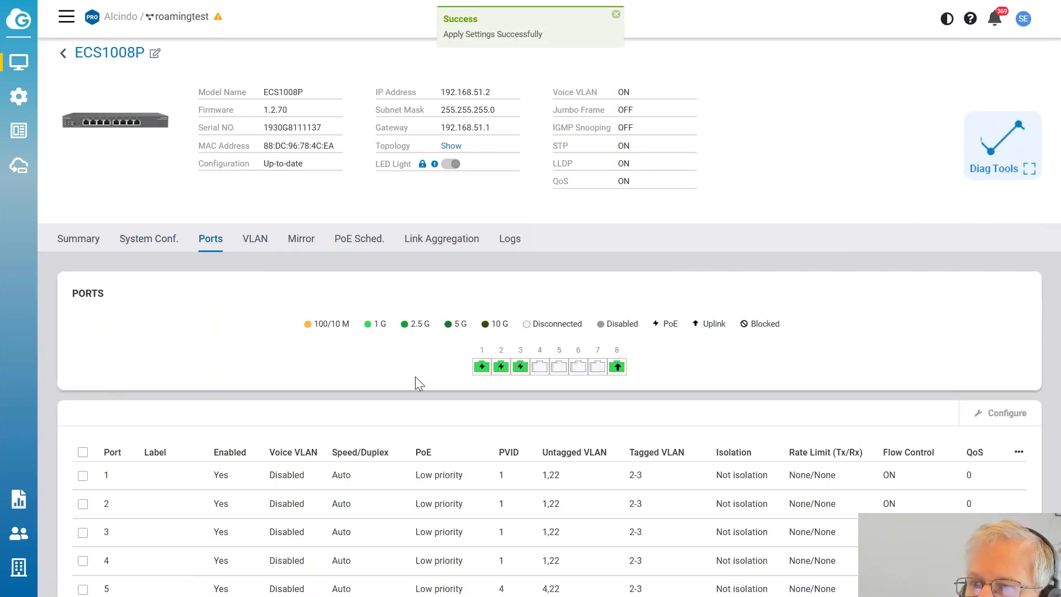
pyautogui.scroll(-4, 431, 382)
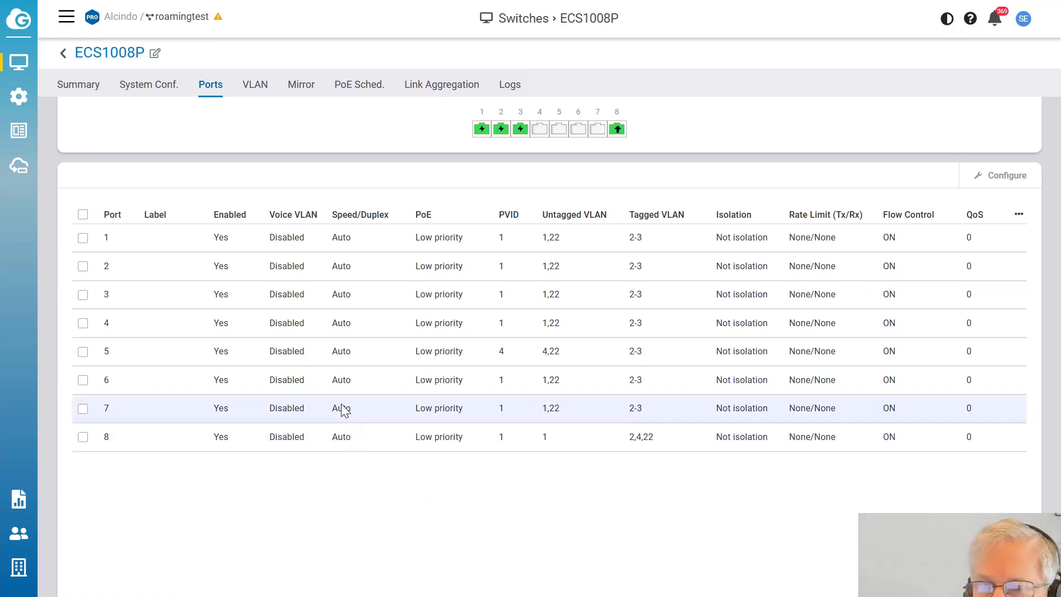
pyautogui.scroll(5, 308, 264)
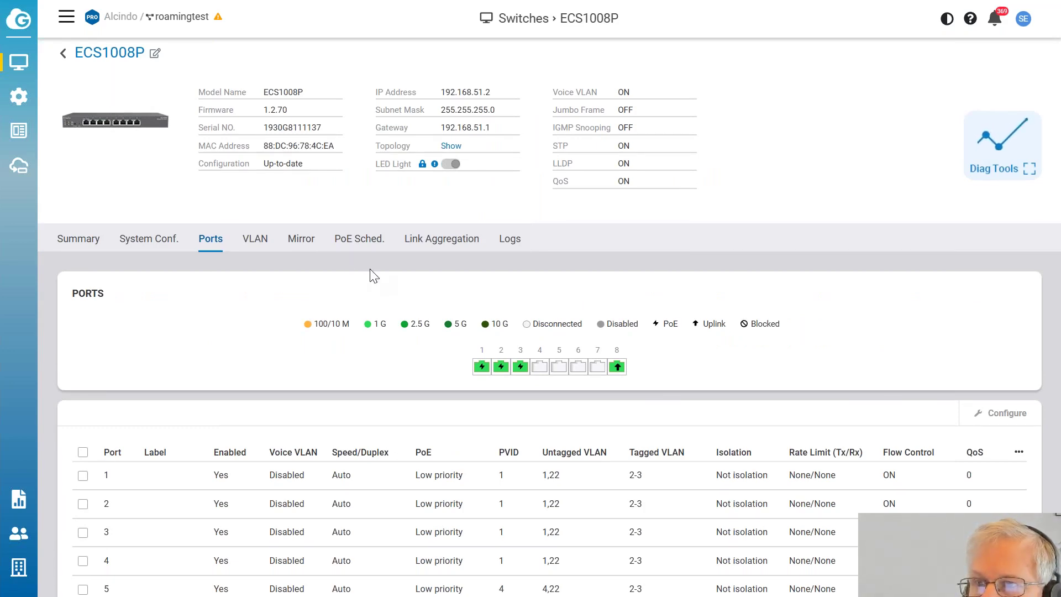
# Step: Open the list of the network's access points
pyautogui.moveTo(24, 62)
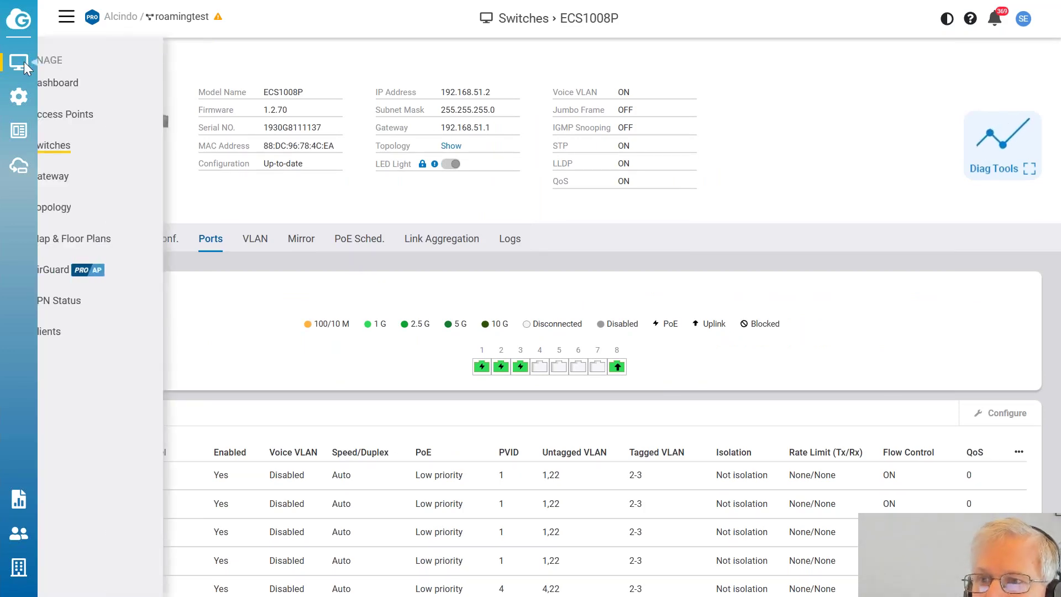
pyautogui.moveTo(18, 97)
pyautogui.moveTo(59, 99)
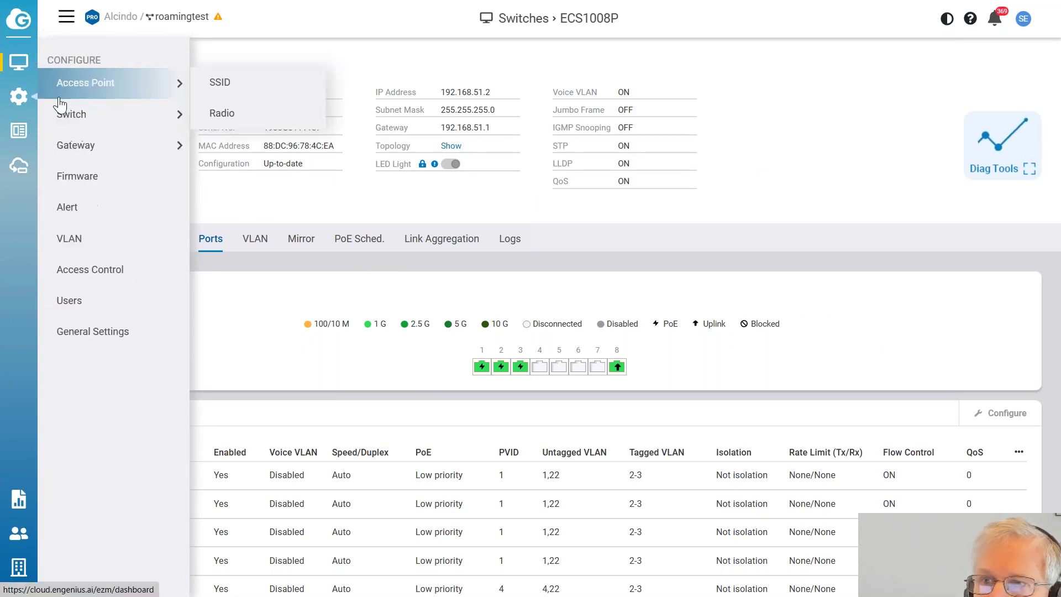
pyautogui.click(88, 122)
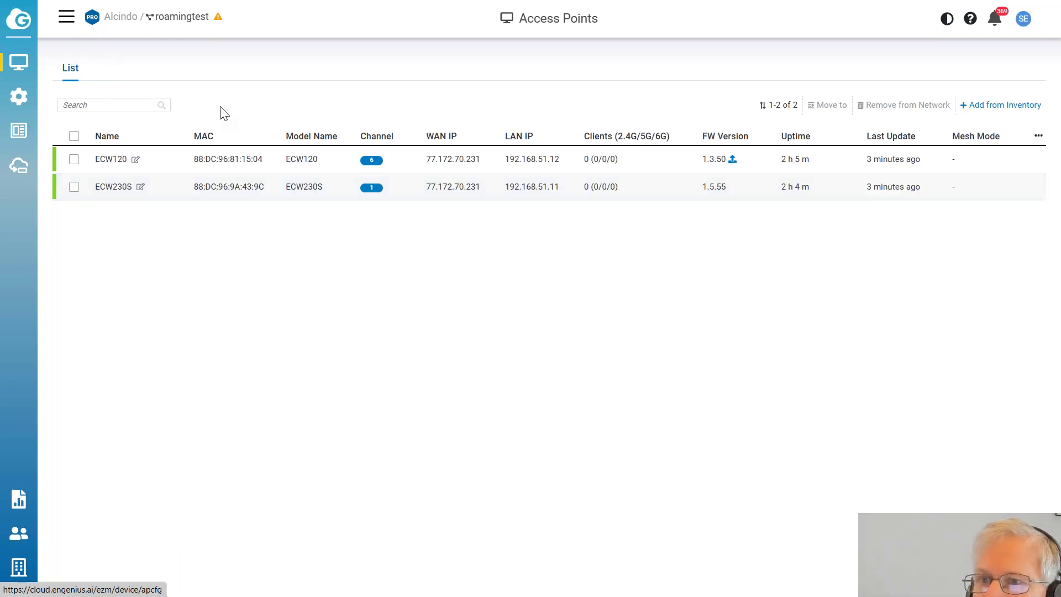
# Step: Open the access point SSID configuration and start adding a new SSID
pyautogui.moveTo(28, 63)
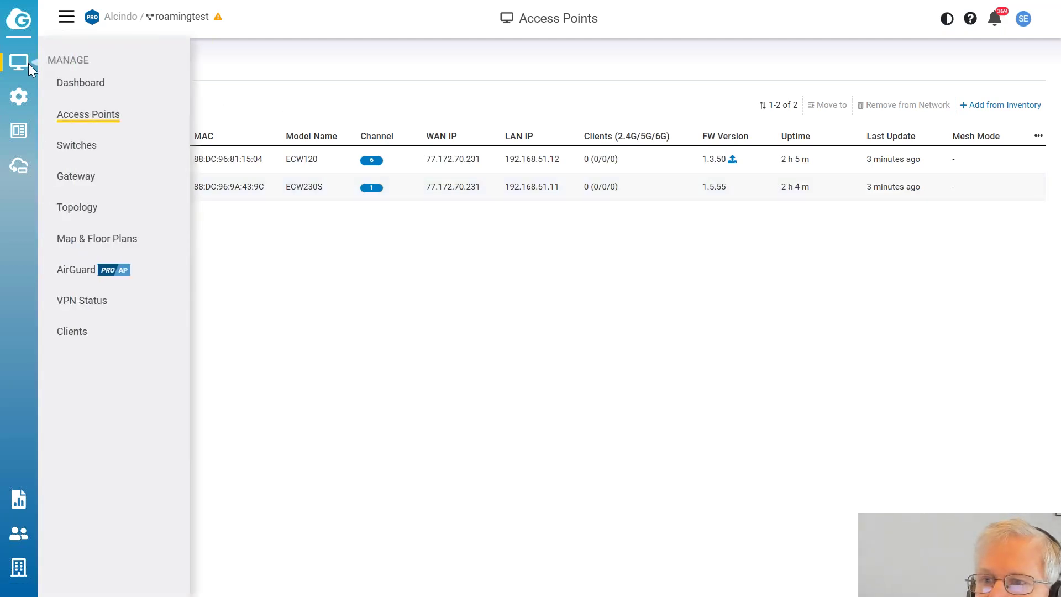
pyautogui.moveTo(28, 94)
pyautogui.moveTo(107, 88)
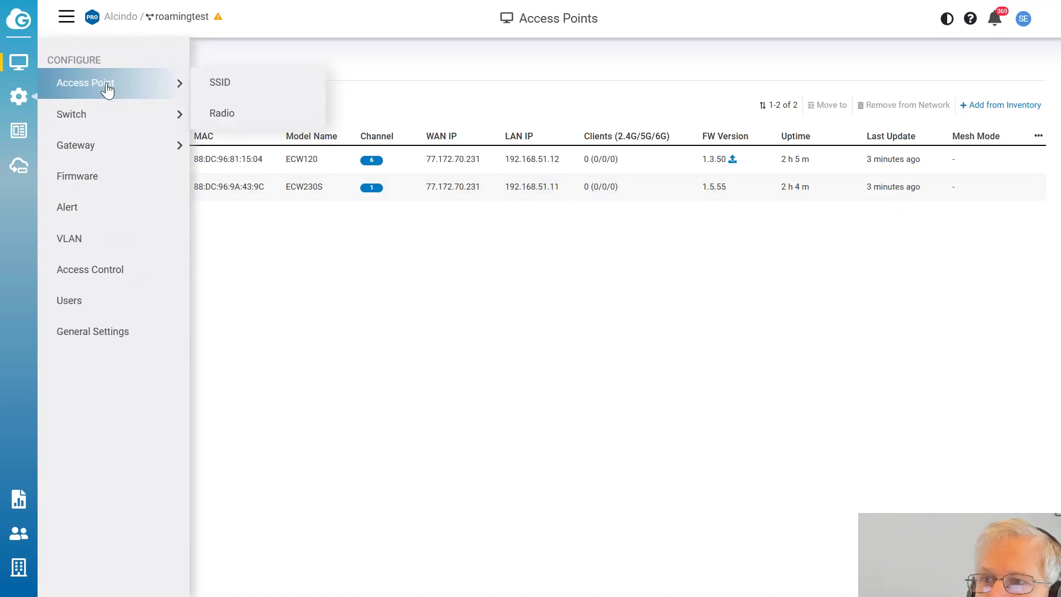
pyautogui.click(245, 92)
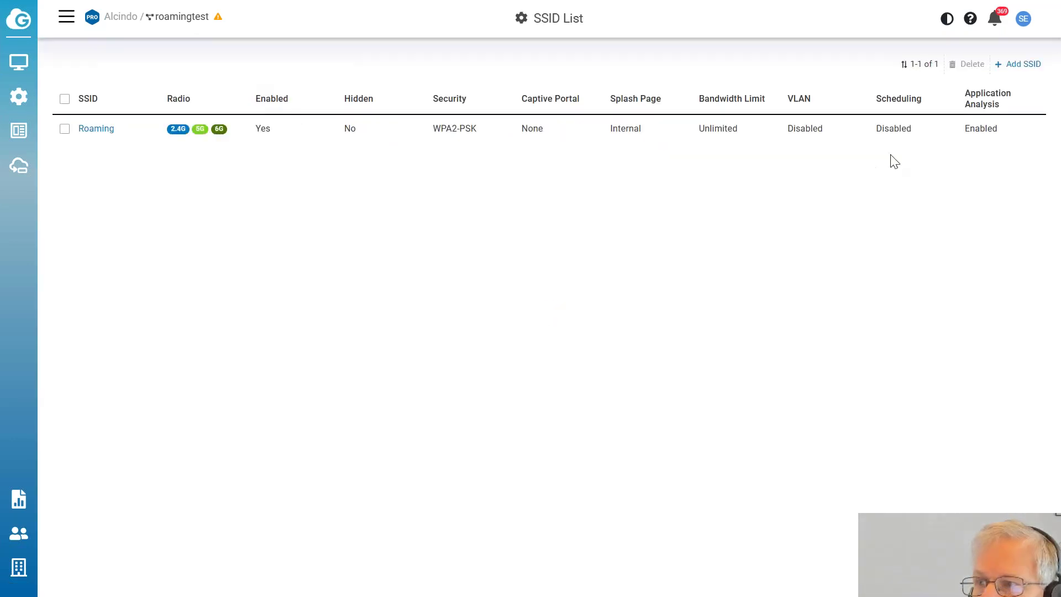
pyautogui.click(1019, 64)
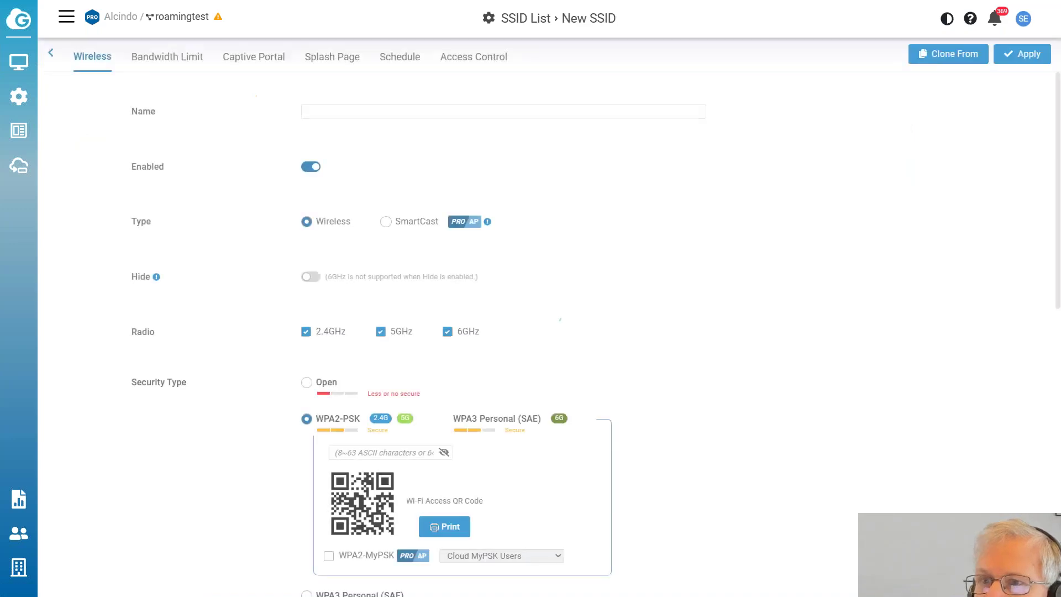
# Step: Turn off the Enabled setting of the new SSID and name it VLAN2
pyautogui.click(305, 169)
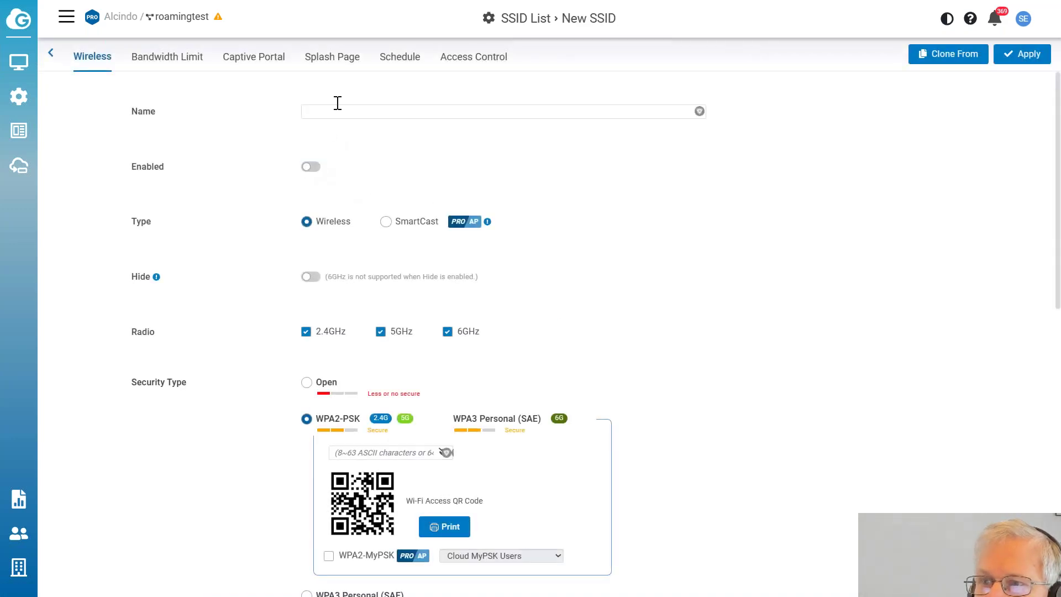
pyautogui.click(349, 110)
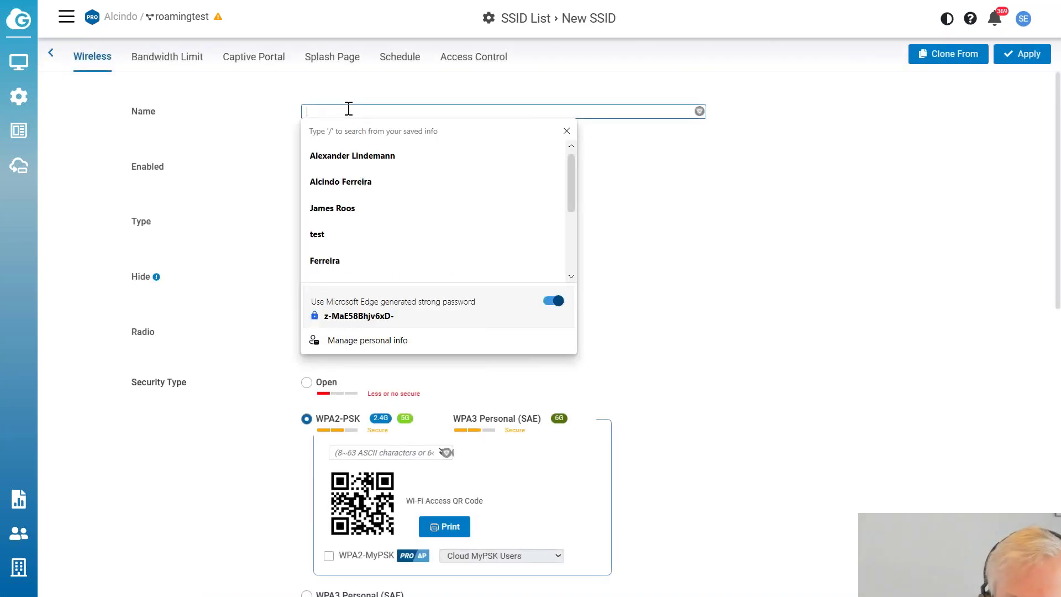
pyautogui.write('VLAN2')
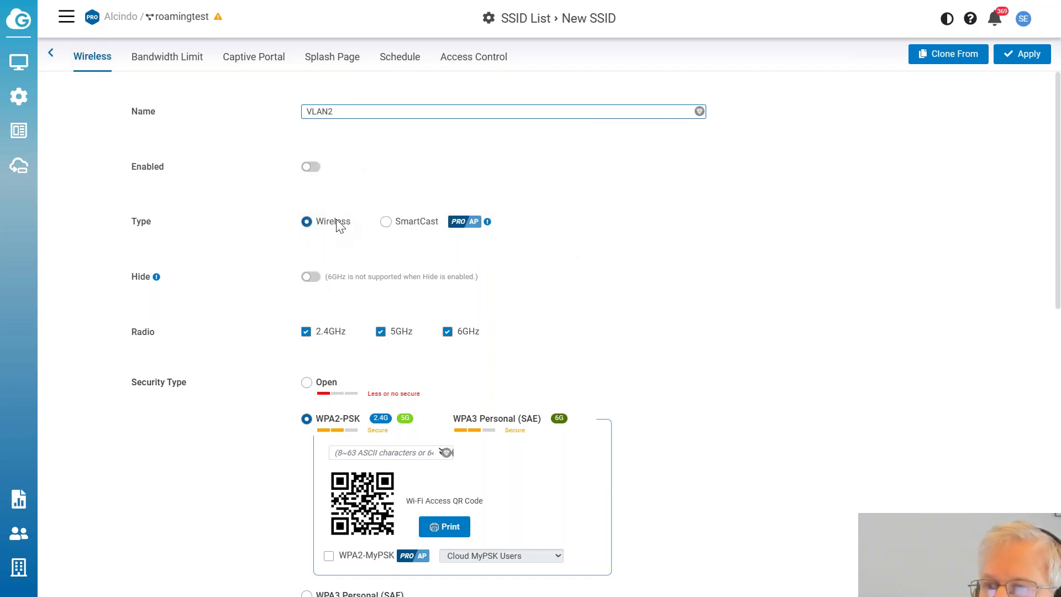
# Step: Enter the WPA2-PSK passphrase for the new VLAN2 SSID
pyautogui.scroll(-2, 339, 227)
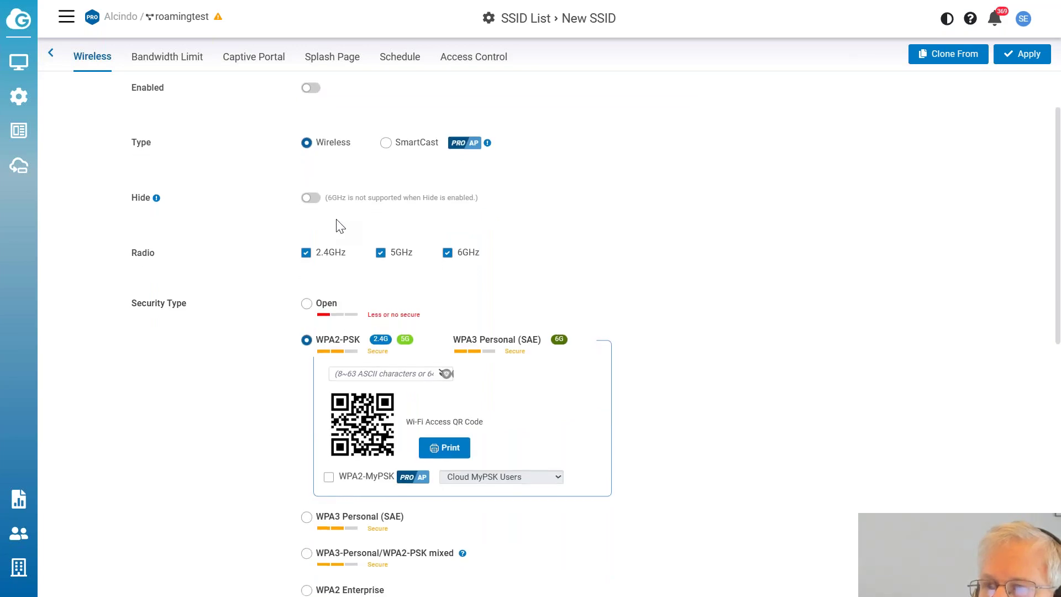
pyautogui.scroll(-4, 340, 226)
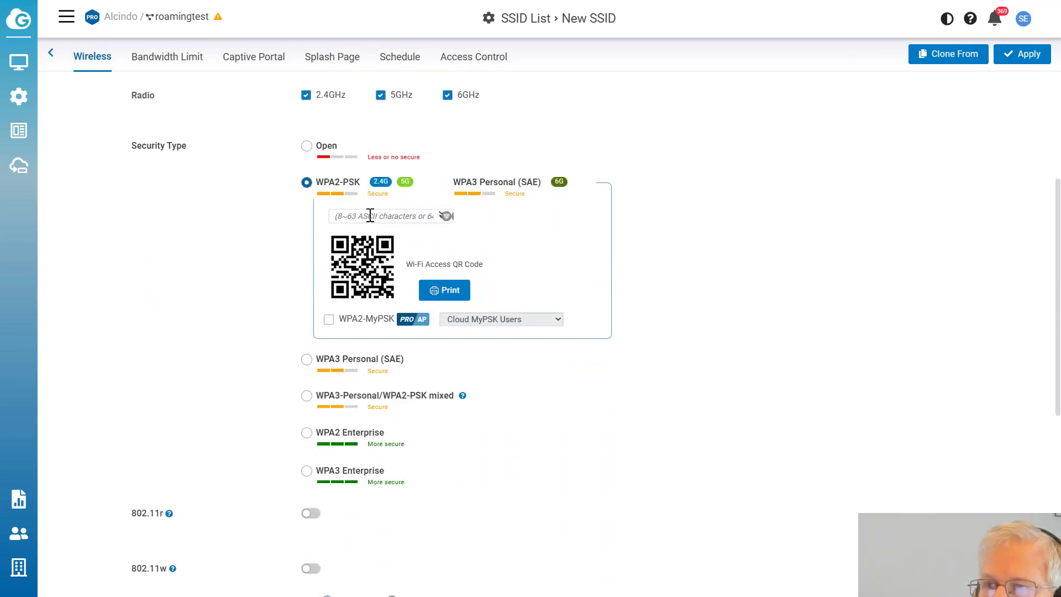
pyautogui.click(376, 216)
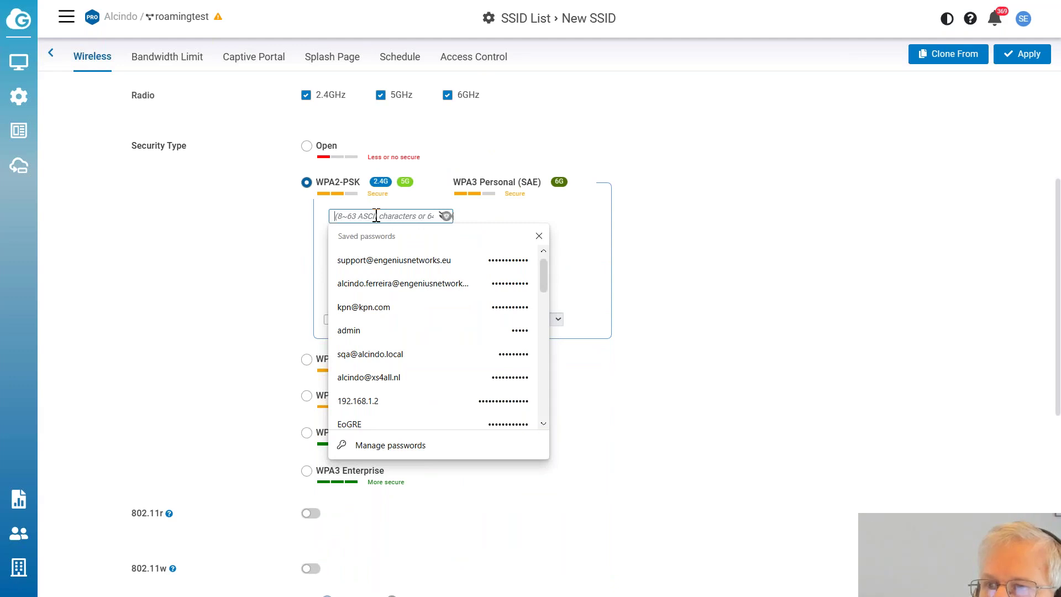
pyautogui.write('•••••••••')
pyautogui.press('Tab')
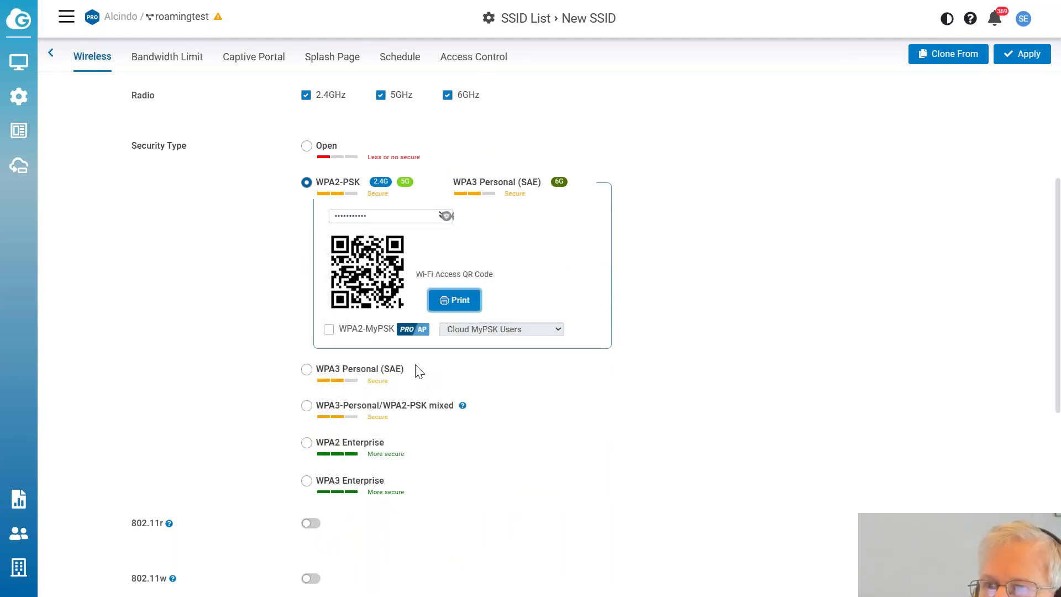
# Step: Enable Default VLAN on the new SSID, assign it to 2 (vlan2), and apply the configuration
pyautogui.scroll(-2, 418, 371)
pyautogui.scroll(-5, 418, 370)
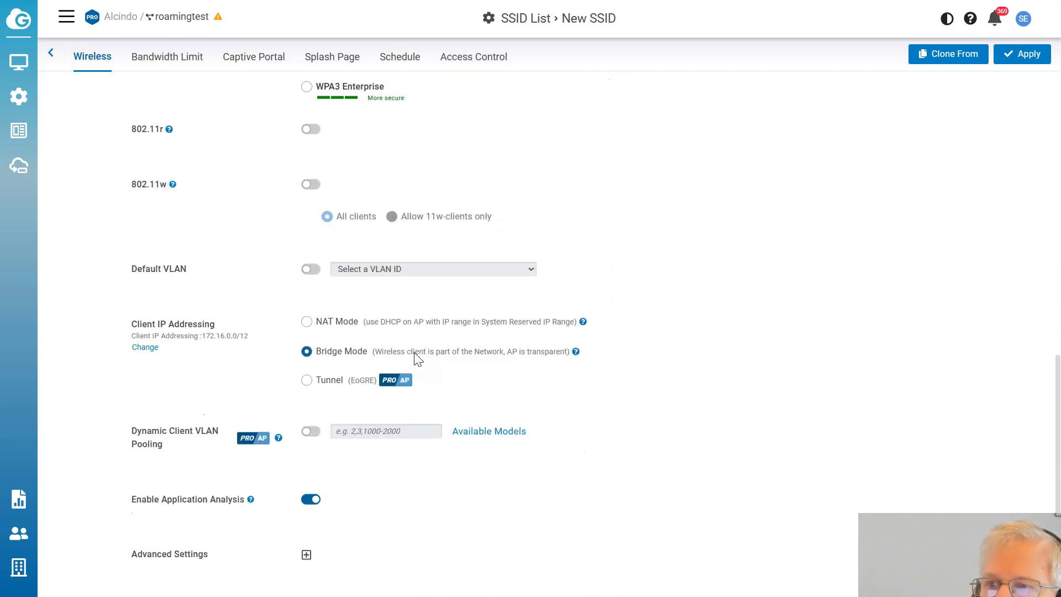
pyautogui.click(311, 269)
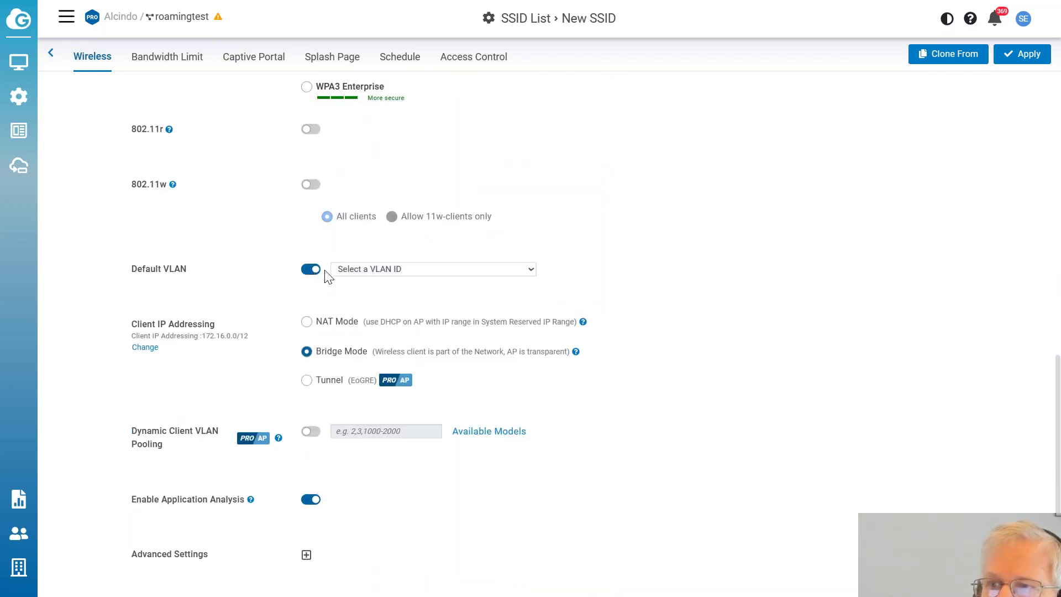
pyautogui.click(365, 269)
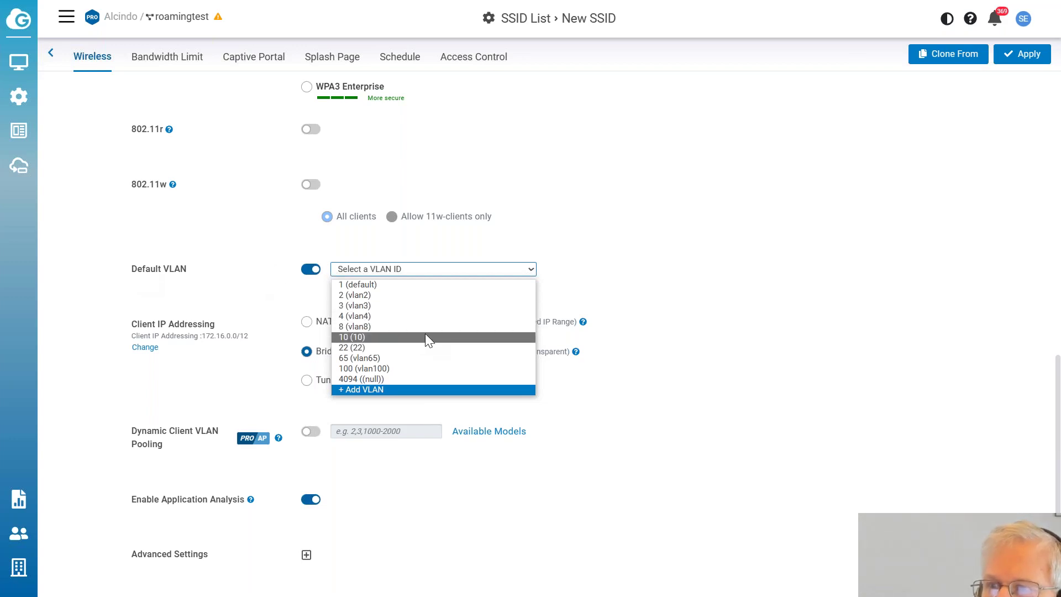
pyautogui.click(421, 296)
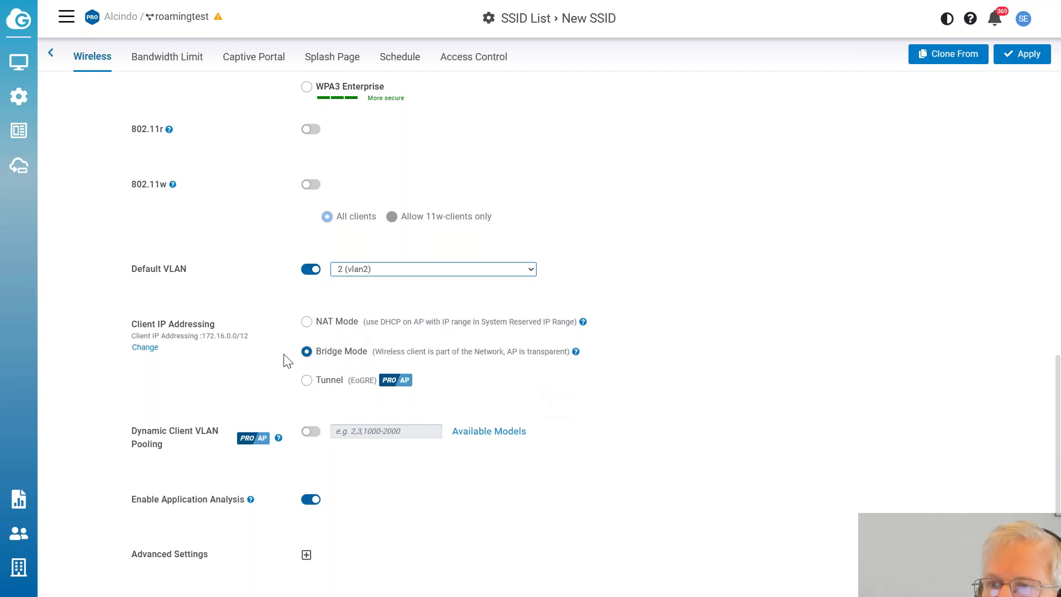
pyautogui.scroll(10, 444, 319)
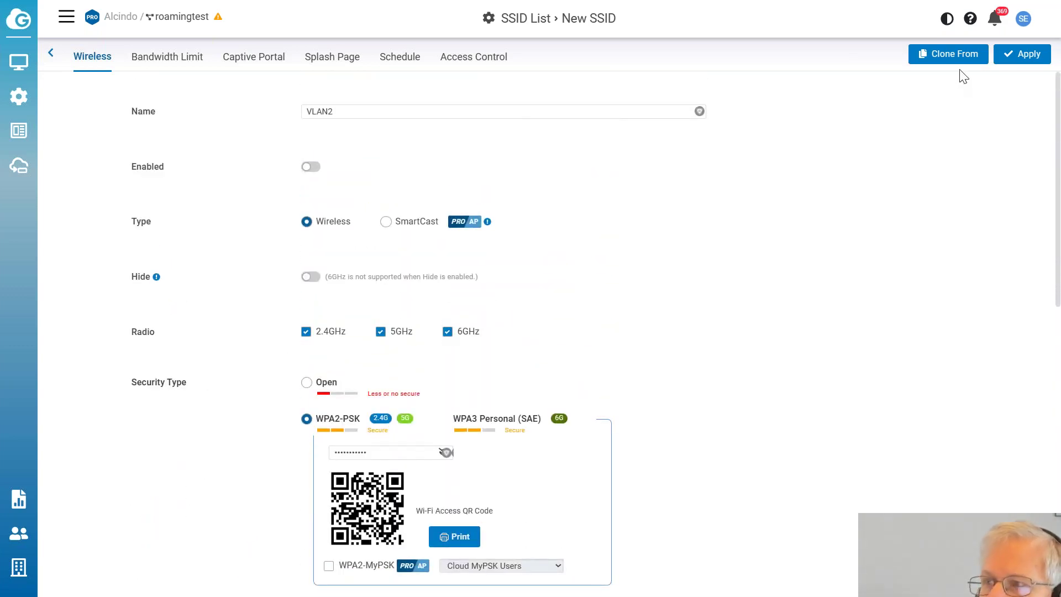
pyautogui.click(1022, 55)
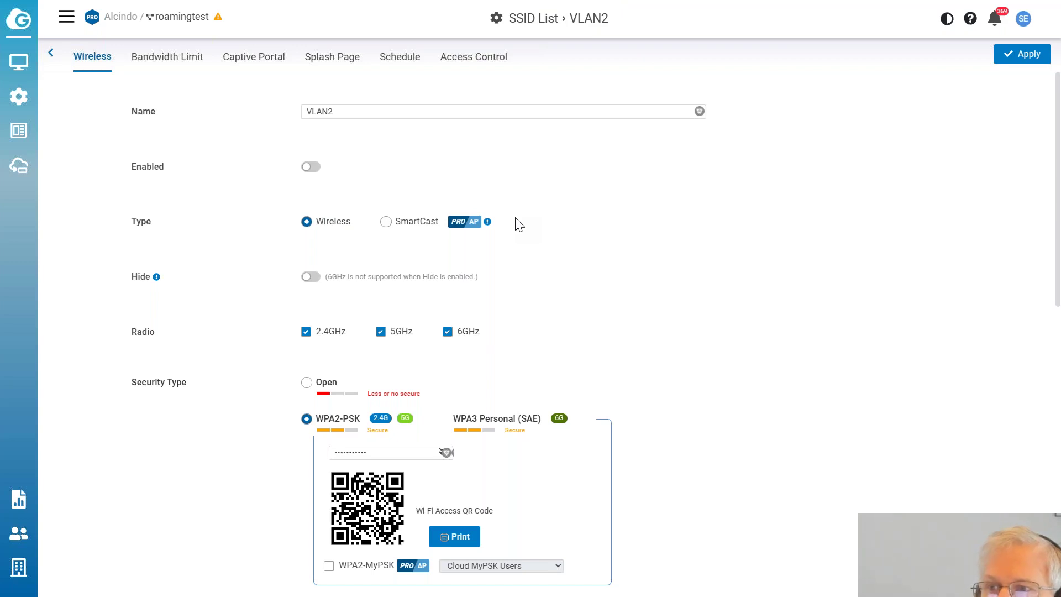
# Step: Enable WPA2-MyPSK with Cloud MyPSK Users in the VLAN2 SSID's security settings
pyautogui.scroll(-8, 518, 224)
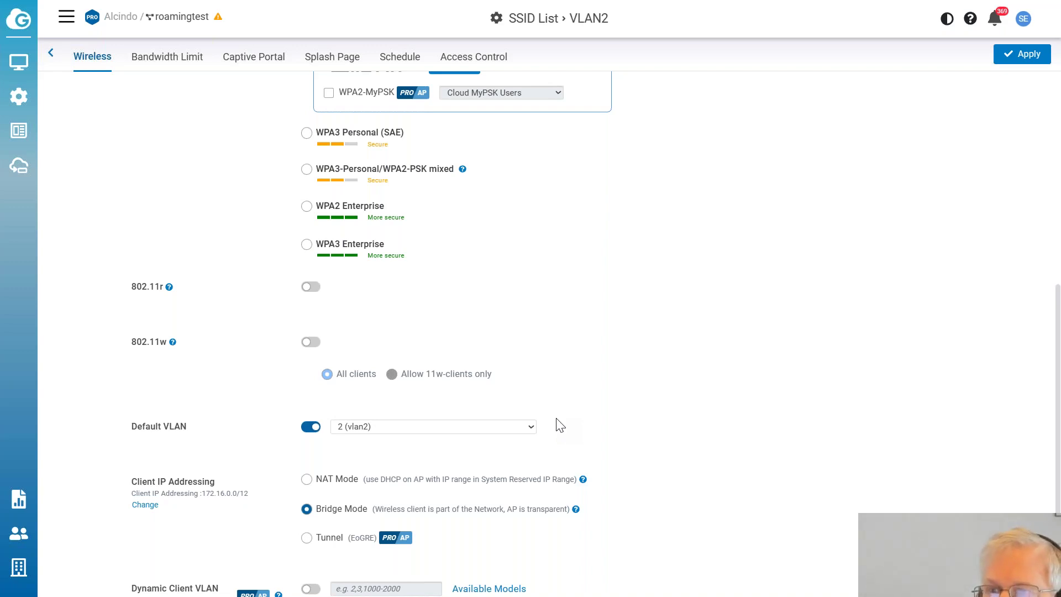
pyautogui.scroll(8, 550, 398)
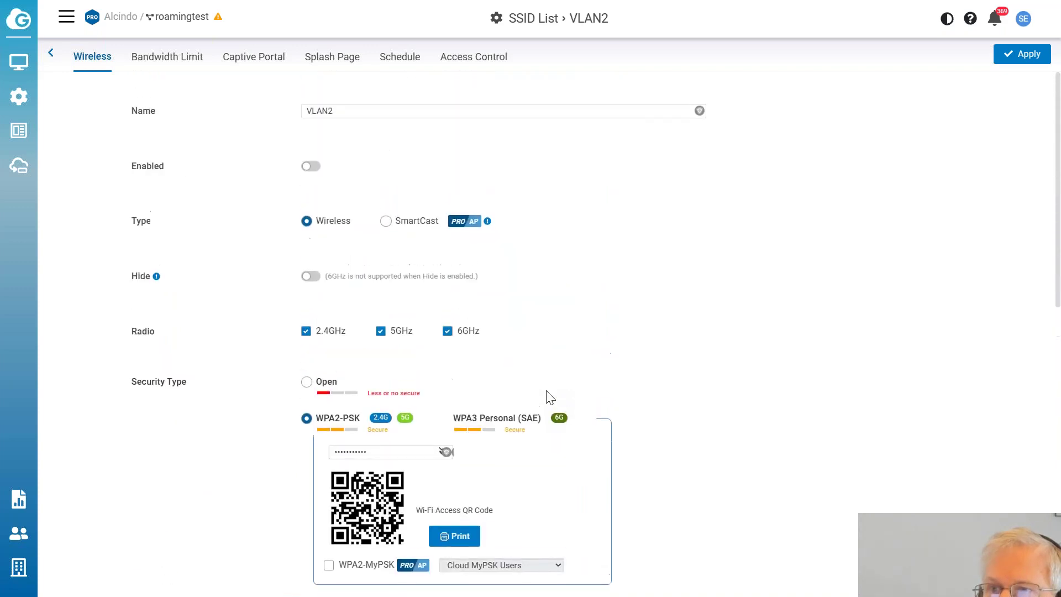
pyautogui.scroll(-10, 550, 398)
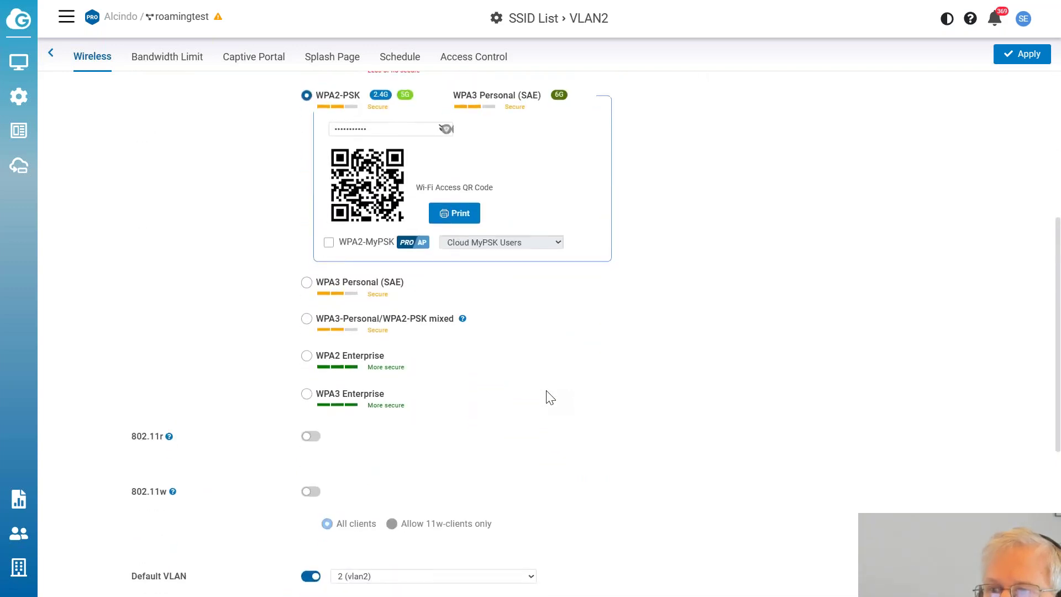
pyautogui.scroll(-1, 550, 398)
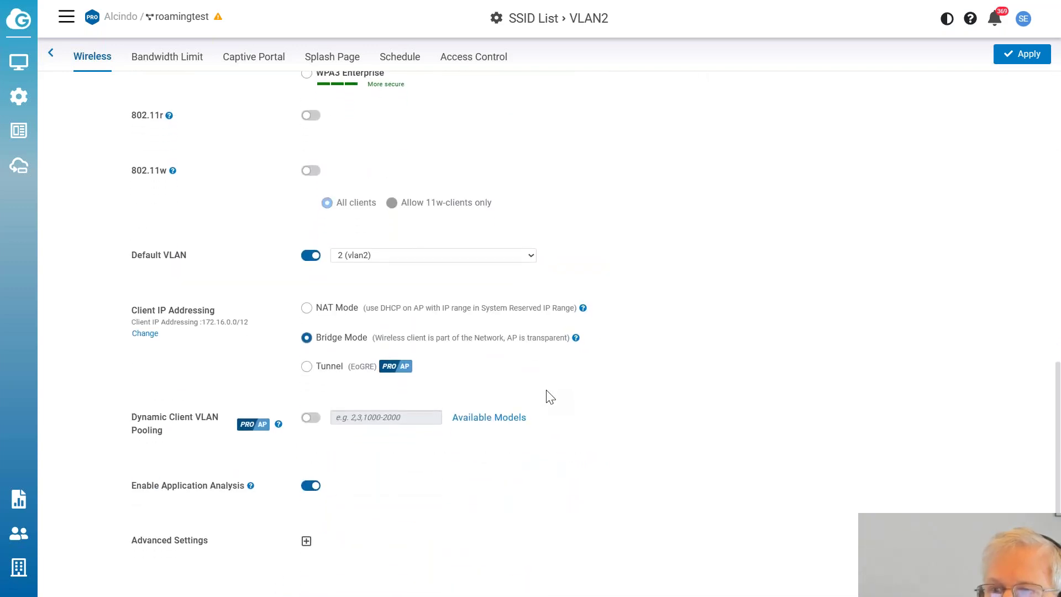
pyautogui.scroll(10, 551, 397)
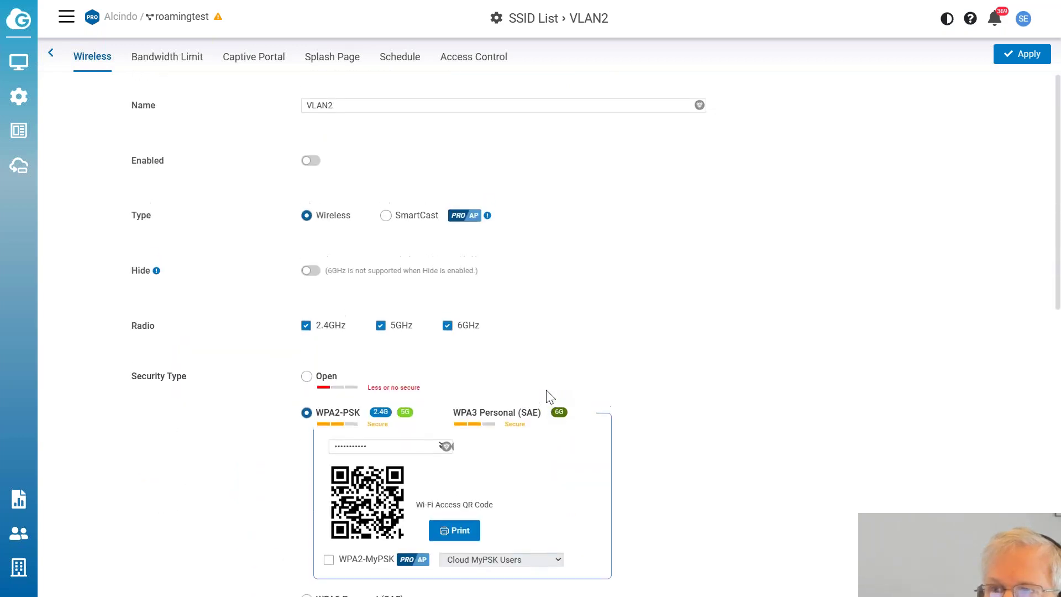
pyautogui.scroll(-4, 551, 398)
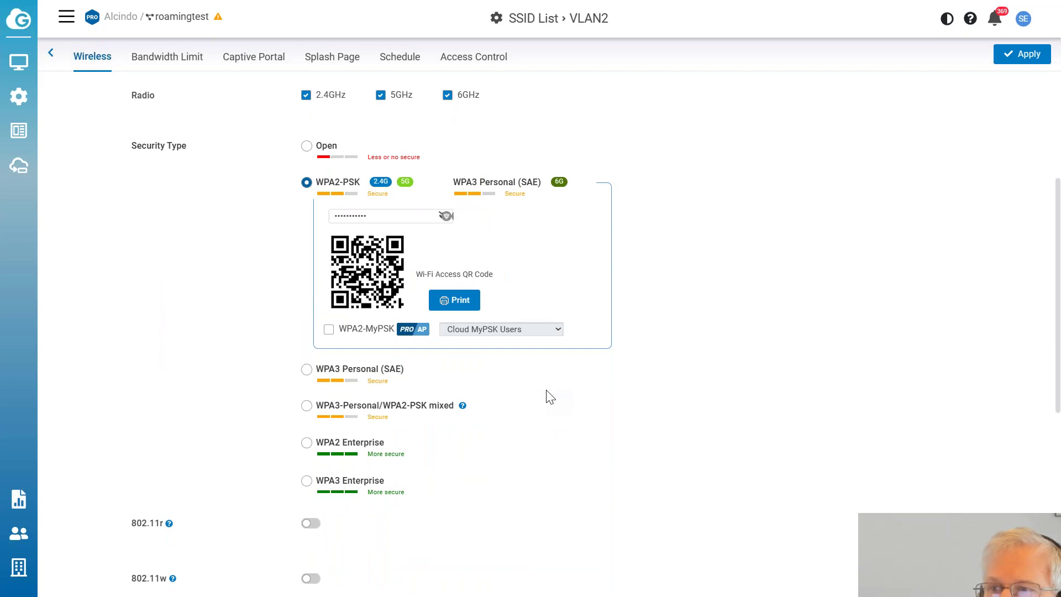
pyautogui.click(329, 330)
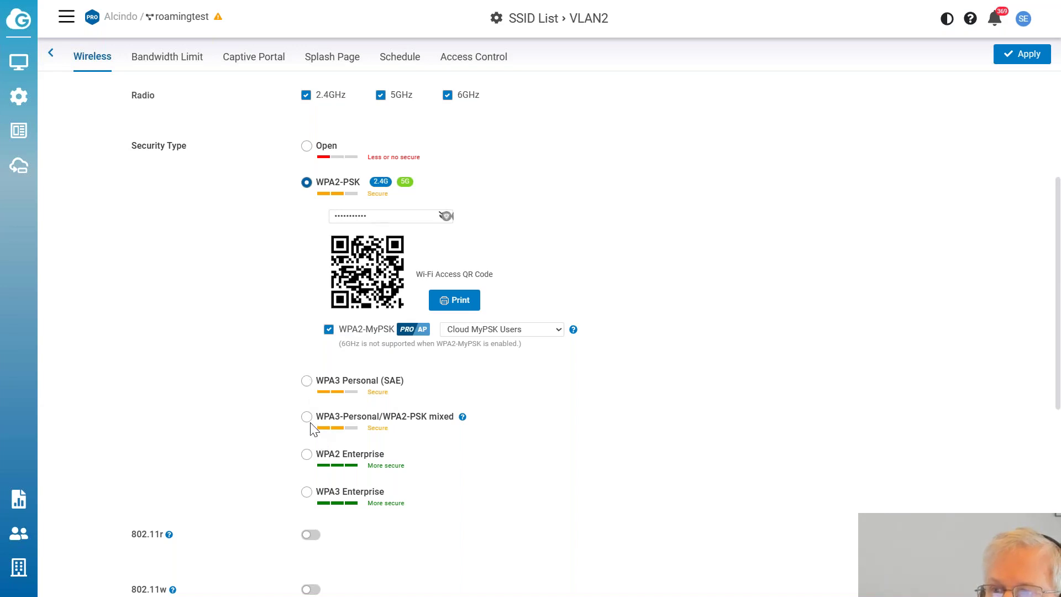
# Step: Switch the VLAN2 SSID's security type to WPA3 Enterprise and enable VLAN by RADIUS
pyautogui.click(306, 491)
pyautogui.scroll(-1, 318, 436)
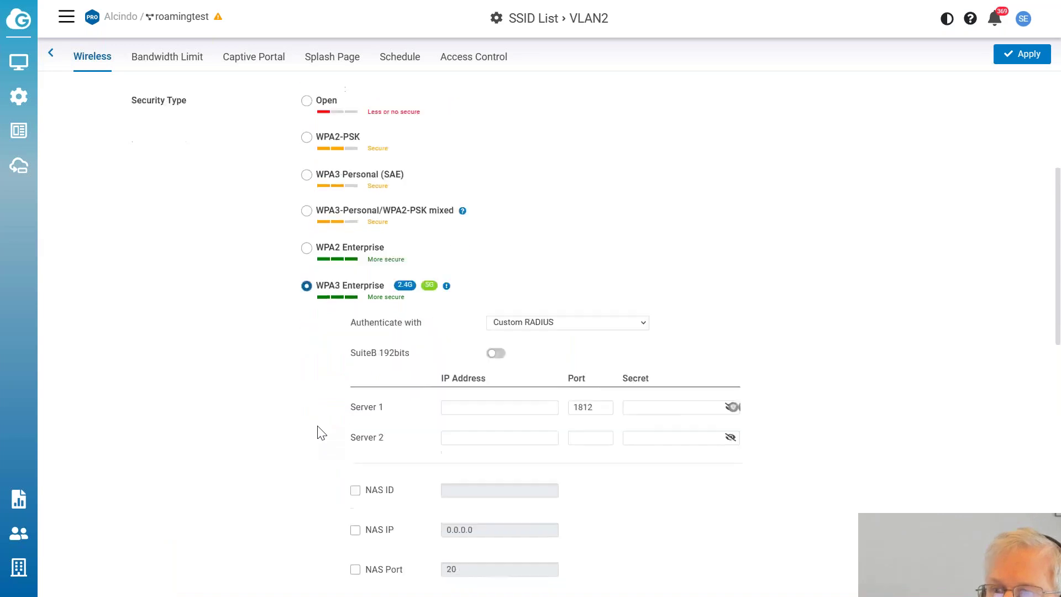
pyautogui.scroll(-2, 319, 434)
pyautogui.scroll(-2, 332, 409)
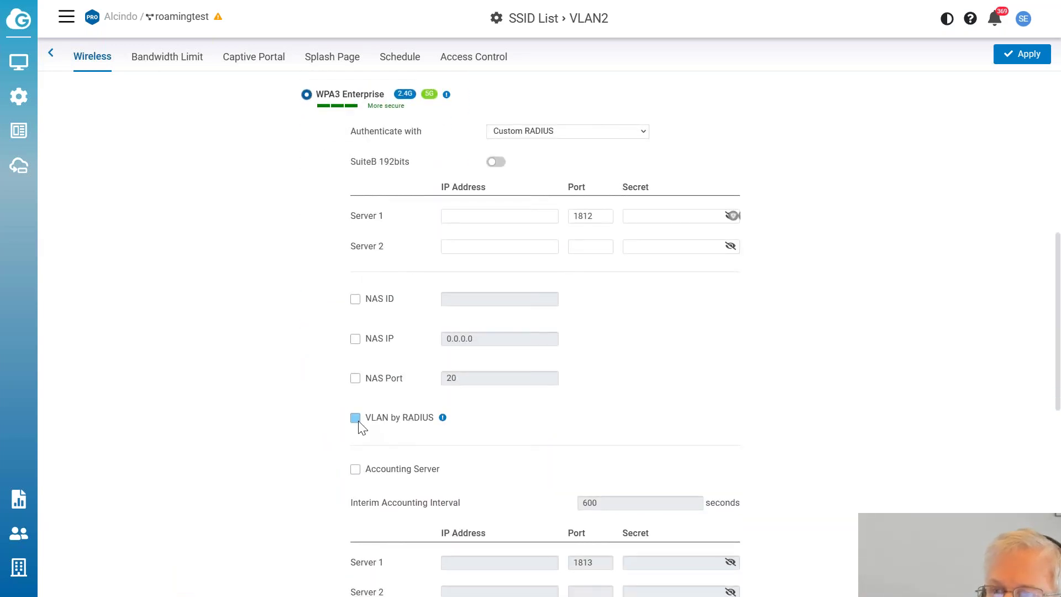
pyautogui.moveTo(435, 419); pyautogui.dragTo(368, 417)
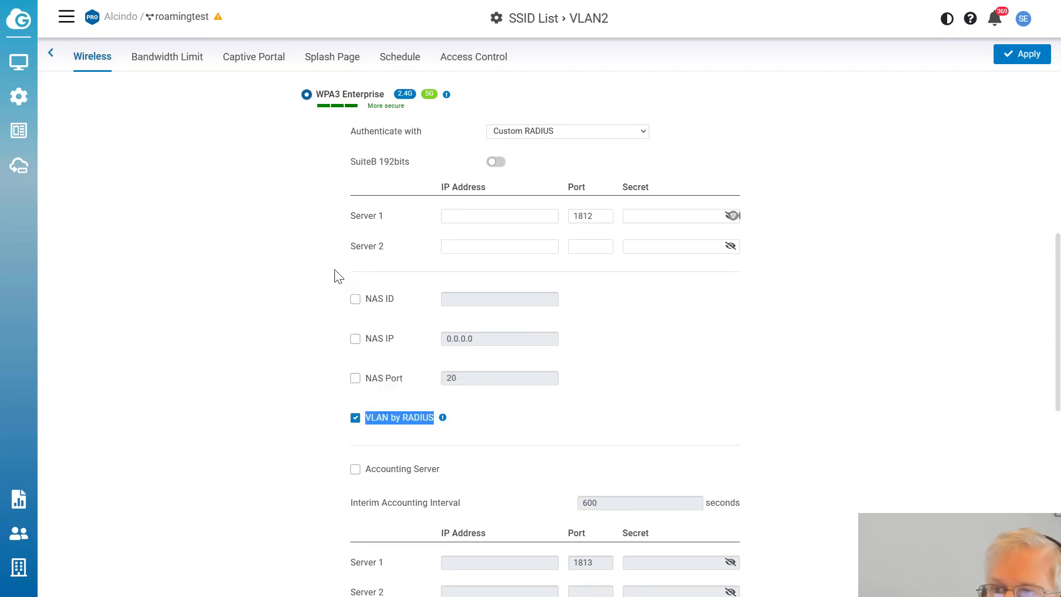
# Step: Examine the VLAN2 SSID's Default VLAN, client IP addressing, VLAN by RADIUS and security type settings
pyautogui.scroll(7, 331, 276)
pyautogui.scroll(1, 258, 236)
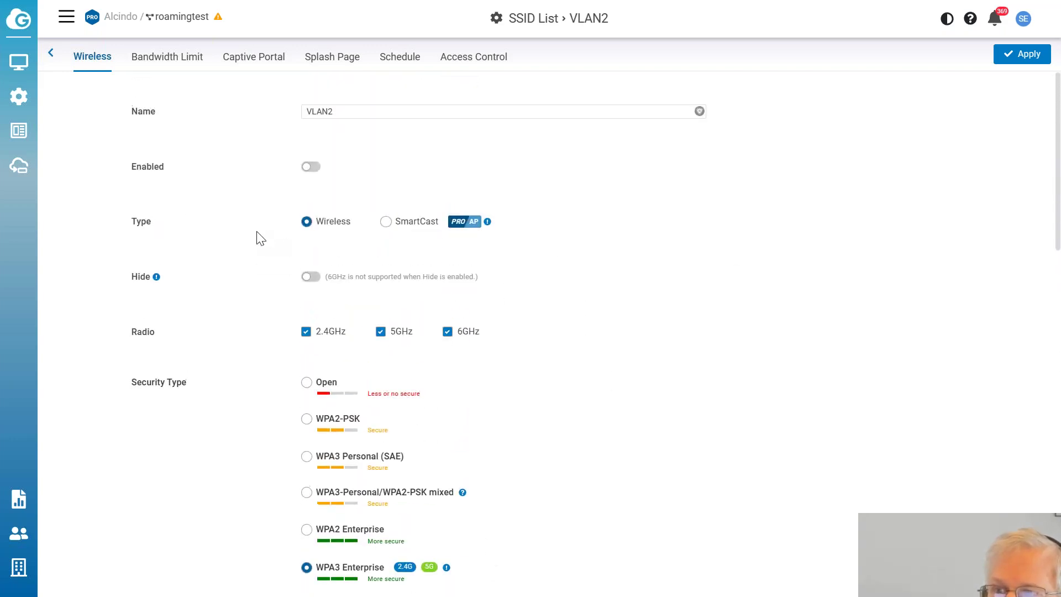
pyautogui.scroll(-9, 263, 239)
pyautogui.scroll(-1, 293, 338)
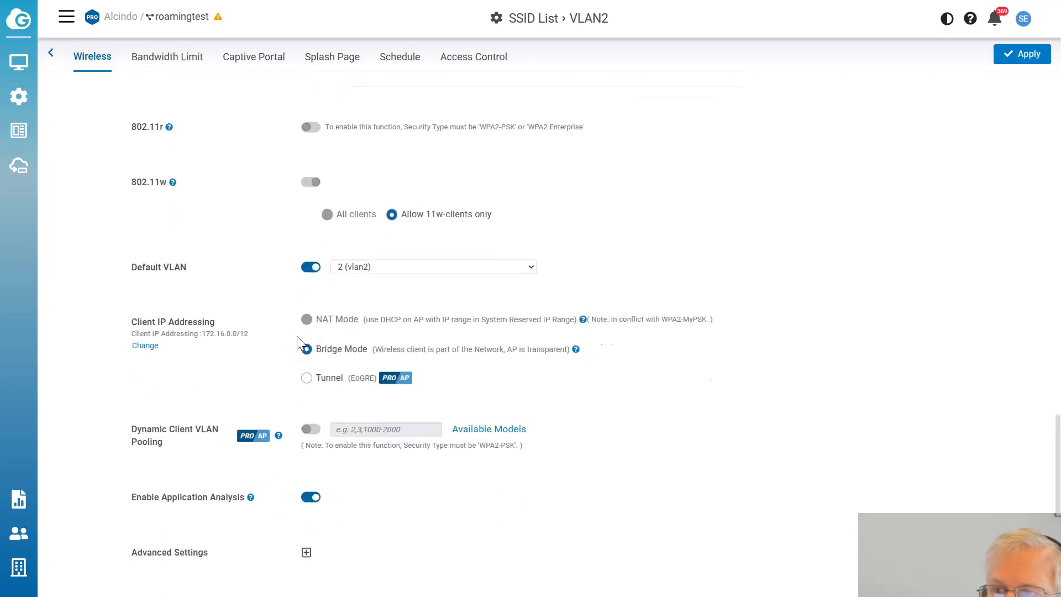
pyautogui.scroll(1, 297, 336)
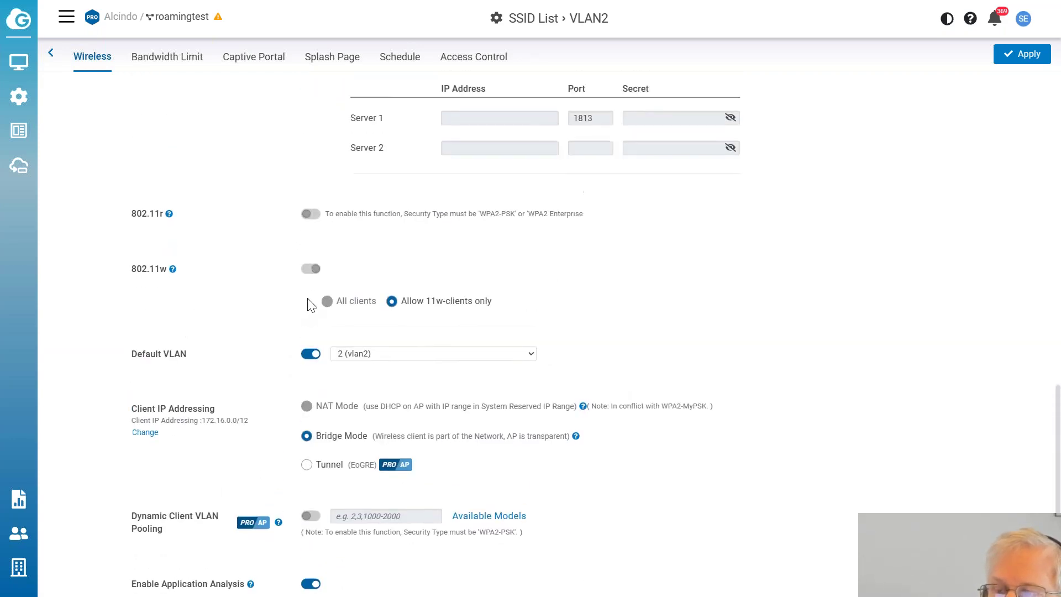
pyautogui.scroll(5, 308, 303)
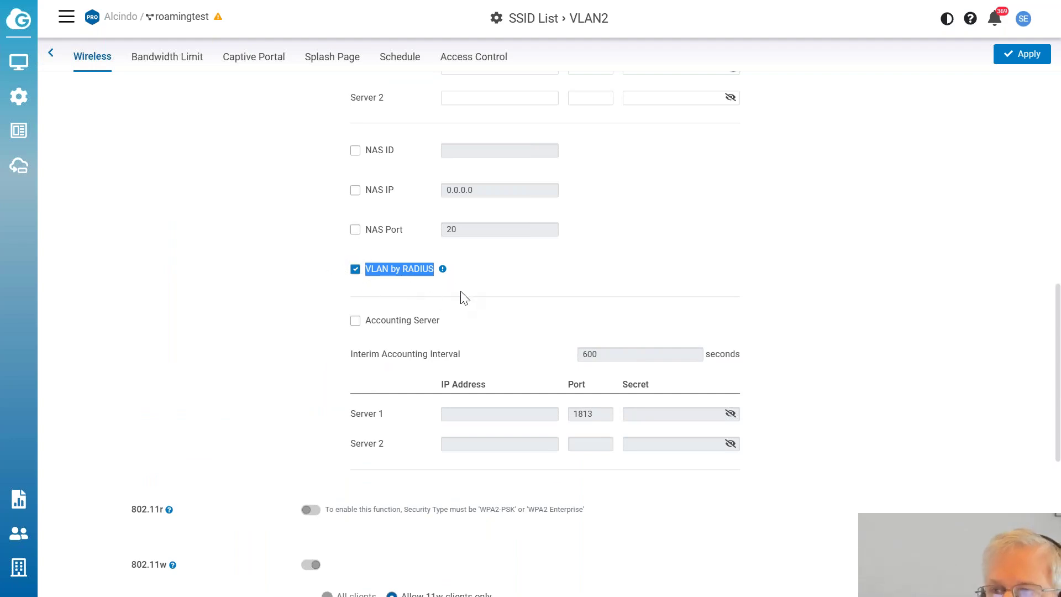
pyautogui.scroll(1, 465, 290)
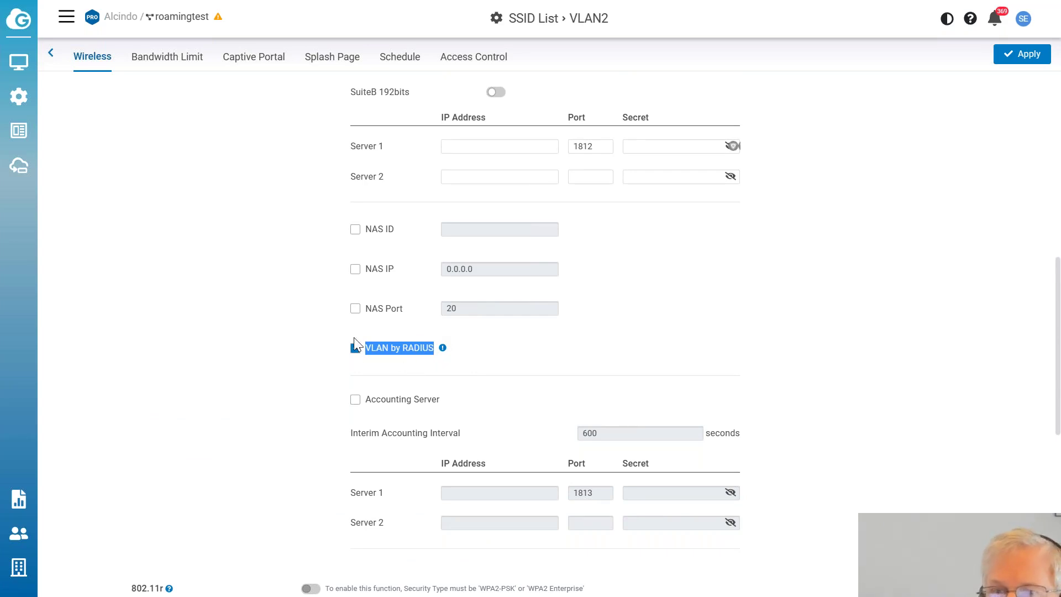
pyautogui.click(899, 550)
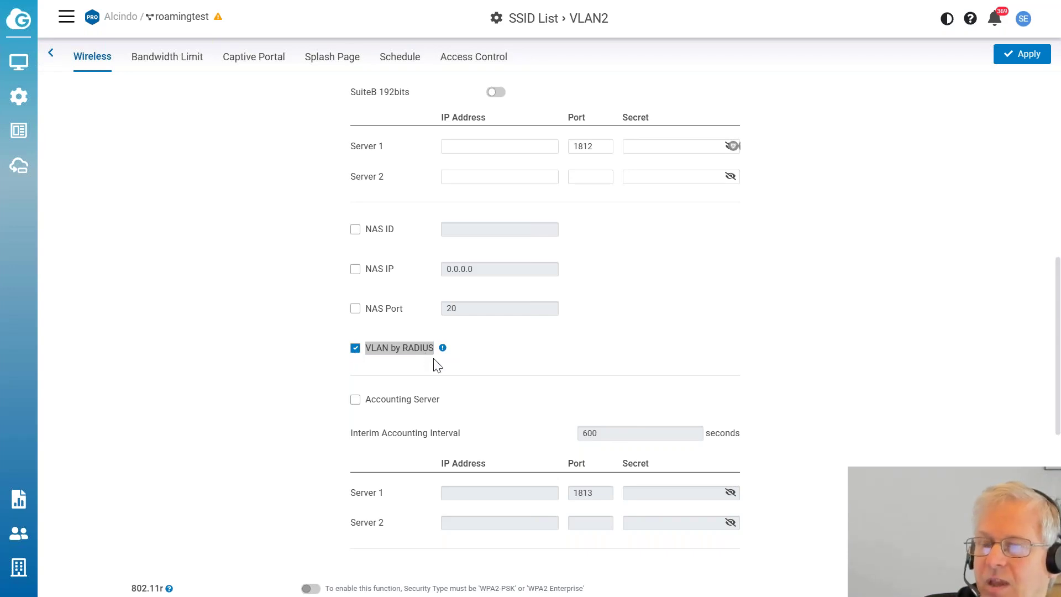
pyautogui.scroll(5, 428, 345)
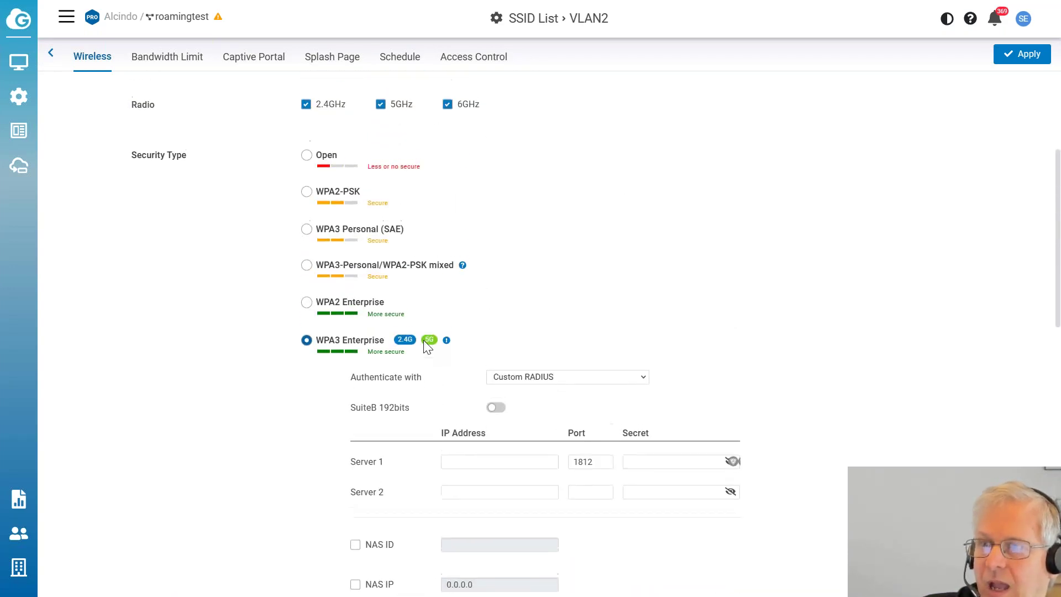
pyautogui.scroll(4, 424, 340)
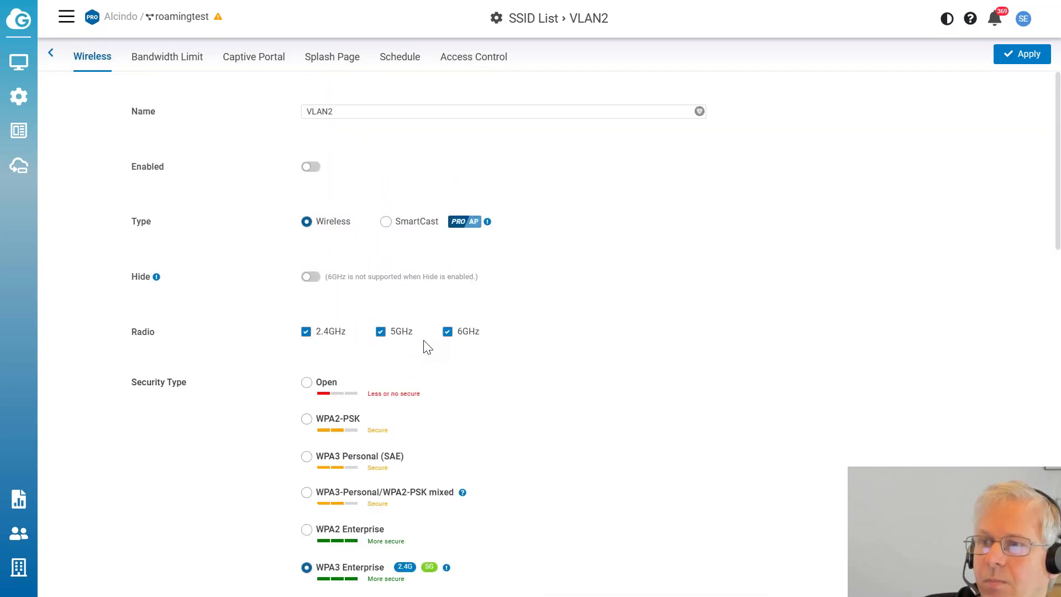
pyautogui.scroll(-3, 428, 346)
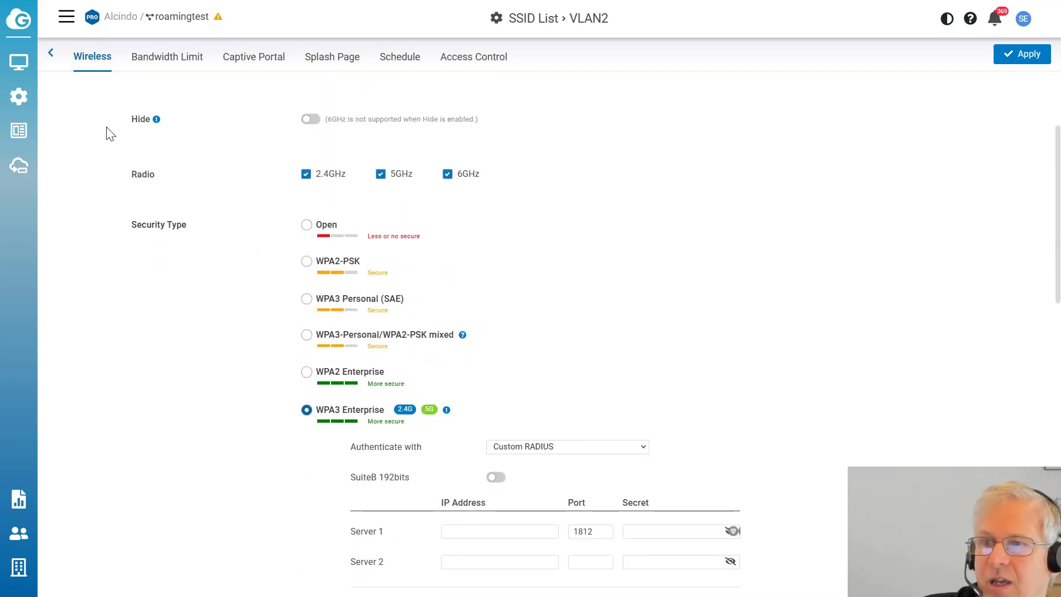
# Step: Open the network's user configuration, dismiss the browser's offer to save the password, and show the MyPSK users
pyautogui.moveTo(20, 96)
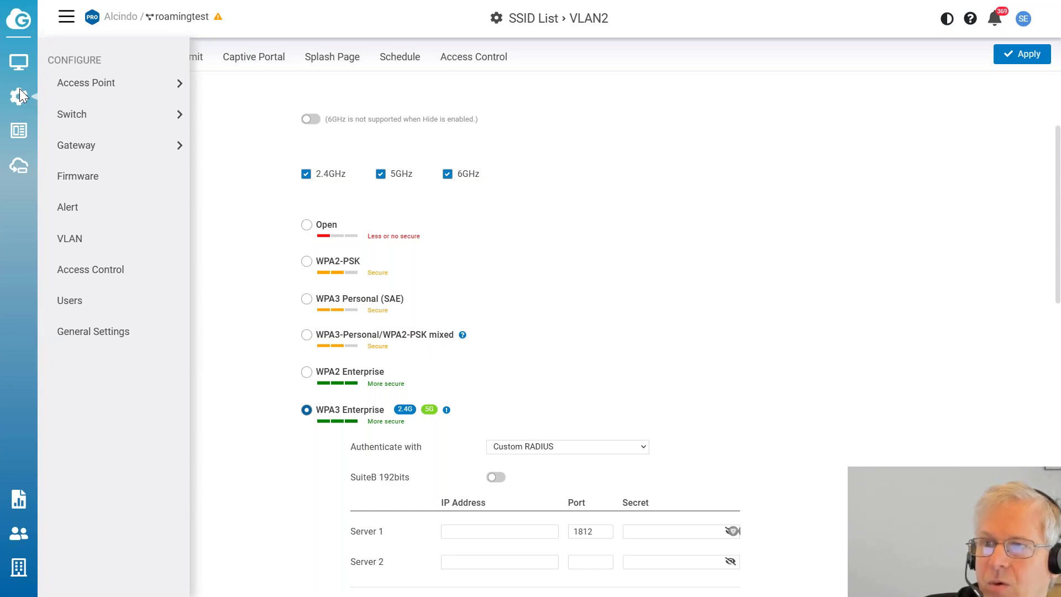
pyautogui.click(99, 301)
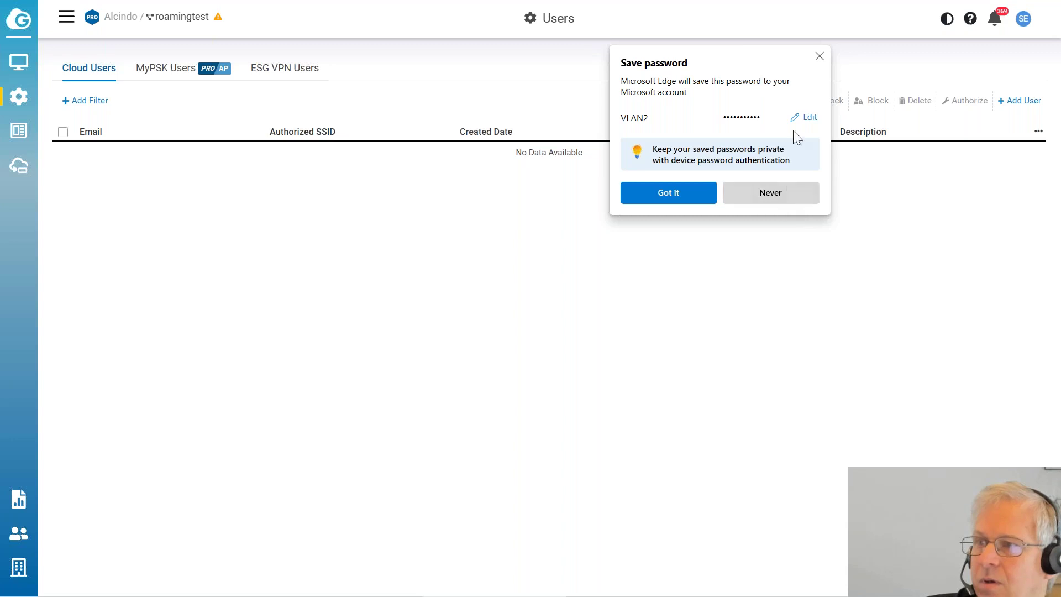
pyautogui.click(820, 57)
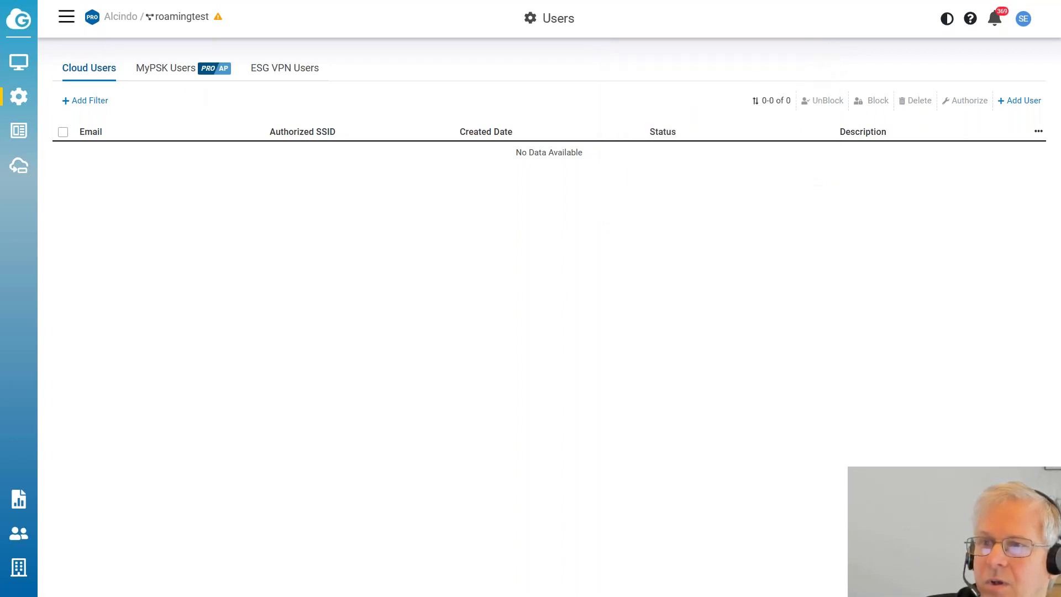
pyautogui.moveTo(17, 62)
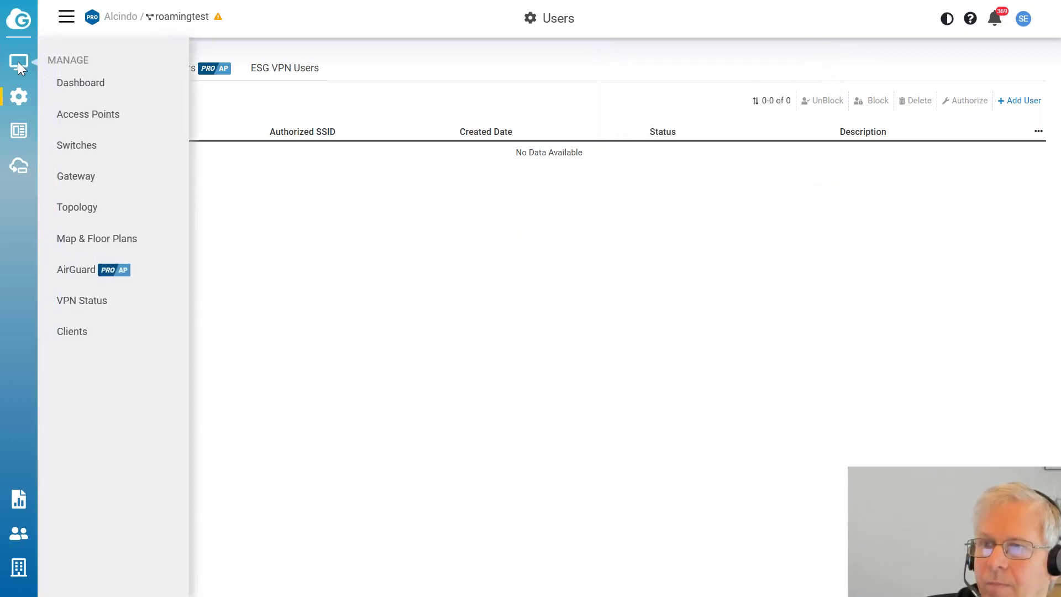
pyautogui.moveTo(18, 92)
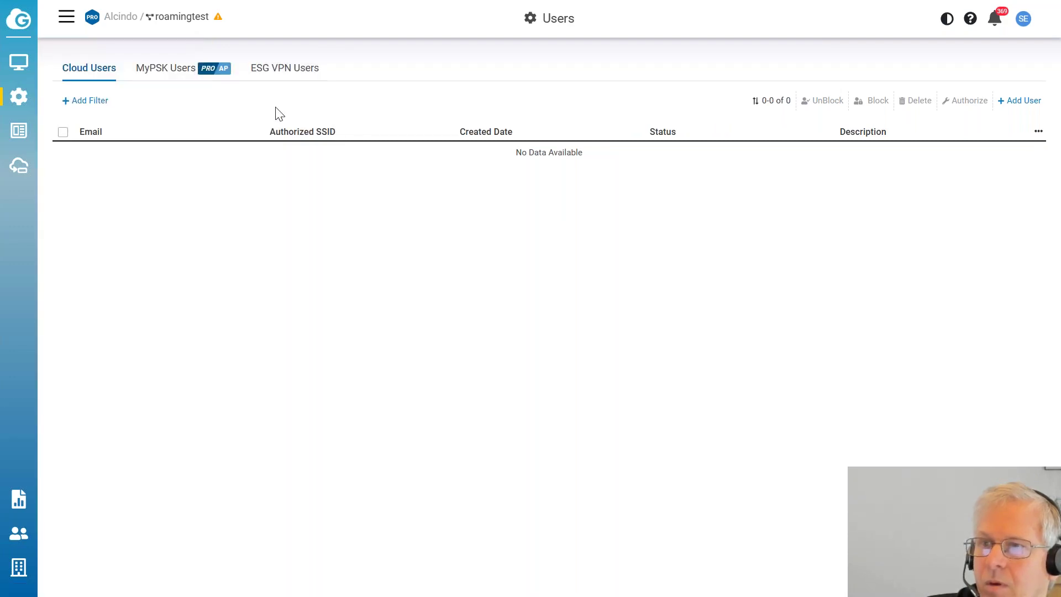
pyautogui.click(183, 72)
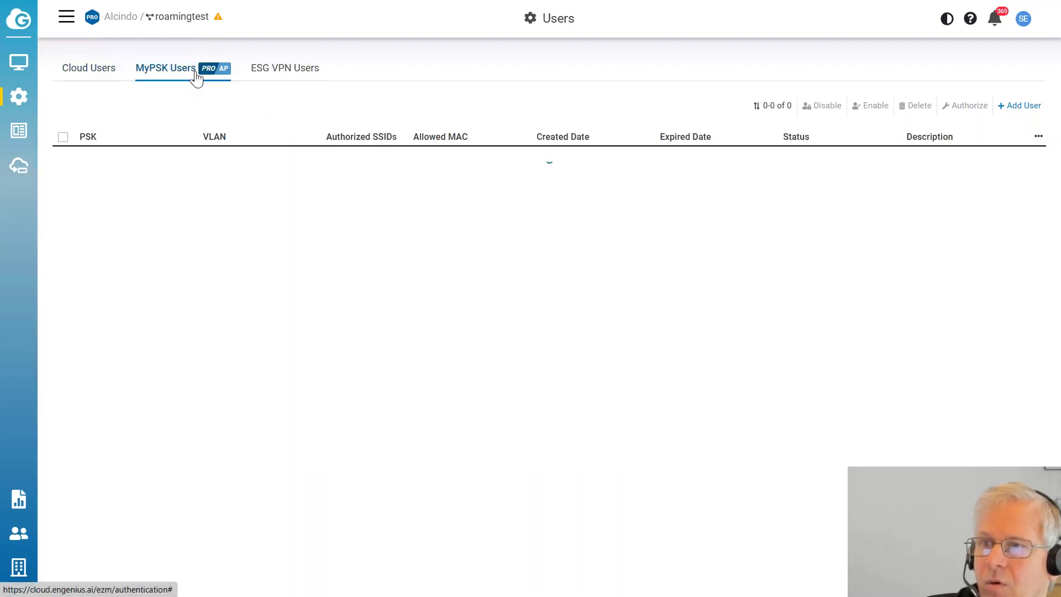
# Step: Try setting up a new MyPSK user on VLAN 22 authorized for the Roaming and VLAN2 SSIDs, and discard it
pyautogui.click(1020, 106)
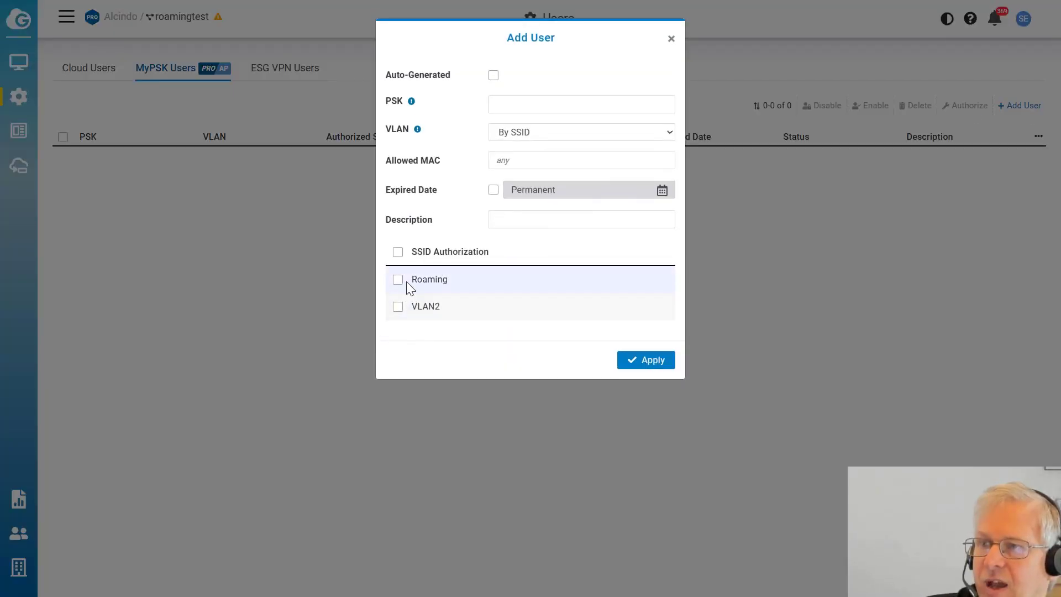
pyautogui.click(399, 309)
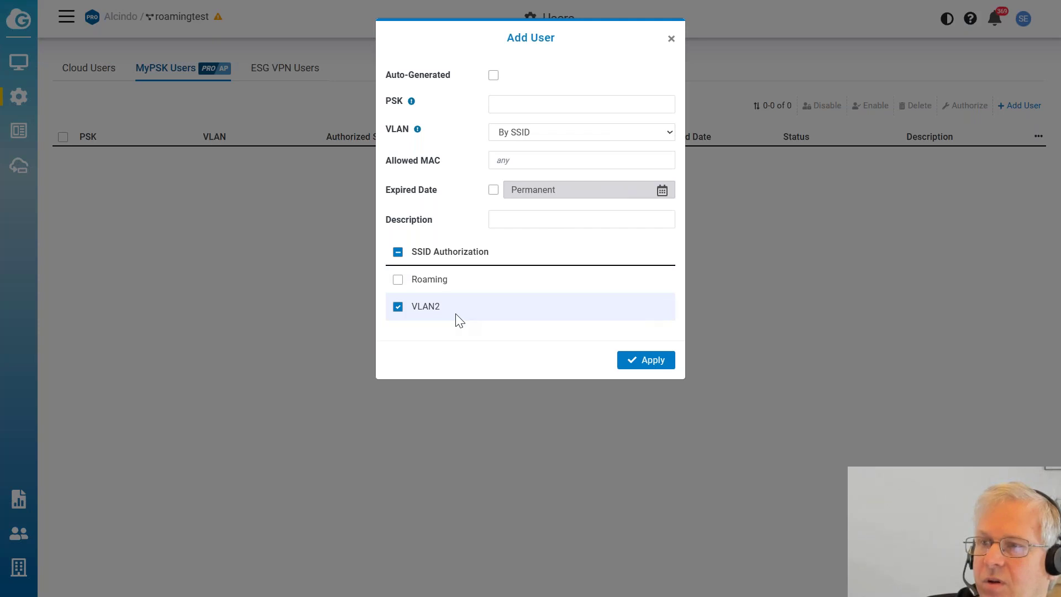
pyautogui.click(399, 280)
pyautogui.click(398, 307)
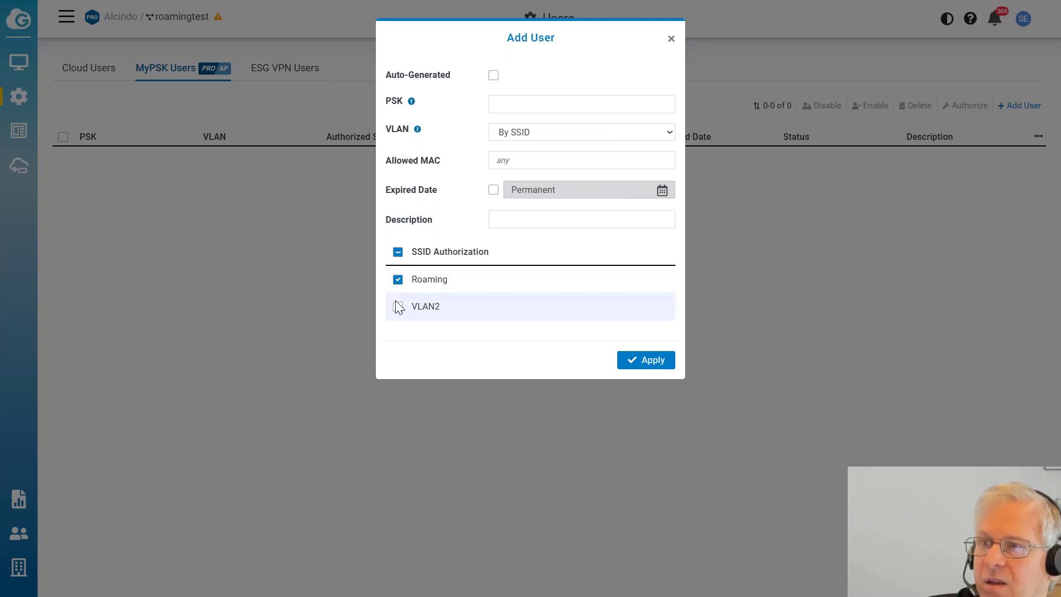
pyautogui.click(517, 132)
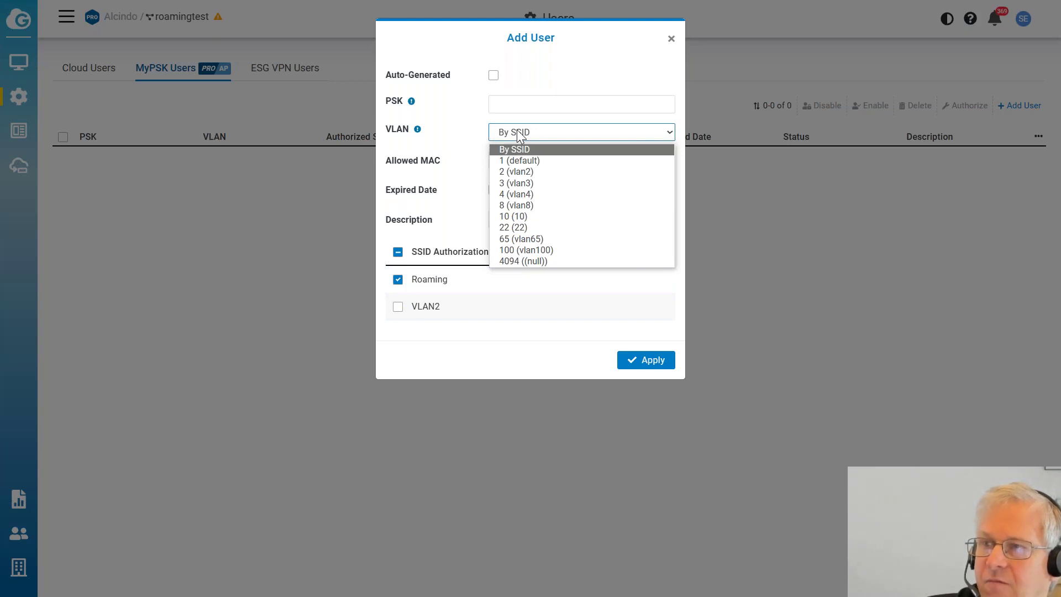
pyautogui.click(544, 227)
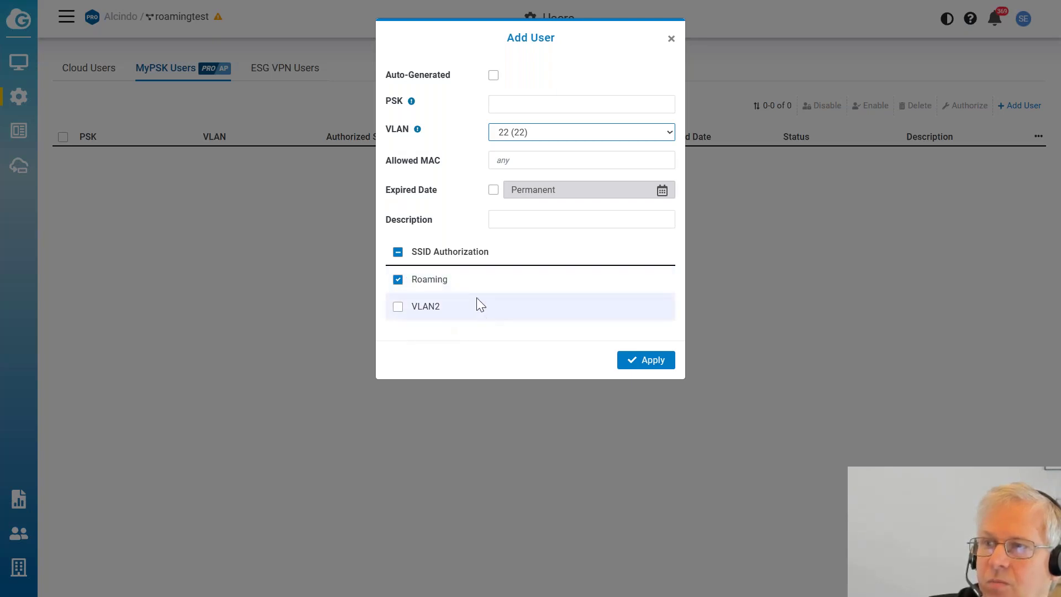
pyautogui.click(398, 308)
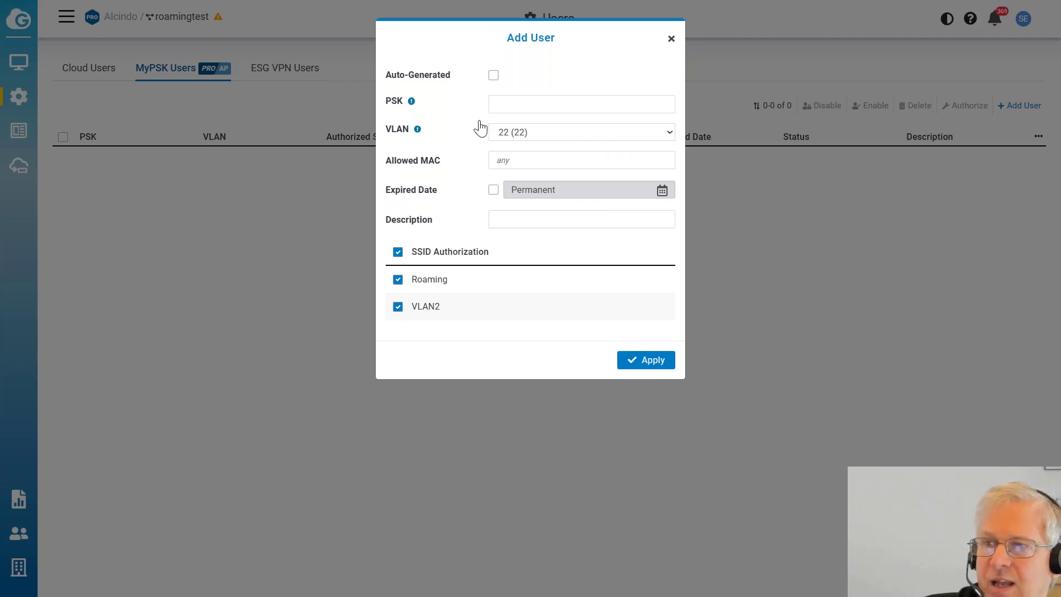
pyautogui.click(672, 39)
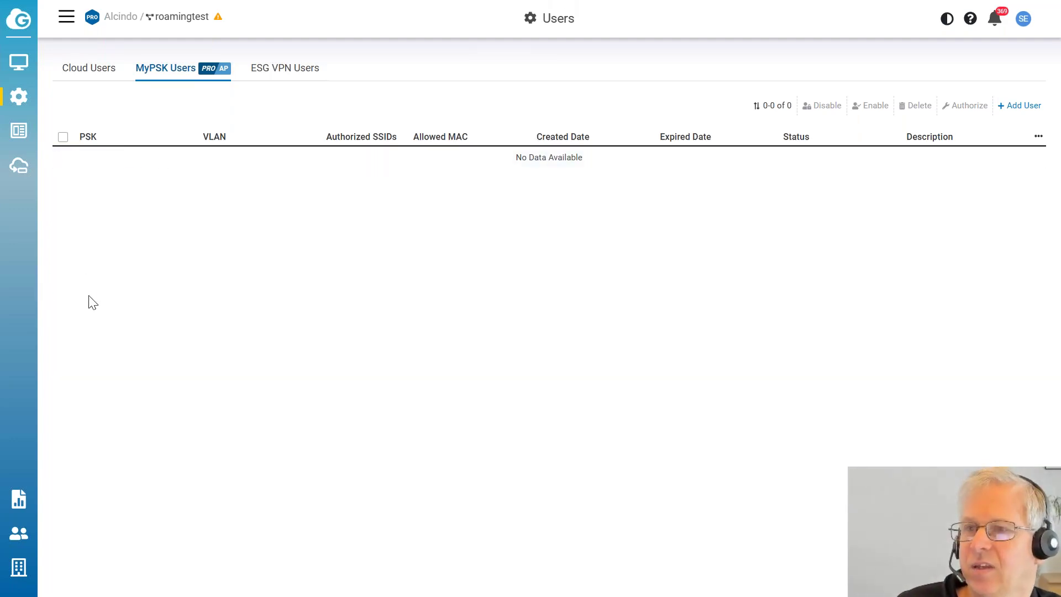
# Step: Open the ECS1008P switch's details and examine the tagged and untagged ports of VLAN 22 in its VLAN table
pyautogui.moveTo(15, 66)
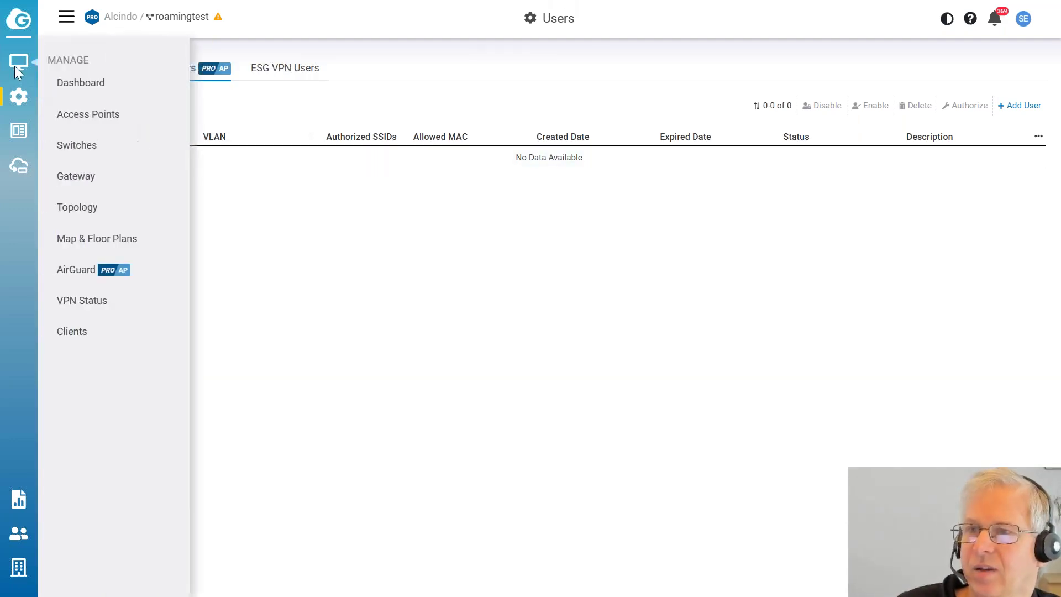
pyautogui.click(119, 144)
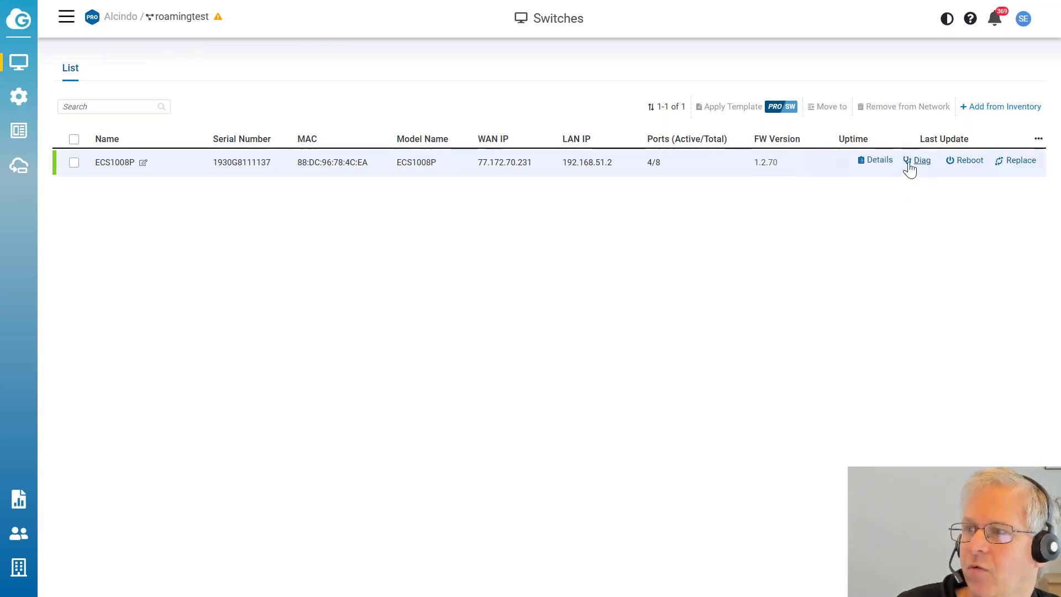
pyautogui.moveTo(756, 174)
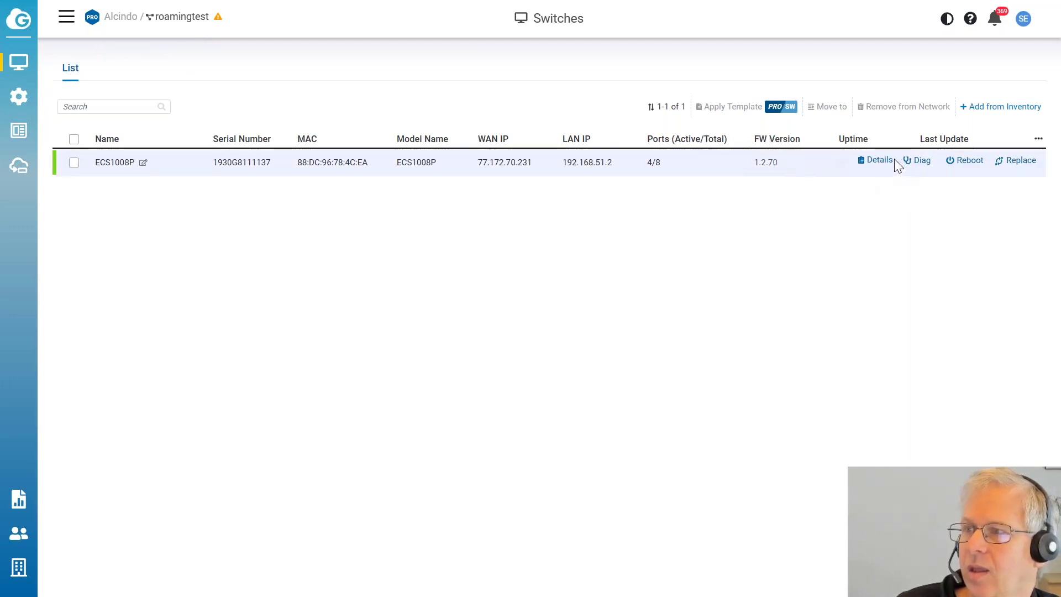
pyautogui.click(880, 164)
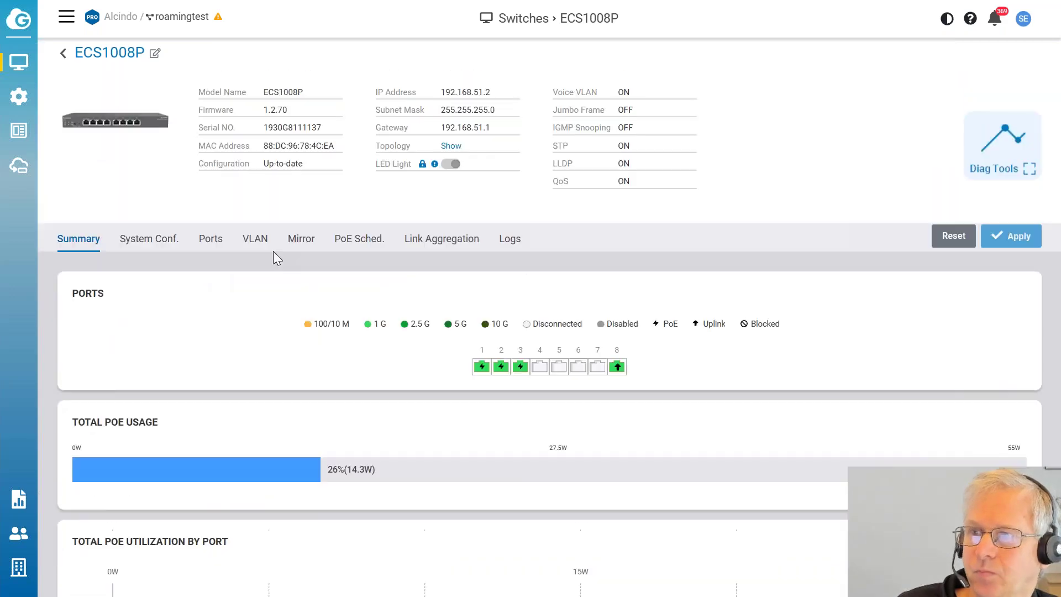
pyautogui.click(256, 239)
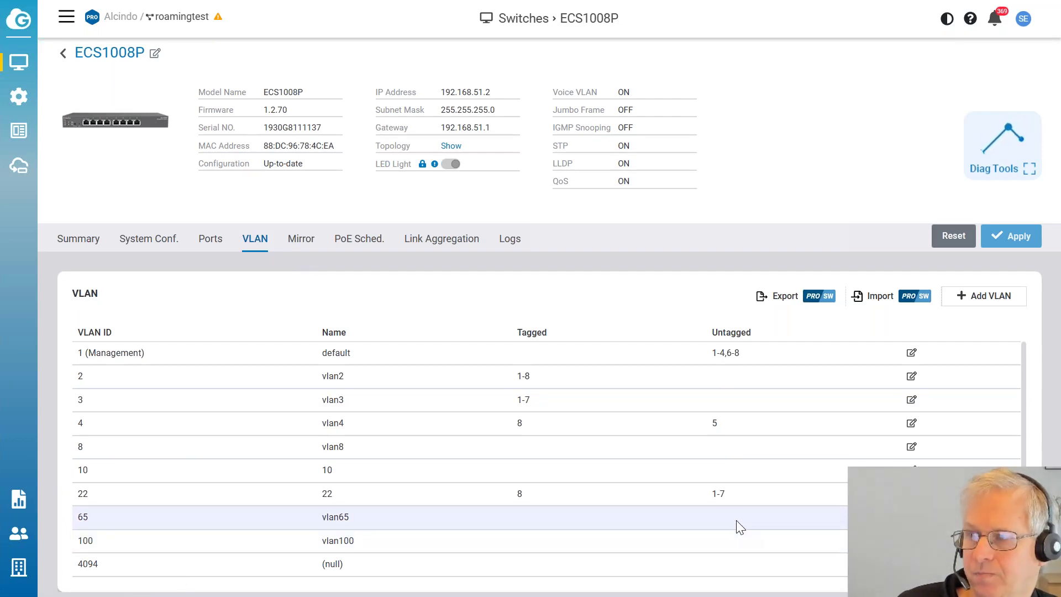
pyautogui.scroll(-1, 735, 517)
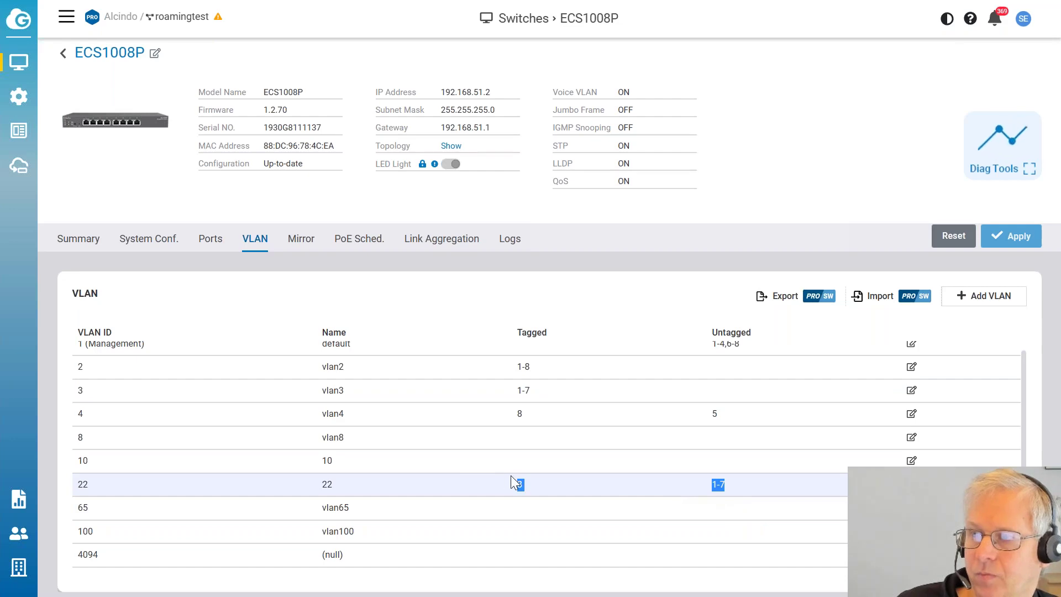
pyautogui.moveTo(512, 477)
pyautogui.mouseDown()
pyautogui.moveTo(83, 486)
pyautogui.moveTo(639, 502)
pyautogui.moveTo(735, 488)
pyautogui.moveTo(521, 487)
pyautogui.mouseUp()
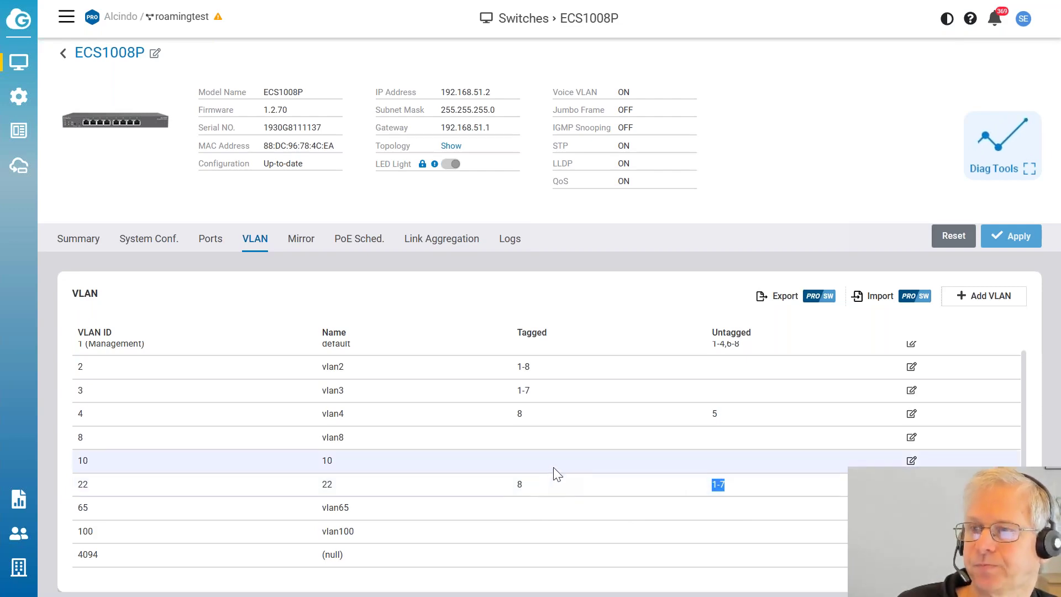
# Step: Review the ECS1008P switch's per-port PVID and VLAN memberships, and its Voice VLAN settings with the OUI list
pyautogui.click(209, 244)
pyautogui.scroll(-4, 522, 467)
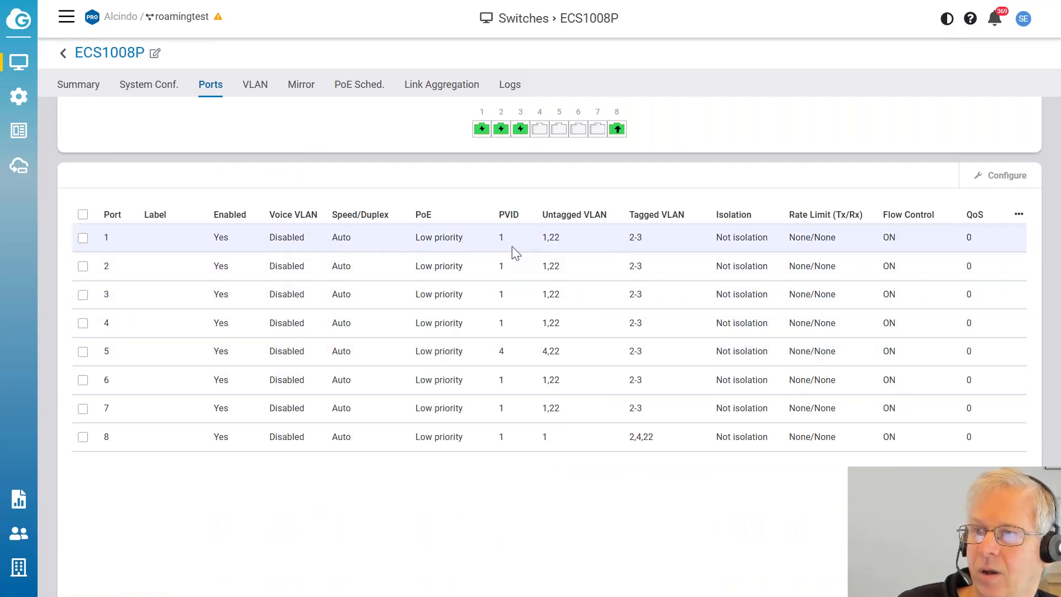
pyautogui.doubleClick(502, 411)
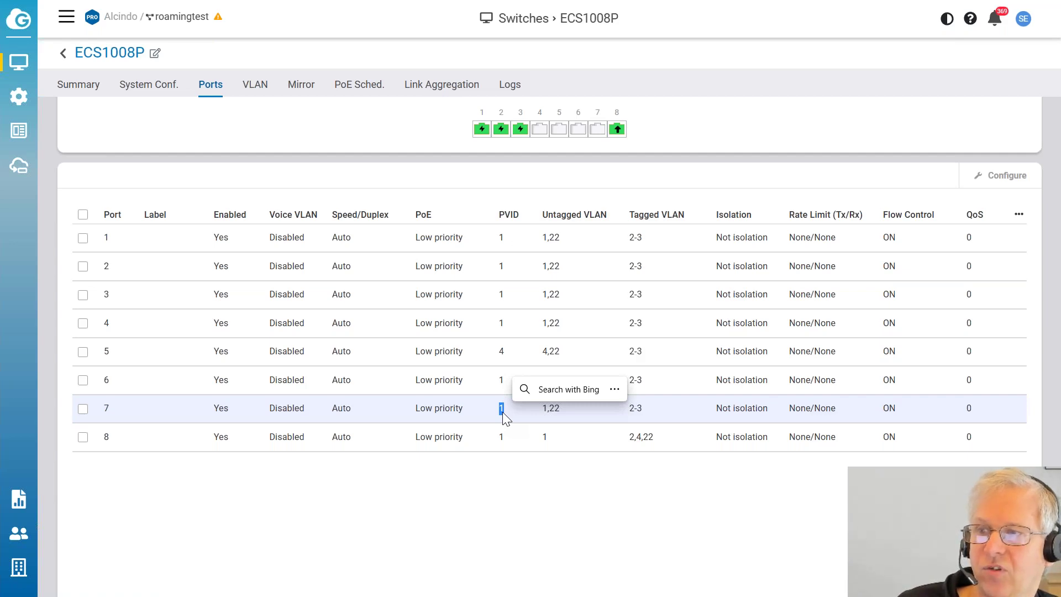
pyautogui.click(150, 100)
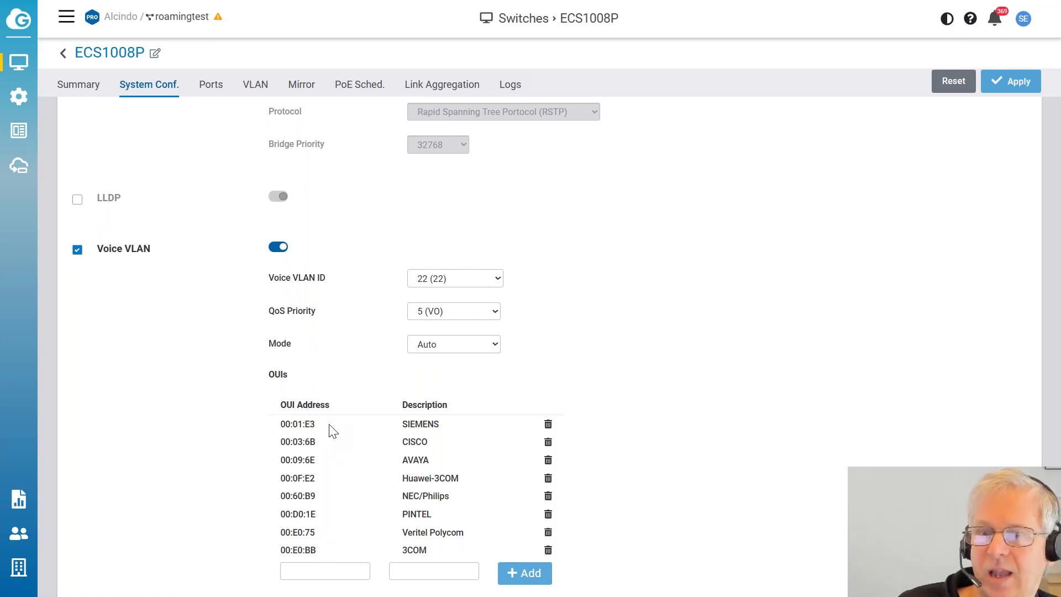
pyautogui.scroll(-5, 331, 430)
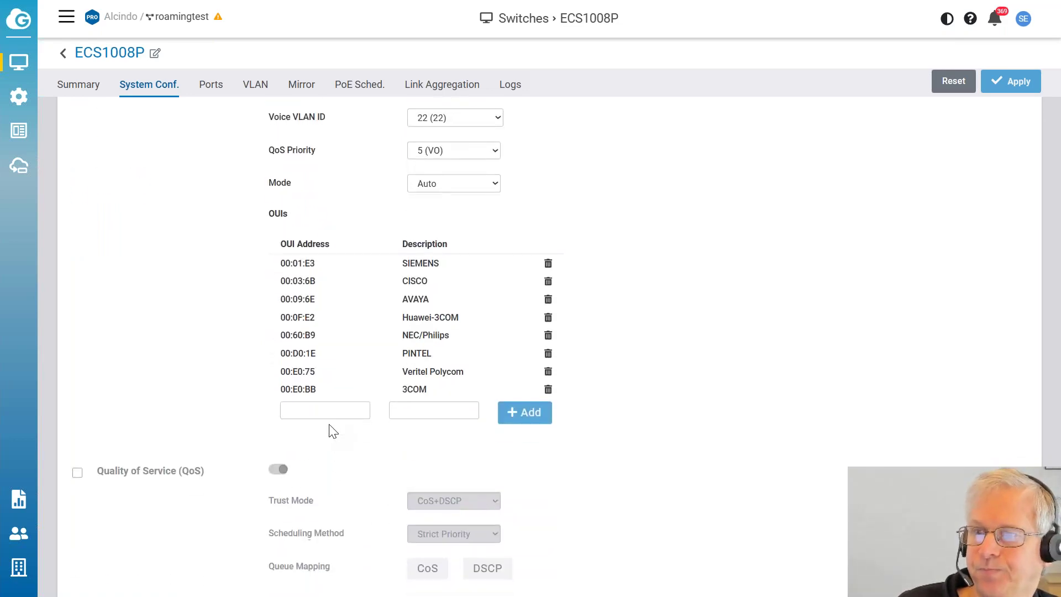
pyautogui.scroll(4, 331, 430)
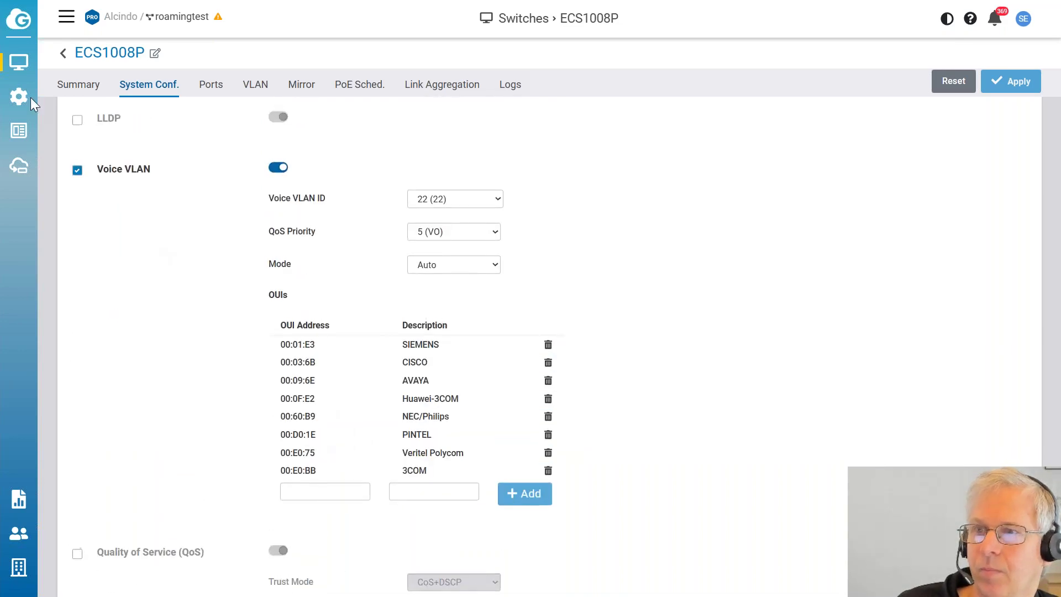
pyautogui.moveTo(31, 97)
pyautogui.moveTo(84, 97)
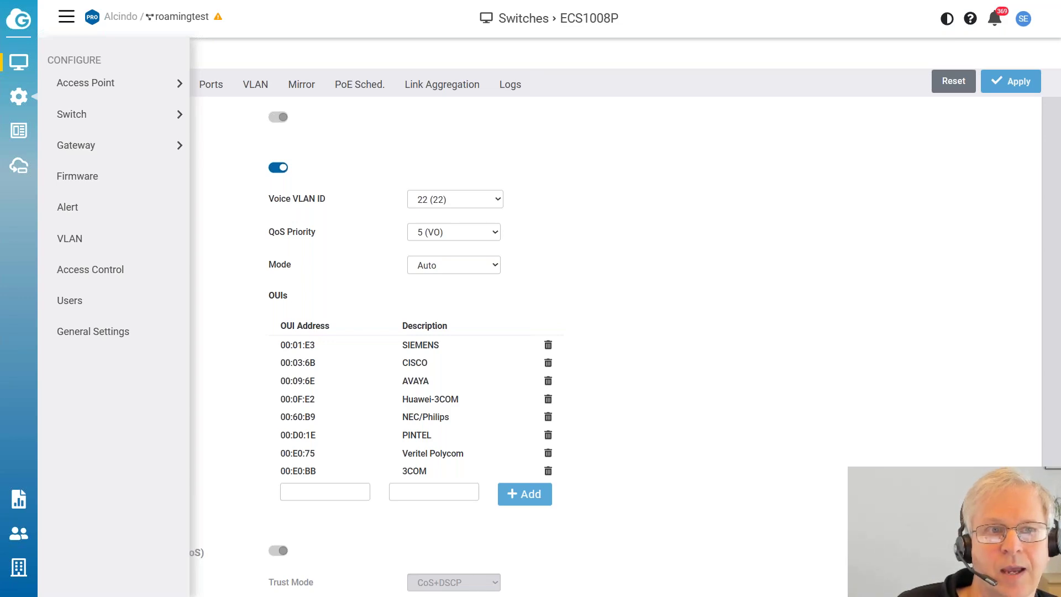
pyautogui.click(249, 132)
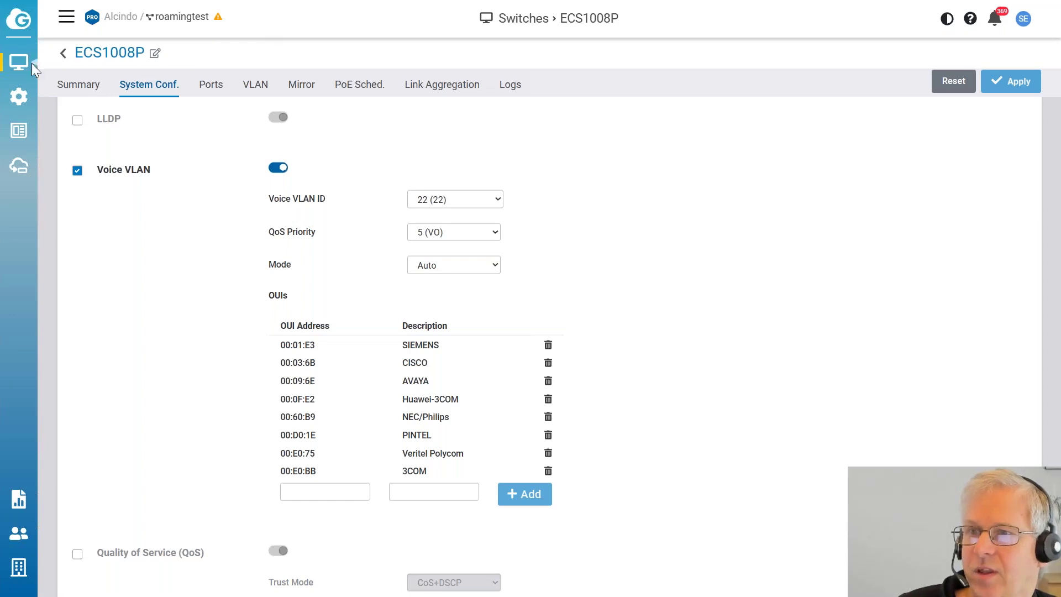
# Step: Open the VLAN2 SSID's configuration and enable L2 Isolation in its advanced settings
pyautogui.click(19, 96)
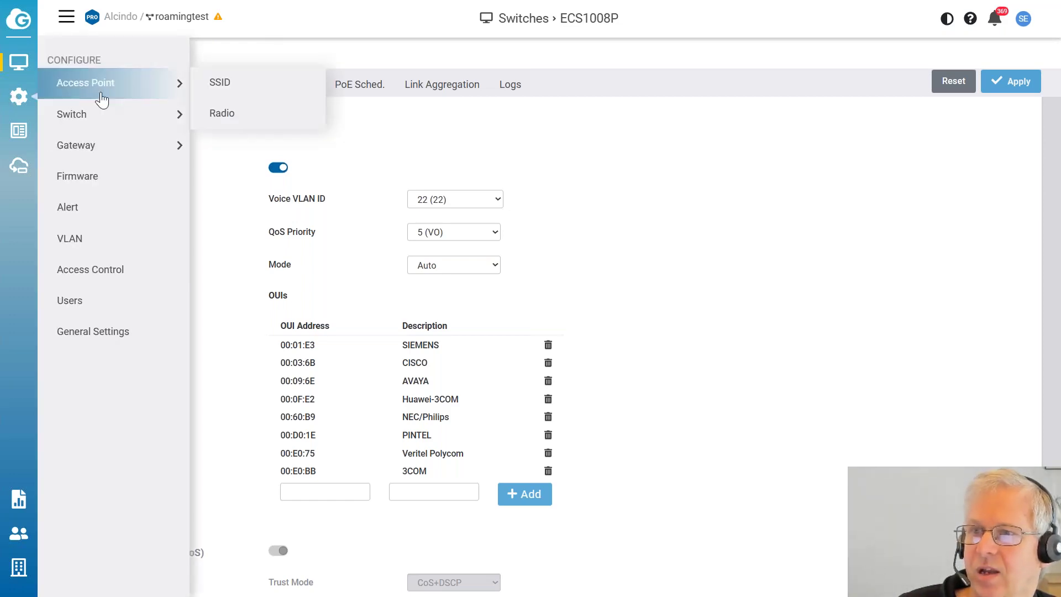
pyautogui.click(212, 87)
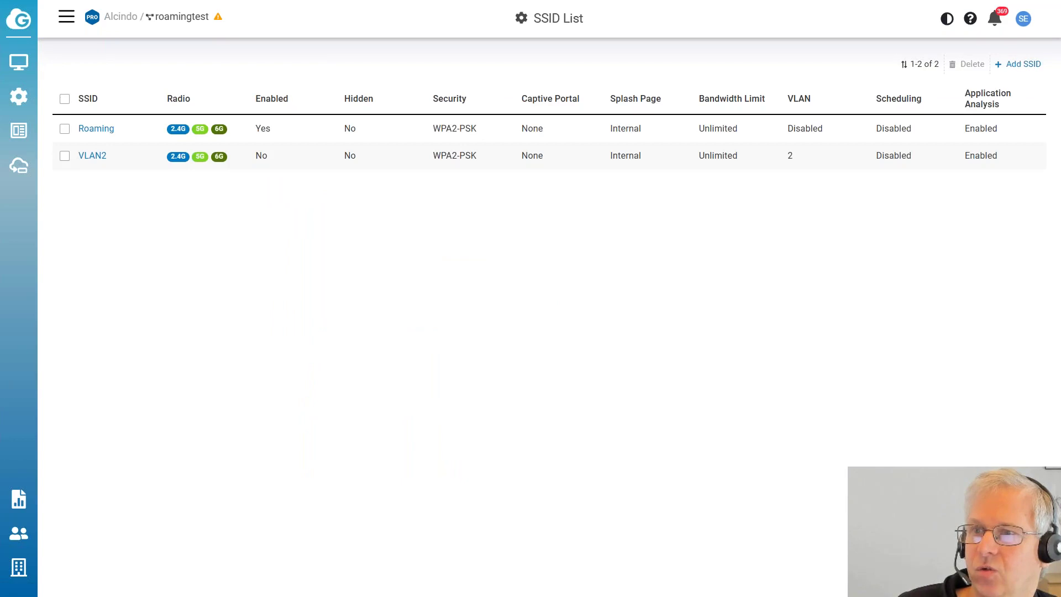
pyautogui.click(97, 157)
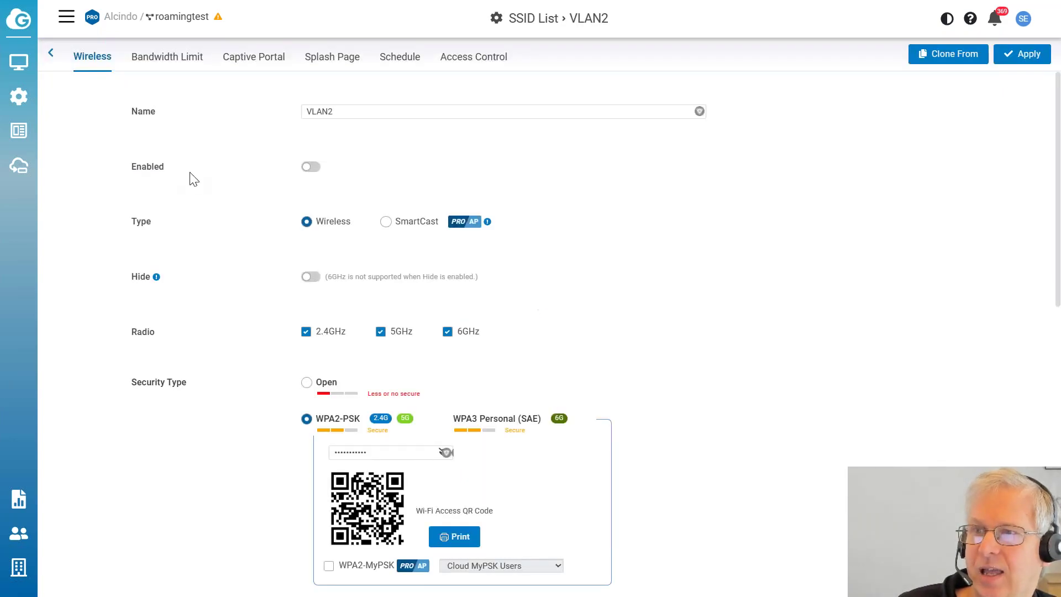
pyautogui.scroll(-11, 278, 171)
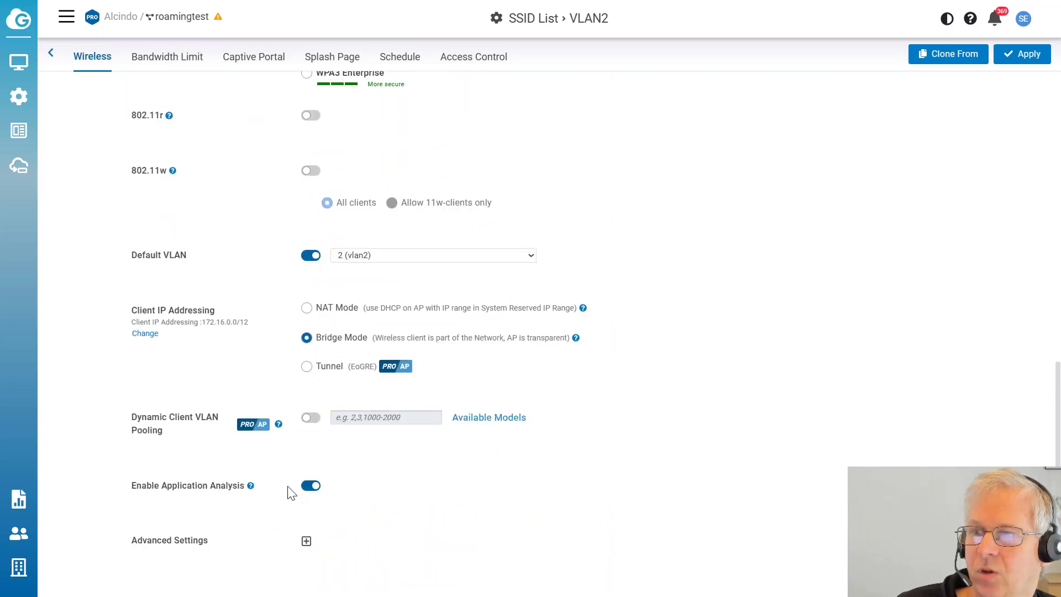
pyautogui.click(306, 542)
pyautogui.scroll(-4, 398, 478)
pyautogui.click(483, 367)
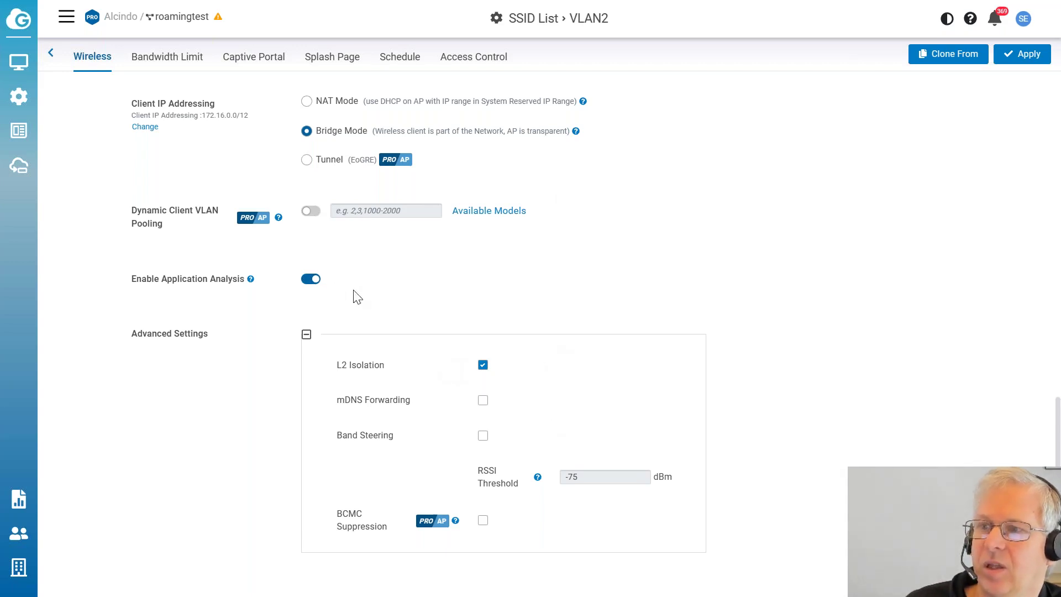
pyautogui.scroll(5, 408, 304)
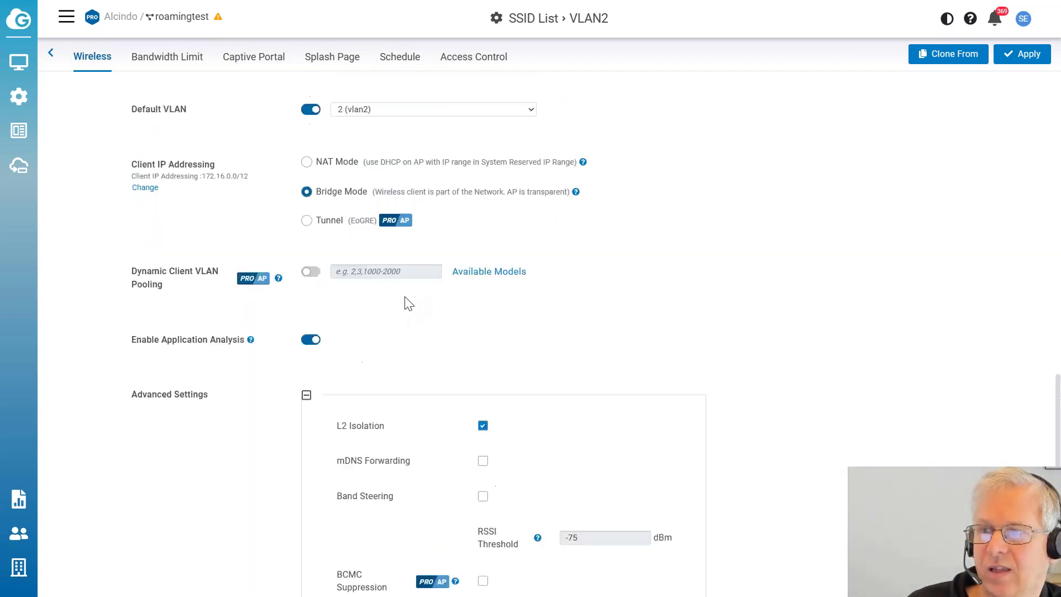
pyautogui.scroll(9, 407, 303)
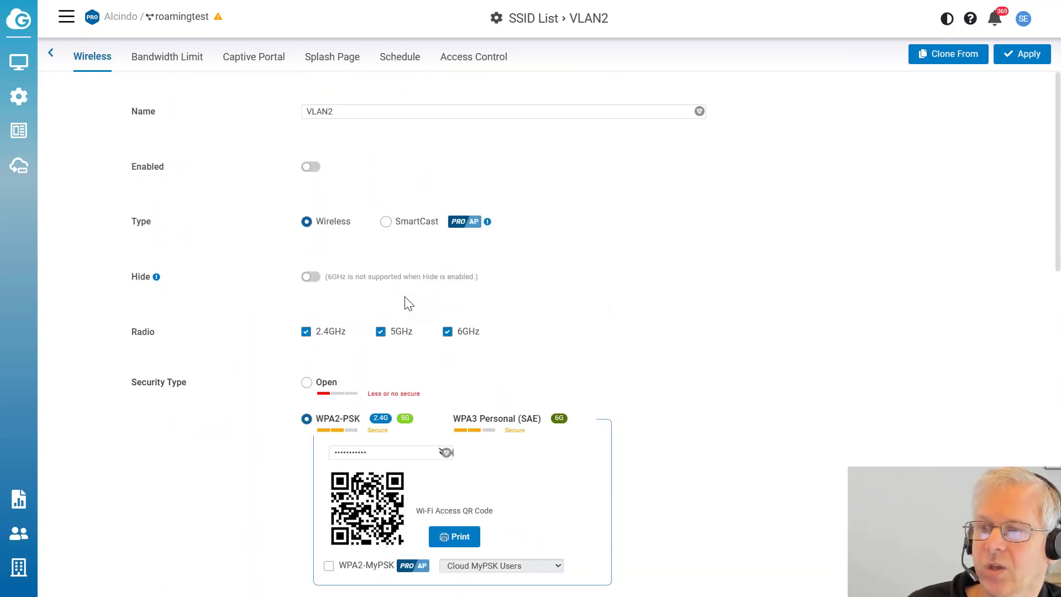
pyautogui.scroll(-13, 407, 304)
pyautogui.scroll(13, 452, 320)
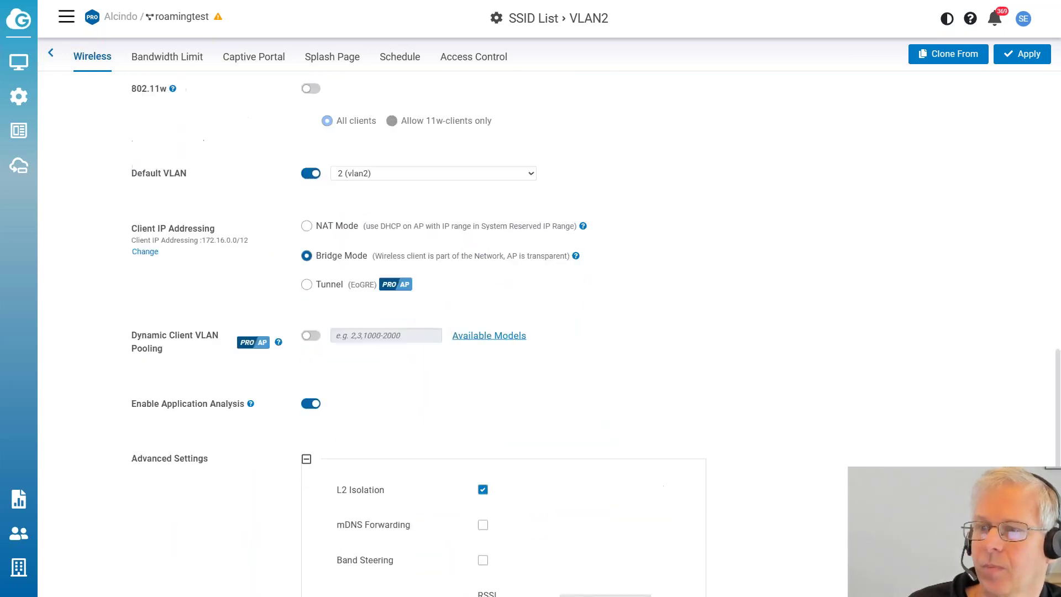
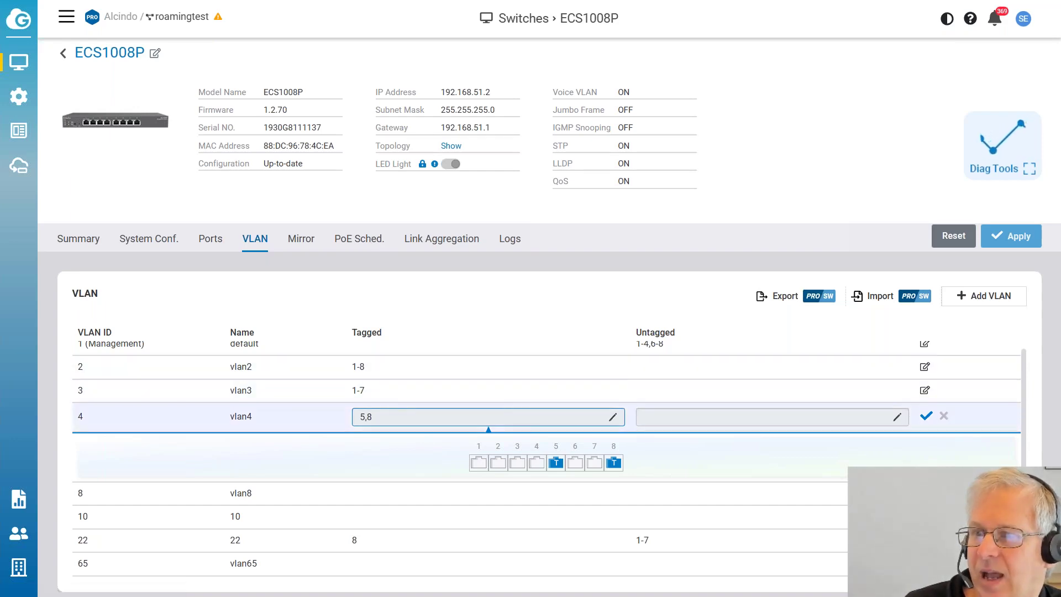
# Step: Discard the pending port edit of vlan4 on the ECS1008P switch and check the PVID and VLAN memberships of its ports
pyautogui.click(944, 416)
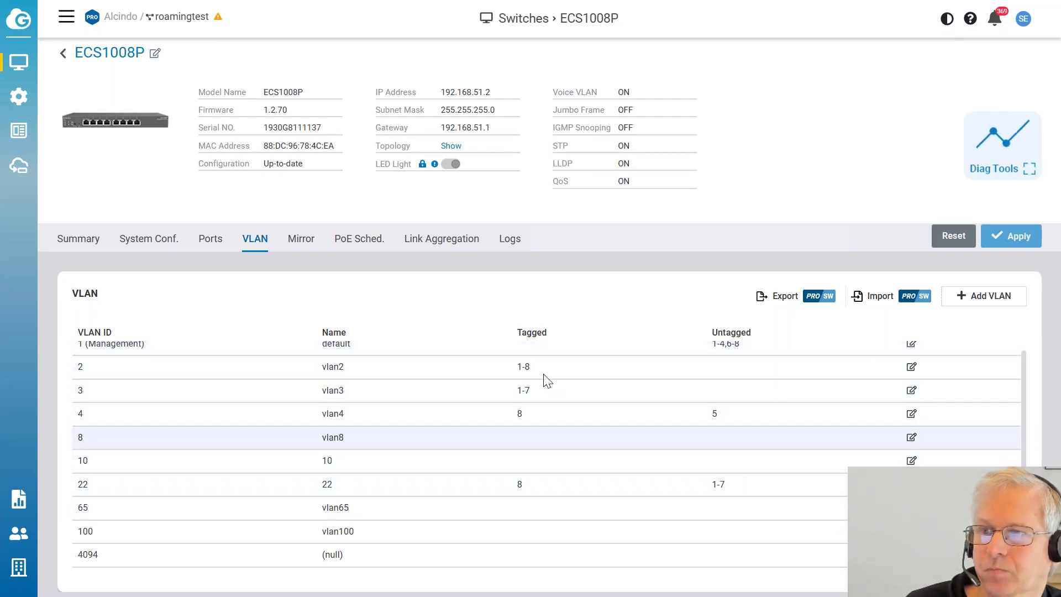
pyautogui.click(143, 245)
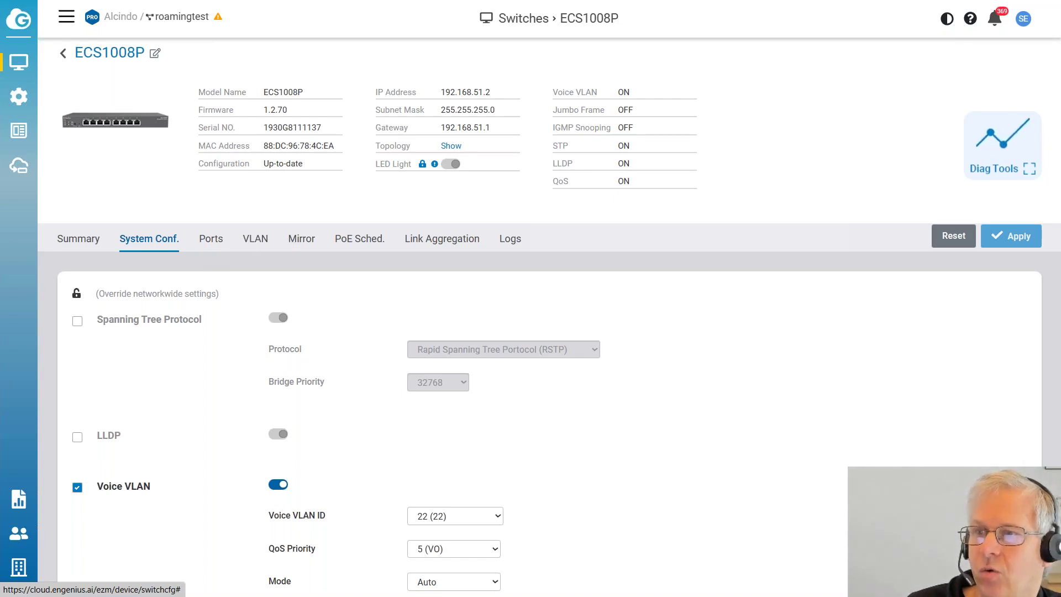
pyautogui.click(211, 242)
pyautogui.scroll(-4, 363, 476)
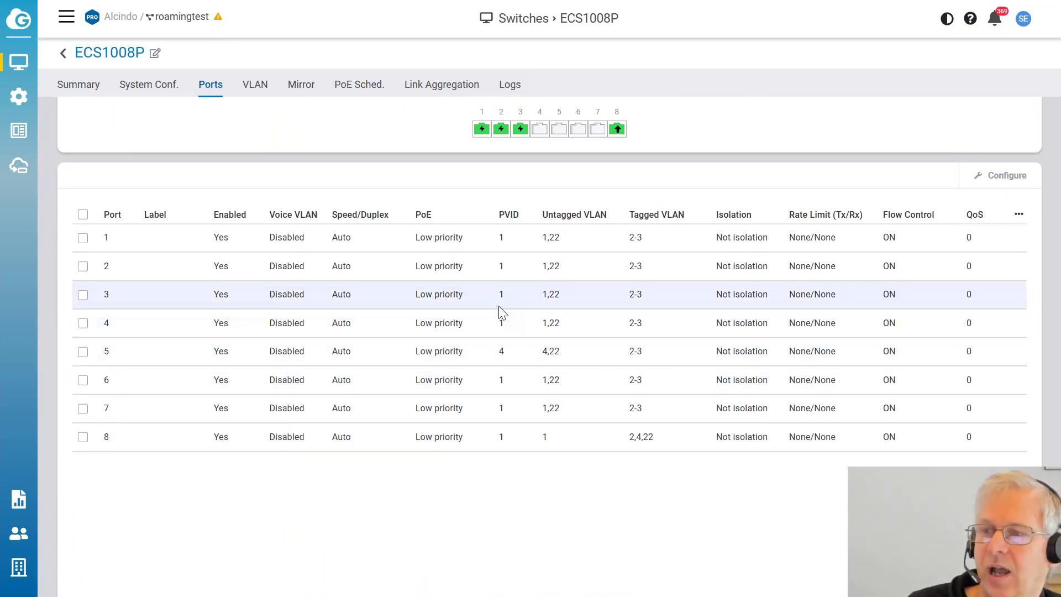
pyautogui.scroll(3, 502, 313)
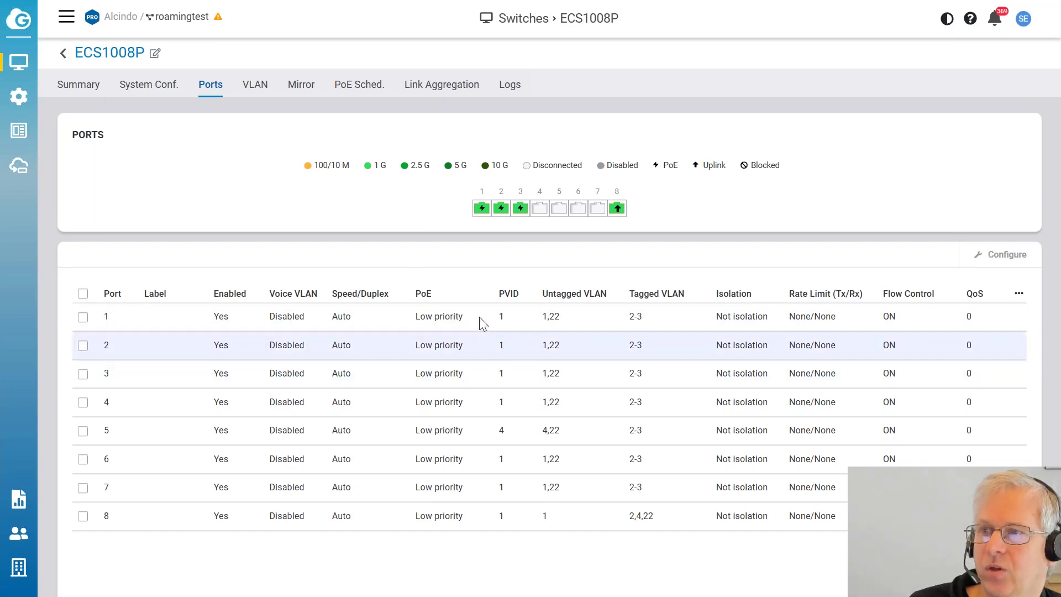
# Step: Examine the switch's VLAN table and its Voice VLAN ID, QoS priority, mode and OUI settings
pyautogui.click(258, 84)
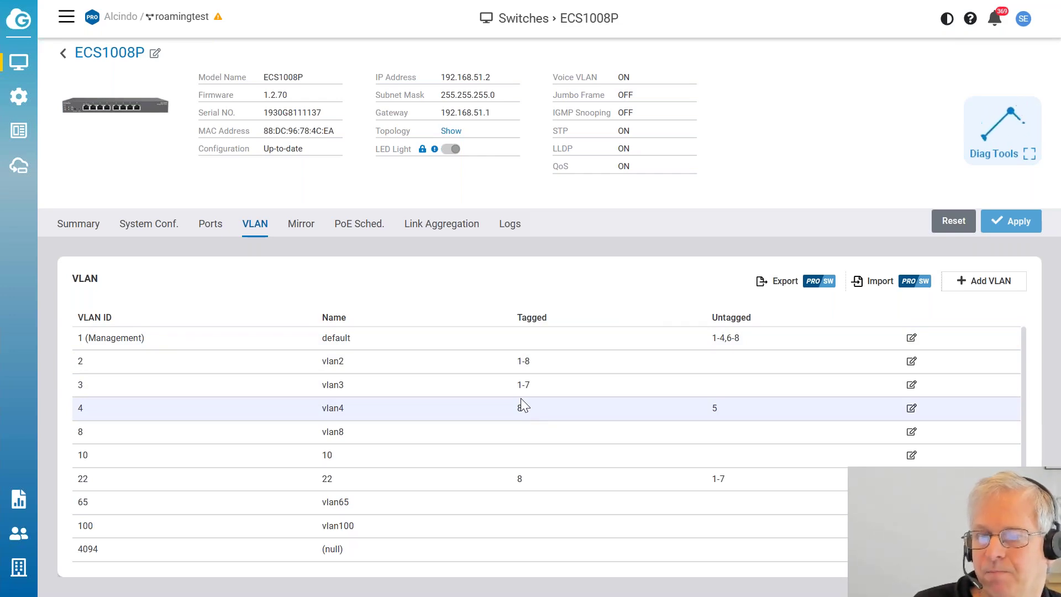
pyautogui.click(171, 235)
pyautogui.scroll(-3, 372, 436)
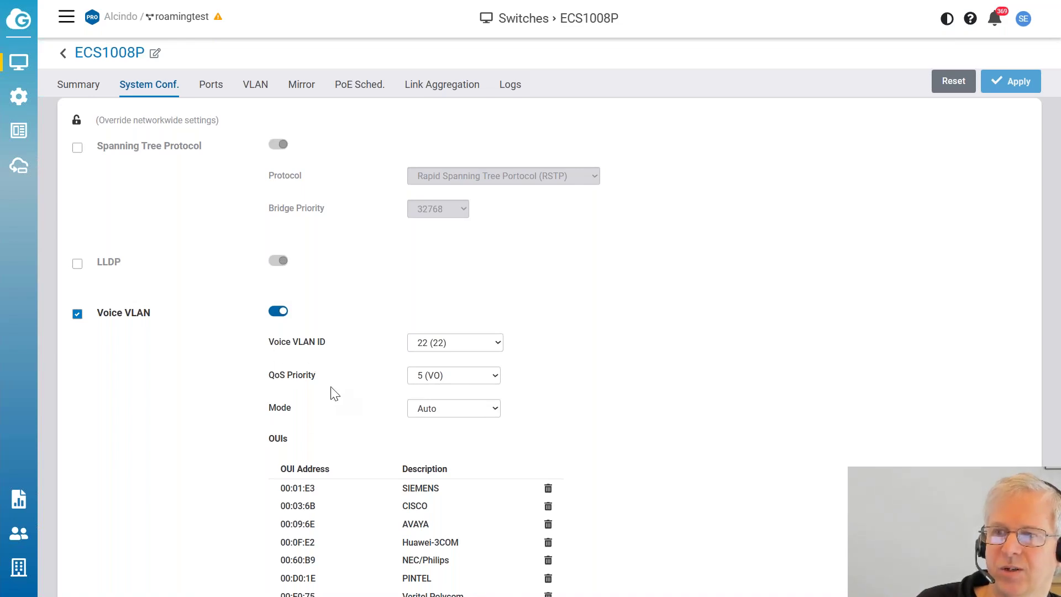
pyautogui.scroll(-2, 334, 393)
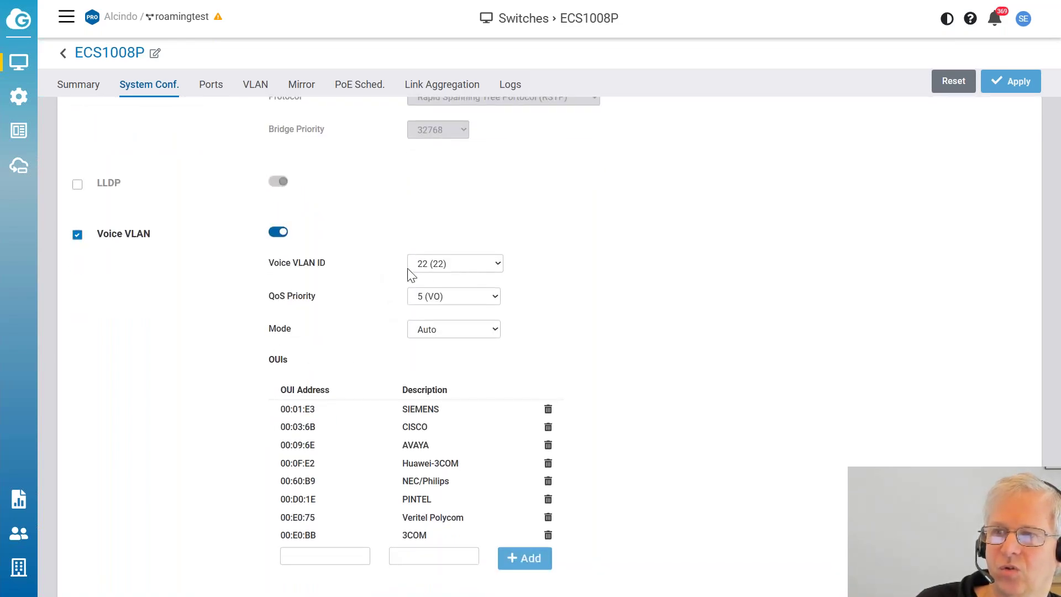